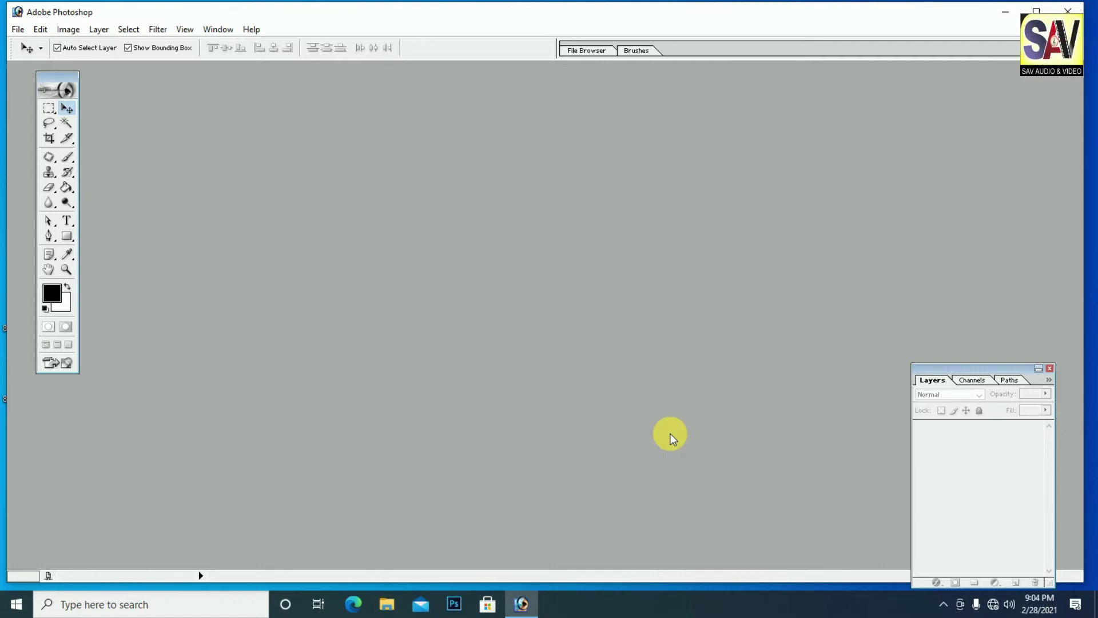
Create a new blank A4 document at 300 pixels/inch.
left_click(18, 29)
left_click(65, 42)
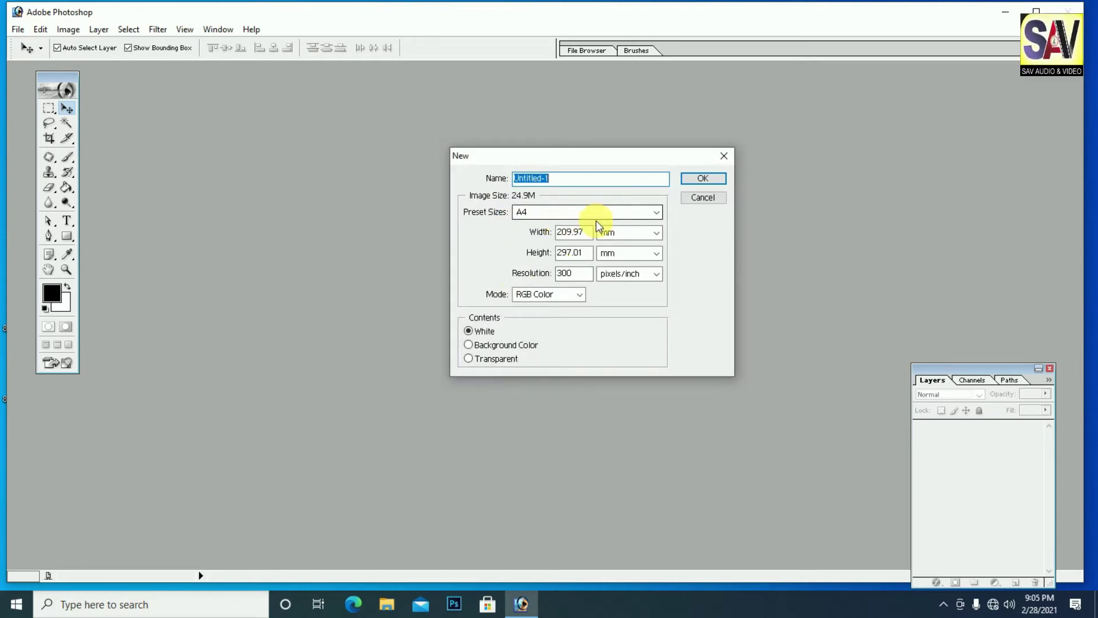
left_click(703, 178)
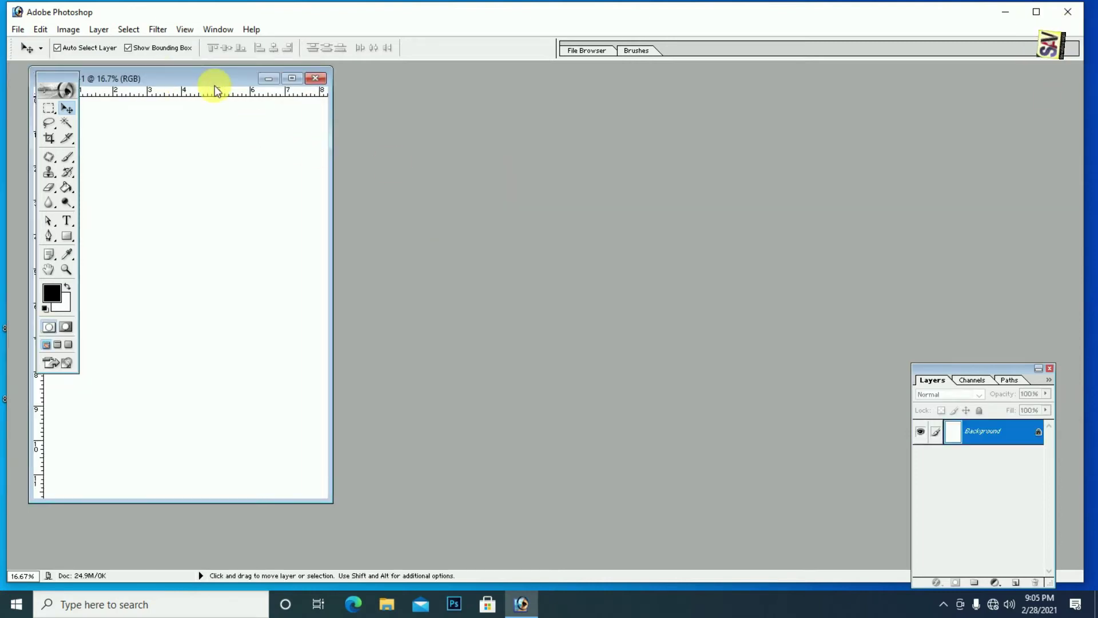
Rotate the canvas 90° clockwise into landscape and fit the maximised page on screen.
left_click(71, 30)
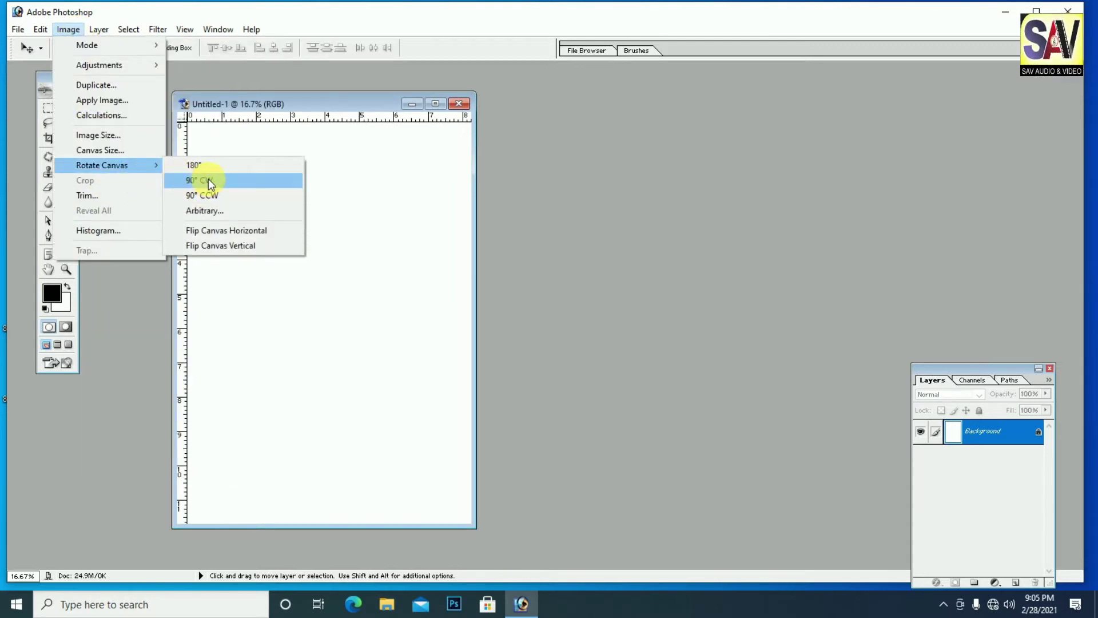
left_click(207, 179)
double_click(400, 101)
key("ctrl+0")
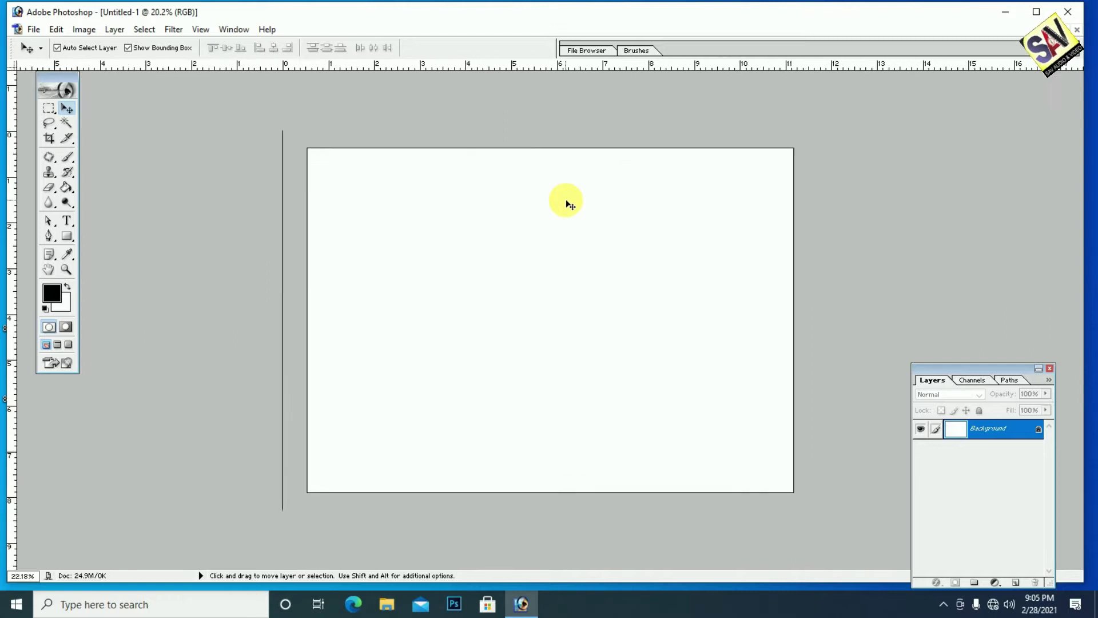
Drag a horizontal guide to mid-page, then vertical guides near the right edge and at centre.
key("ctrl+0")
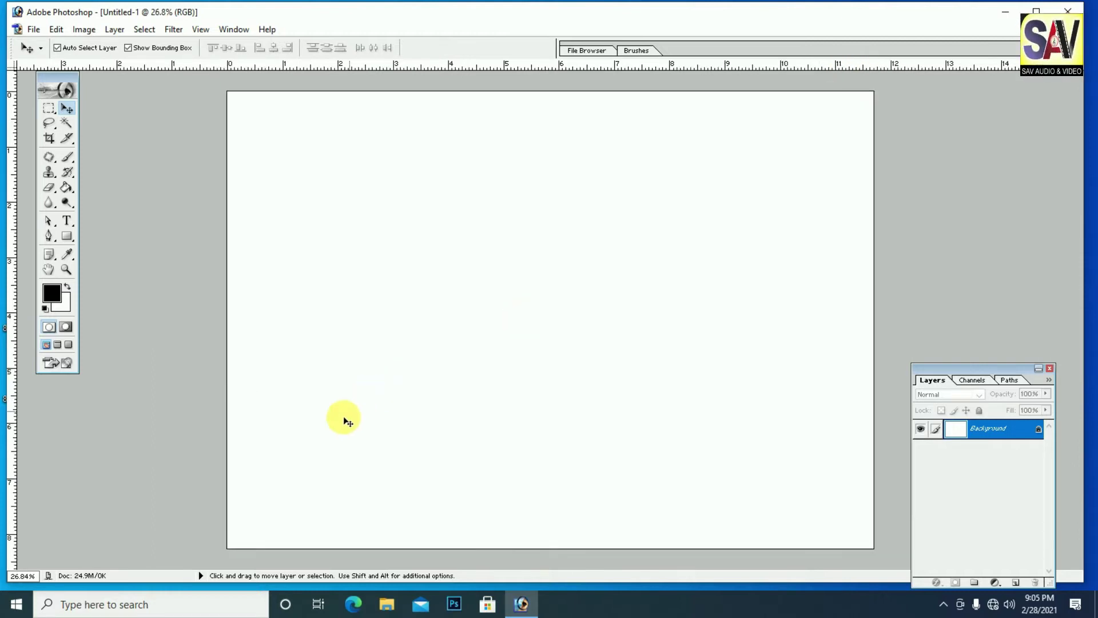
key("ctrl+minus")
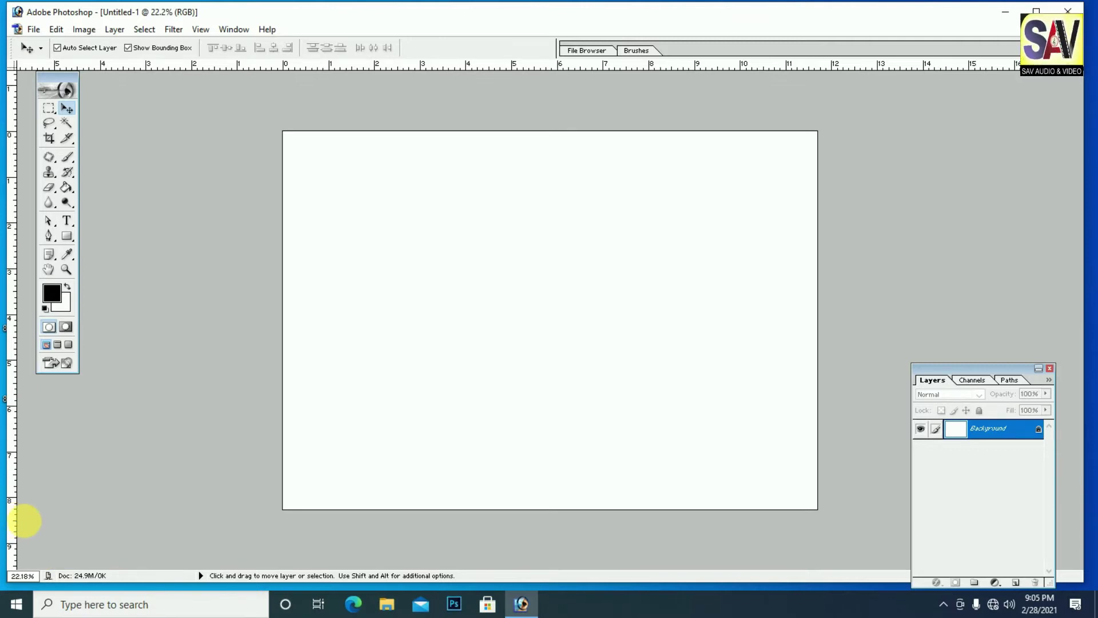
left_click_drag(359, 75, 267, 526)
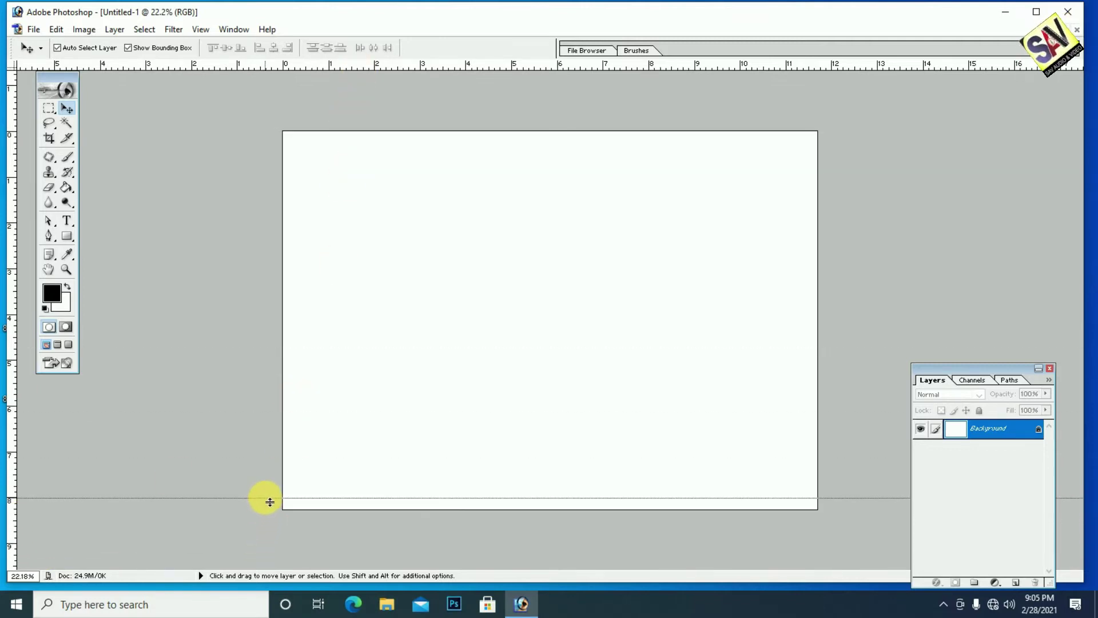
mouse_move(267, 526)
left_mouse_down()
mouse_move(333, 308)
mouse_move(326, 320)
left_mouse_up()
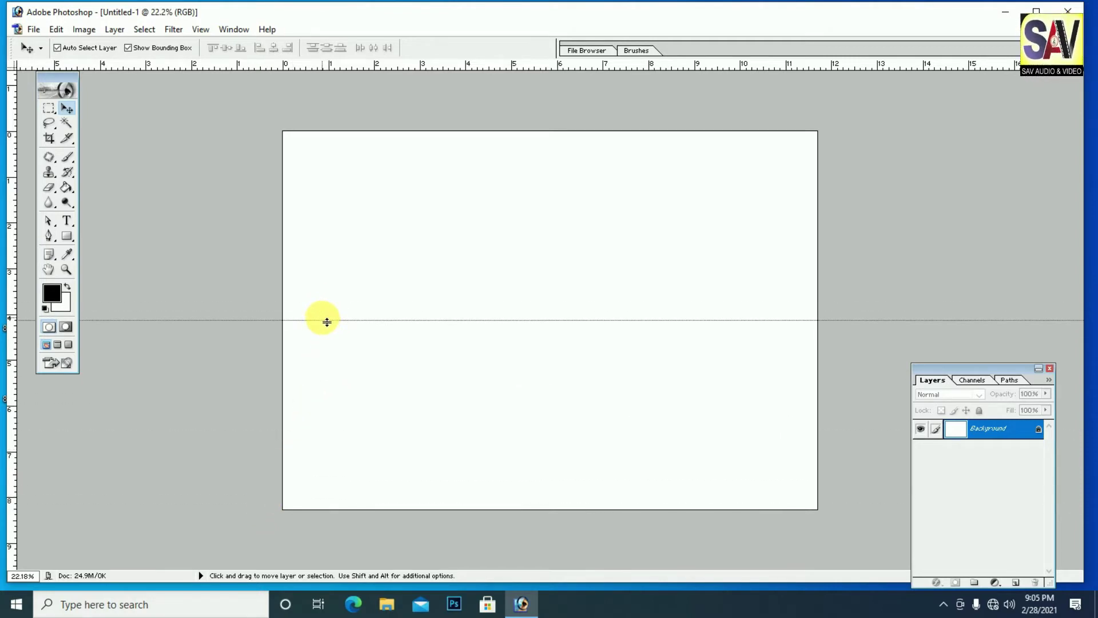
left_click_drag(327, 320, 326, 318)
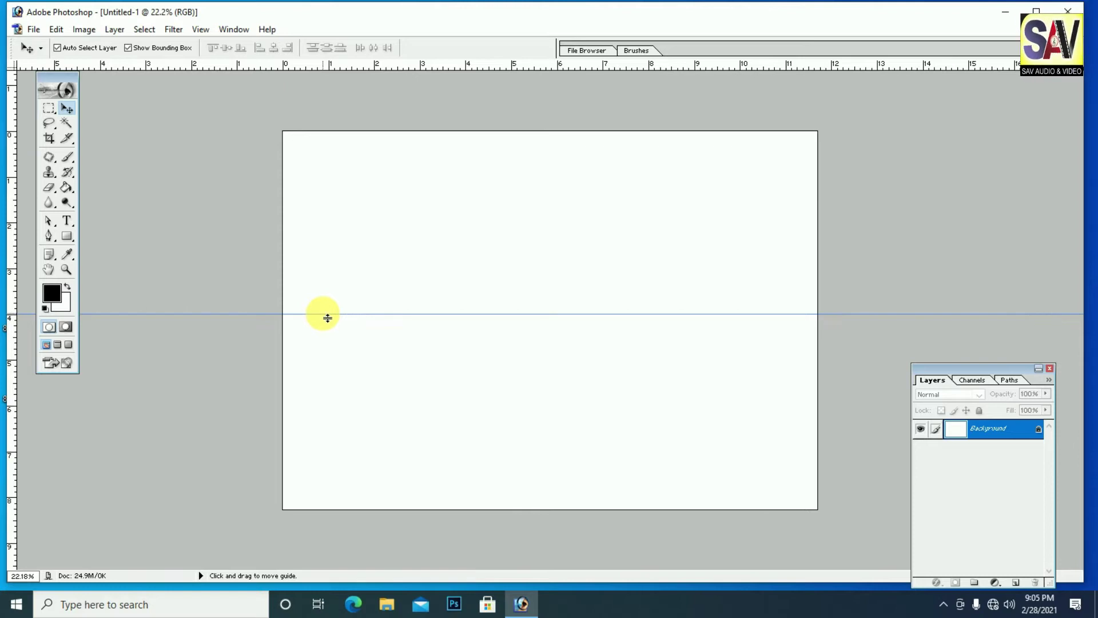
left_click_drag(404, 319, 404, 316)
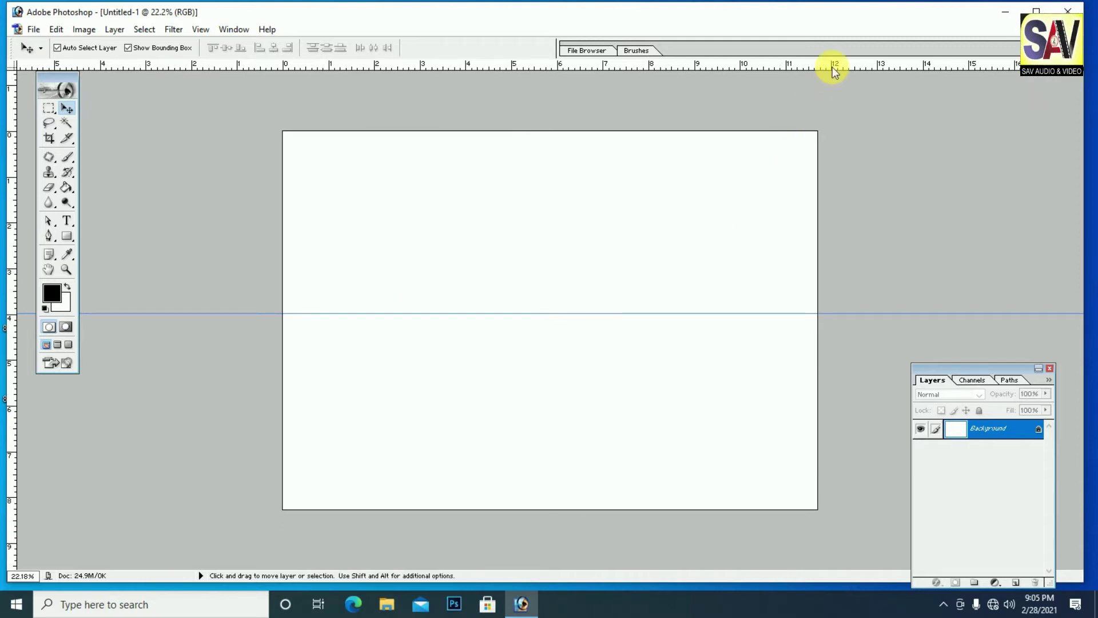
mouse_move(12, 446)
left_mouse_down()
mouse_move(845, 204)
mouse_move(787, 216)
left_mouse_up()
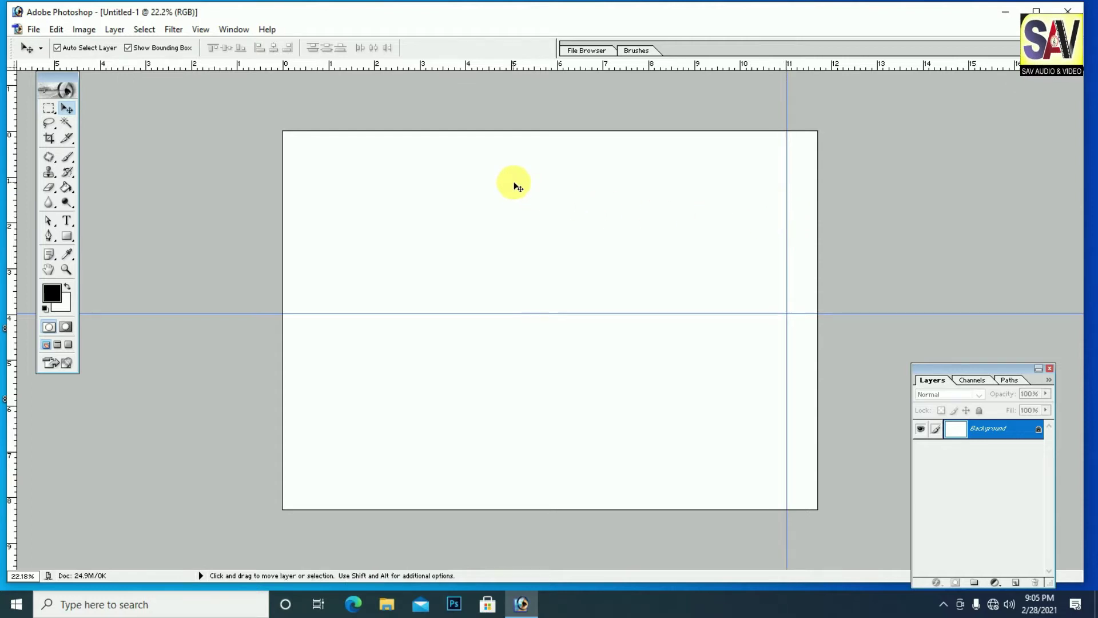
left_click_drag(12, 446, 535, 123)
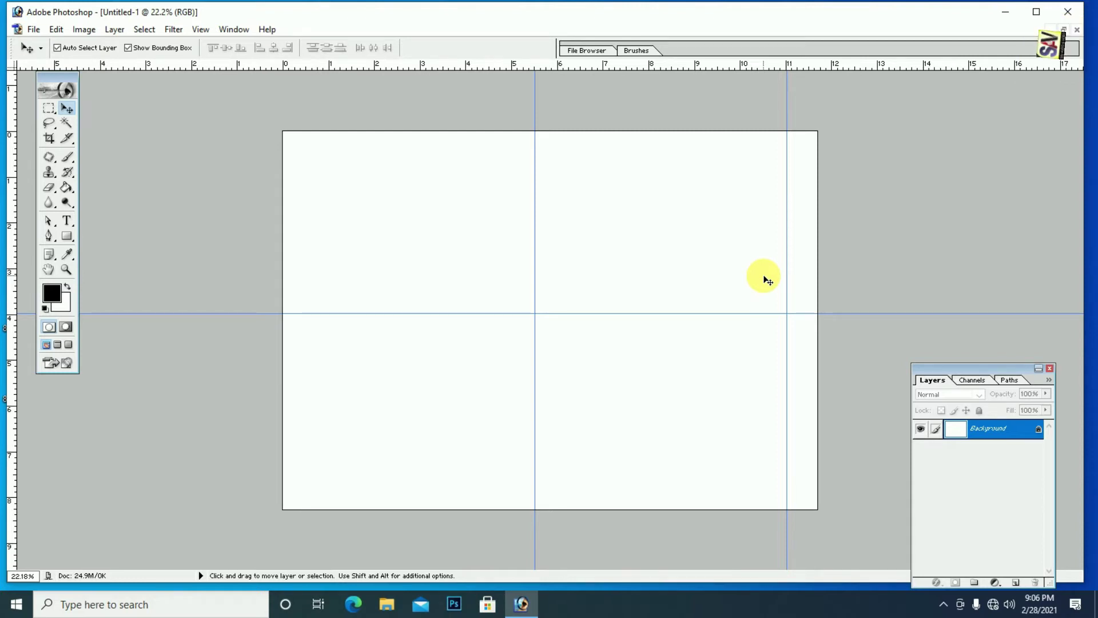
Zoom out to 25% and drop a third vertical guide into the page's left half.
key("alt")
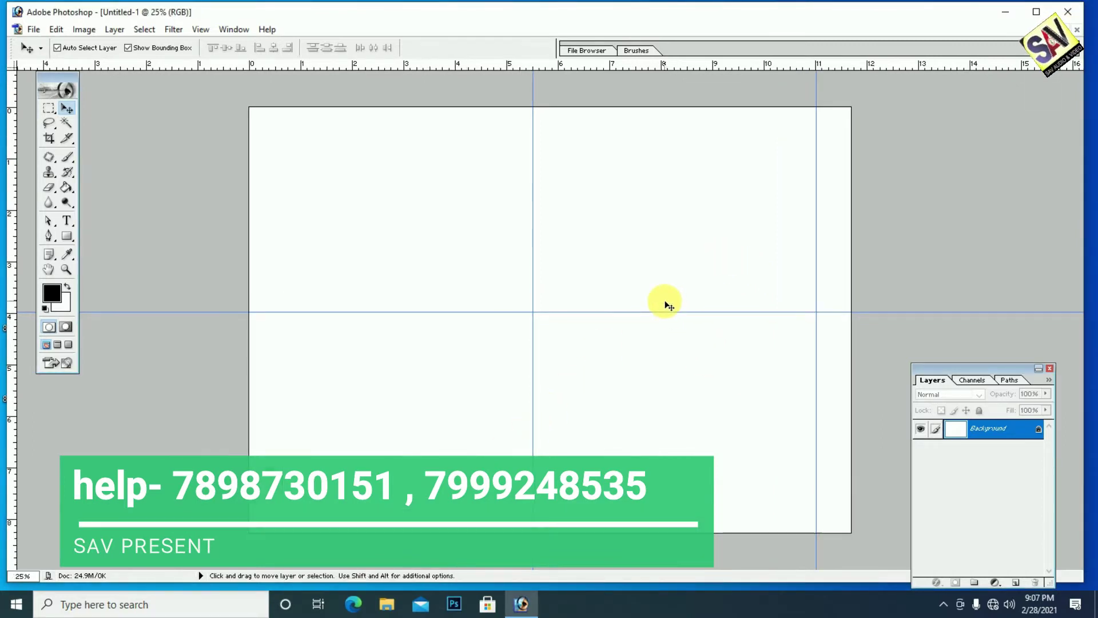
key("ctrl+plus")
key("ctrl+plus")
key("ctrl+minus")
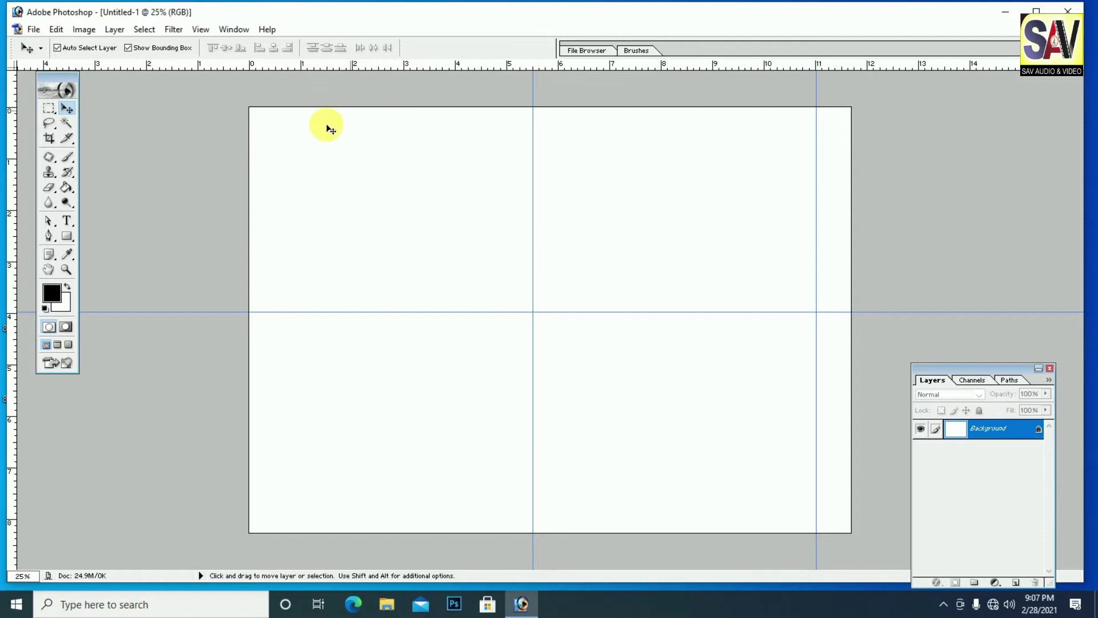
mouse_move(12, 429)
left_mouse_down()
mouse_move(365, 274)
mouse_move(405, 151)
left_mouse_up()
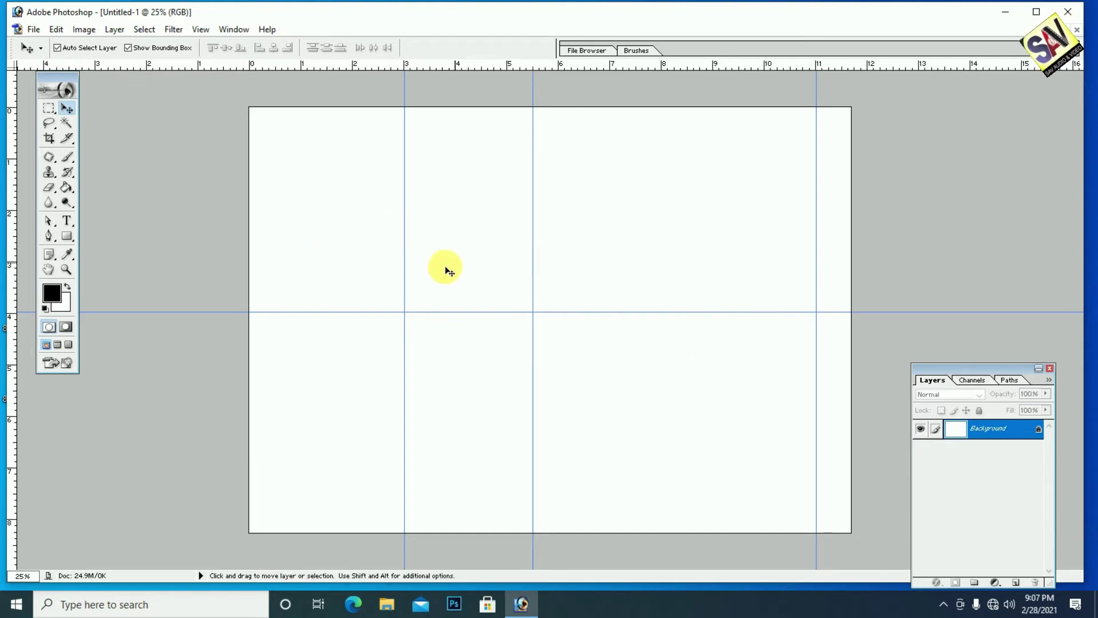
Add a type layer near the page top reading 'जय माँ दुर्गे शक्ति पीठ'.
left_click(67, 221)
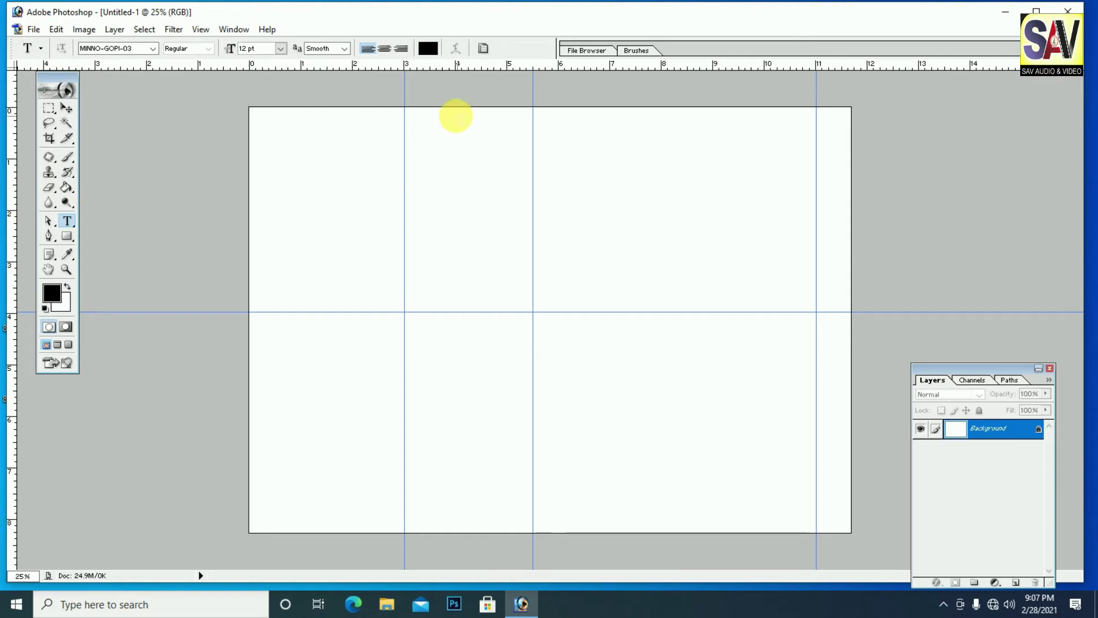
left_click(452, 150)
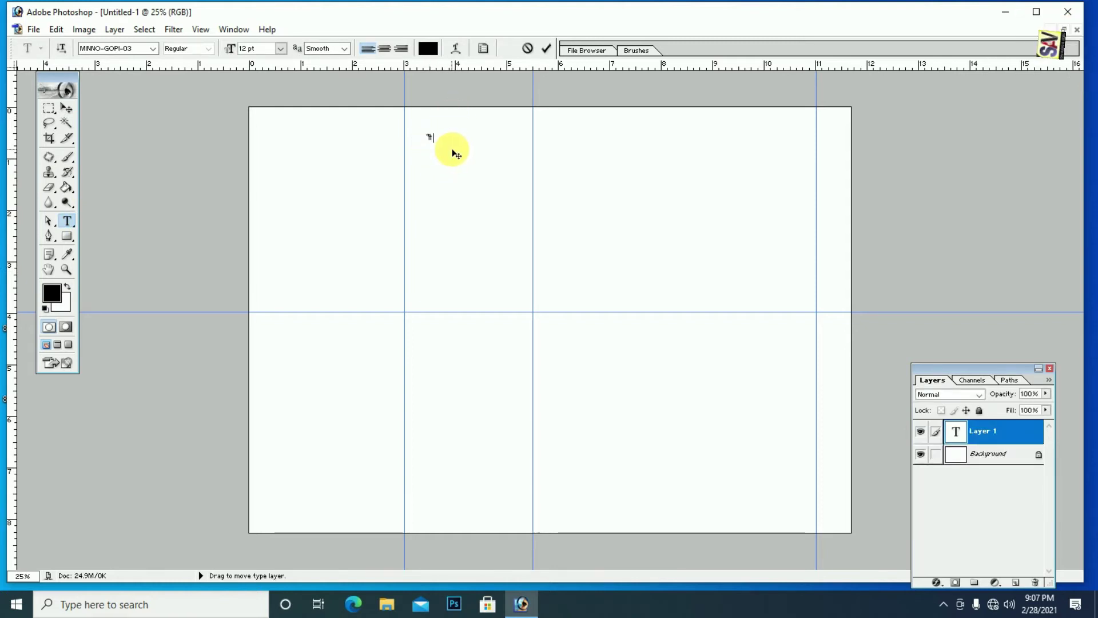
type("dsl")
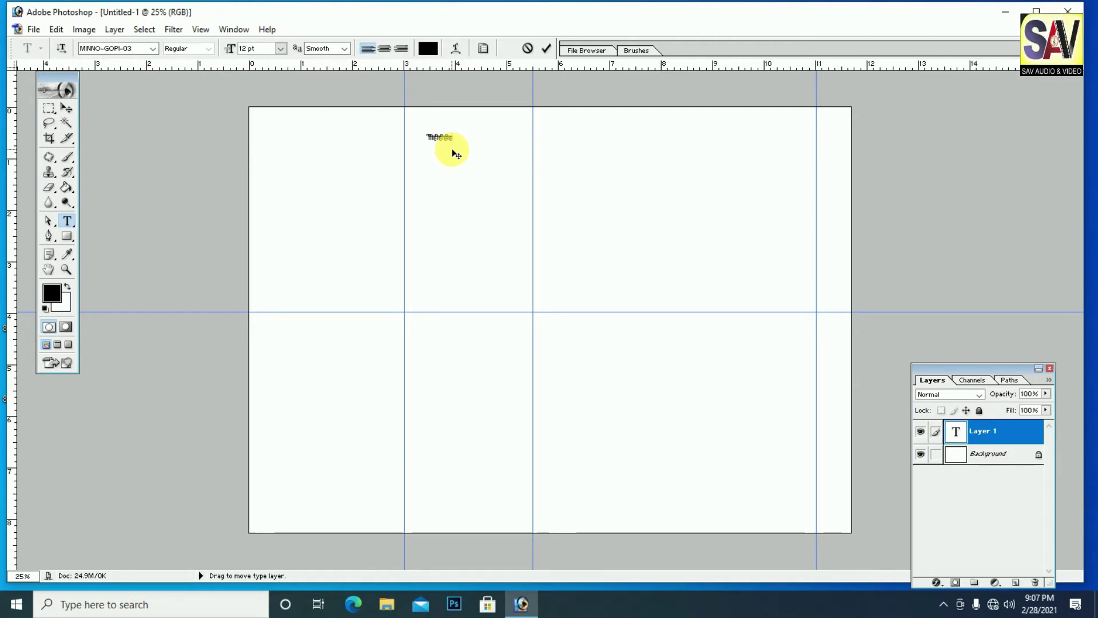
key("ctrl+plus")
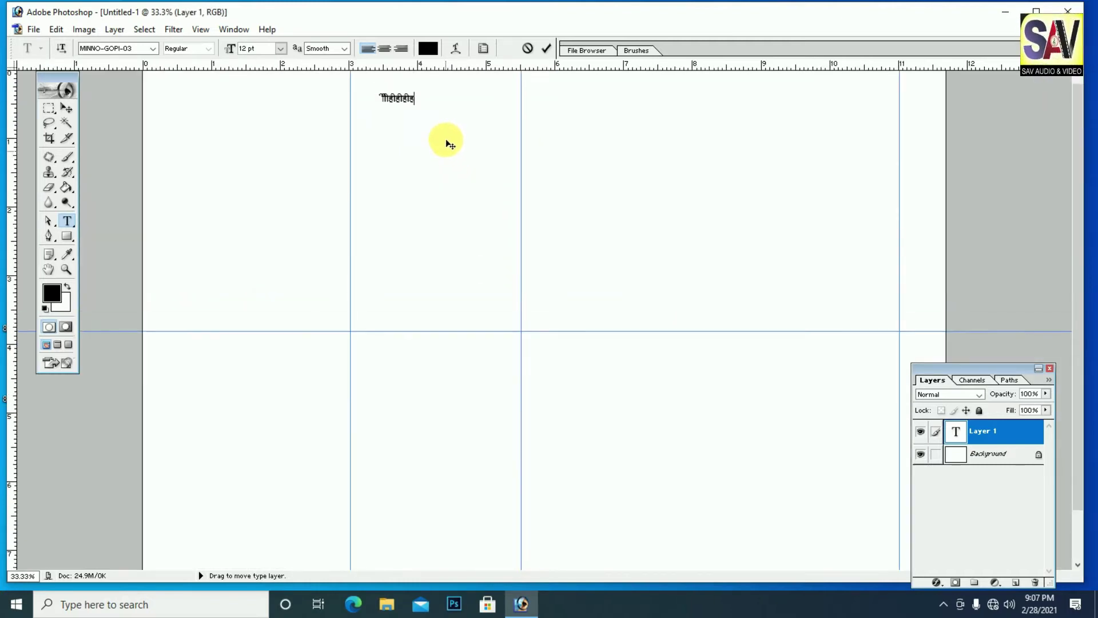
key("ctrl+plus")
key("ctrl+a")
type("जय")
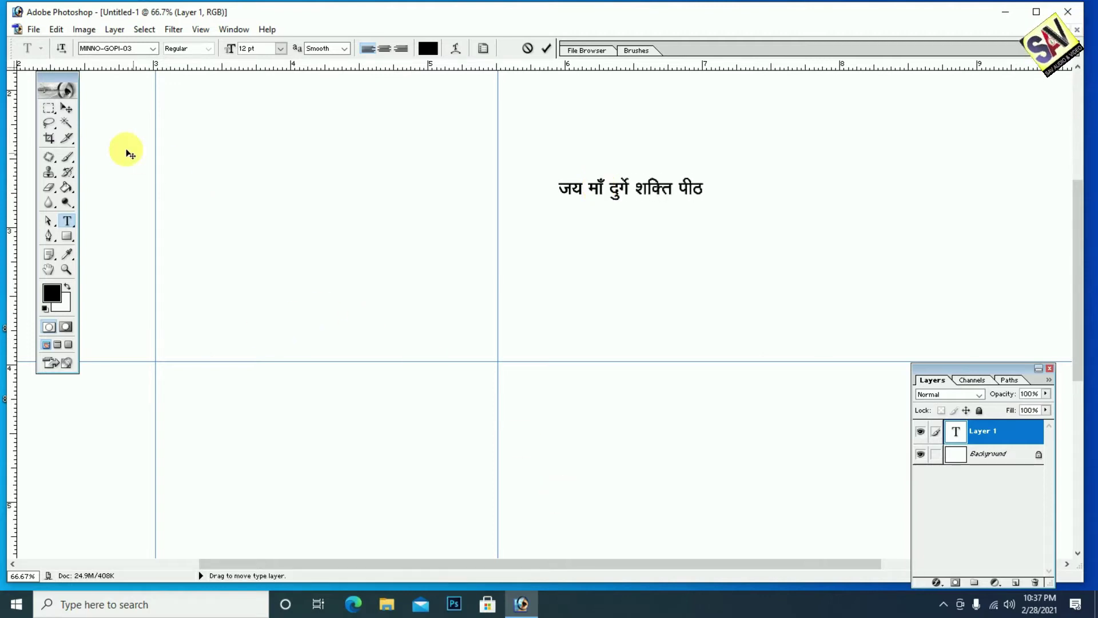
Move the Hindi heading higher up and slightly left on the page.
left_click(67, 109)
left_click_drag(673, 192, 655, 134)
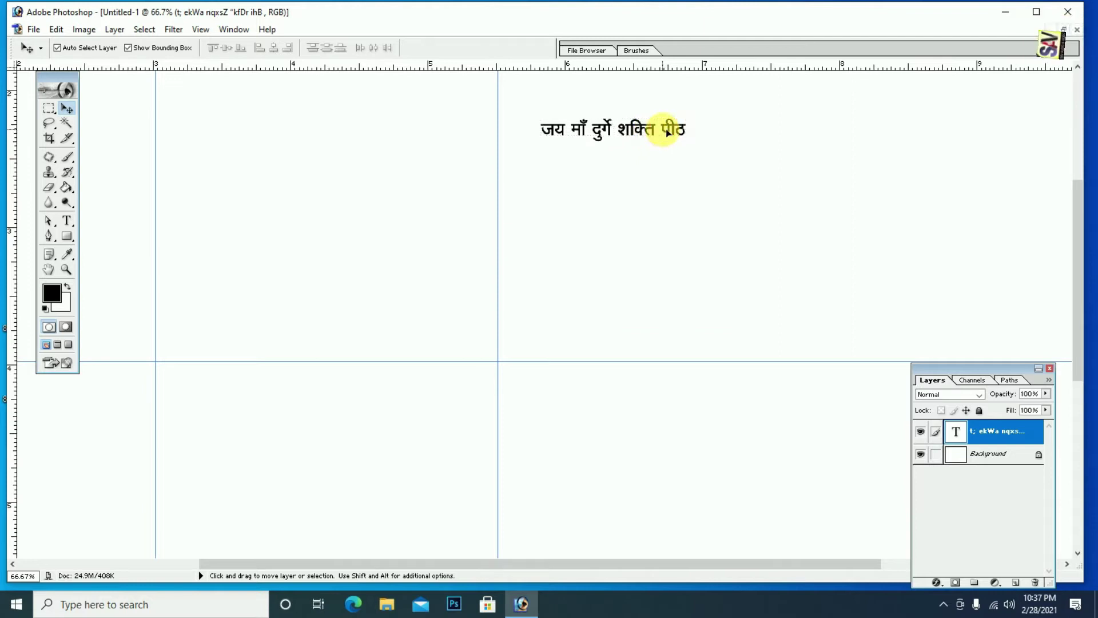
left_click_drag(662, 126, 645, 99)
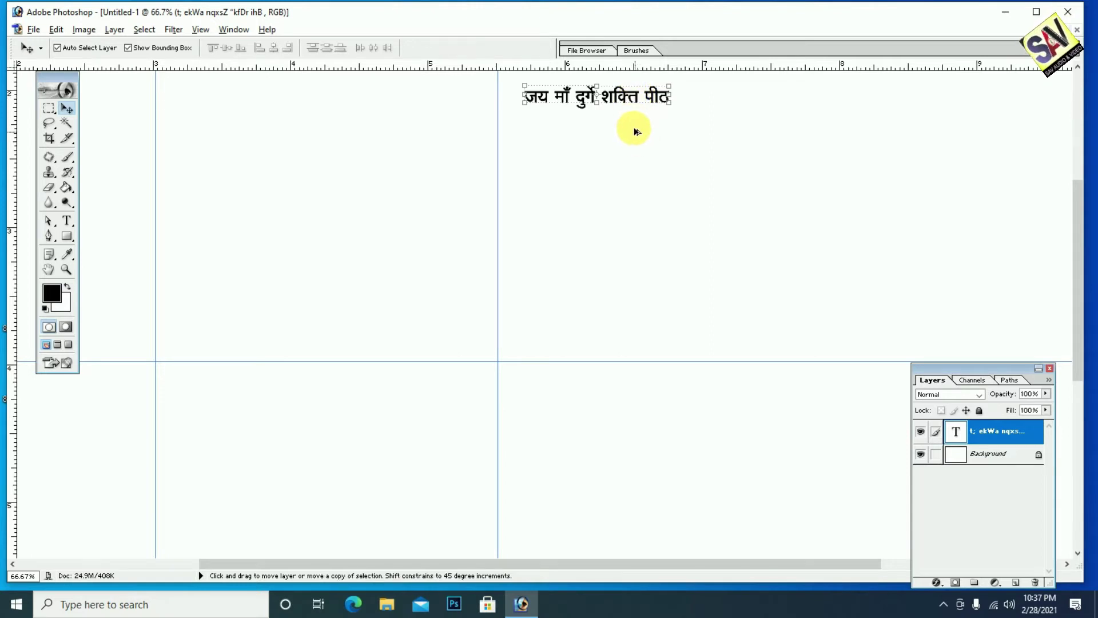
Discard a rotated trial duplicate, then place a copy of the heading directly below it.
key("ctrl+j")
key("ctrl+t")
left_click_drag(637, 132, 640, 151)
key("Return")
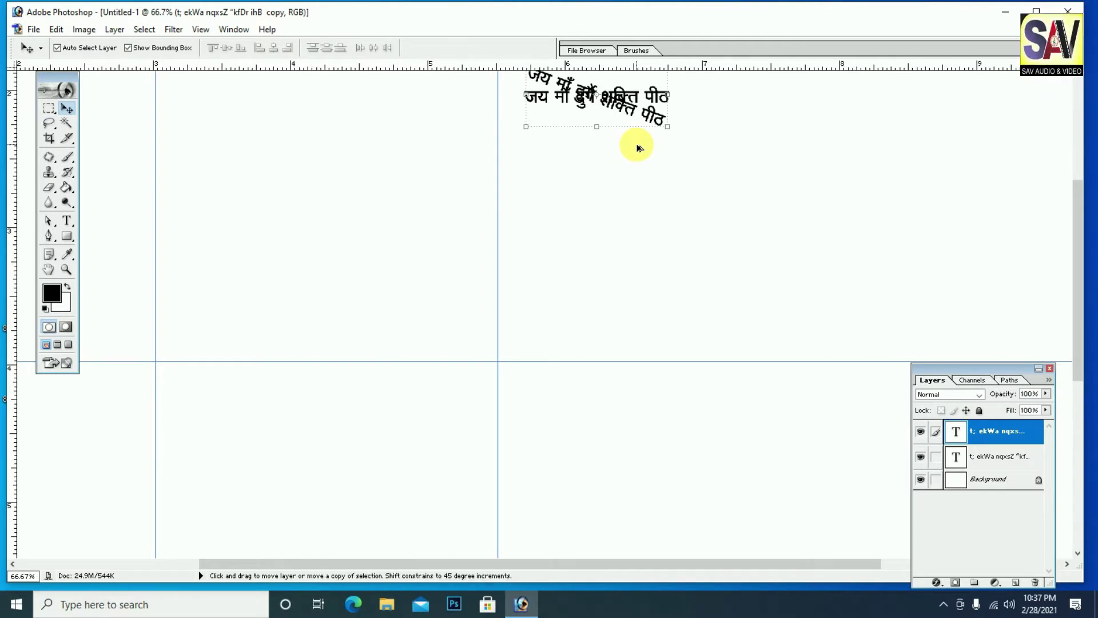
key("ctrl+alt+z")
key("ctrl+alt+z")
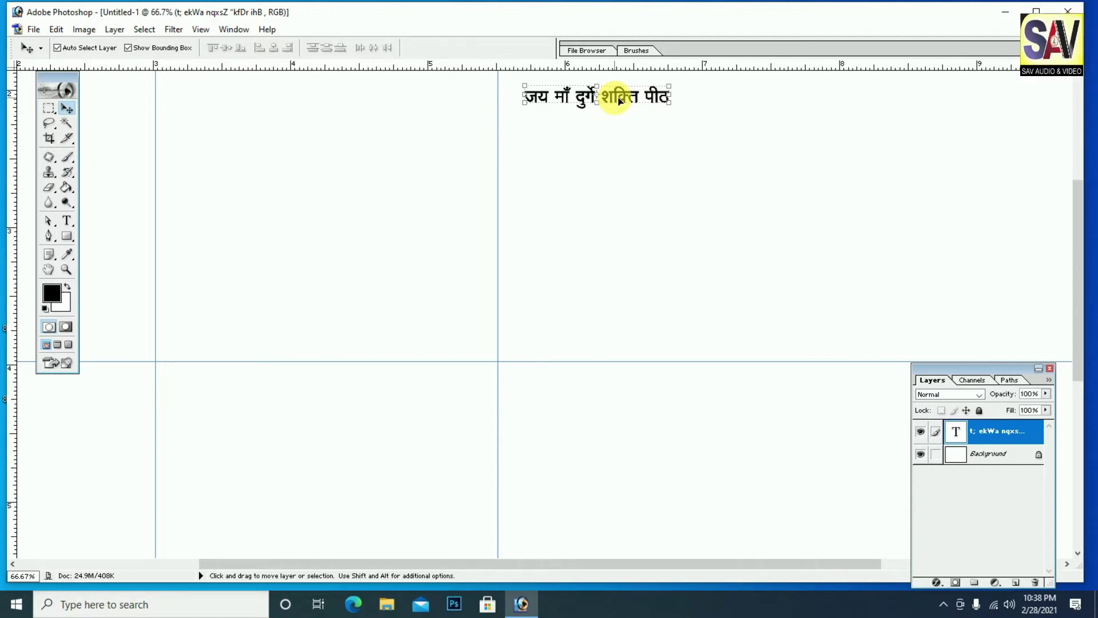
left_click_drag(638, 97, 638, 134)
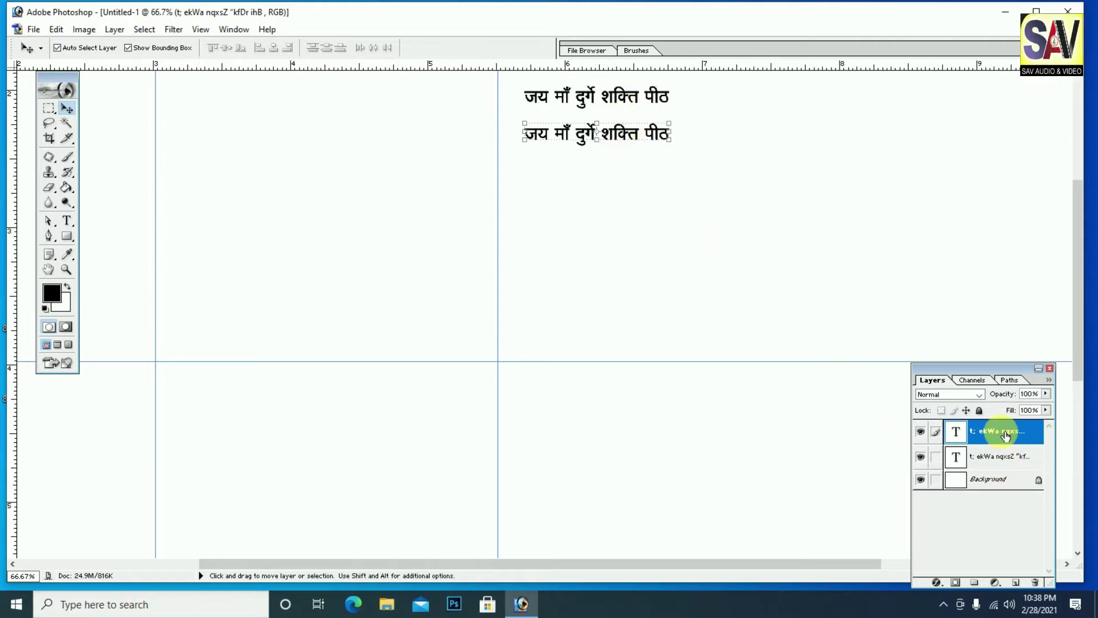
Retype the copied line as the village, district and state address line and commit it.
left_click(67, 221)
left_click(565, 134)
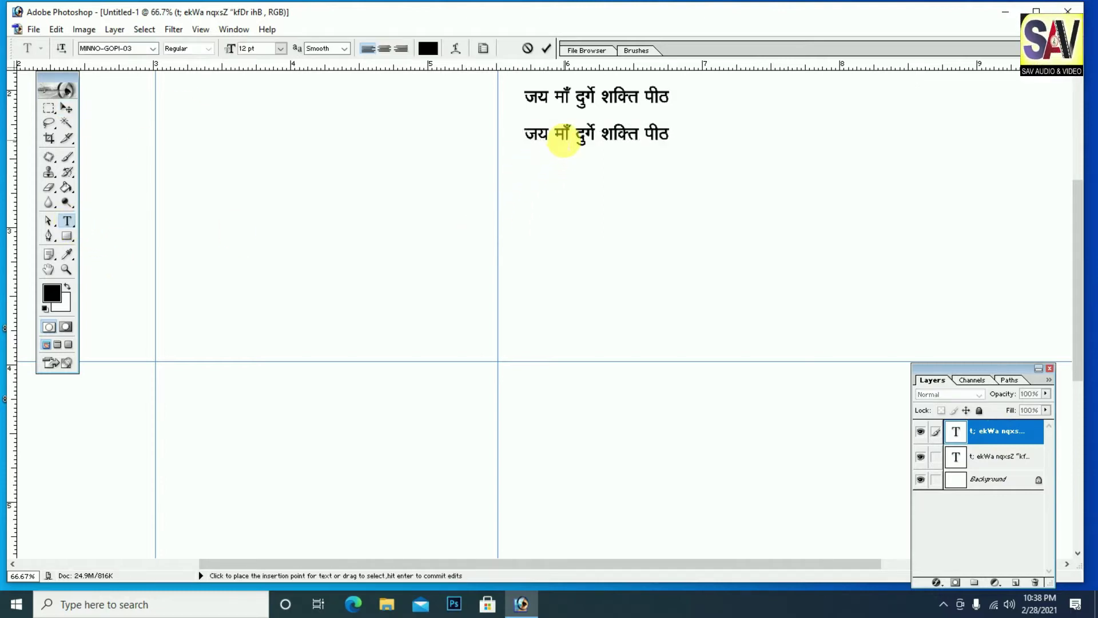
key("ctrl+a")
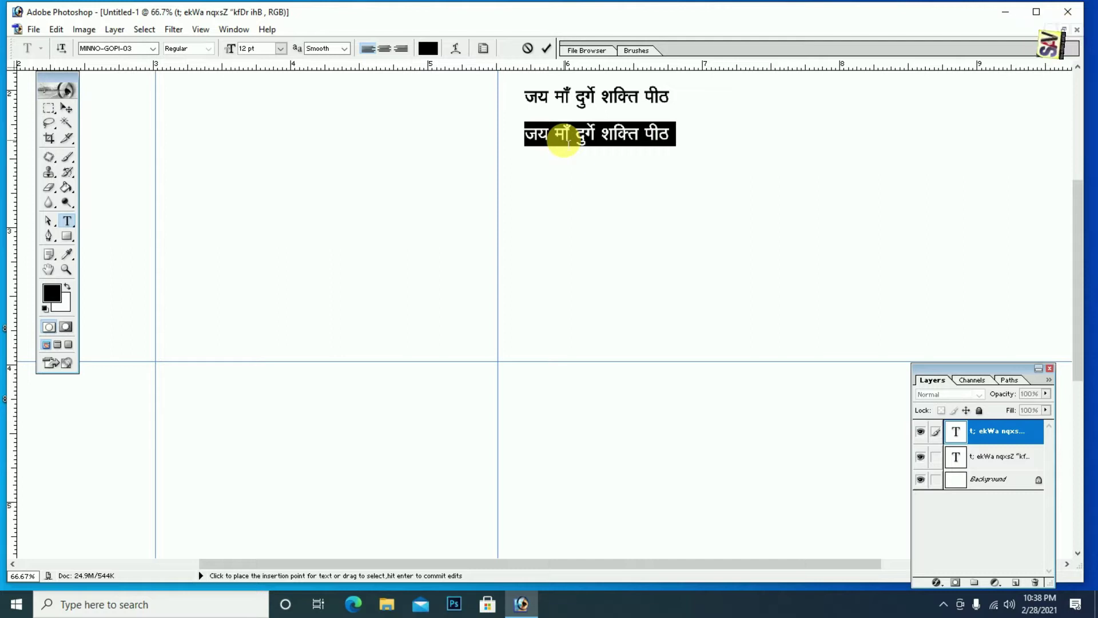
type("xzx")
key("Delete")
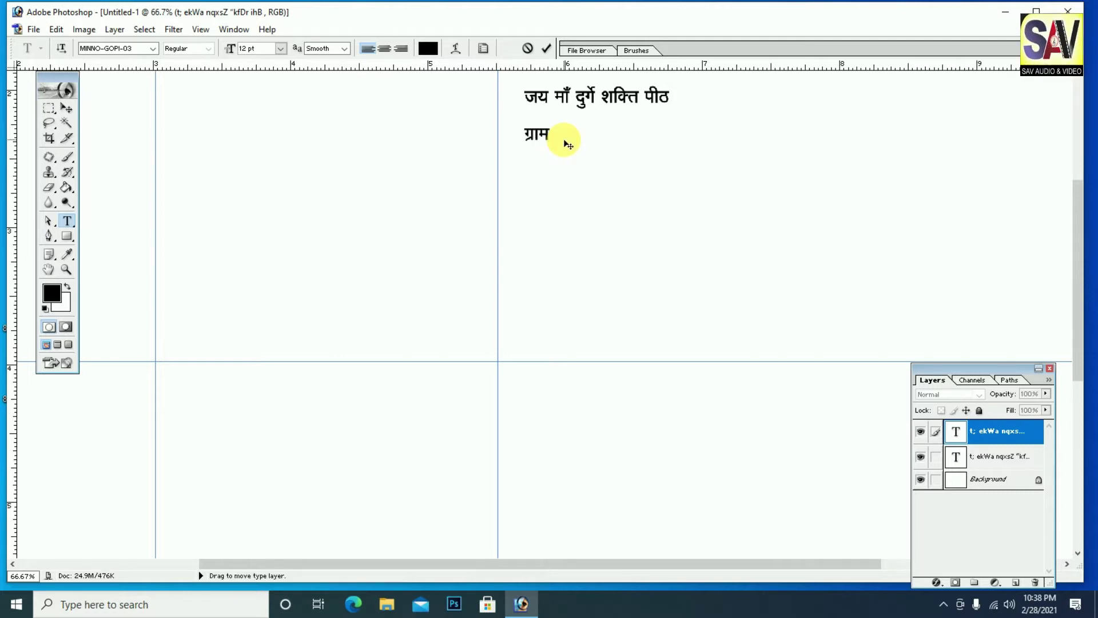
type("-ly")
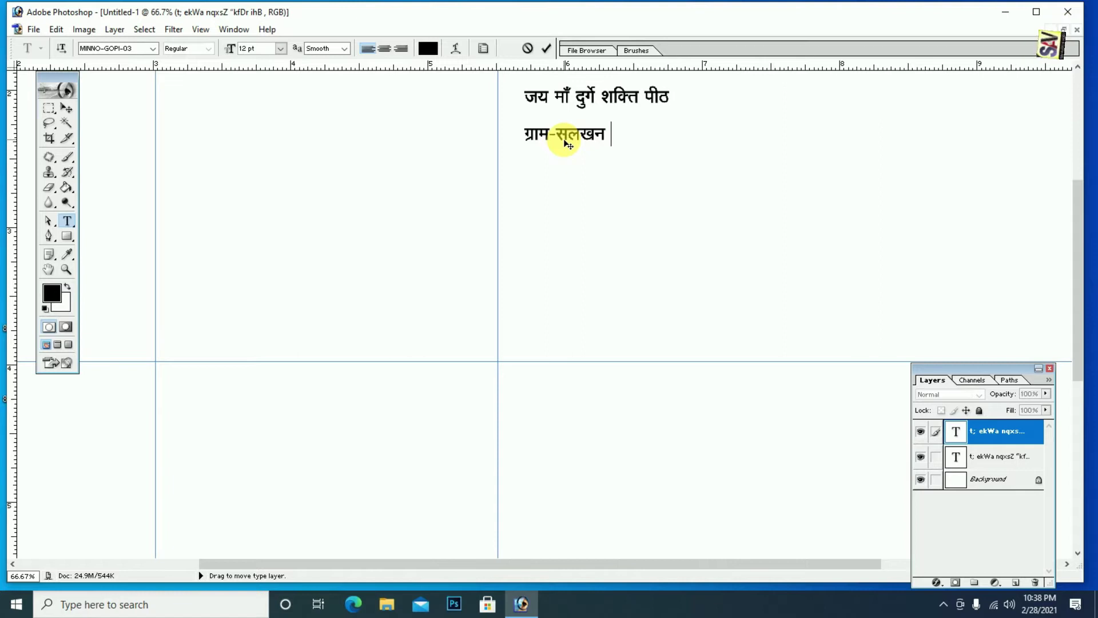
type("ftyk")
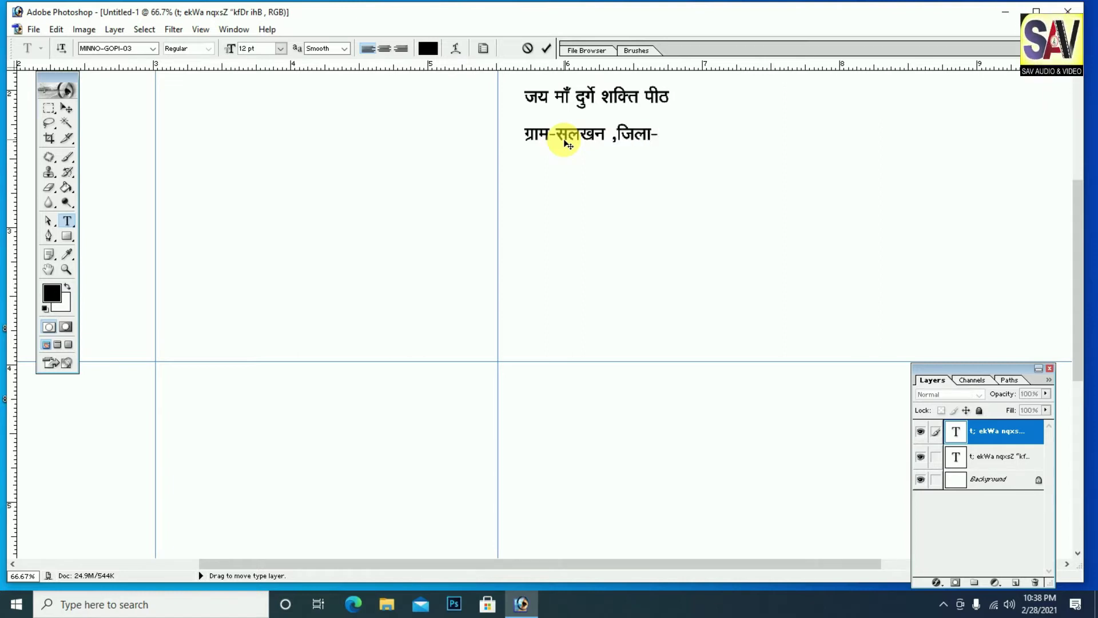
type("kaxhj ")
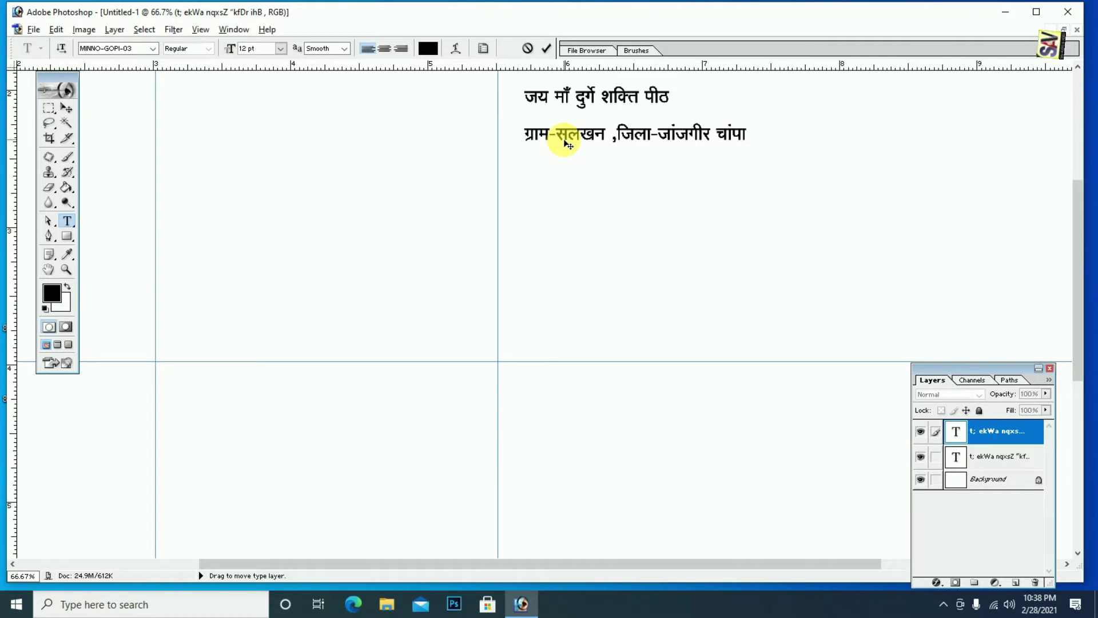
type(")")
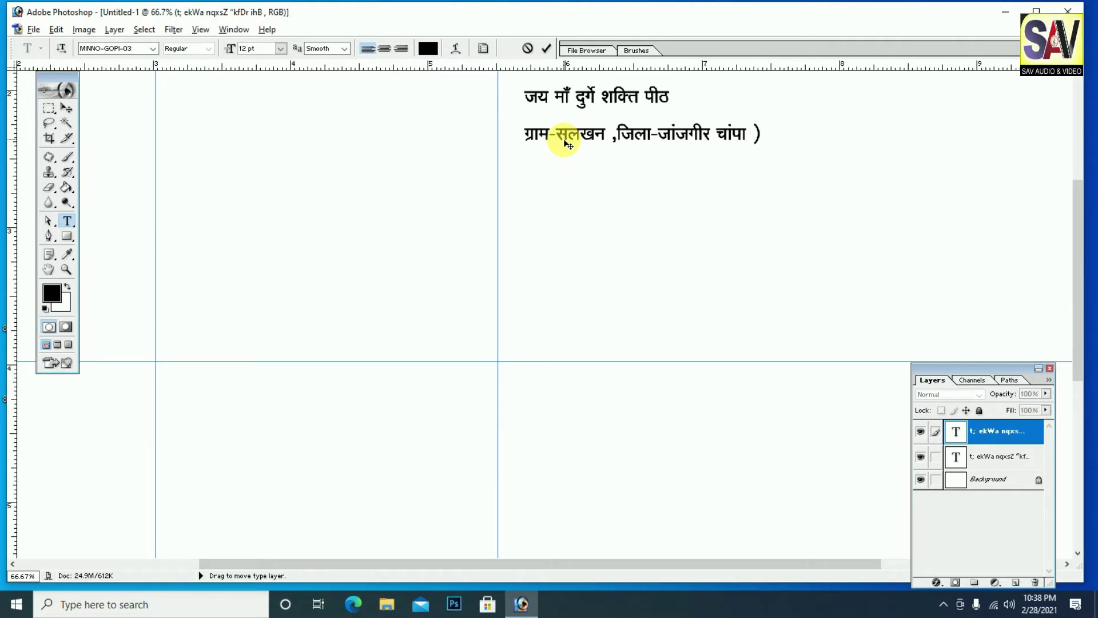
type("(")
type("ब")
key("BackSpace")
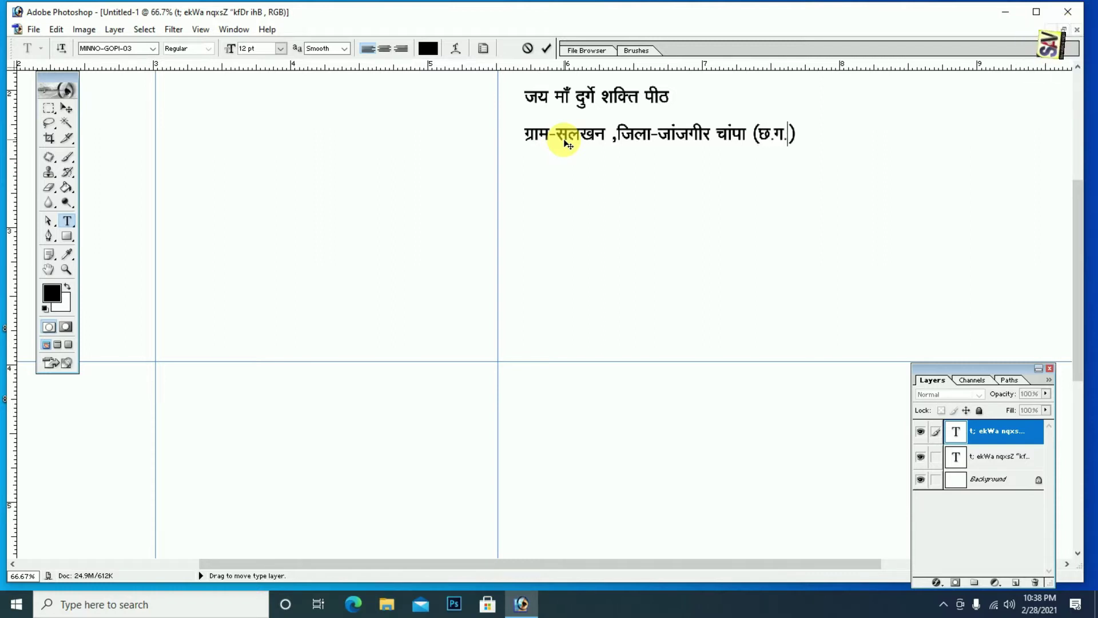
left_click(66, 108)
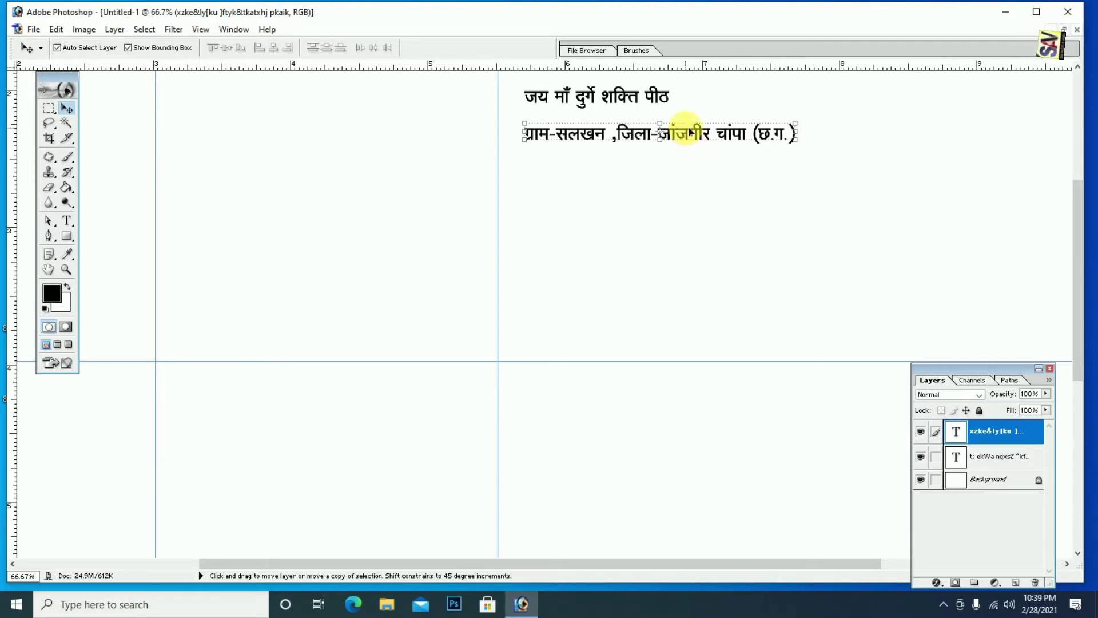
Copy the address line just beneath itself and retype it as 'मनोकामना ज्योति कलश'.
left_click_drag(691, 138, 691, 192)
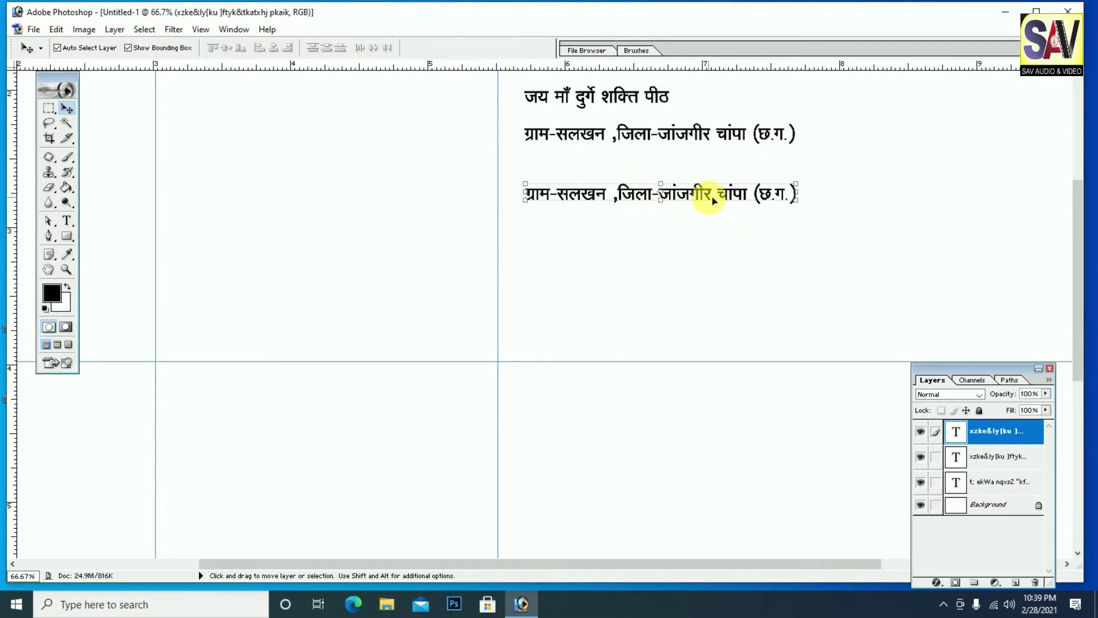
left_click_drag(713, 199, 717, 181)
left_click(67, 223)
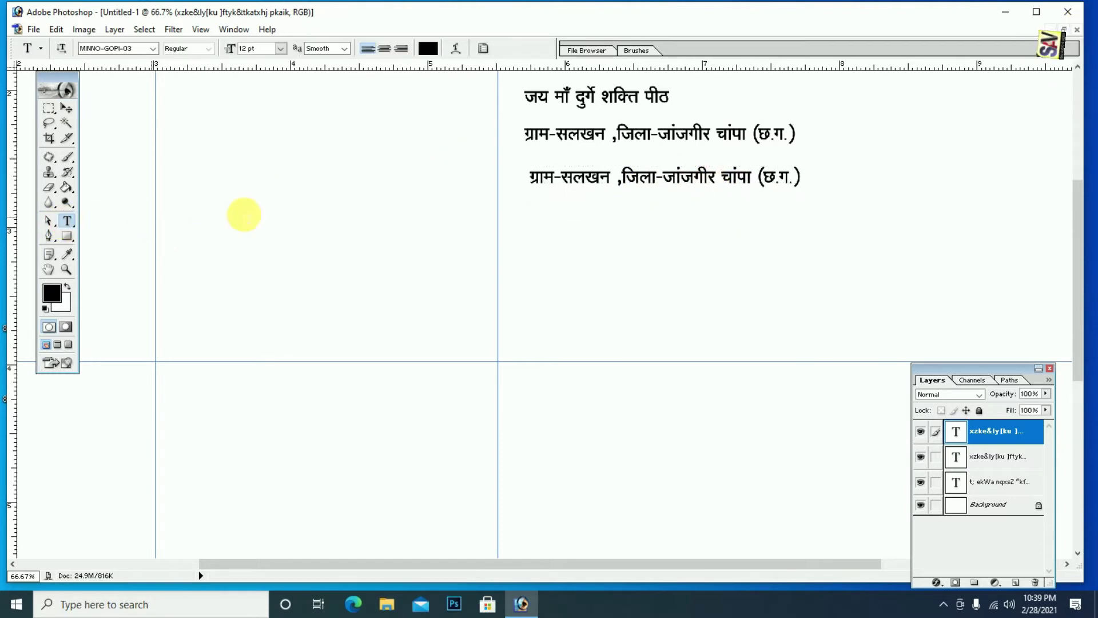
left_click(583, 182)
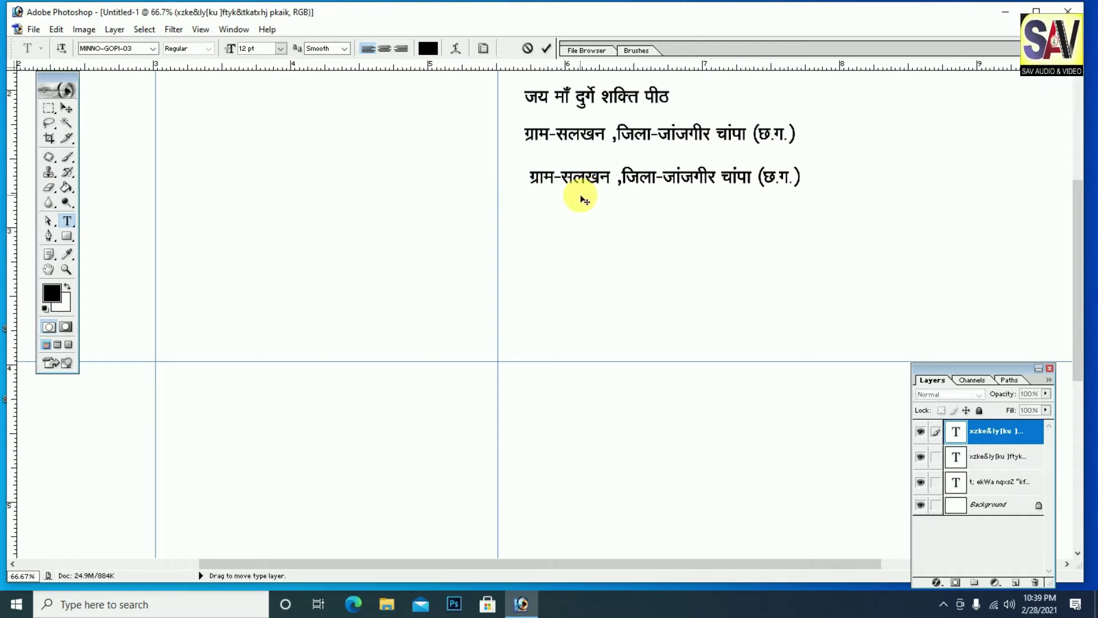
key("ctrl+a")
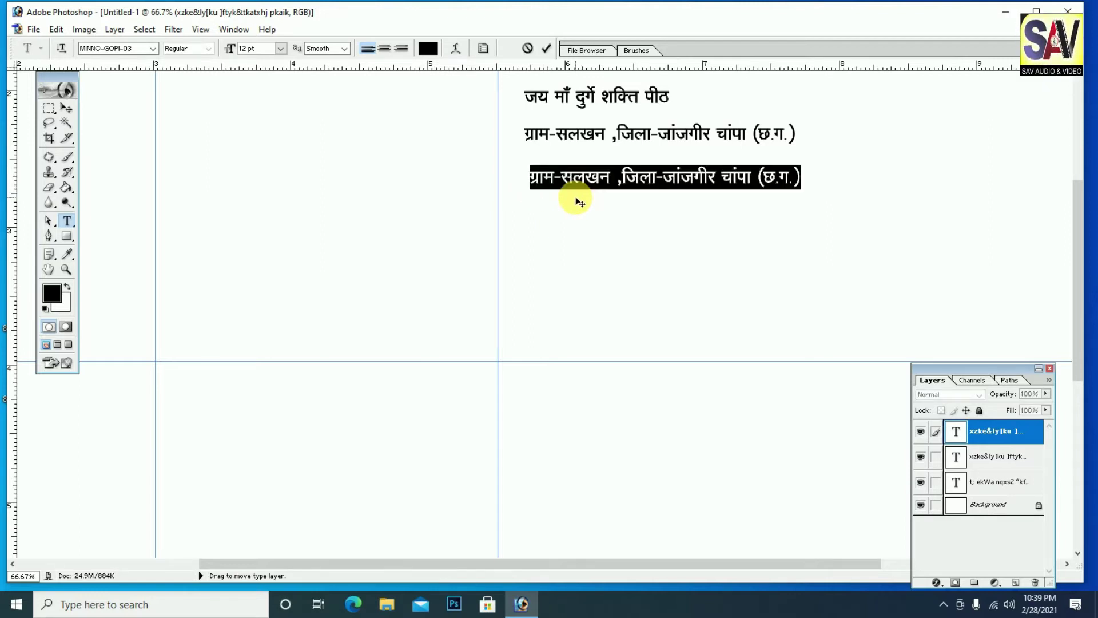
type("euks")
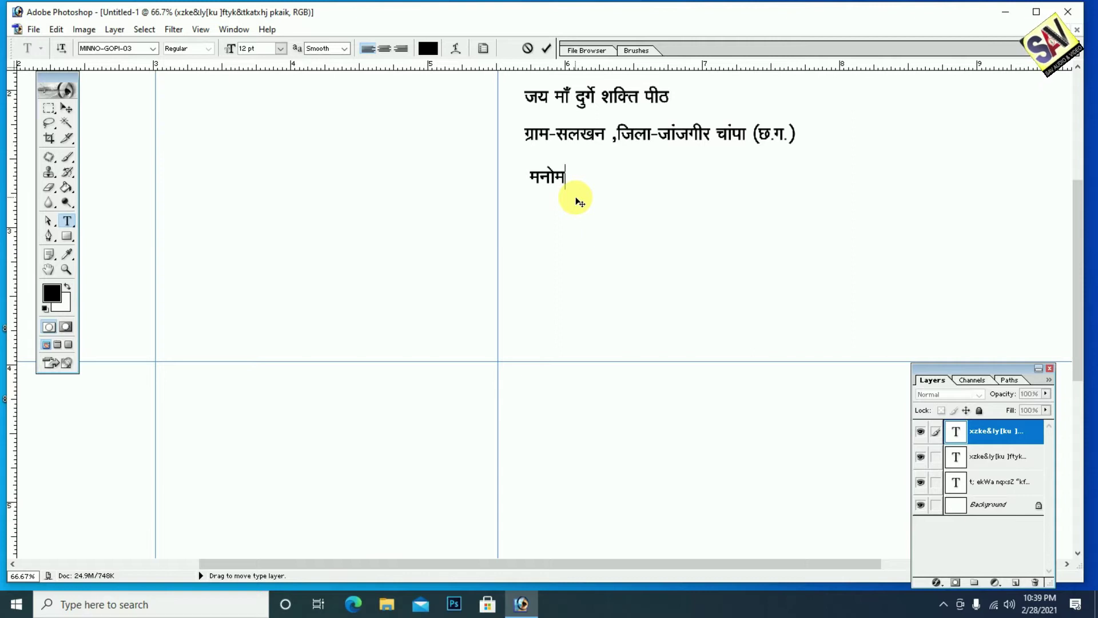
key("BackSpace")
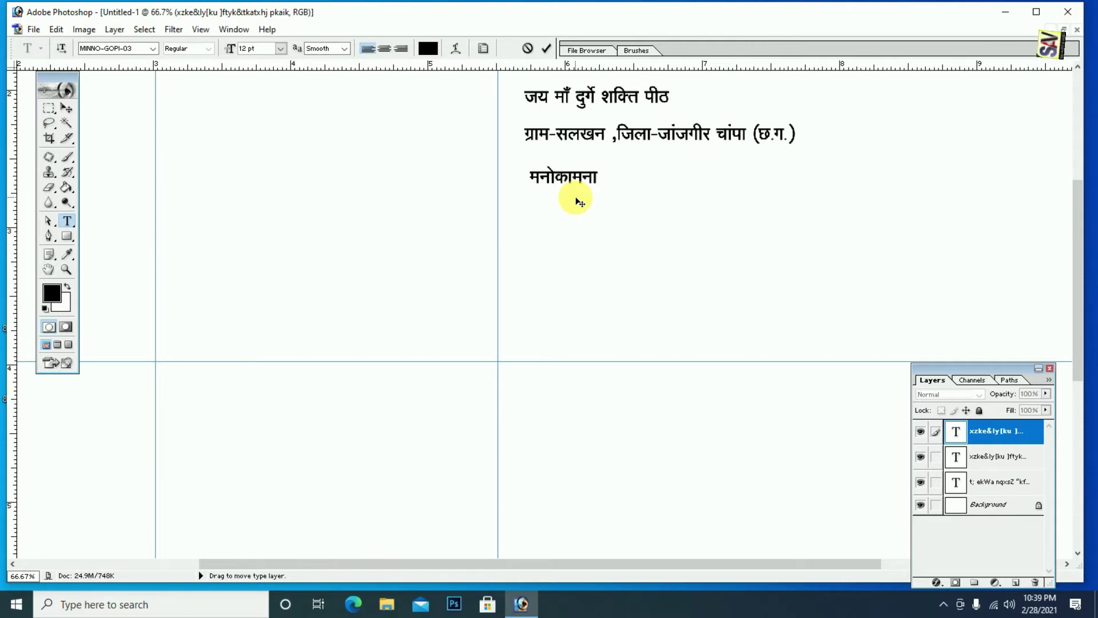
type("~;ksfr")
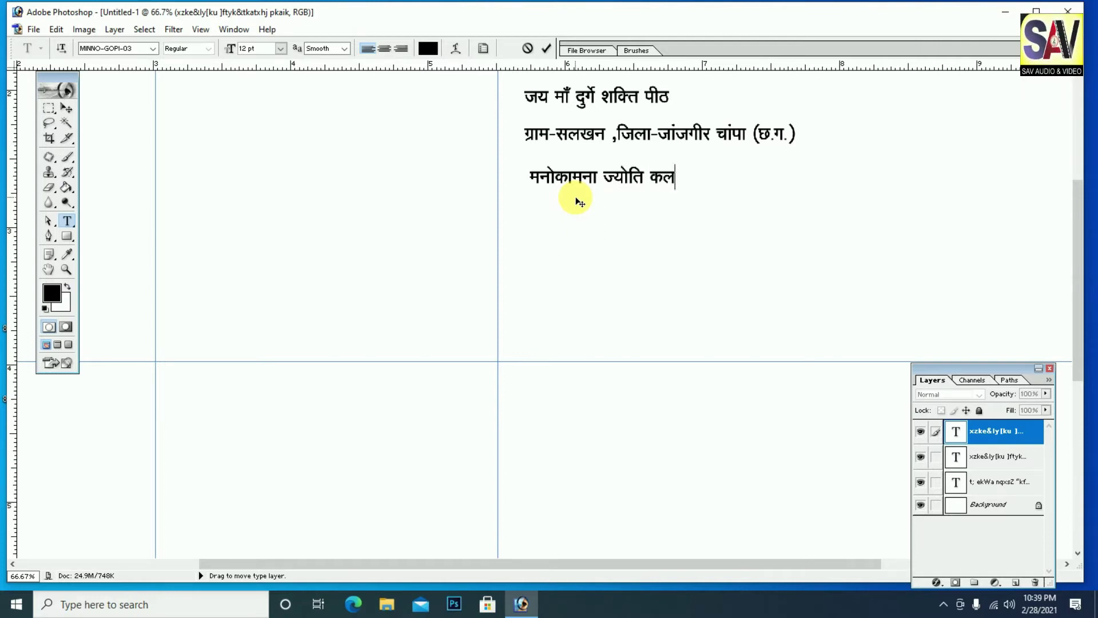
type("'")
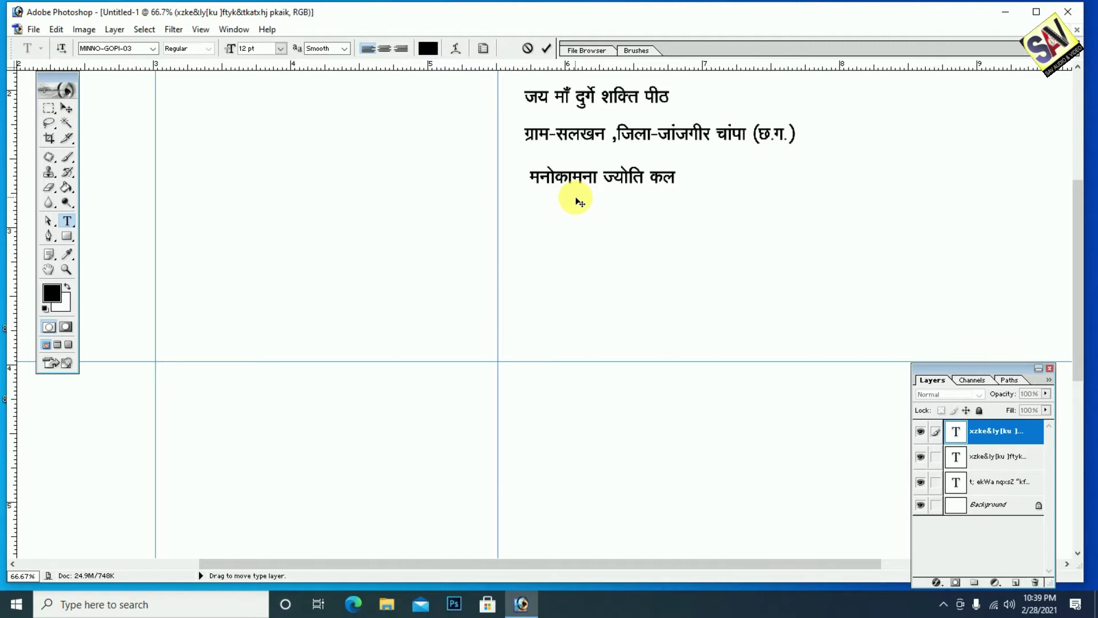
type("'")
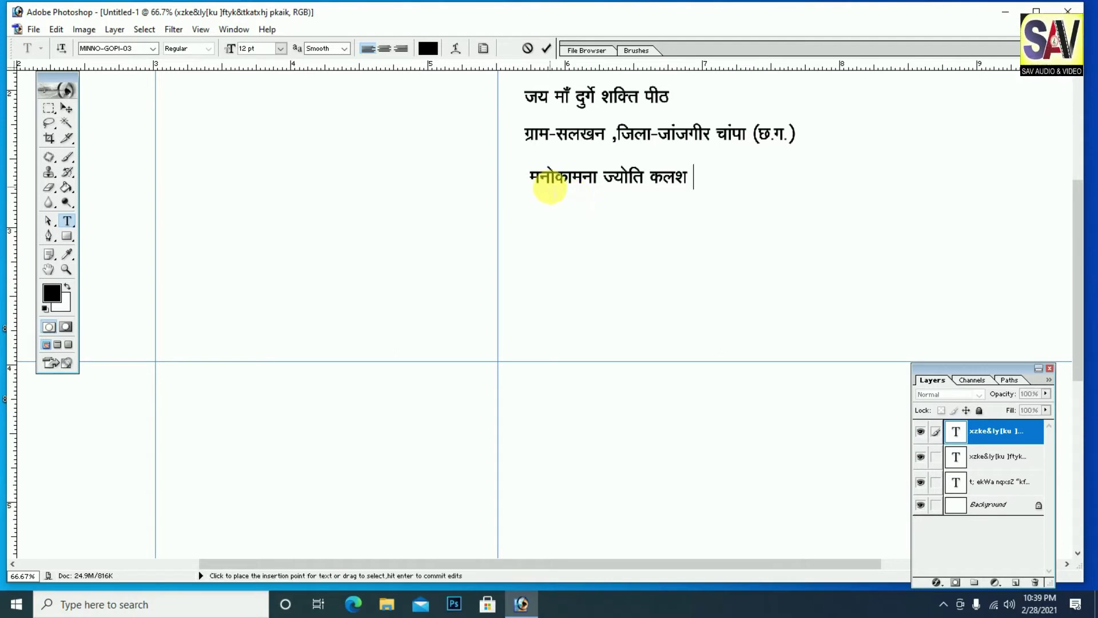
left_click(67, 109)
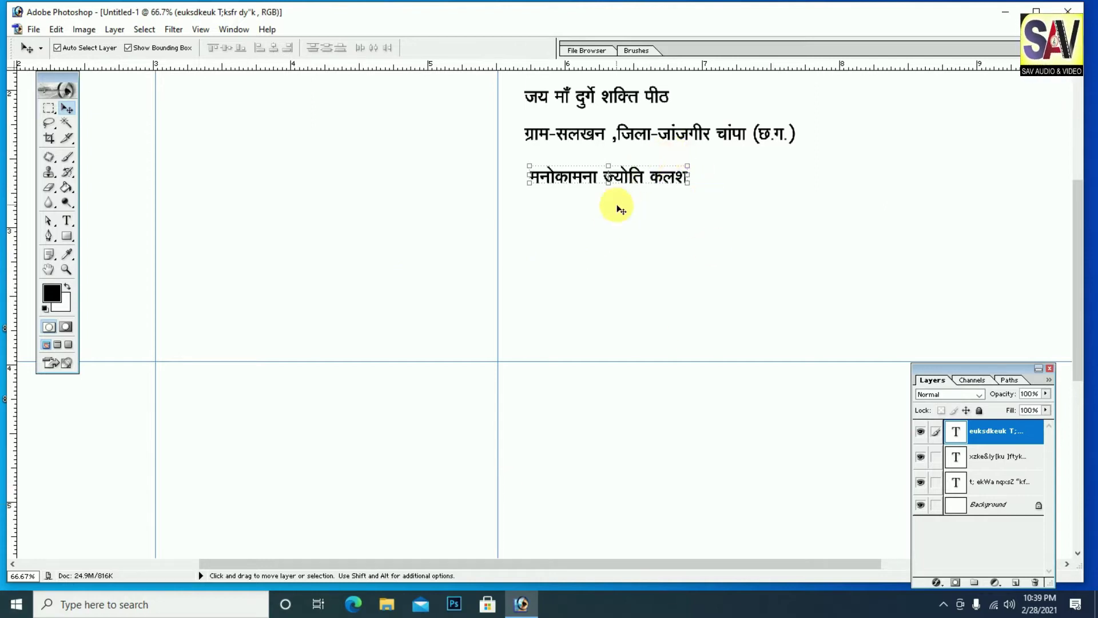
Copy a line lower down and retype it as dotted name, husband/father and address form lines.
left_click_drag(633, 177, 629, 292)
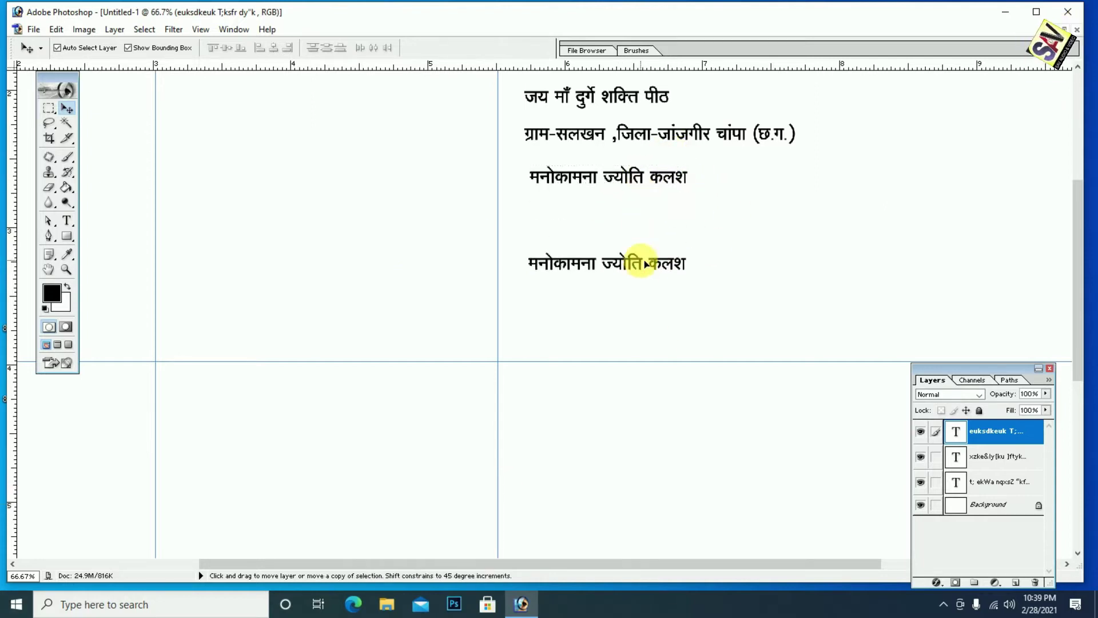
left_click(67, 220)
left_click(582, 291)
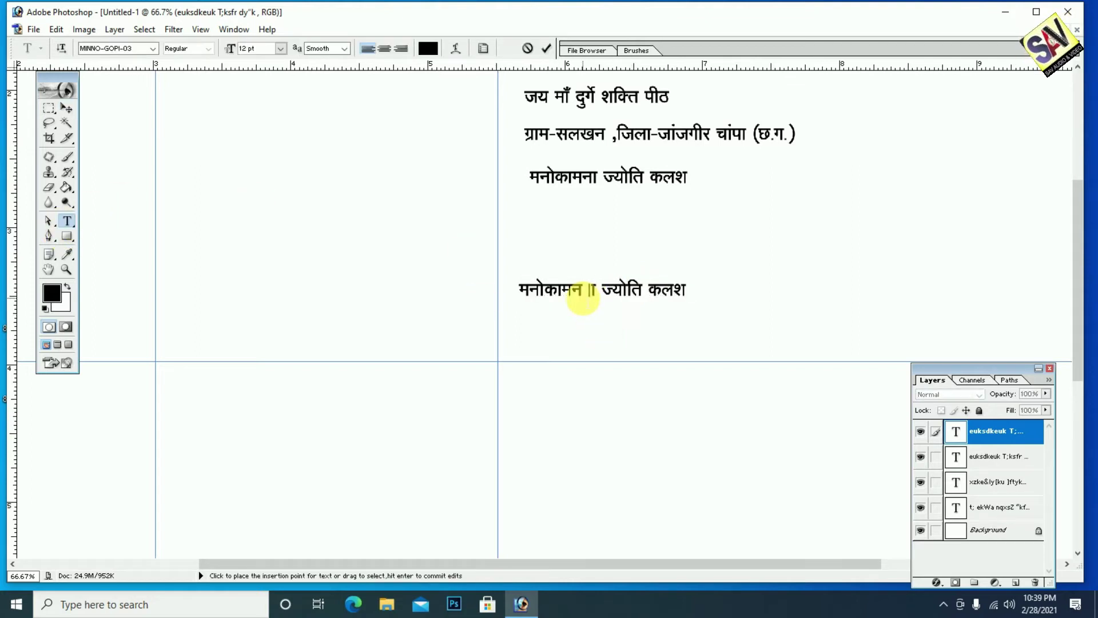
key("ctrl+a")
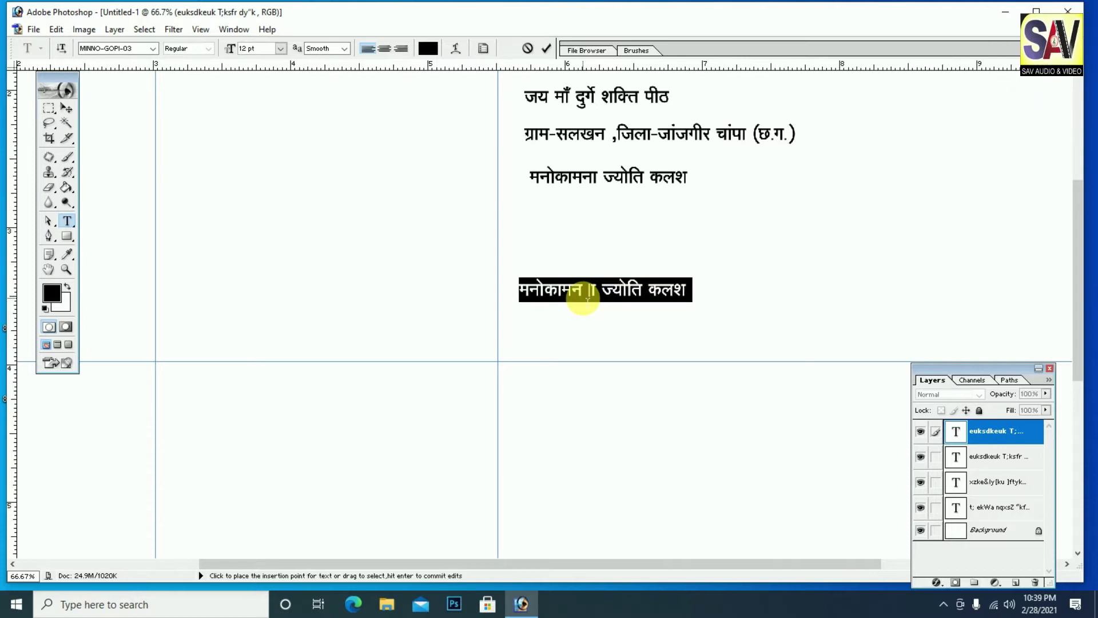
type("J")
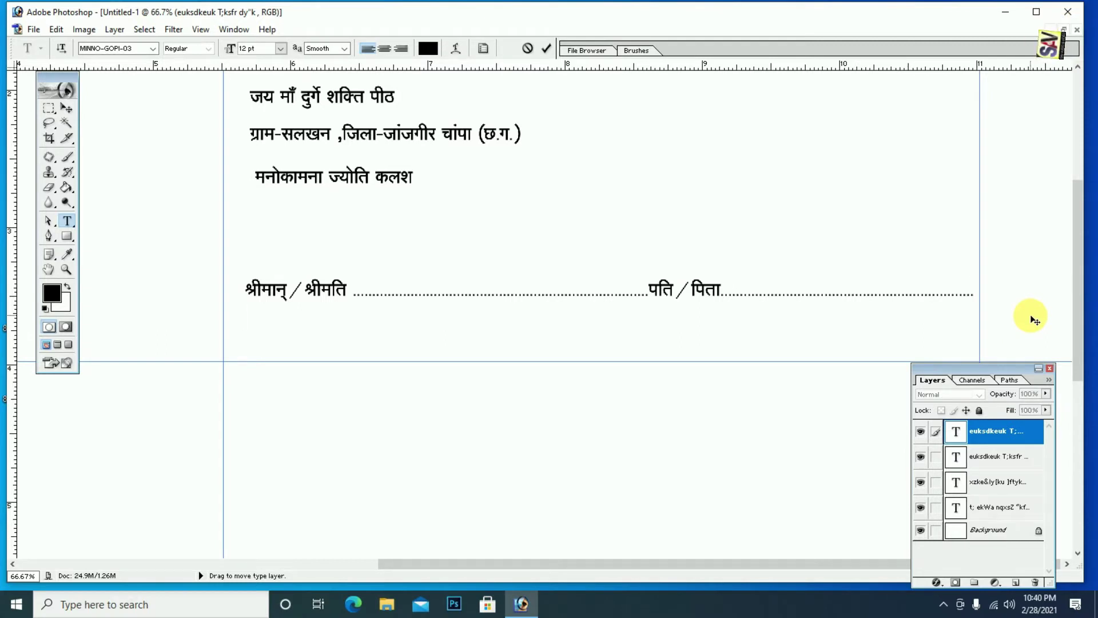
type("irk")
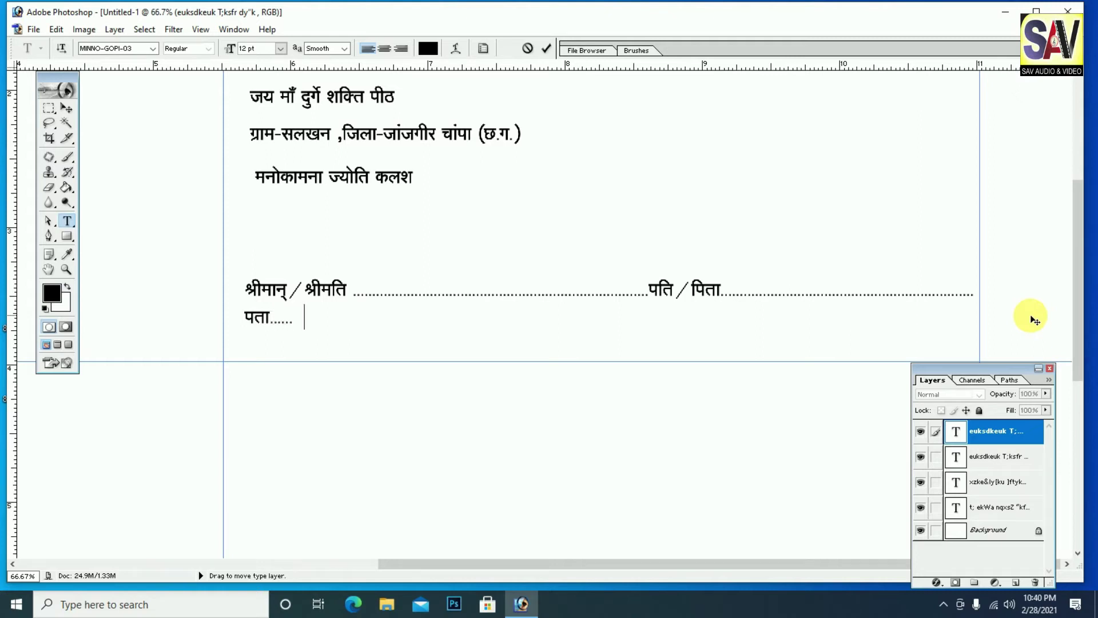
type("............................................")
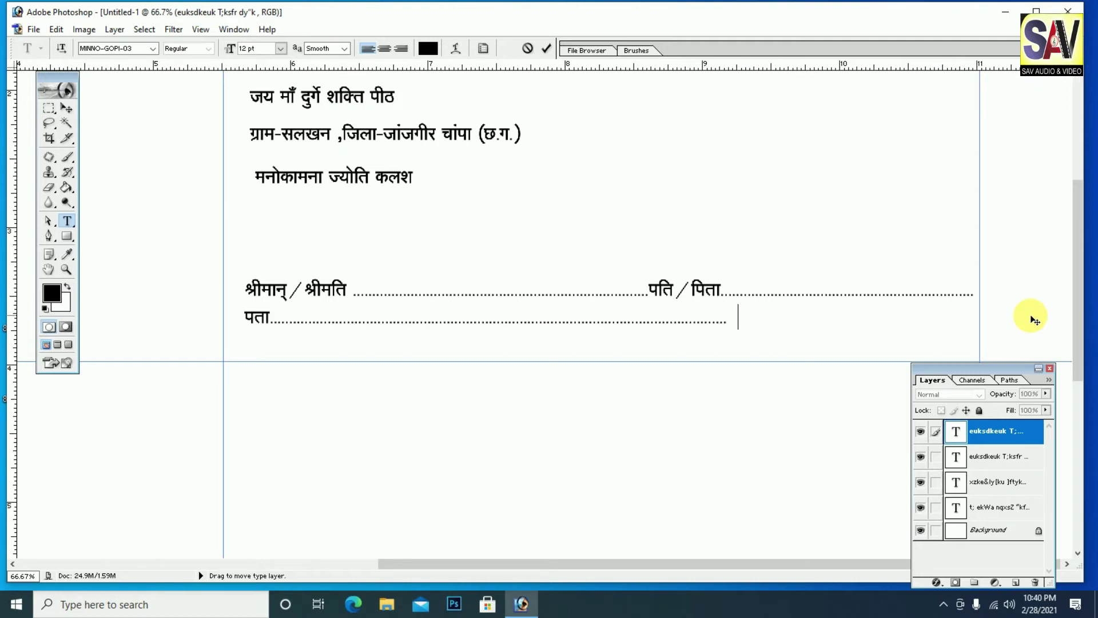
type("........")
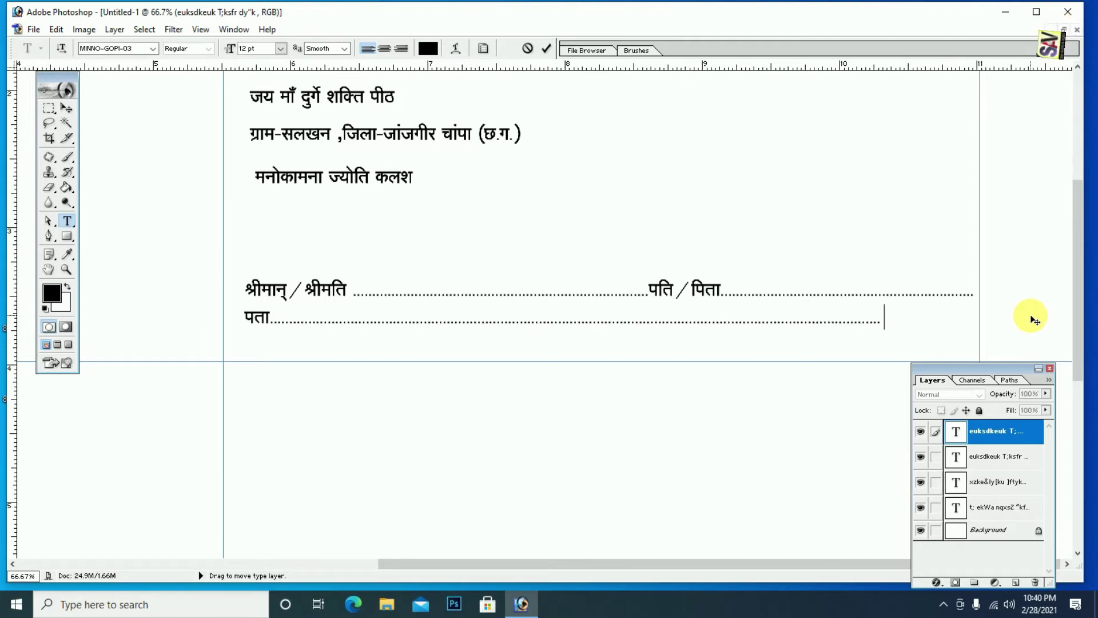
type("...........")
type("t")
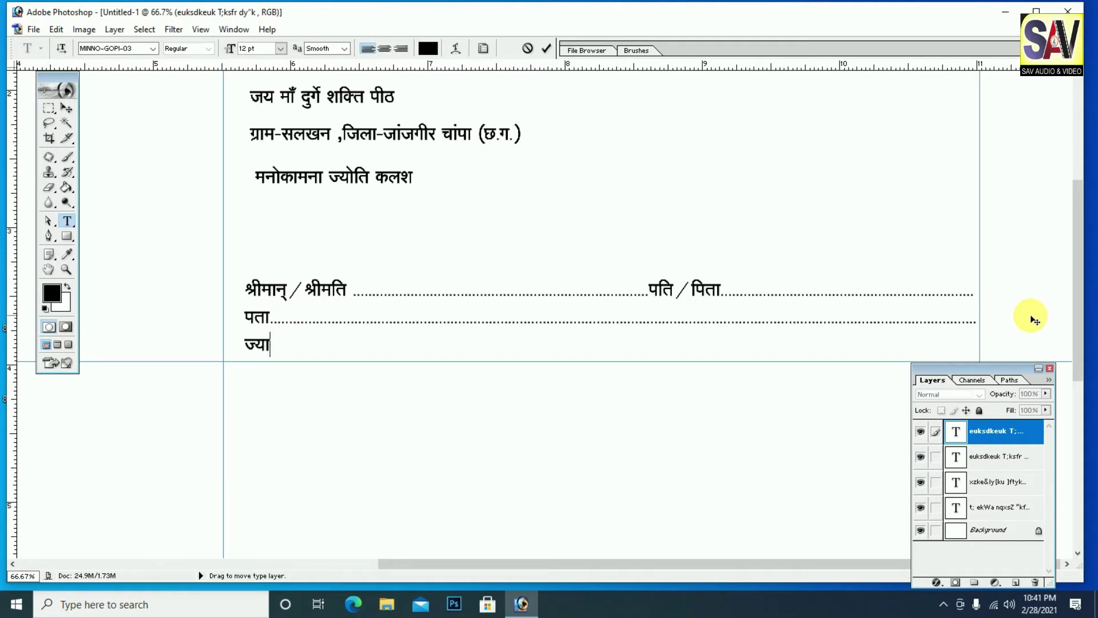
type("r")
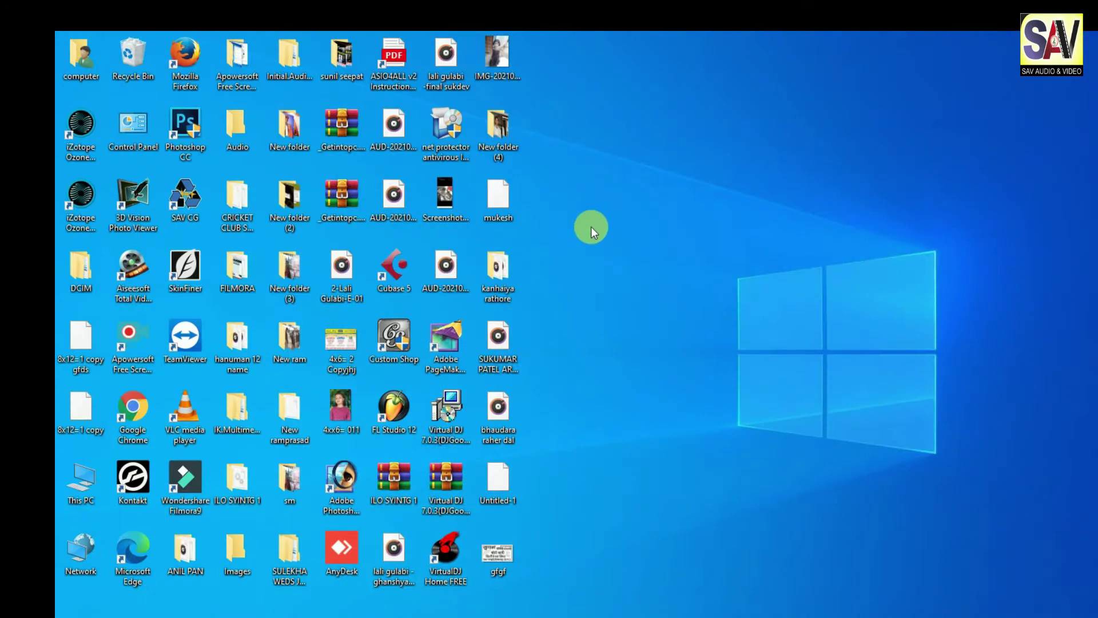
Refresh the desktop, then launch Google Chrome and maximise its window.
right_click(591, 230)
left_click(630, 257)
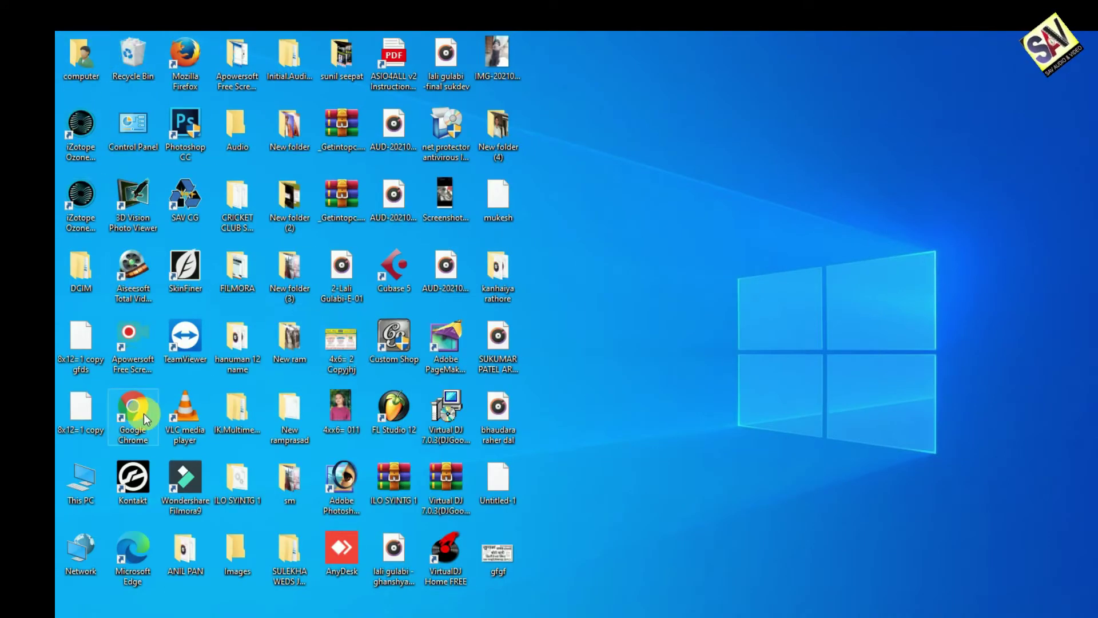
left_click(133, 407)
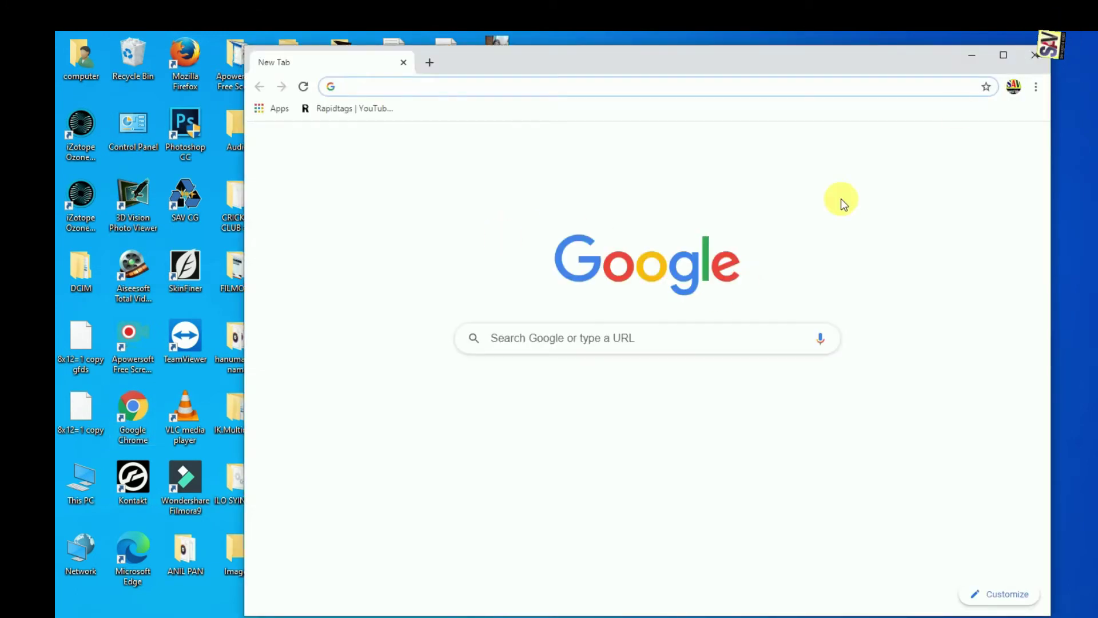
left_click(1004, 55)
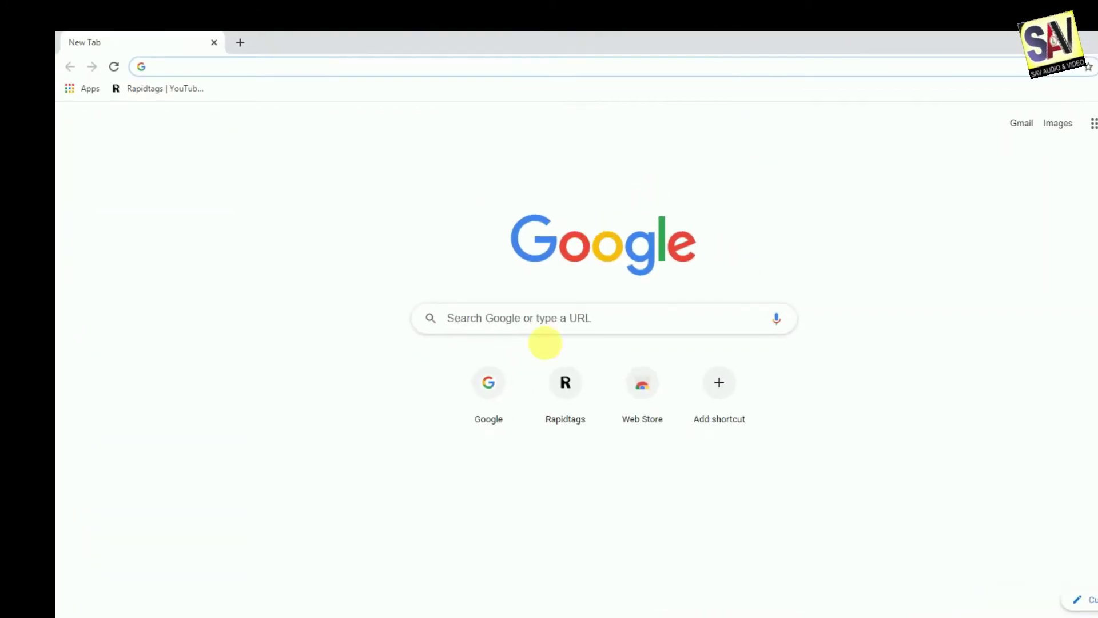
Search Google for 'ma durga logo'.
left_click(502, 390)
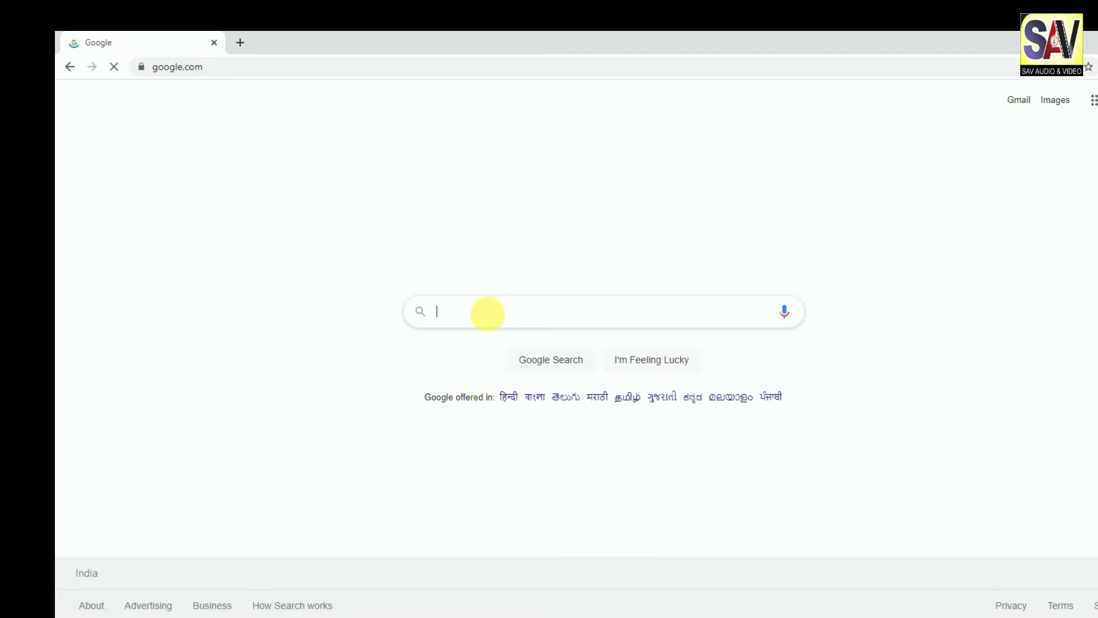
type("ma durga ")
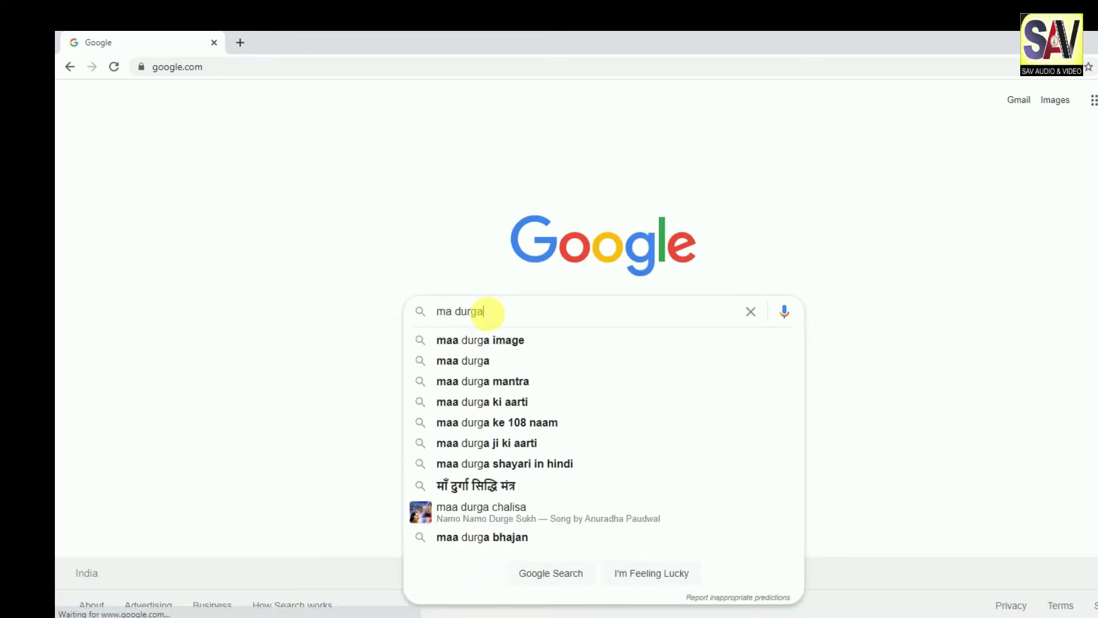
type("log")
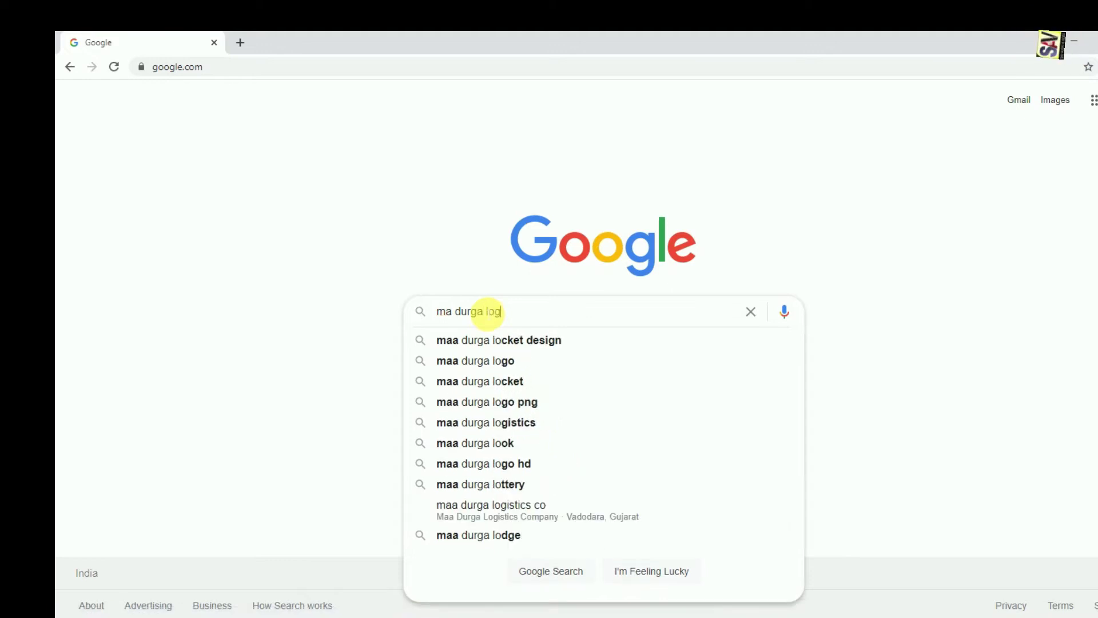
type("o")
key("Return")
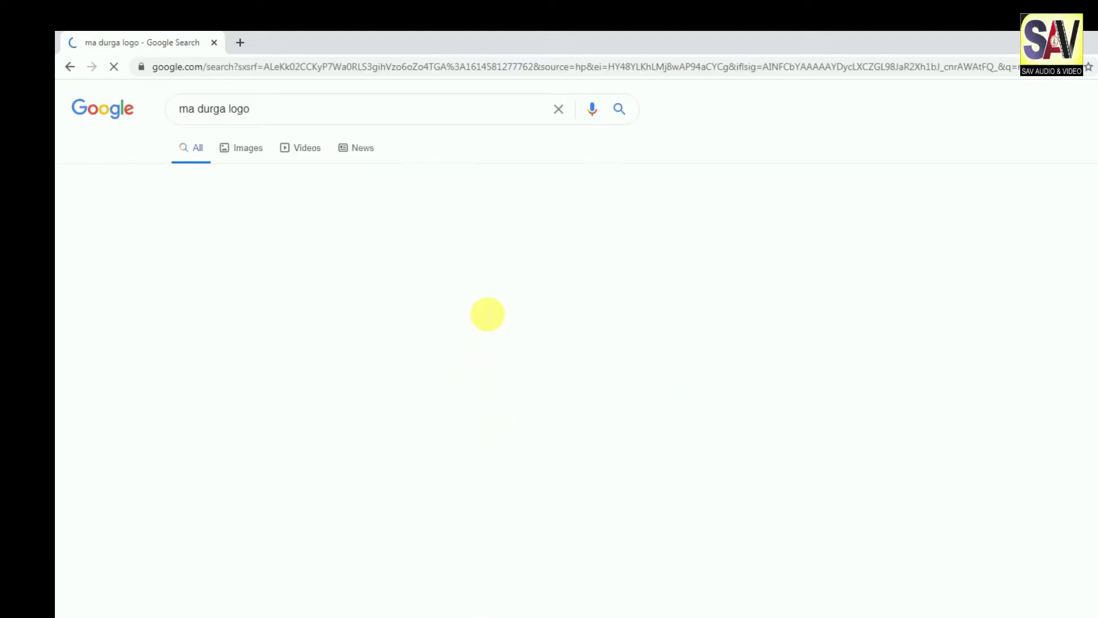
In image results, open the black-and-white Durga-on-tiger drawing 24195.gif at large size.
left_click(245, 151)
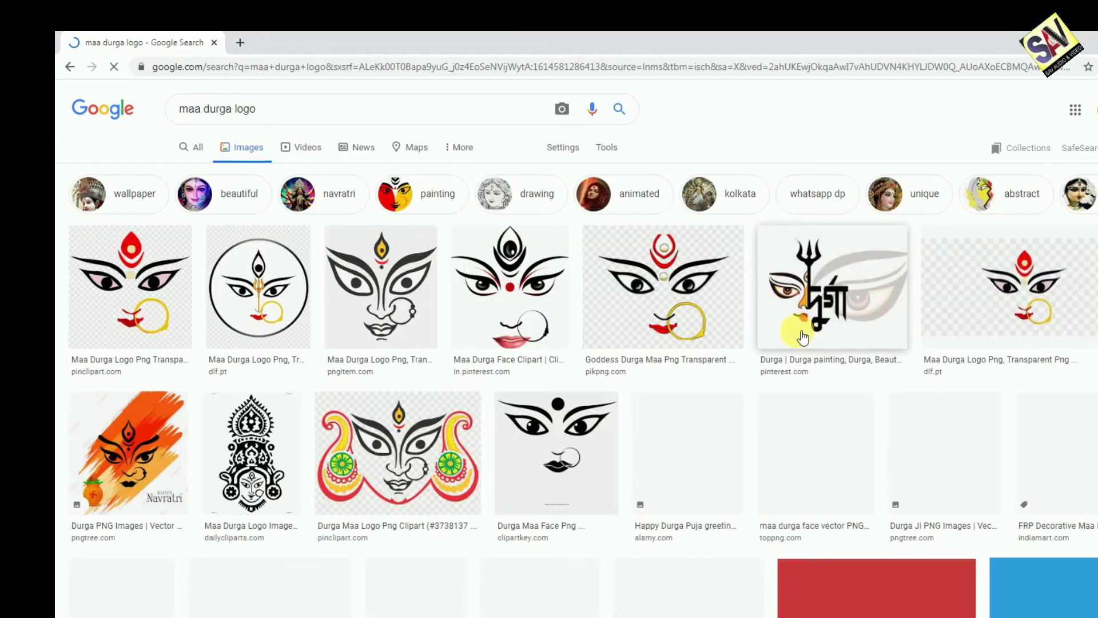
scroll(658, 377, "down", 5)
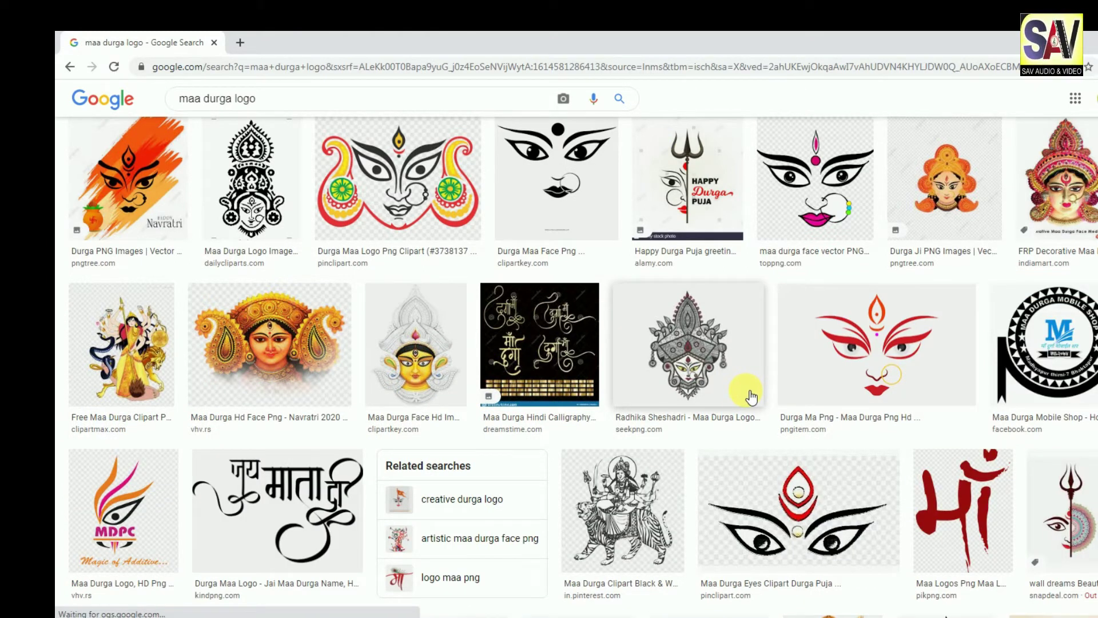
left_click(623, 509)
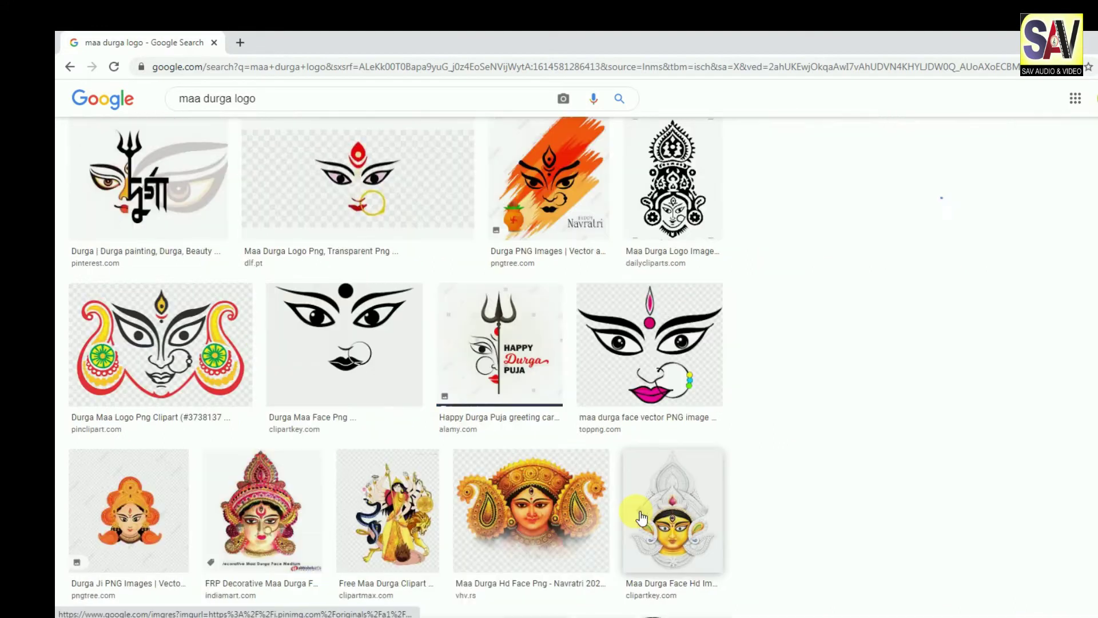
scroll(949, 394, "down", 7)
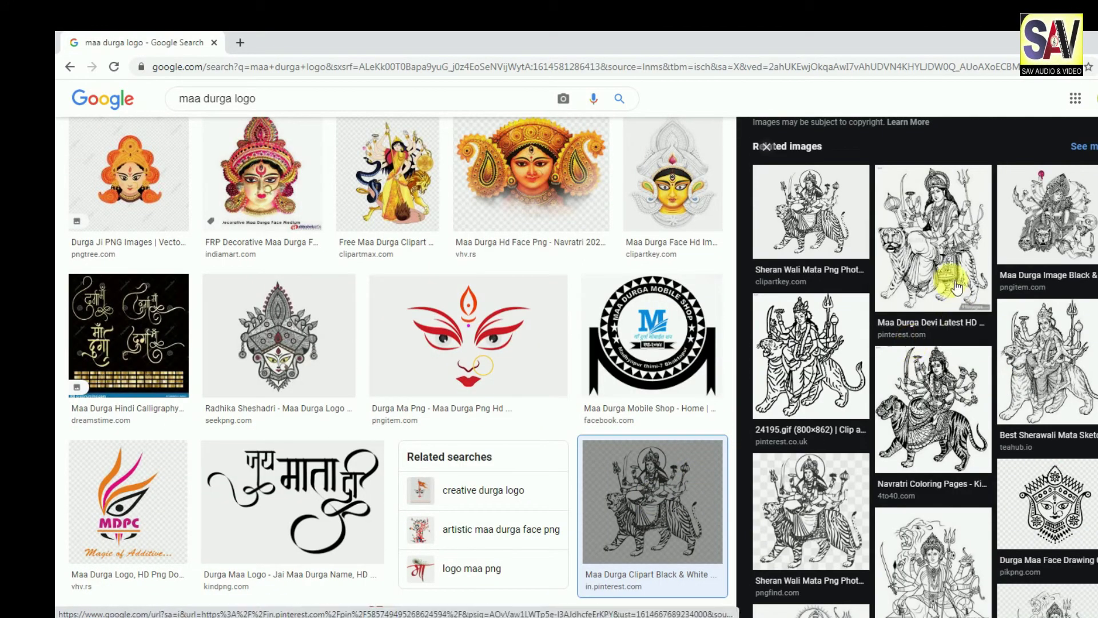
left_click(942, 262)
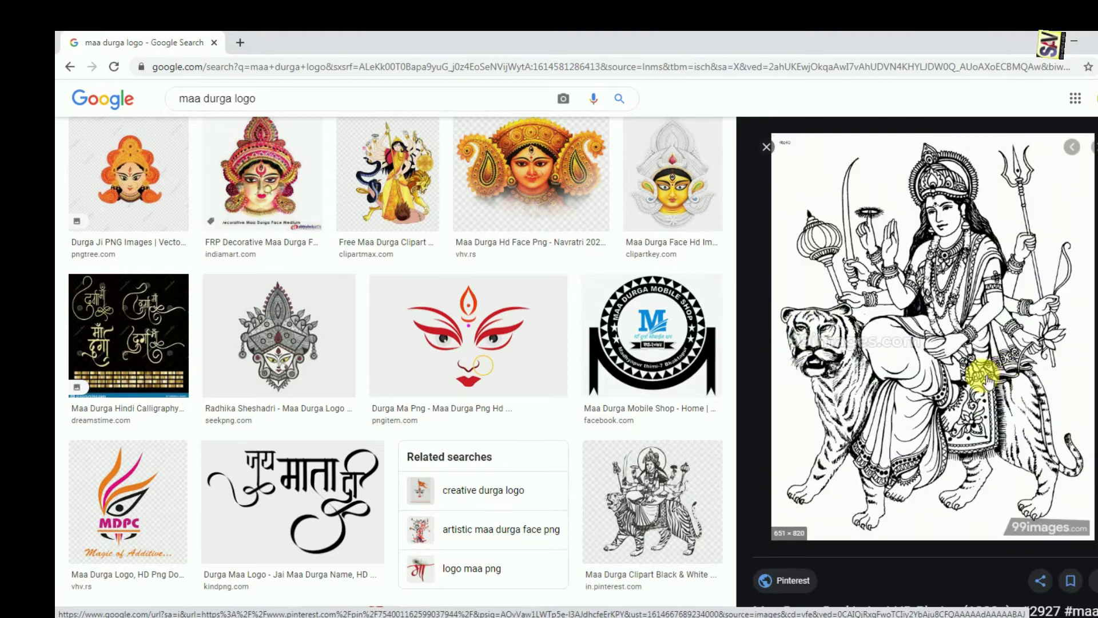
right_click(966, 326)
scroll(875, 404, "down", 8)
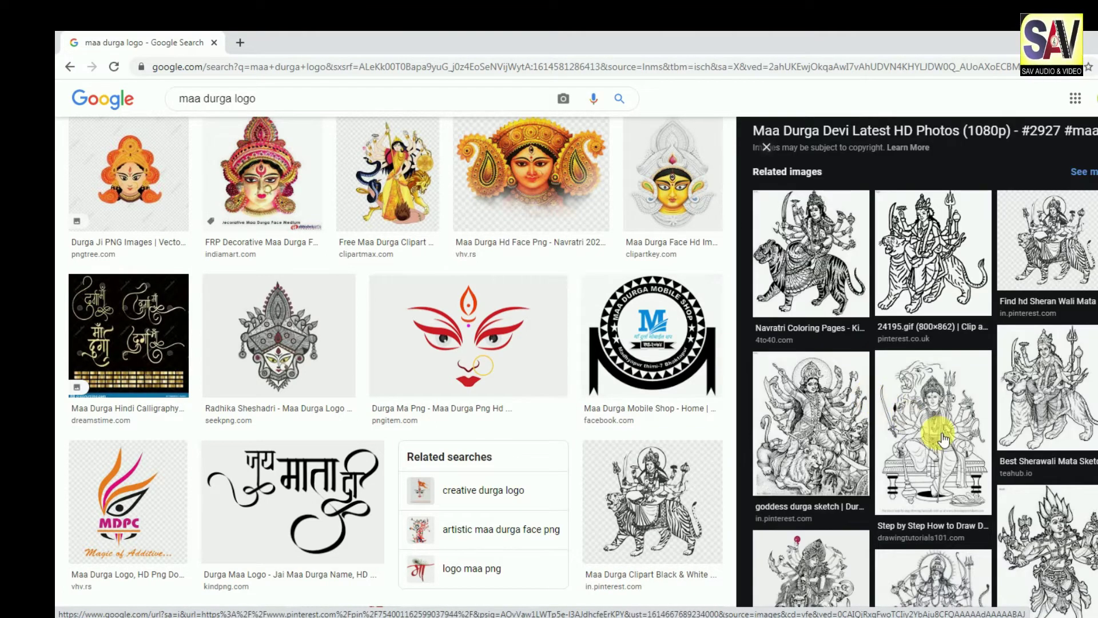
left_click(941, 285)
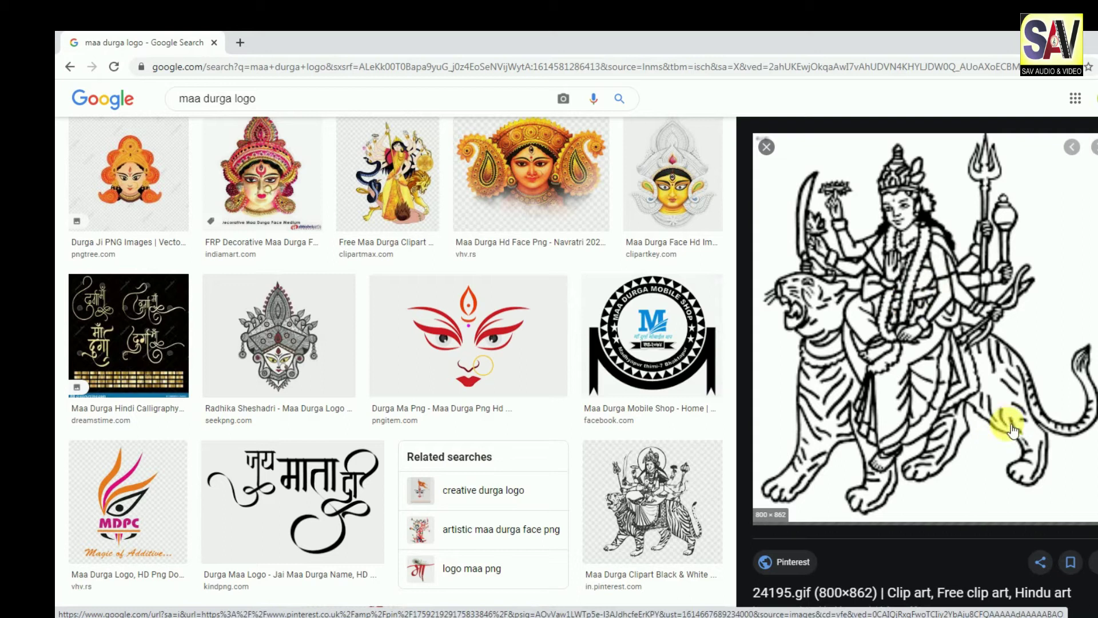
Save the Durga drawing into Downloads and copy it to the clipboard.
right_click(924, 319)
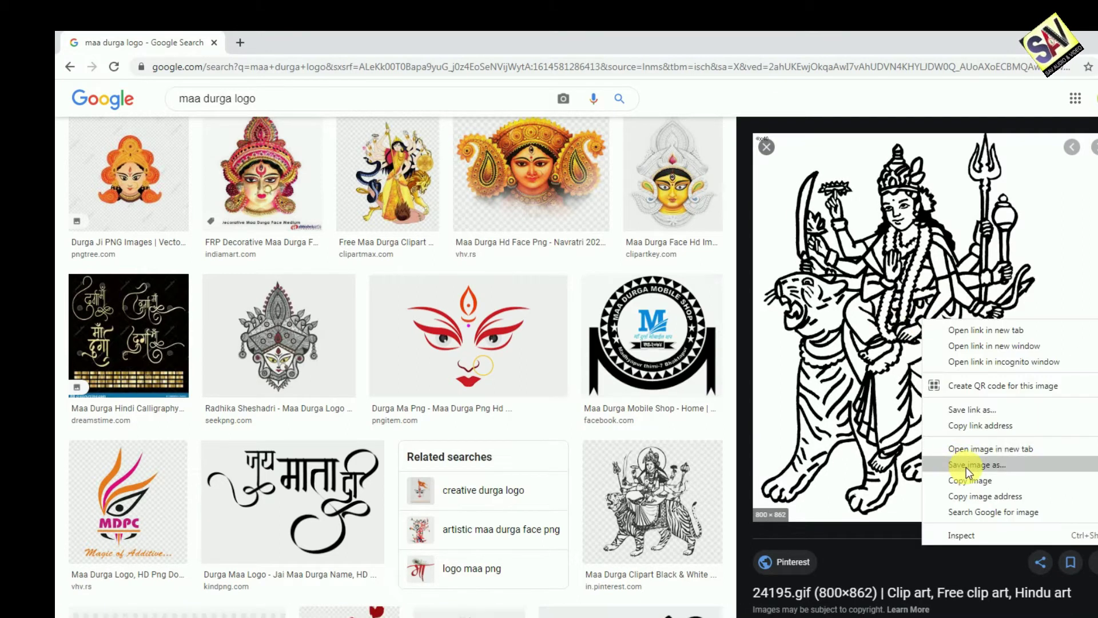
left_click(966, 466)
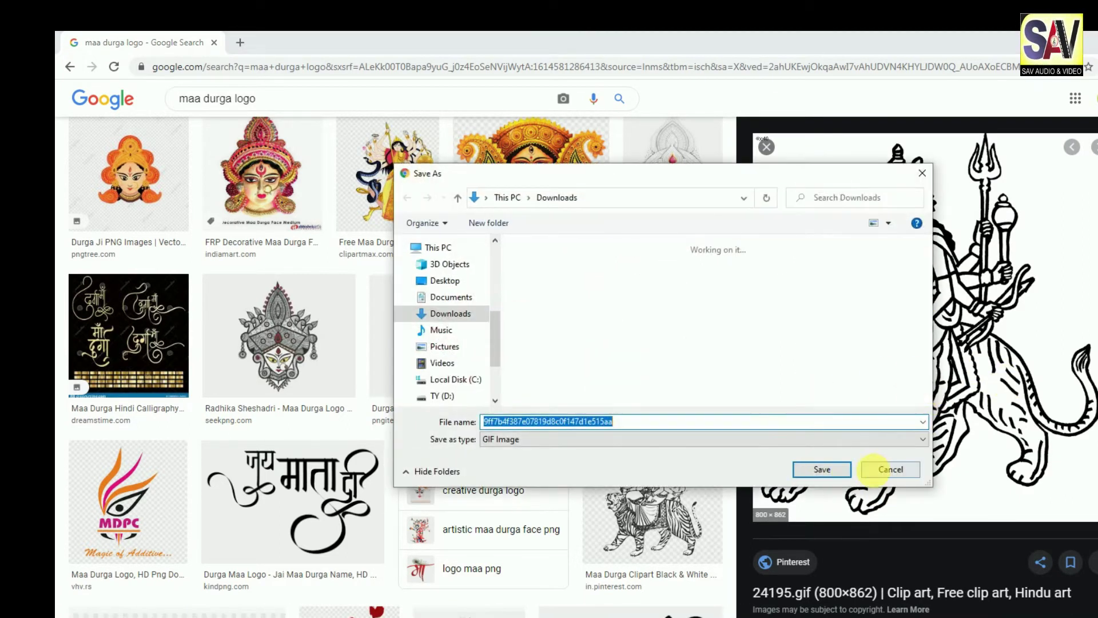
left_click(824, 468)
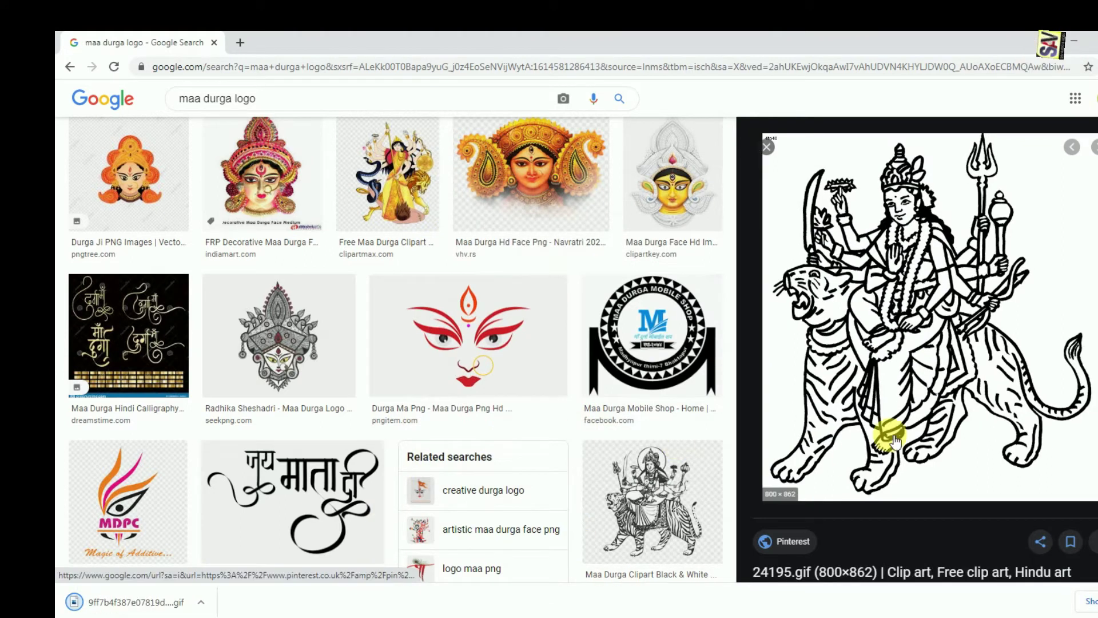
right_click(922, 328)
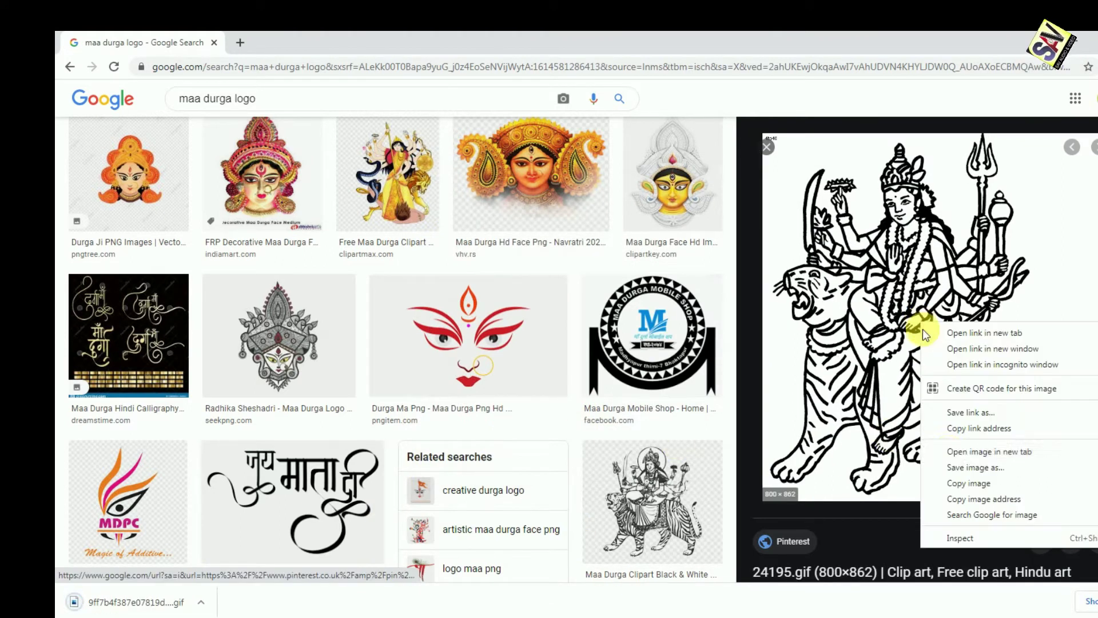
left_click(985, 486)
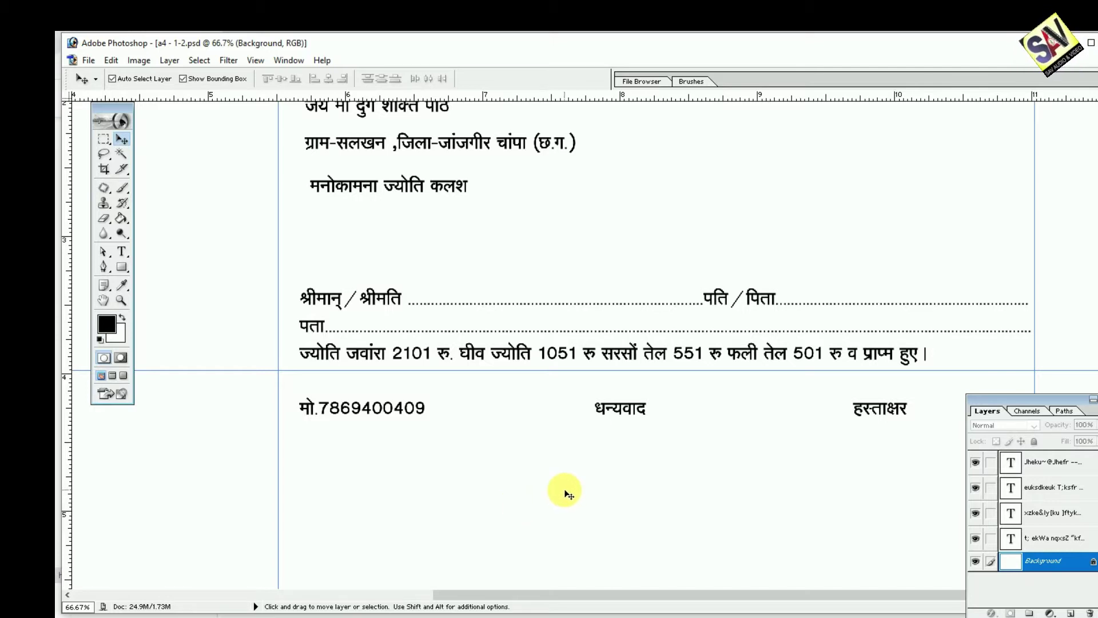
Copy the Durga-on-tiger drawing from Chrome and paste it into the receipt as a new layer.
key("ctrl+minus")
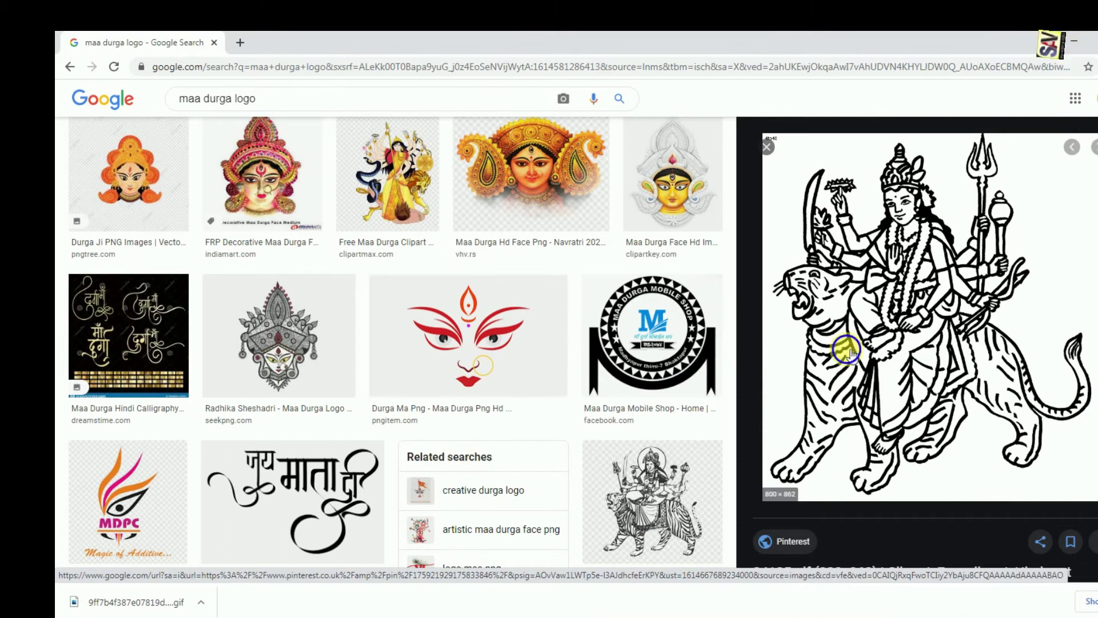
right_click(848, 350)
left_click(895, 510)
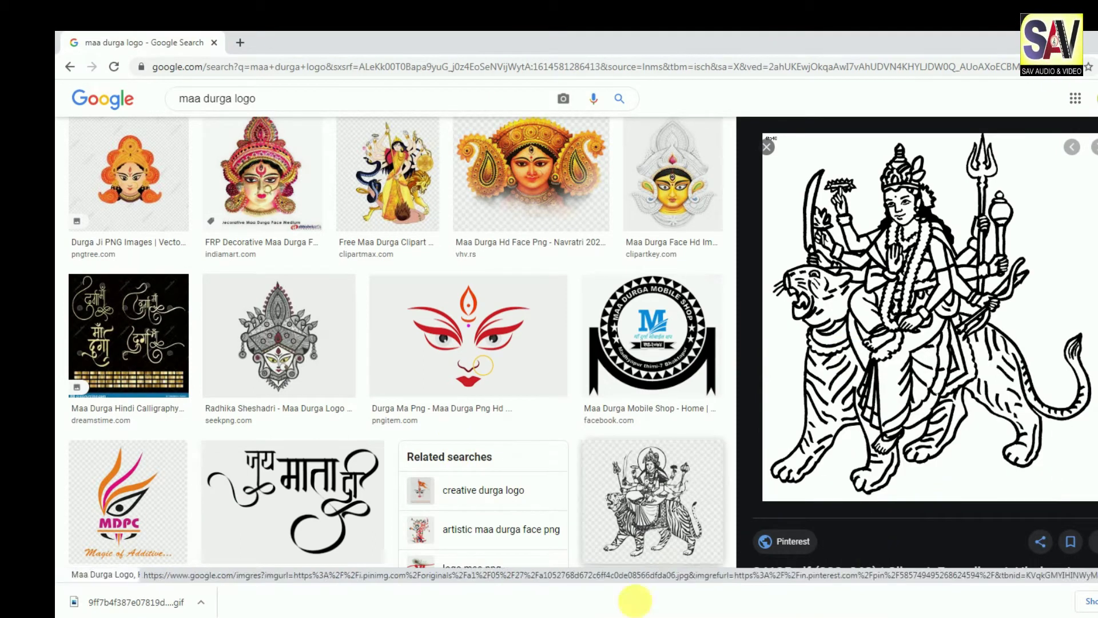
key("alt+Tab")
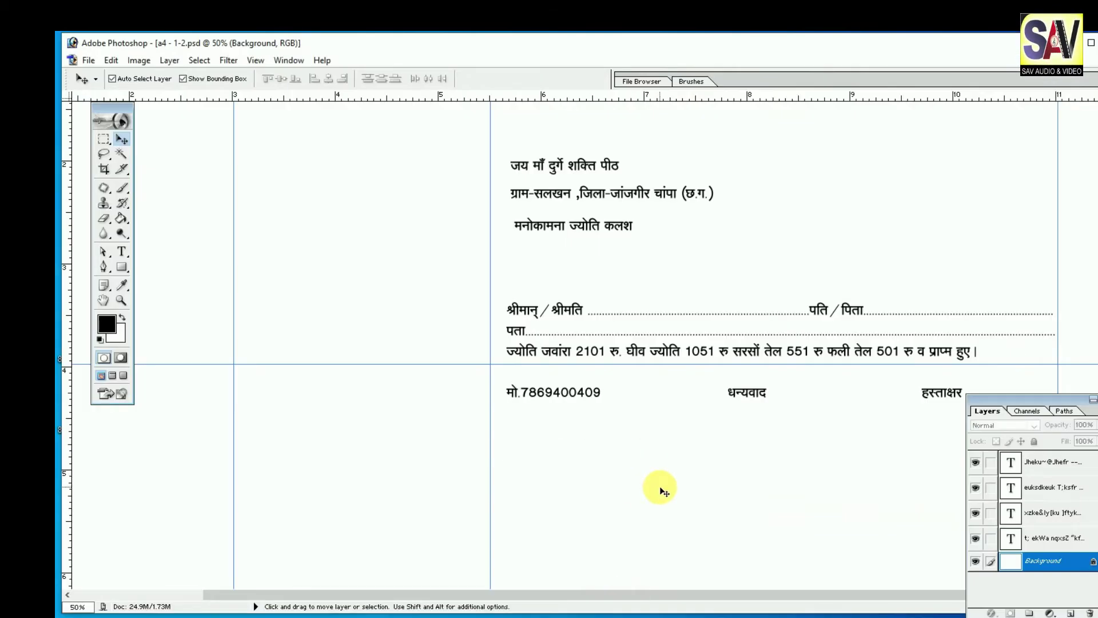
key("ctrl+v")
left_click_drag(612, 392, 707, 449)
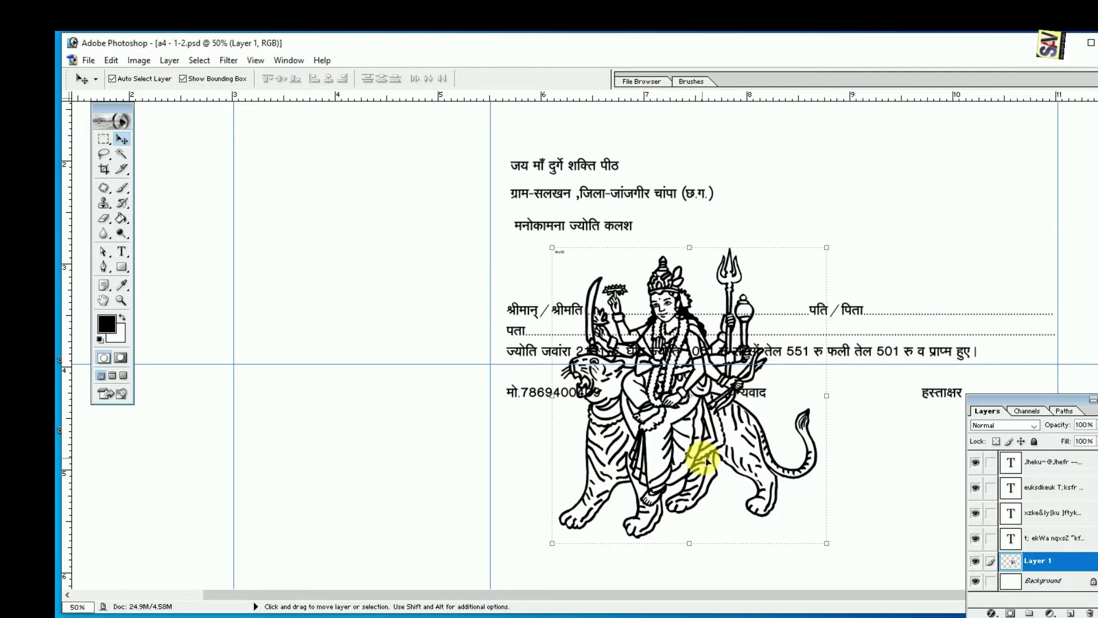
Shrink the Durga drawing to about 29% and move it up onto the श्रीमान् line.
key("shift")
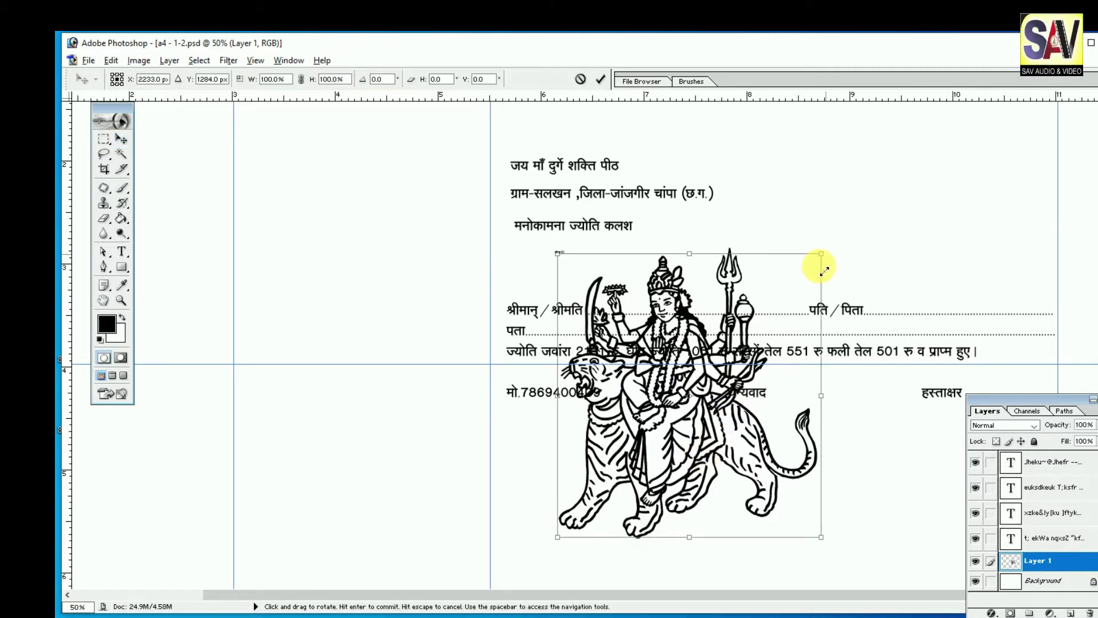
left_click_drag(837, 254, 756, 375)
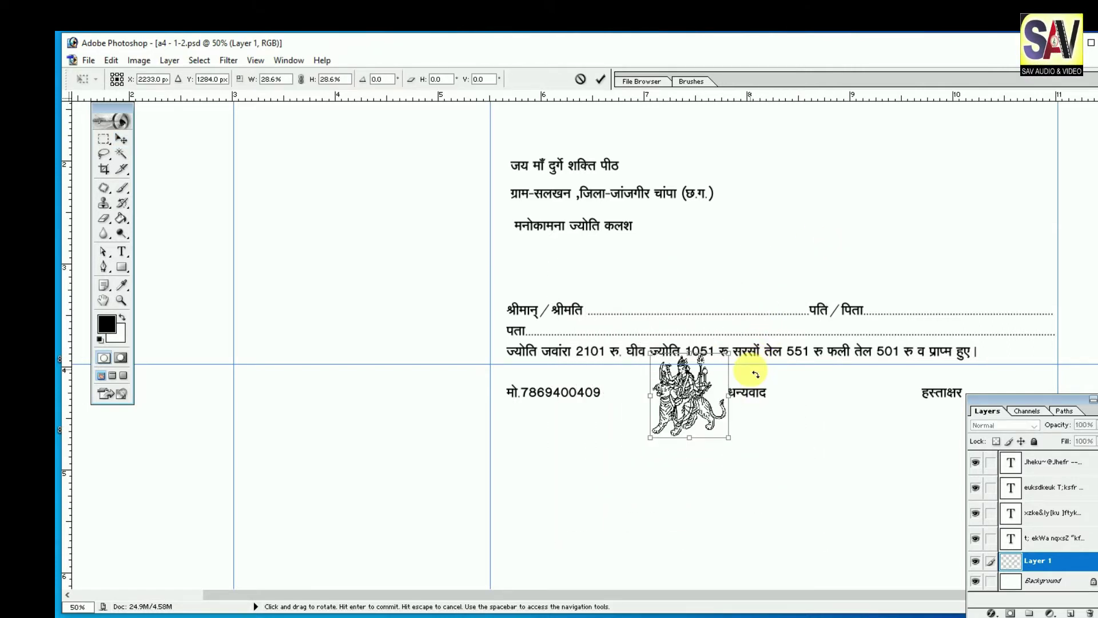
key("Return")
key("ctrl+plus")
key("ctrl+plus")
mouse_move(720, 372)
left_mouse_down()
mouse_move(650, 216)
mouse_move(709, 355)
mouse_move(711, 503)
left_mouse_up()
key("ctrl+plus")
key("ctrl+plus")
left_click_drag(711, 363, 599, 308)
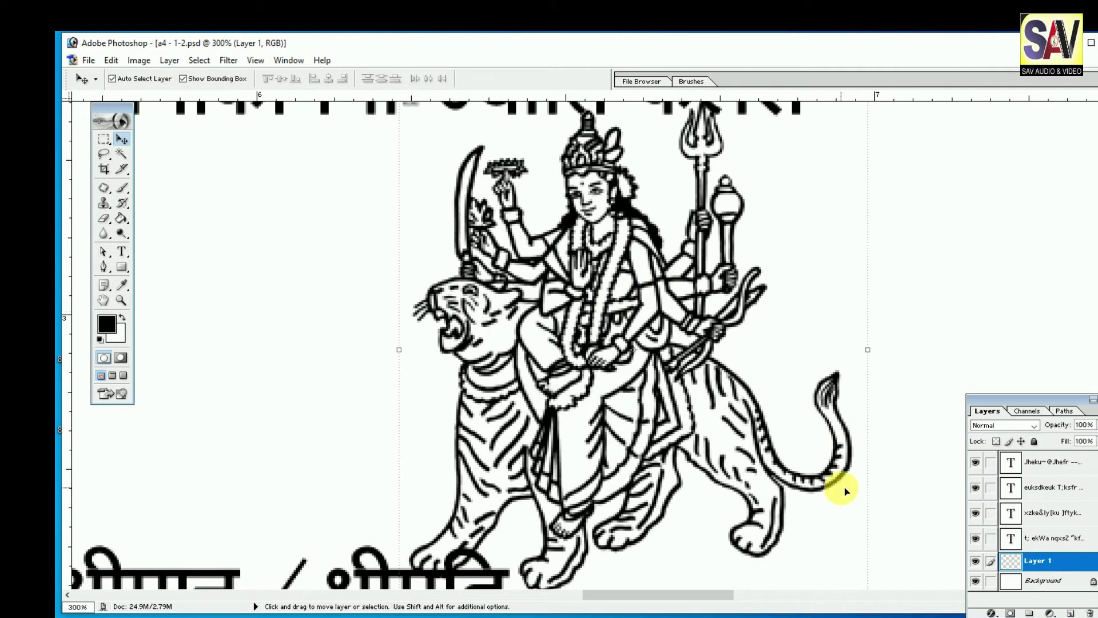
Scale the Durga drawing down further and place it below the मनोकामना ज्योति कलश heading.
key("ctrl+minus")
key("ctrl+minus")
mouse_move(689, 263)
left_mouse_down()
mouse_move(694, 275)
mouse_move(675, 303)
left_mouse_up()
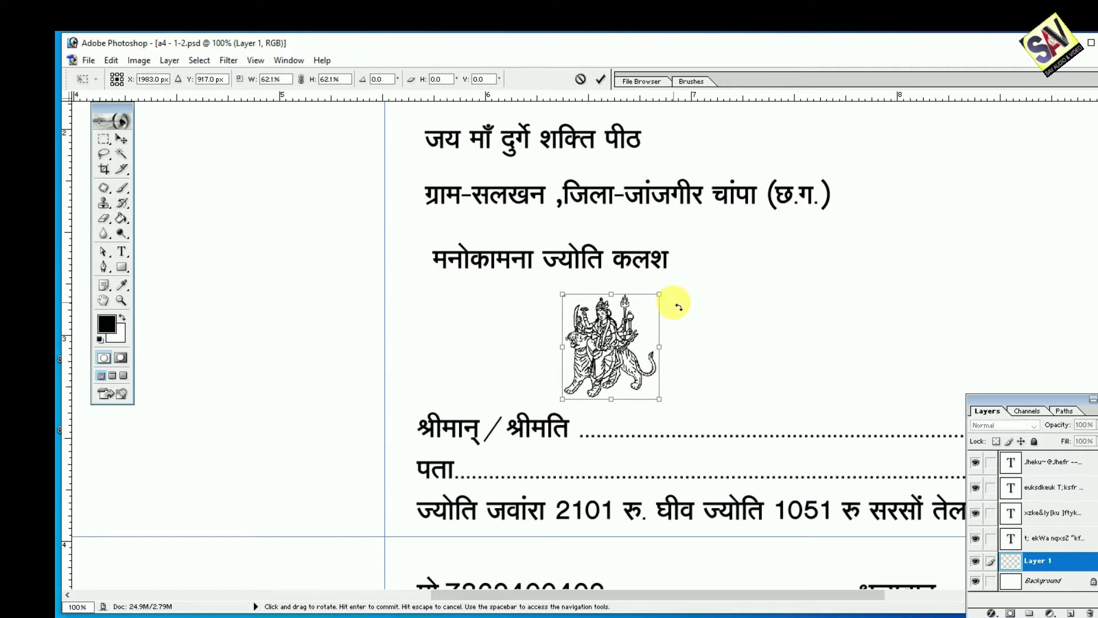
key("Return")
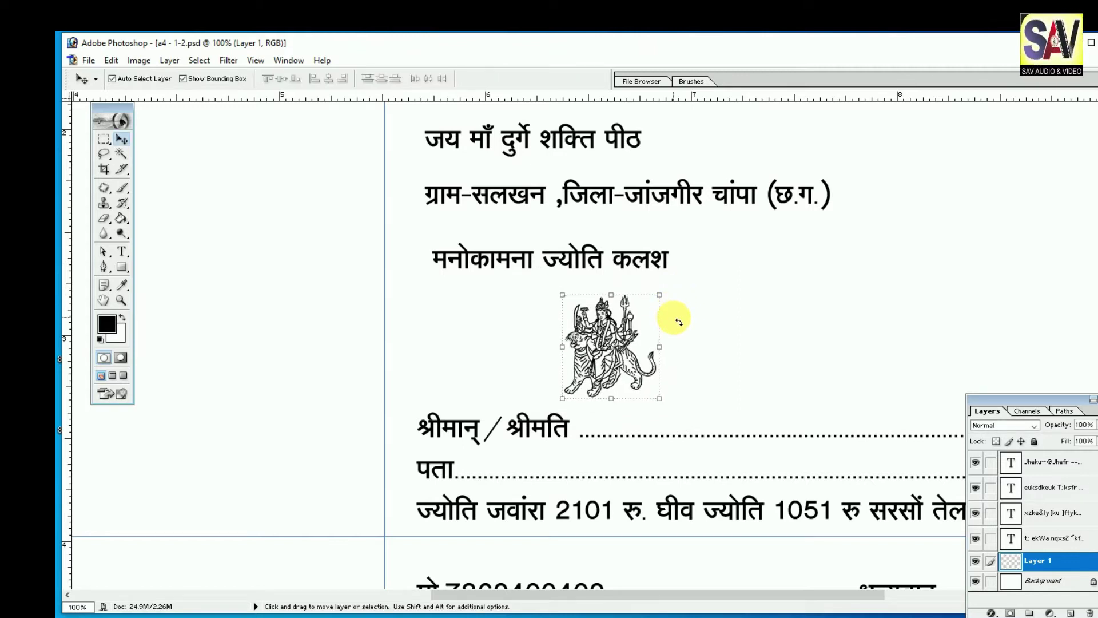
left_click_drag(641, 322, 559, 339)
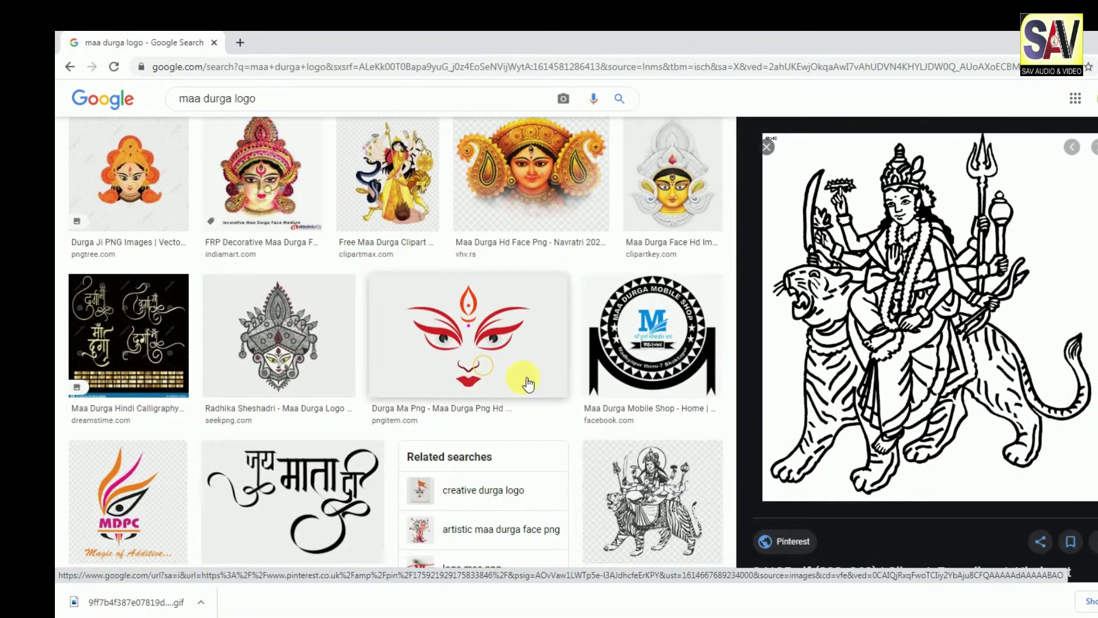
Change the image search from maa durga to 'kalash logo'.
scroll(527, 382, "up", 5)
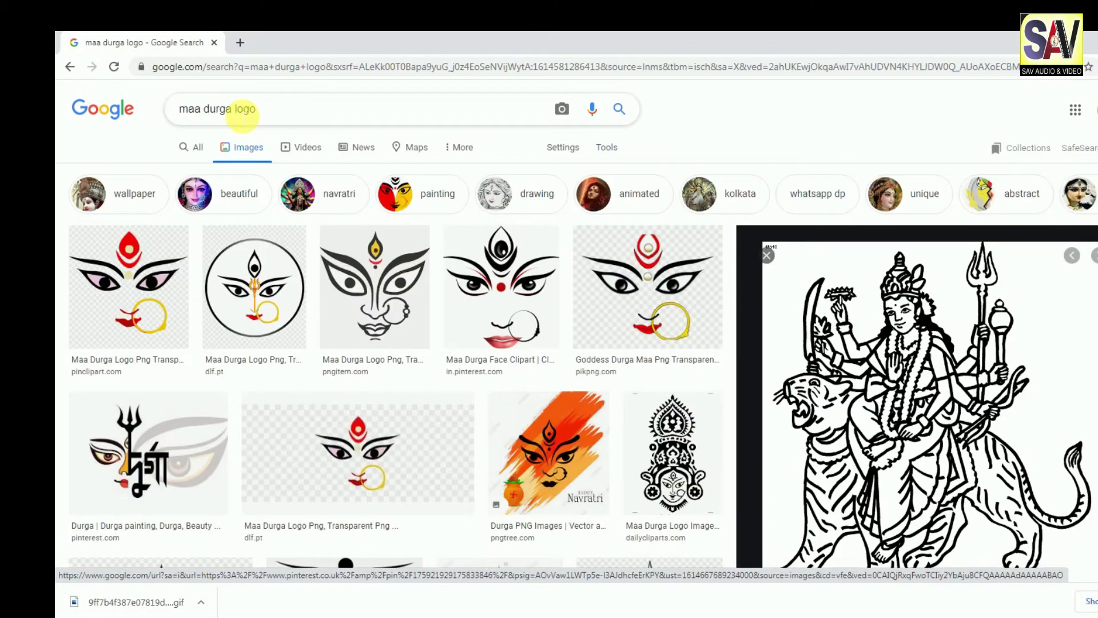
left_click_drag(232, 109, 163, 113)
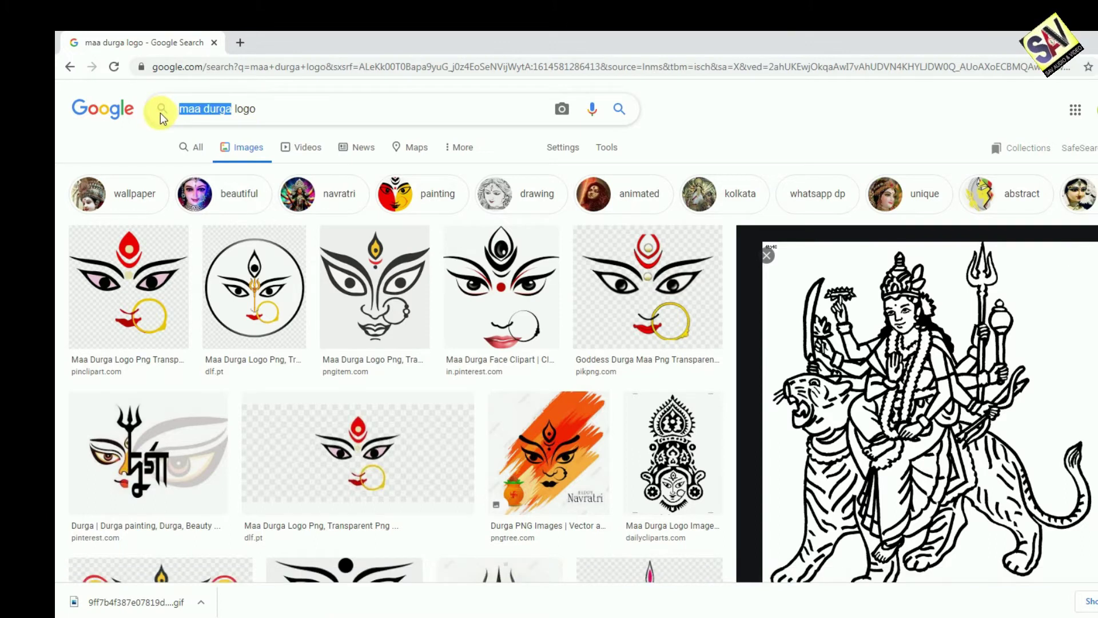
type("ka")
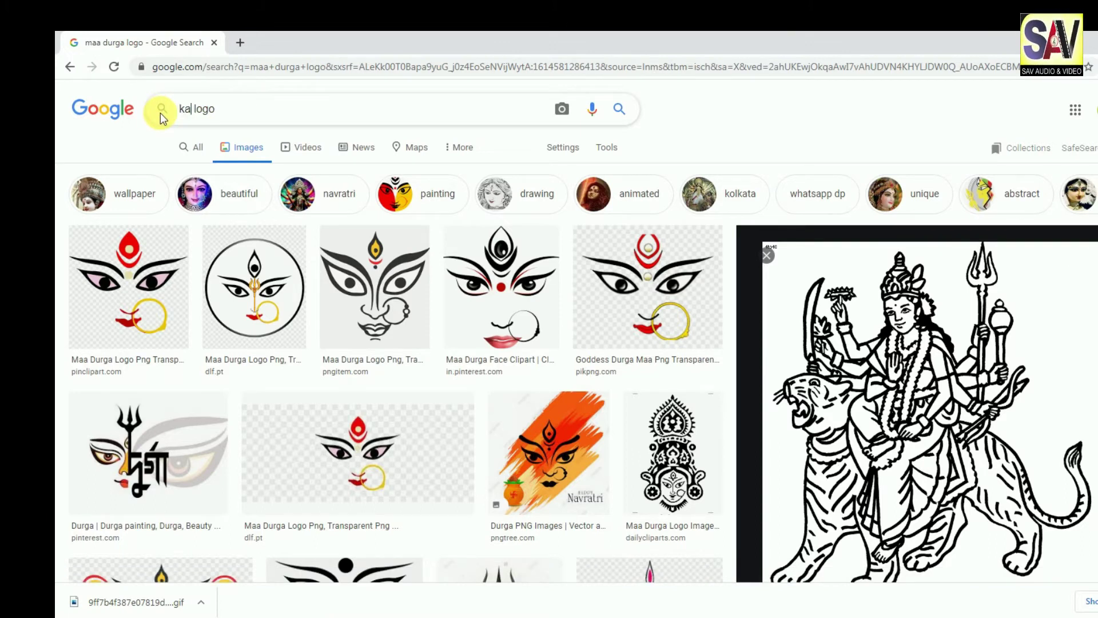
type("lash")
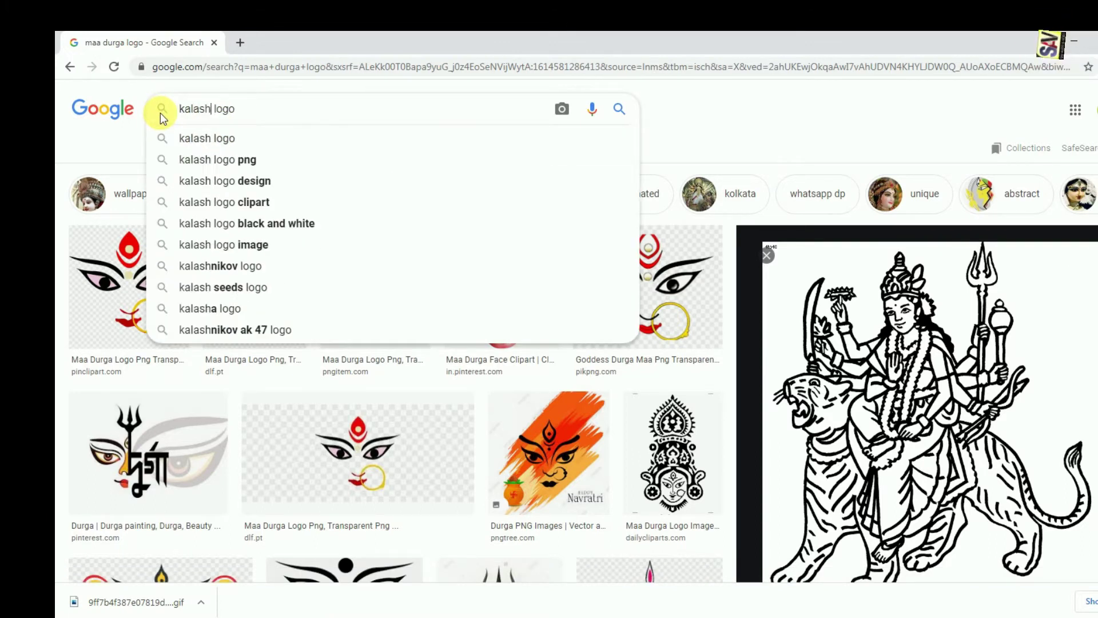
key("Return")
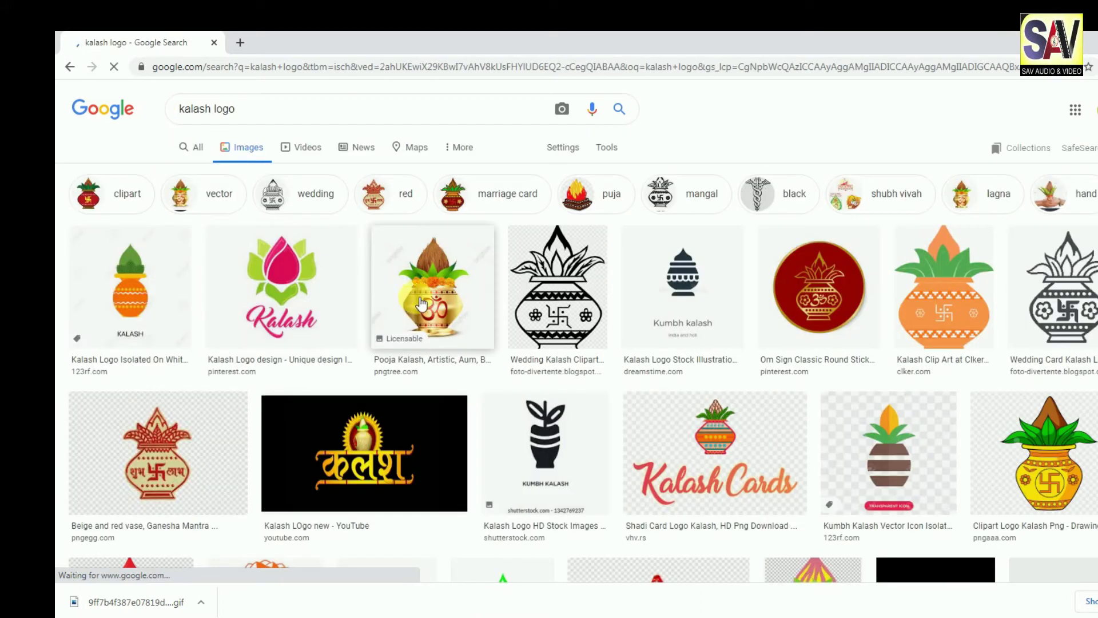
Preview several kalash results and copy the black outline kalash clipart.
left_click(564, 297)
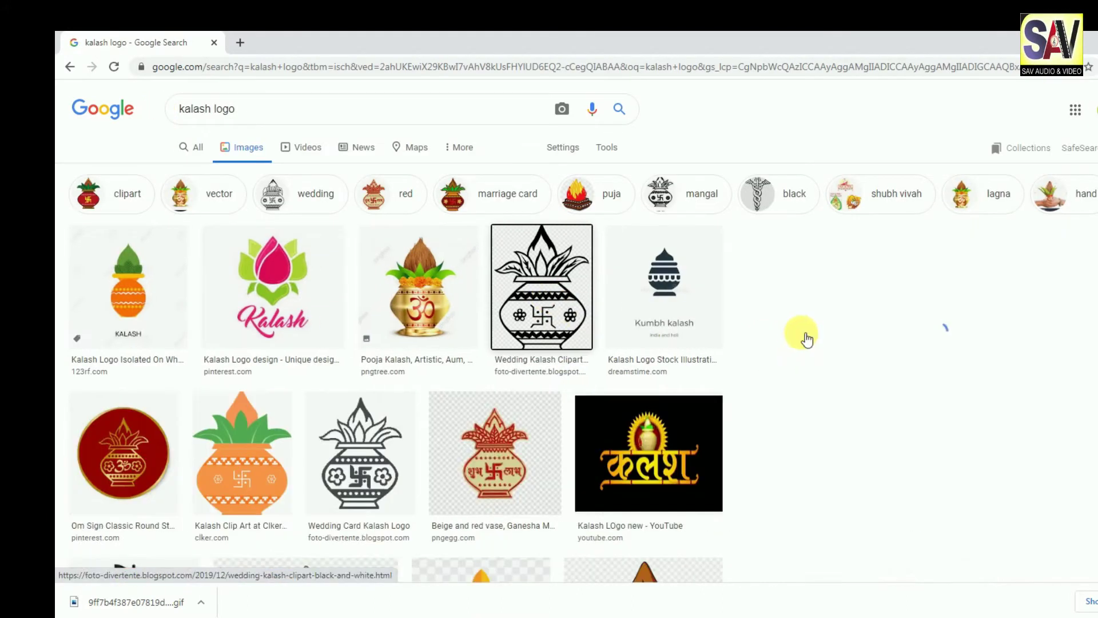
left_click(395, 369)
scroll(969, 389, "down", 2)
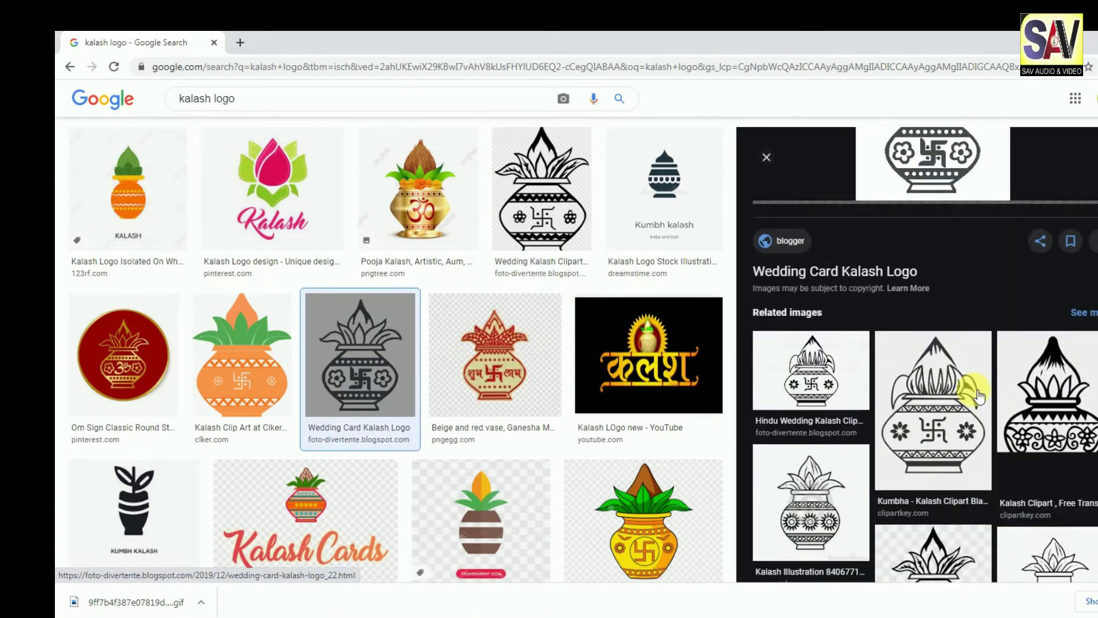
scroll(978, 366, "down", 4)
left_click(1048, 223)
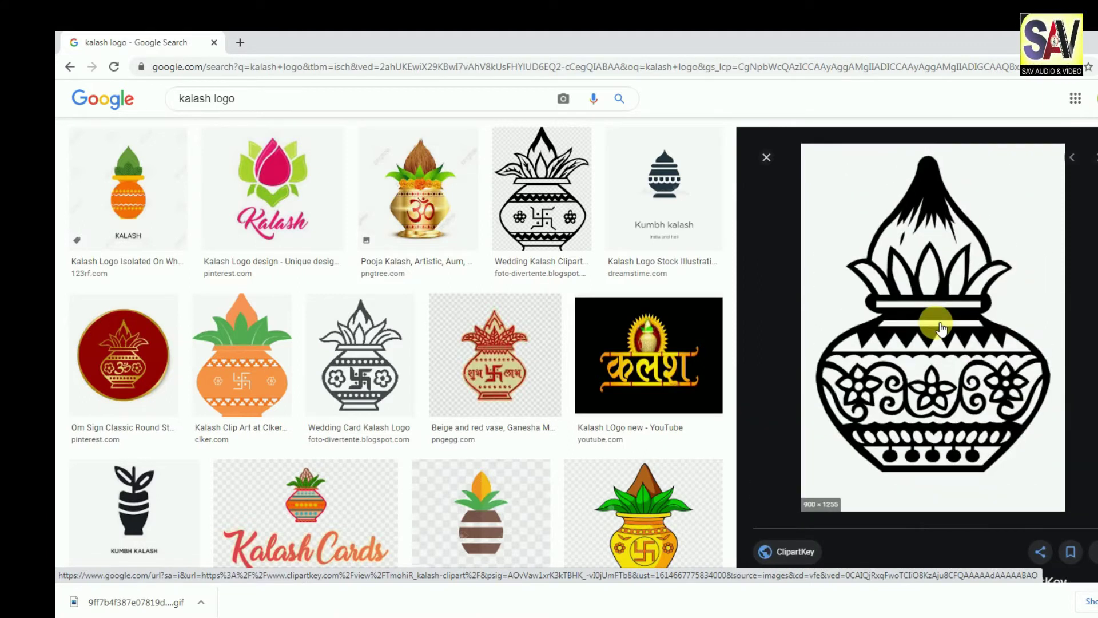
right_click(941, 324)
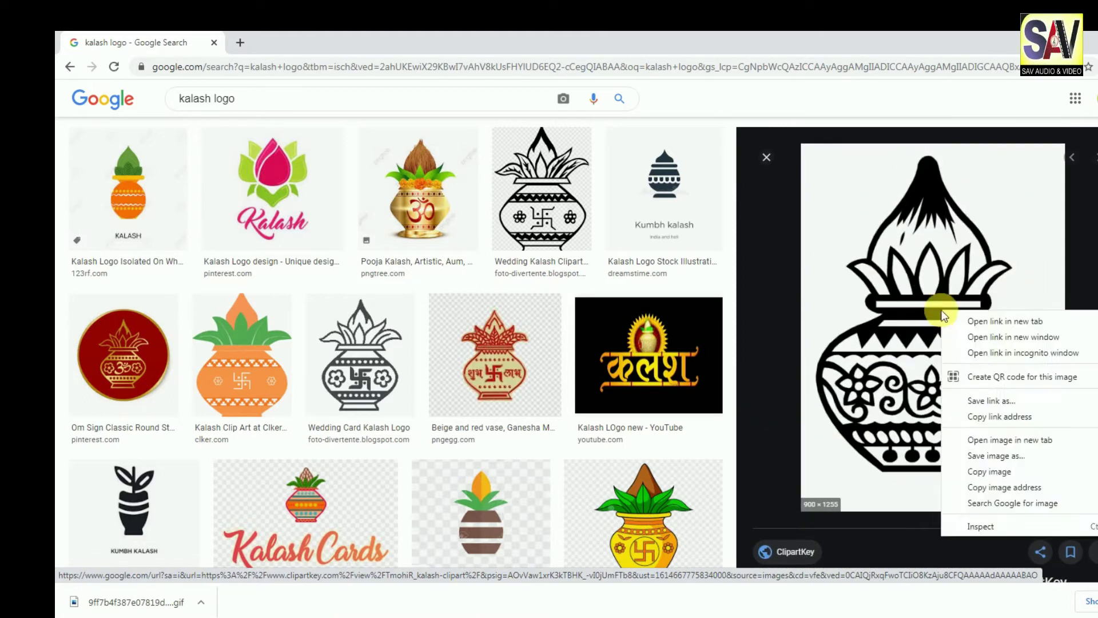
left_click(978, 471)
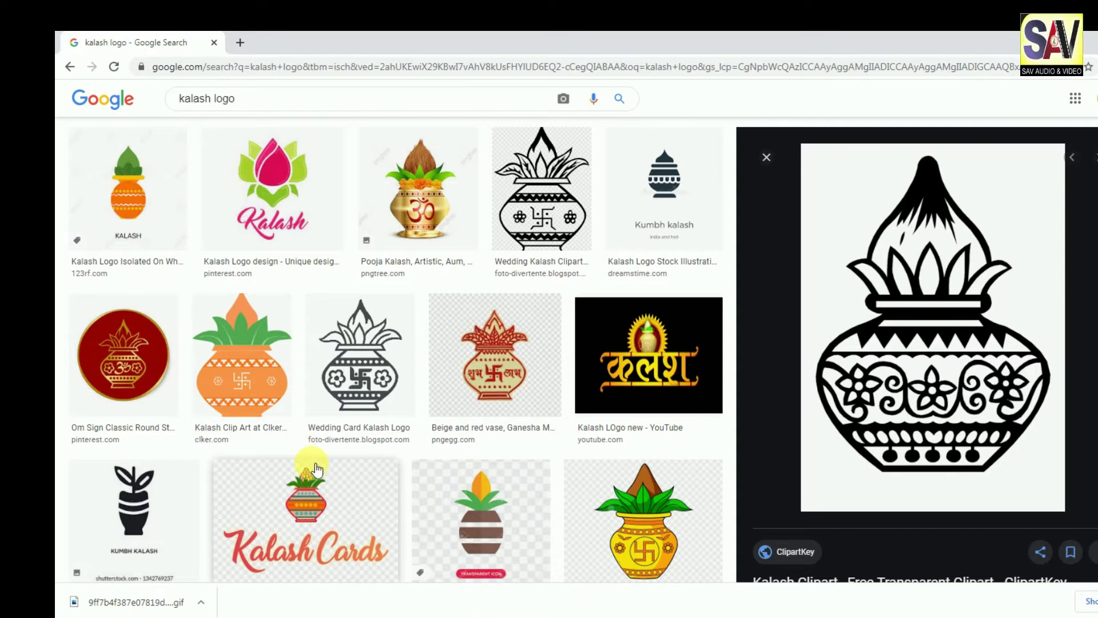
Open the related golden Om kalash preview and copy that image instead.
left_click(421, 229)
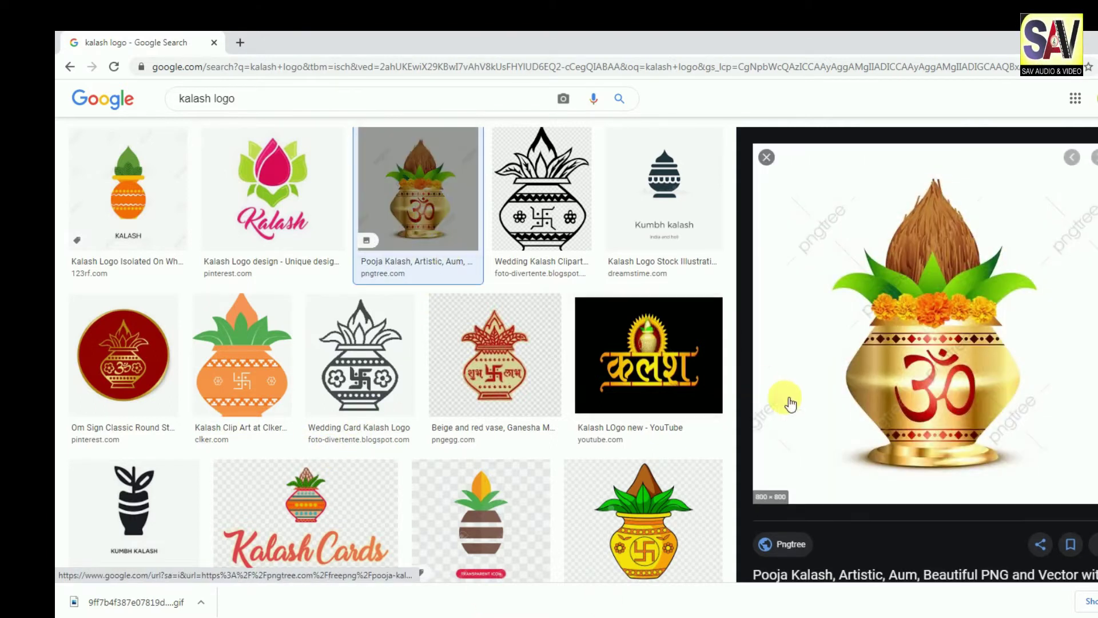
scroll(858, 429, "down", 5)
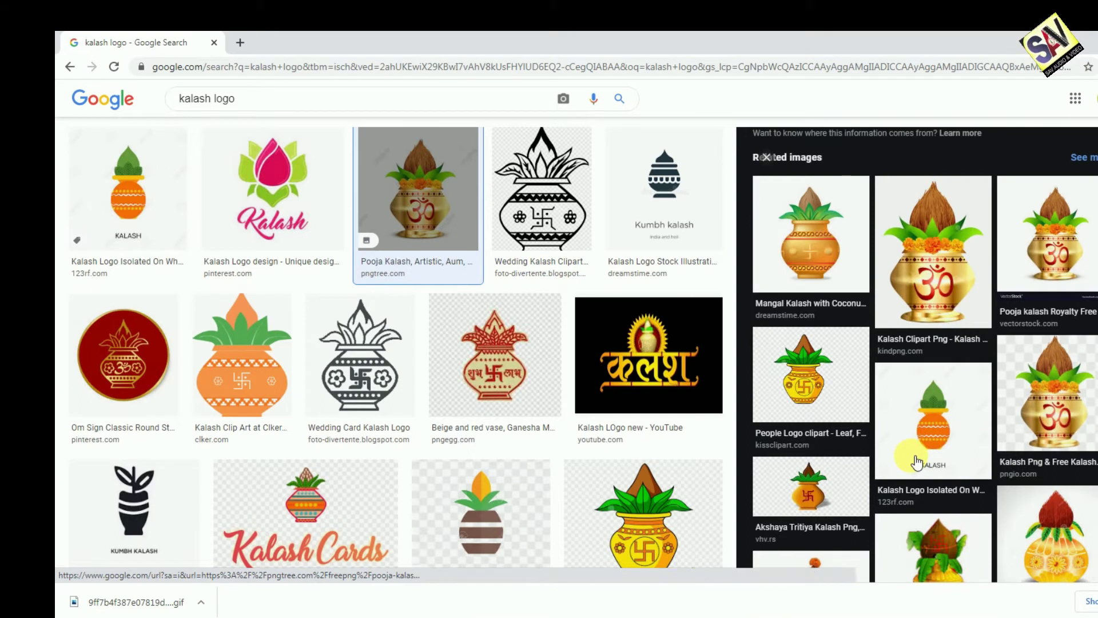
left_click(917, 462)
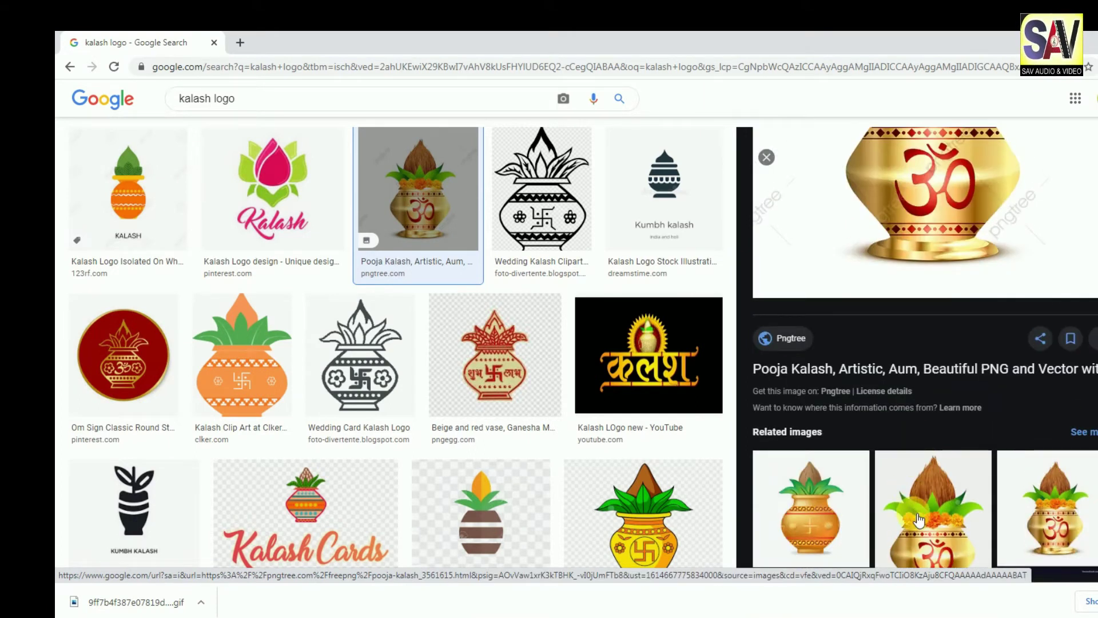
left_click(919, 519)
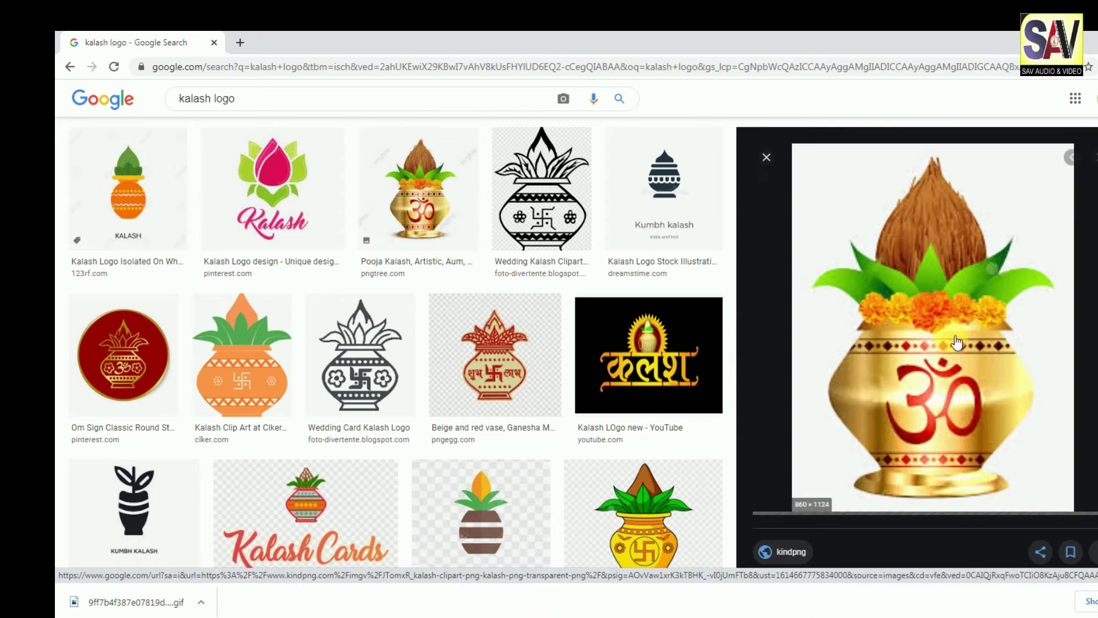
right_click(943, 328)
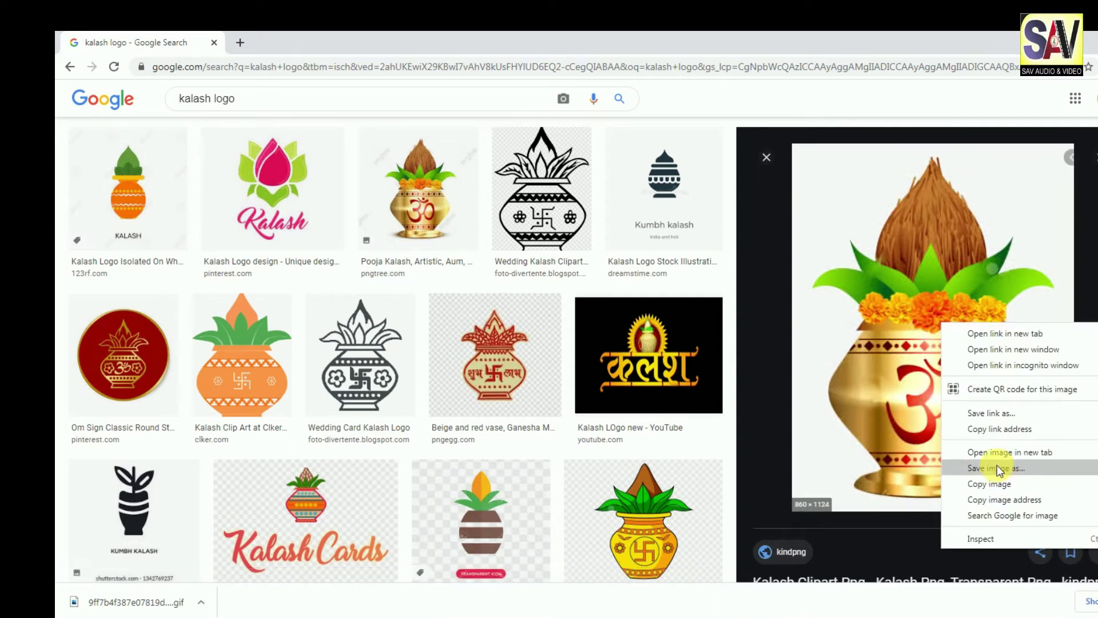
left_click(991, 484)
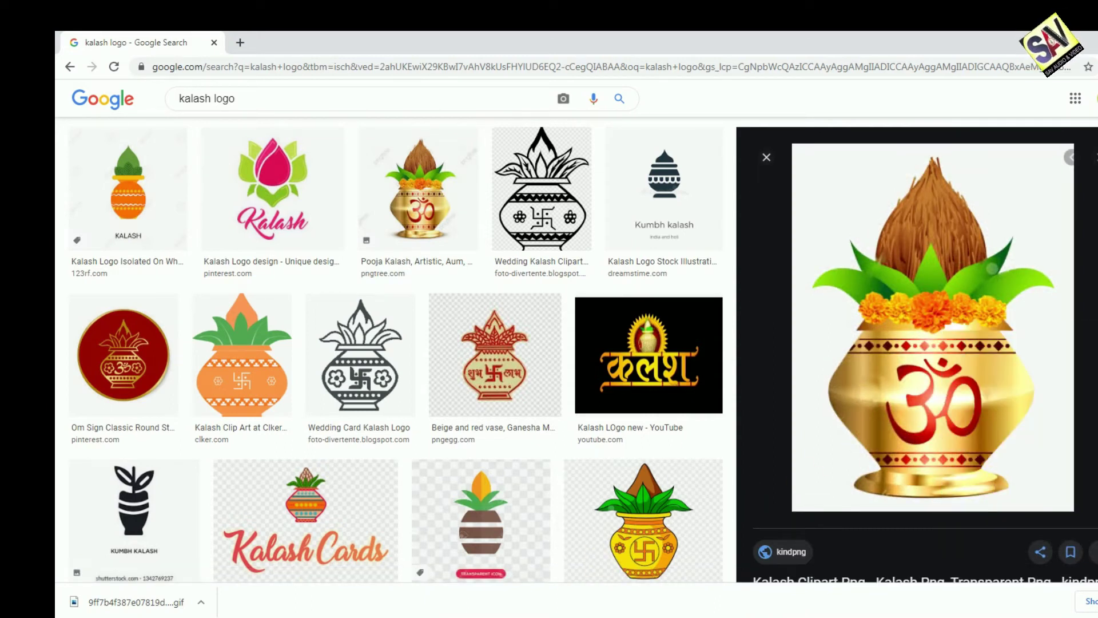
Paste the golden kalash into the receipt as a new layer and begin shrinking it.
key("alt+Tab")
left_click(651, 355)
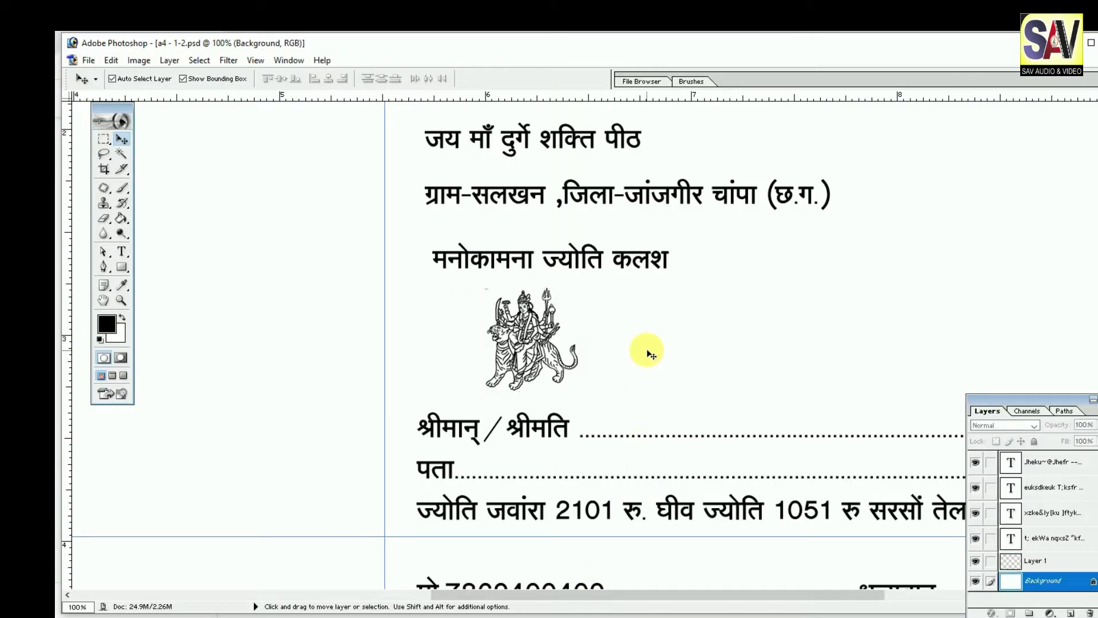
key("ctrl+v")
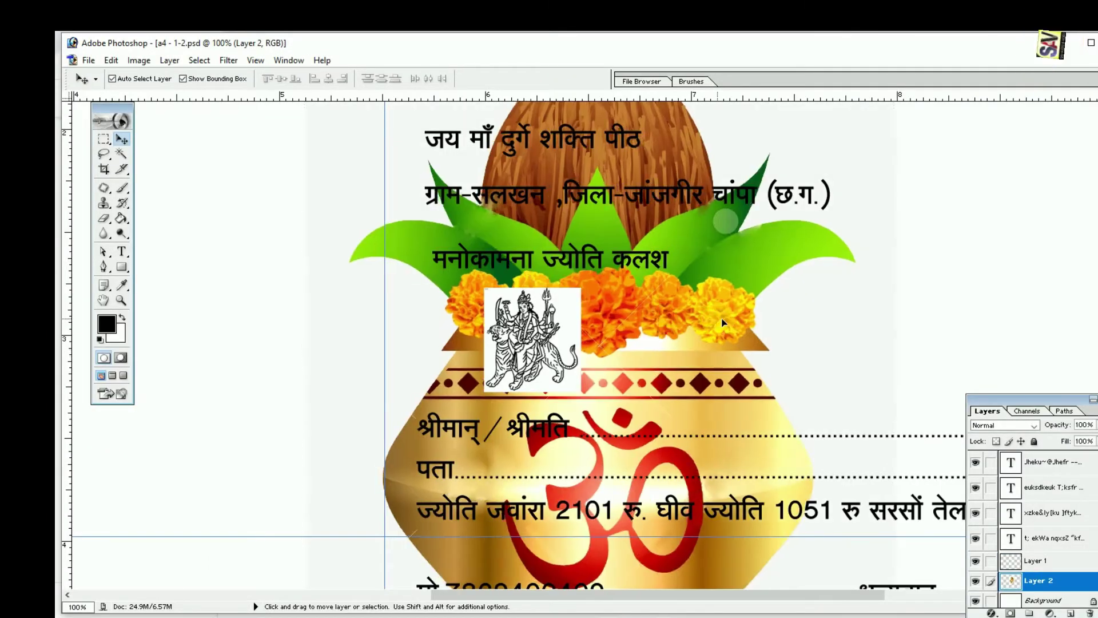
key("ctrl+t")
scroll(809, 232, "up", 10)
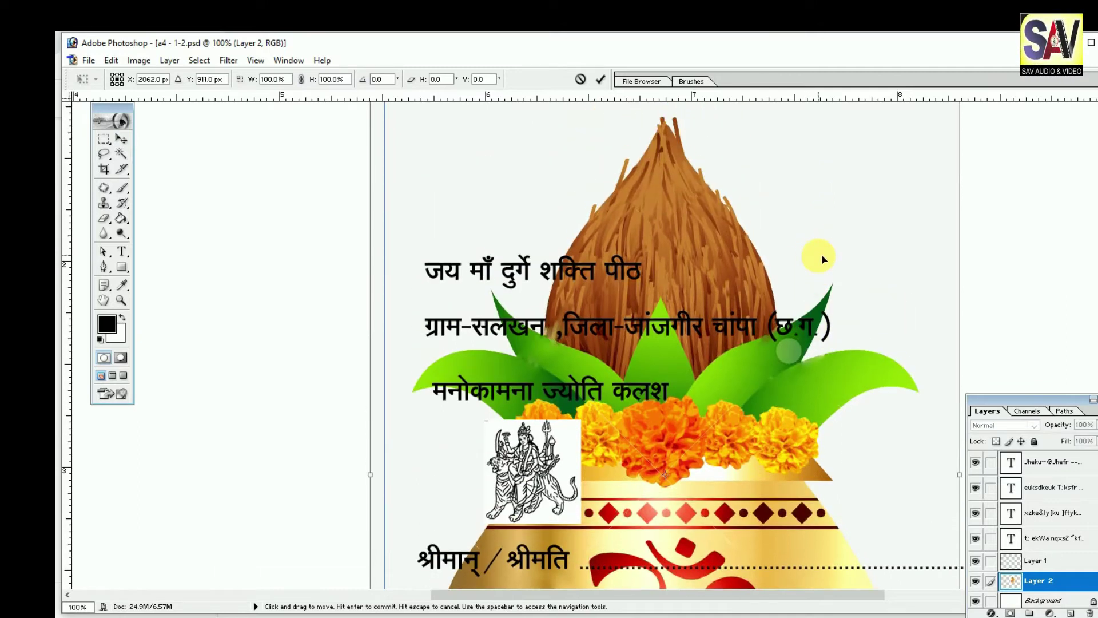
left_click_drag(959, 209, 747, 472)
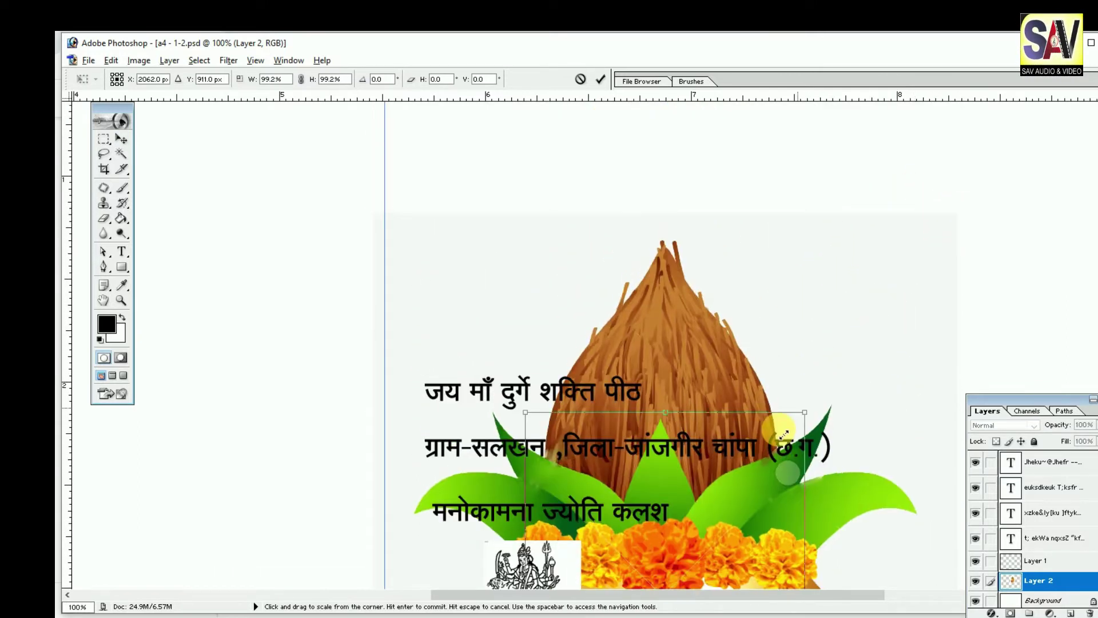
Move the kalash toward the card top and shrink it to under a quarter size.
key("ctrl+z")
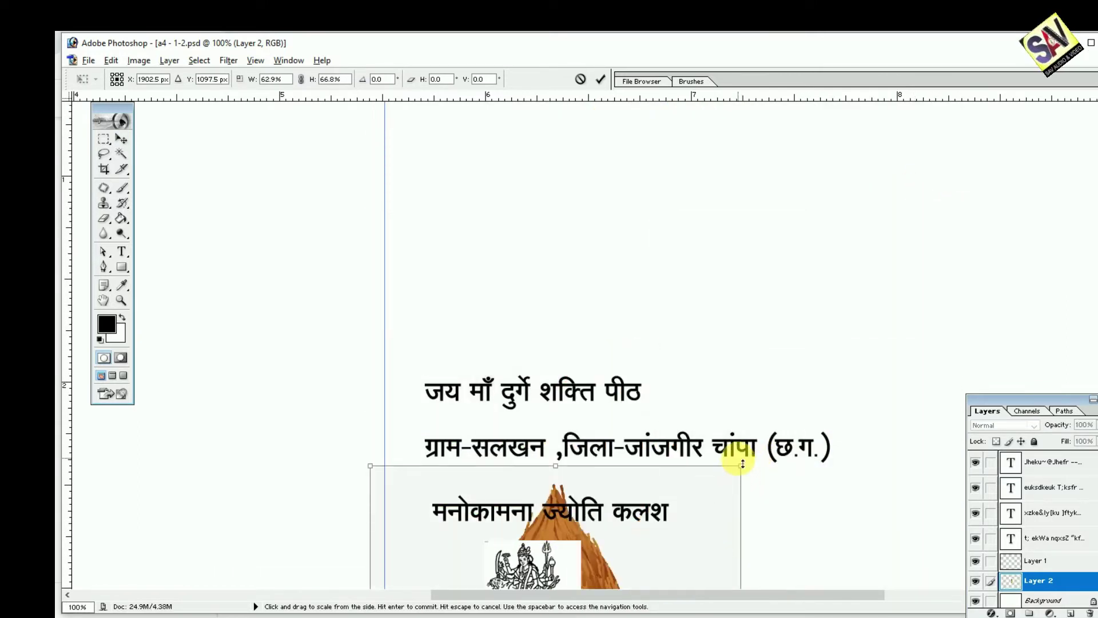
key("ctrl+minus")
key("ctrl+minus")
left_click_drag(663, 365, 700, 180)
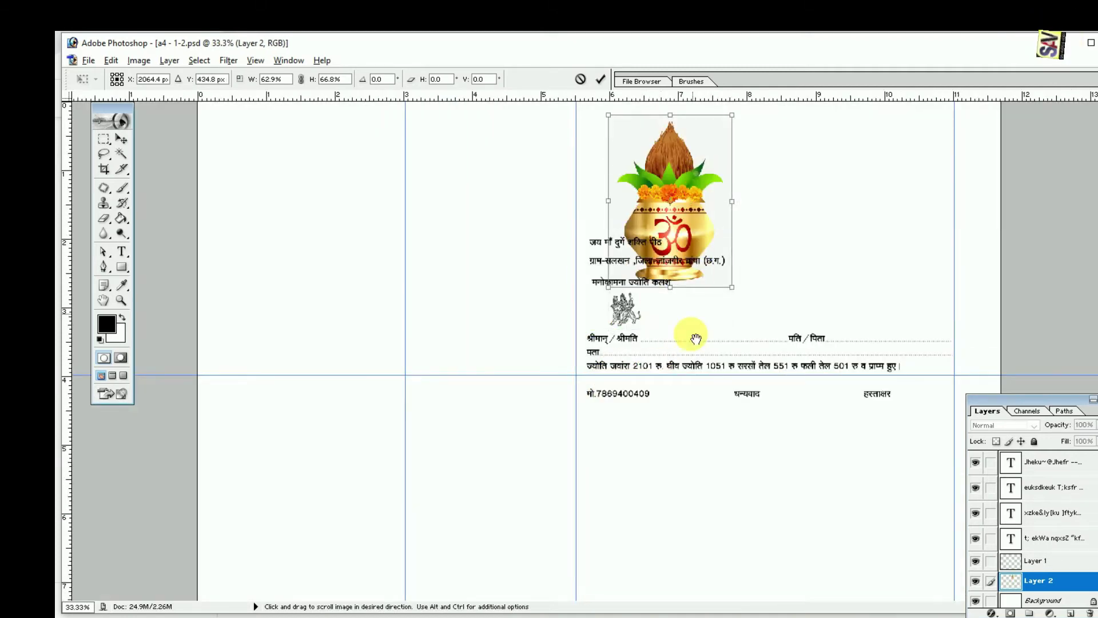
left_click_drag(679, 181, 647, 171)
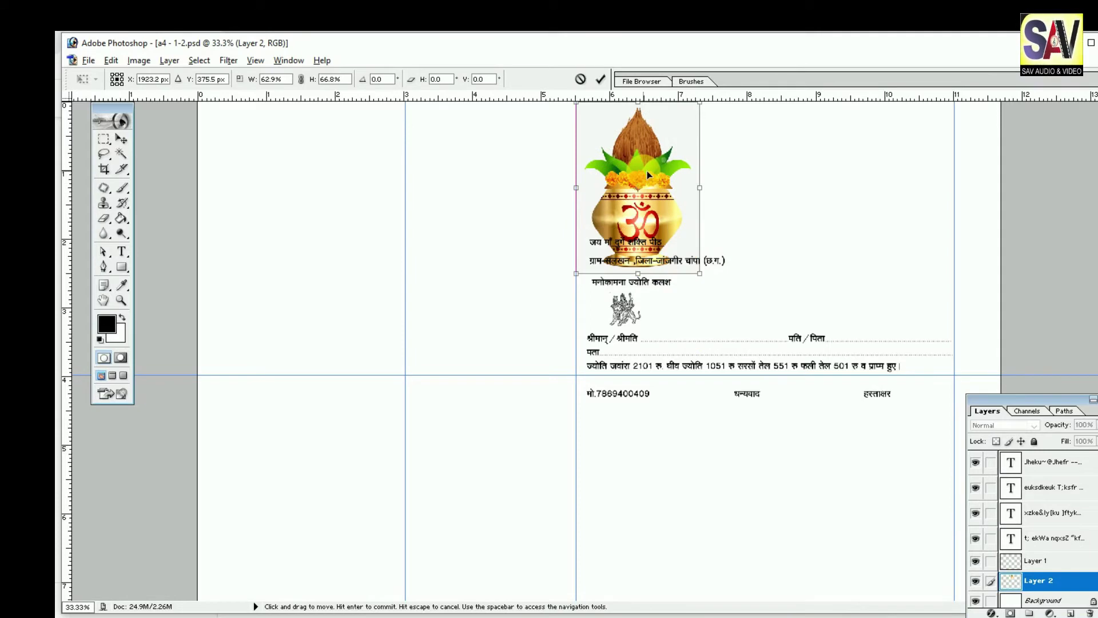
left_click_drag(699, 103, 672, 167)
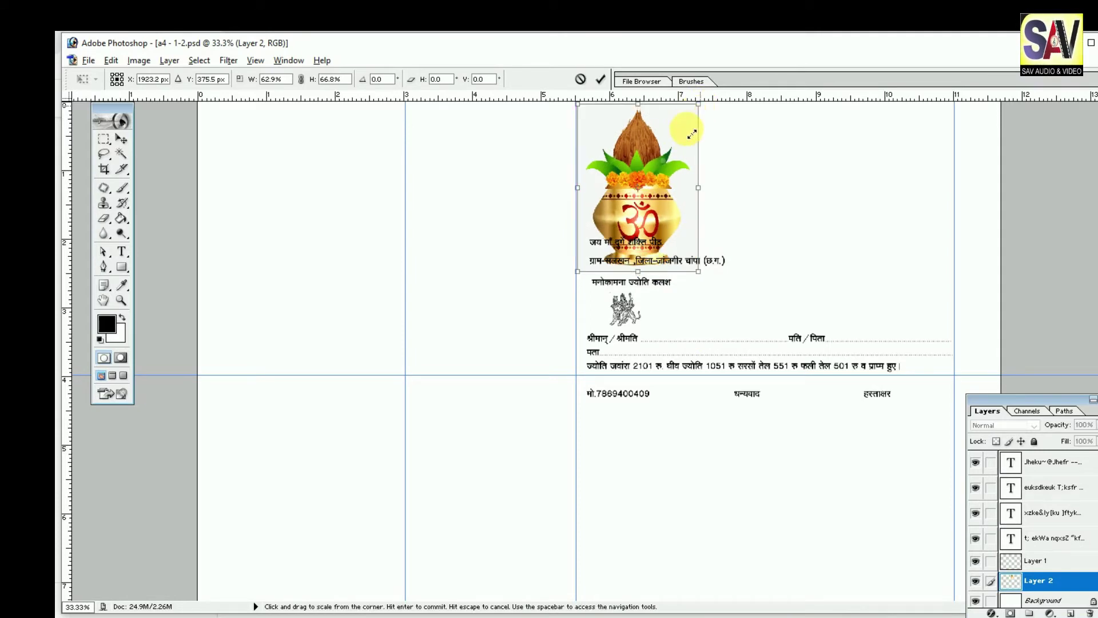
key("Return")
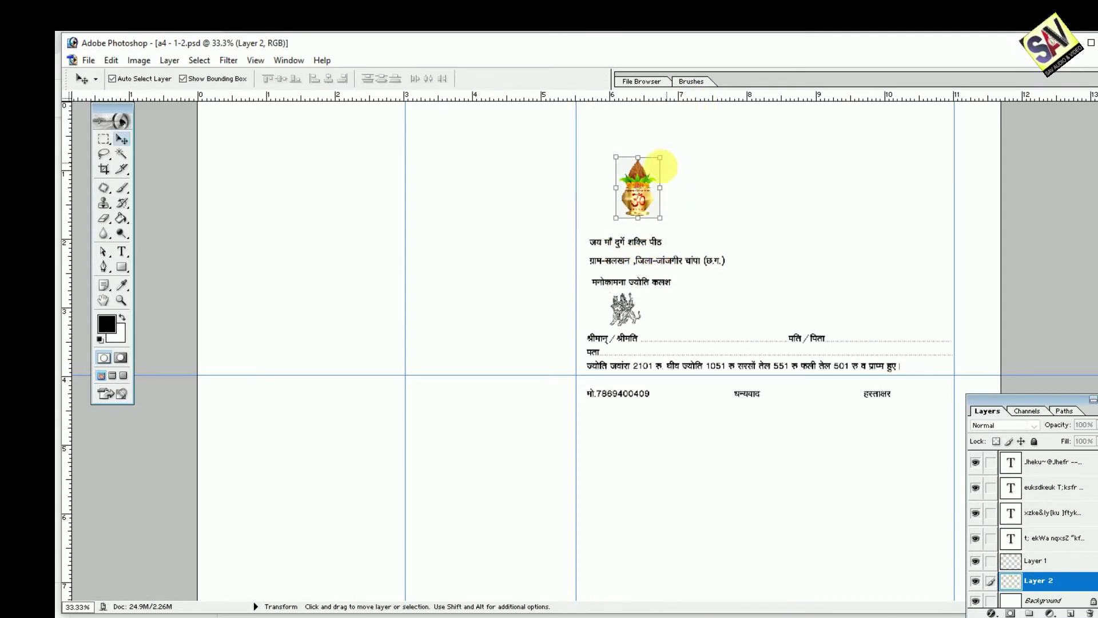
Position the small kalash at the top-left, just above the heading.
left_click_drag(644, 177, 626, 143)
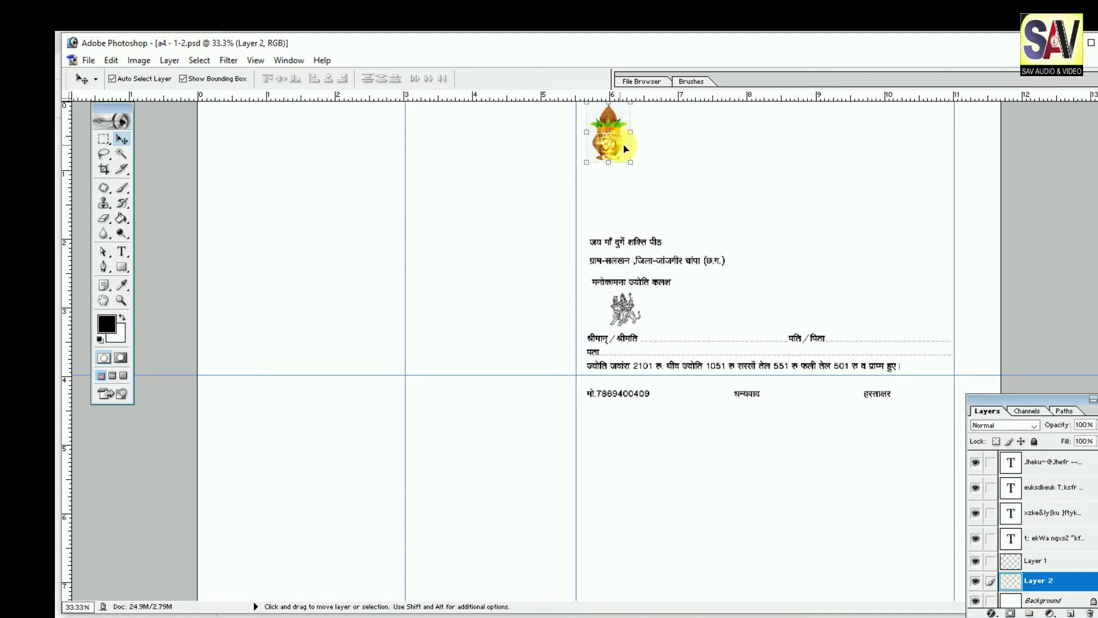
key("ctrl+plus")
key("ctrl+plus")
key("ctrl+plus")
mouse_move(652, 183)
left_mouse_down()
mouse_move(665, 302)
mouse_move(630, 280)
mouse_move(630, 299)
left_mouse_up()
left_click_drag(603, 216, 597, 207)
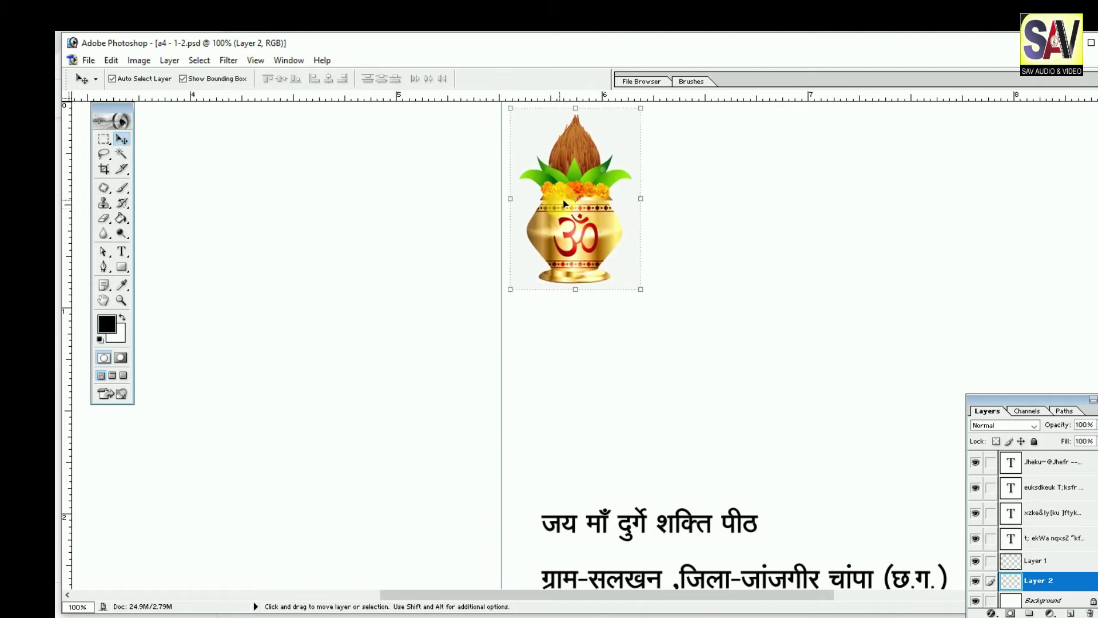
Clear the kalash's pale background with the Magic Wand, deselect, and bring up Hue/Saturation.
left_click(121, 154)
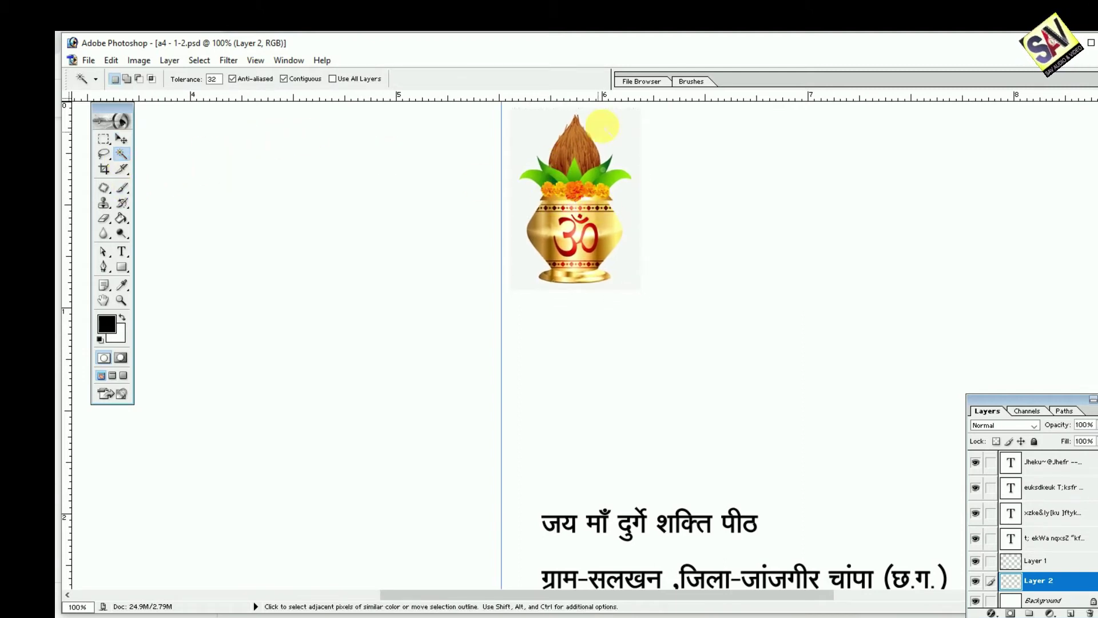
left_click(616, 154)
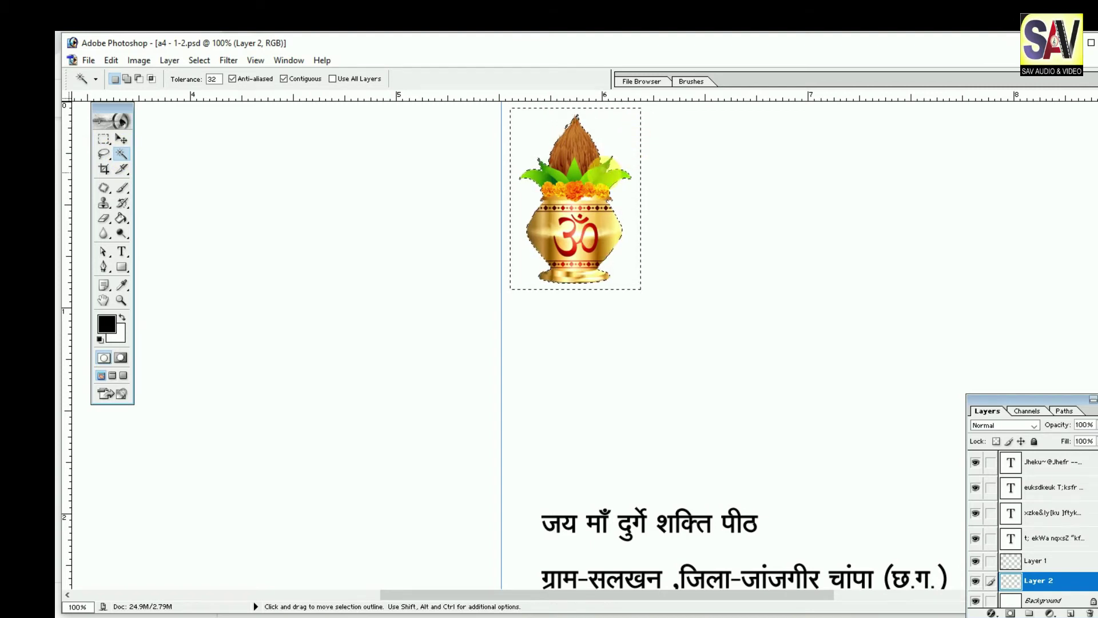
left_click(104, 169)
key("ctrl+d")
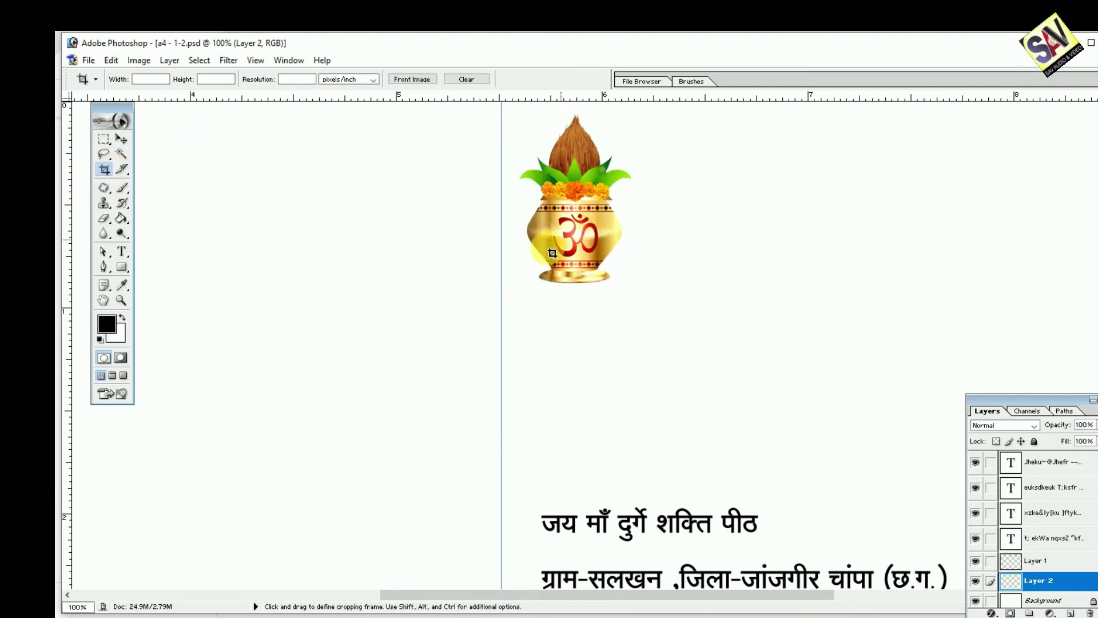
key("v")
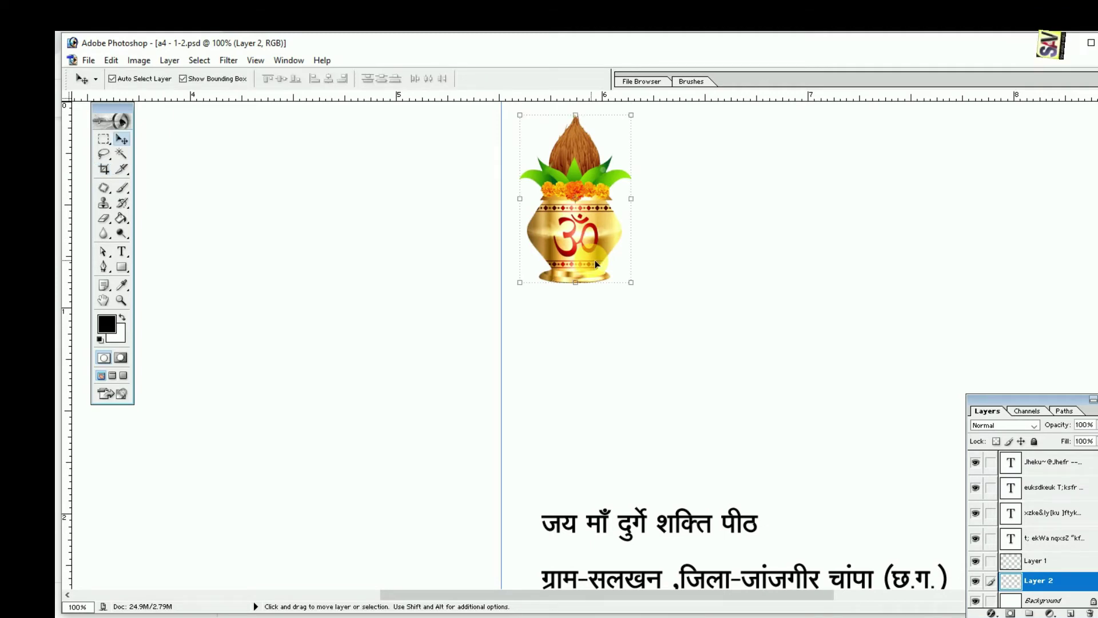
key("ctrl+u")
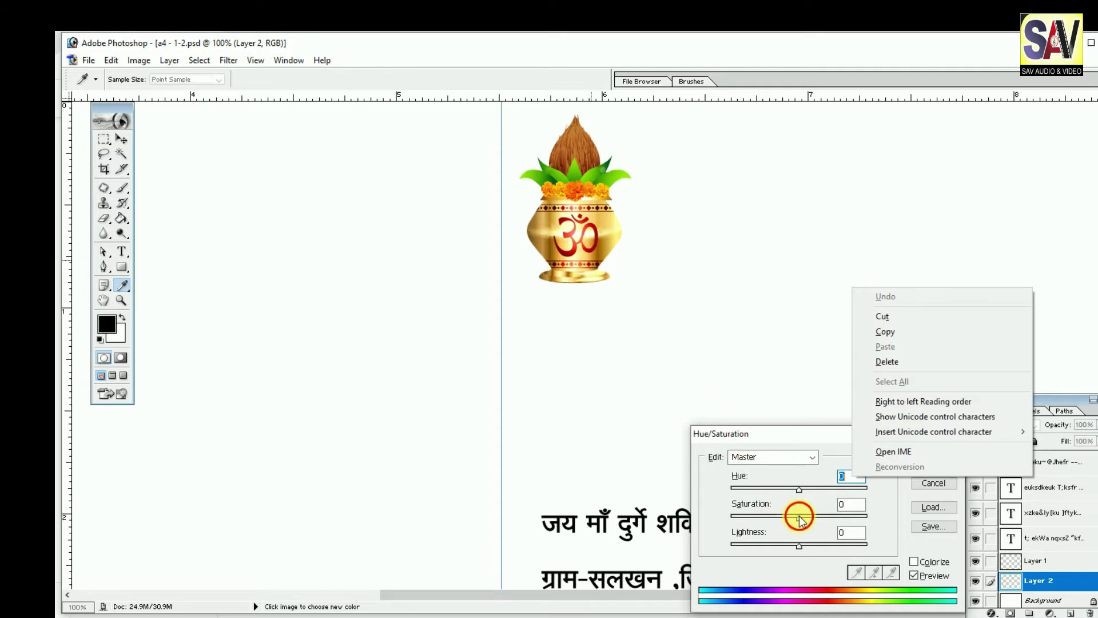
Desaturate the kalash to grey with Saturation -100, then nudge and shrink it slightly.
left_click_drag(800, 517, 733, 515)
left_click(934, 464)
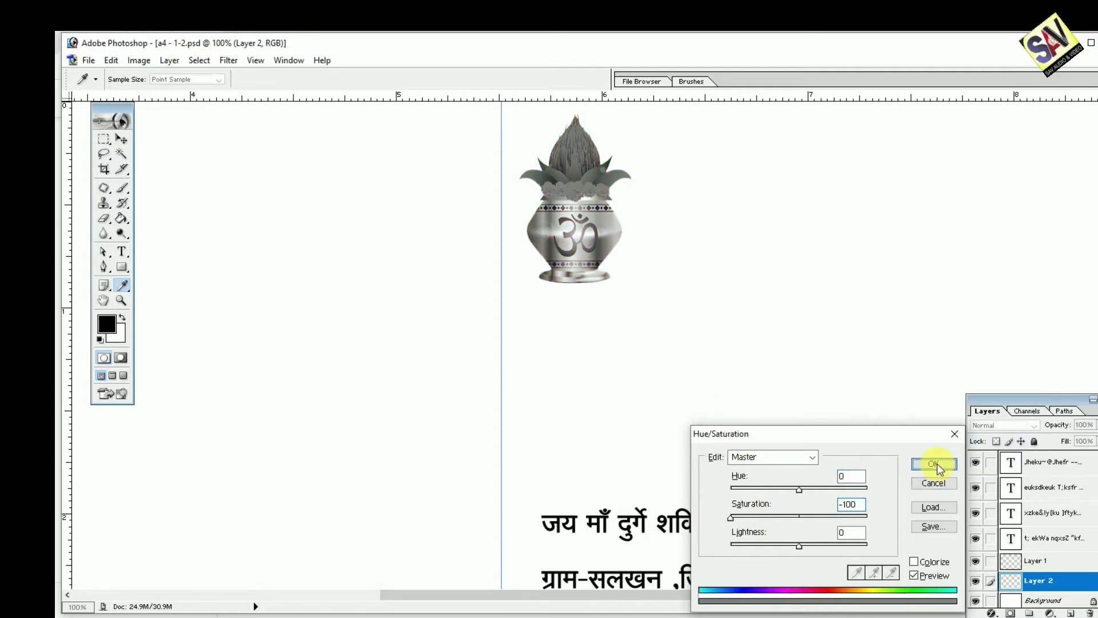
key("v")
left_click_drag(599, 223, 595, 221)
left_click_drag(632, 286, 611, 228)
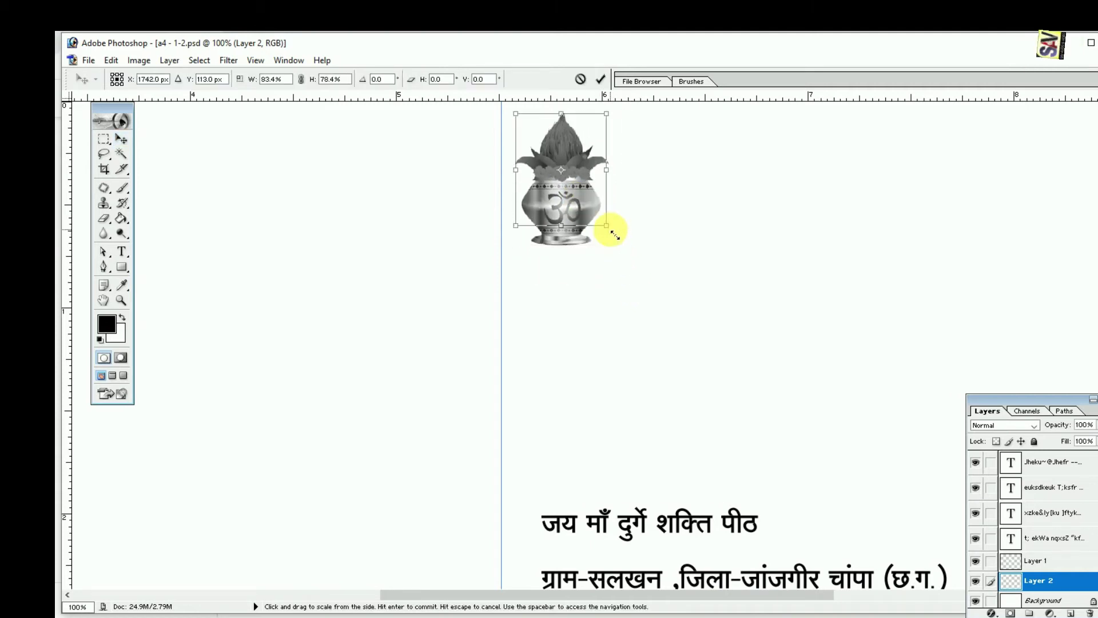
key("Return")
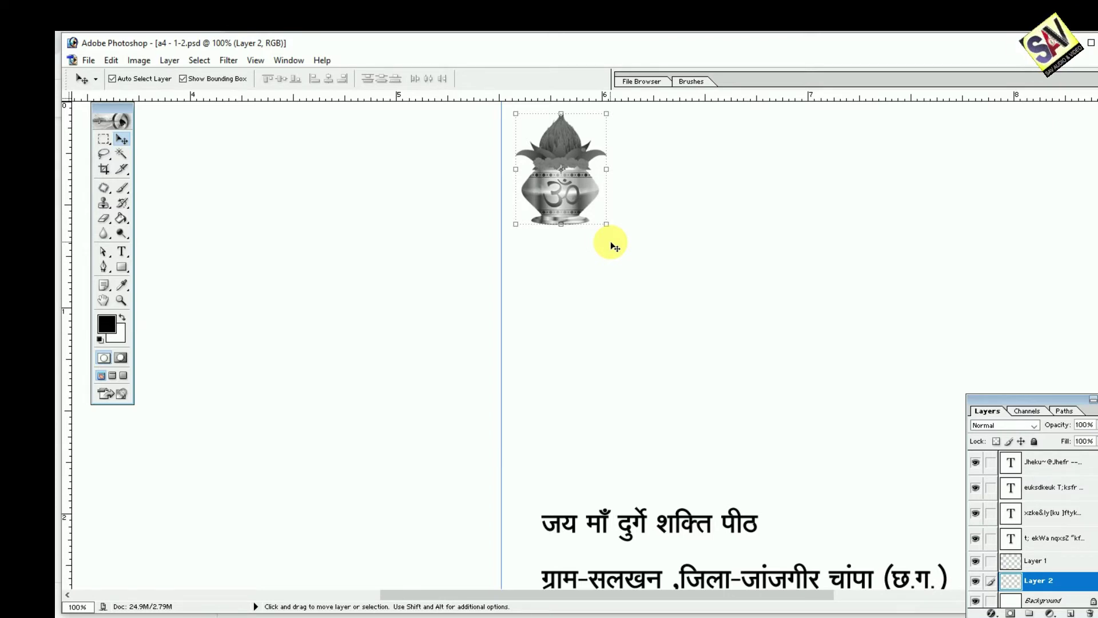
Alt-drag a copy of the grey kalash to the top right, move the original top left, raise the heading.
key("ctrl+minus")
key("ctrl+minus")
key("ctrl+minus")
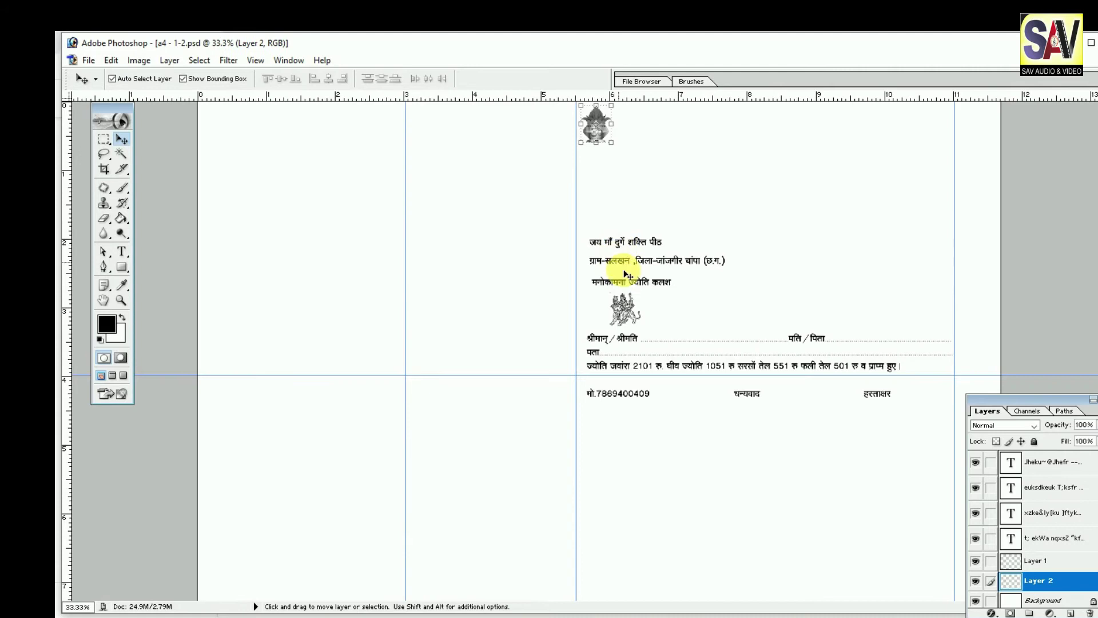
left_click(637, 240)
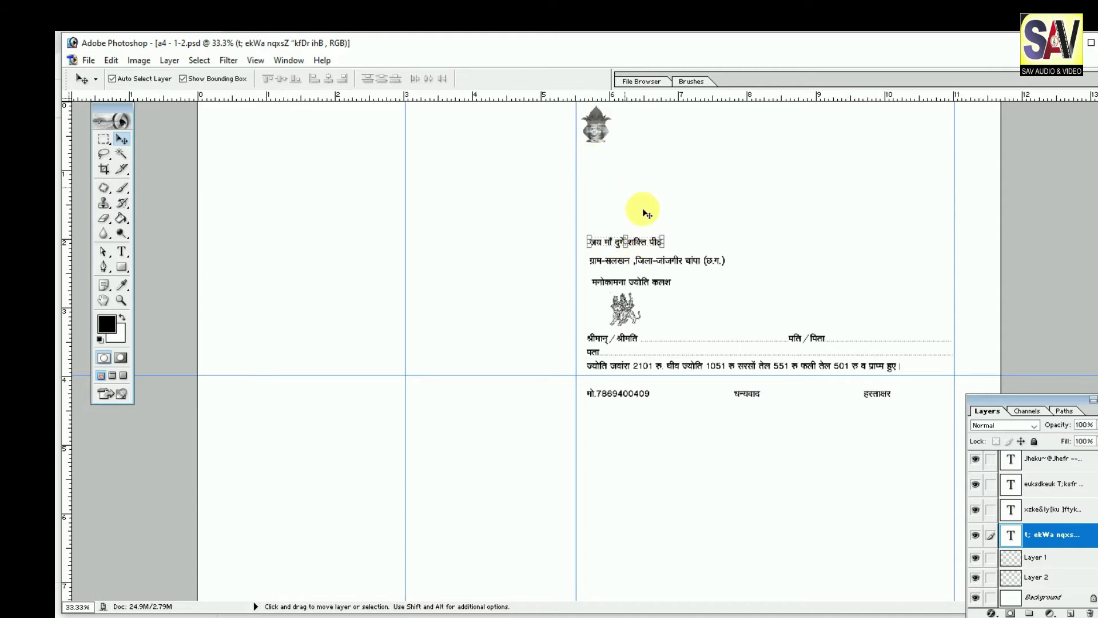
left_click(603, 132)
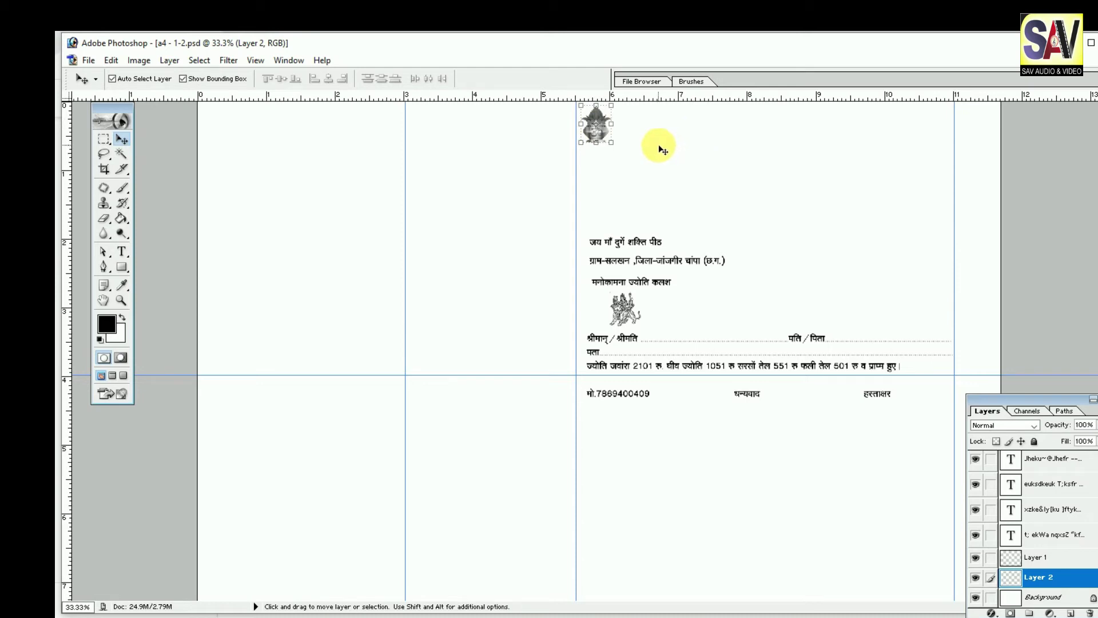
key("alt")
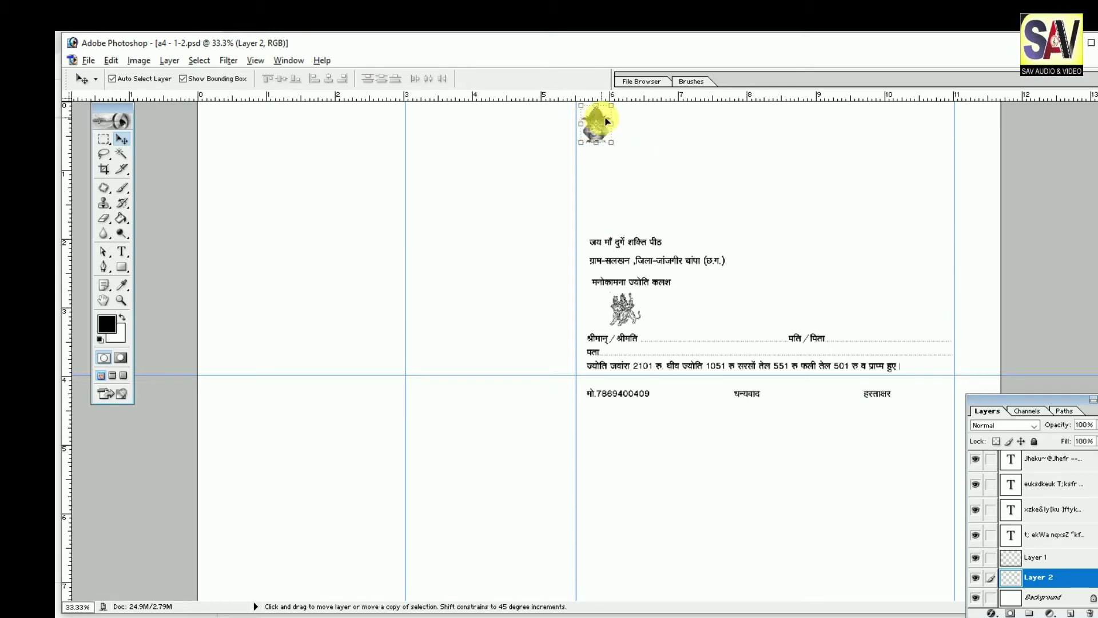
mouse_move(870, 123)
left_mouse_down()
mouse_move(936, 148)
mouse_move(937, 138)
left_mouse_up()
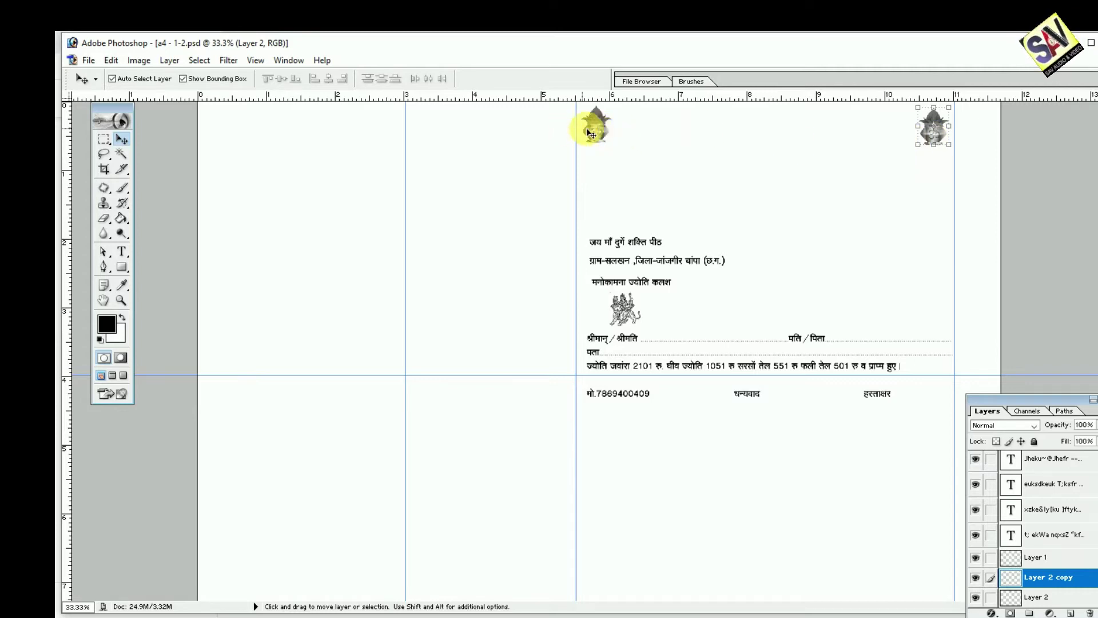
left_click_drag(591, 133, 458, 132)
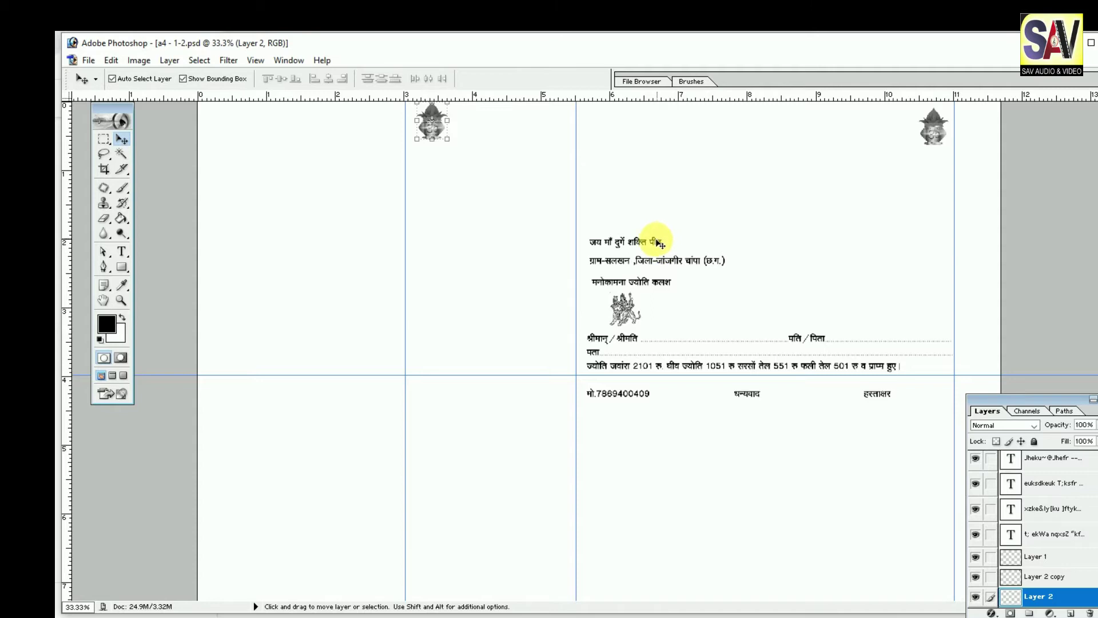
mouse_move(658, 243)
left_mouse_down()
mouse_move(541, 127)
mouse_move(909, 166)
left_mouse_up()
Enlarge the Shakti Peeth heading across the top and copy the fireball PNG from Google Images.
key("ctrl+t")
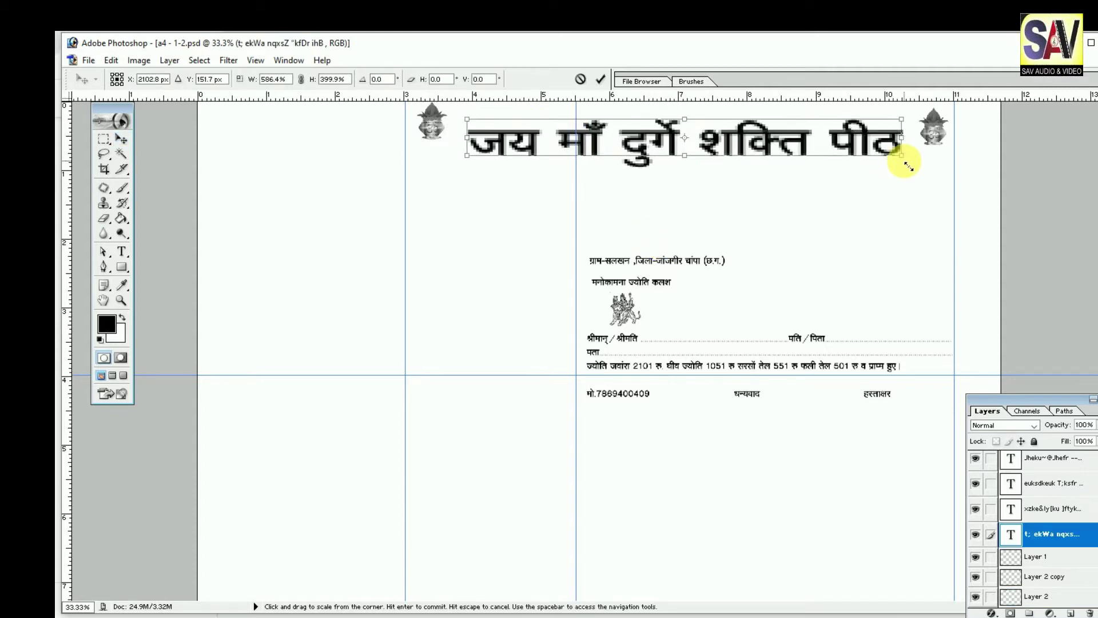
key("Return")
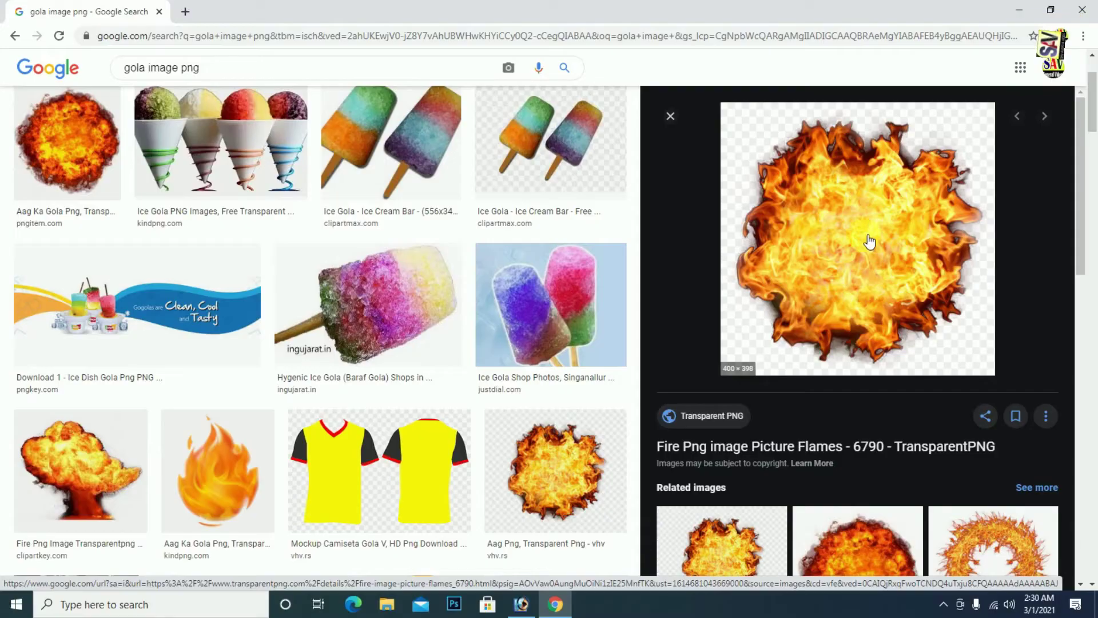
right_click(869, 215)
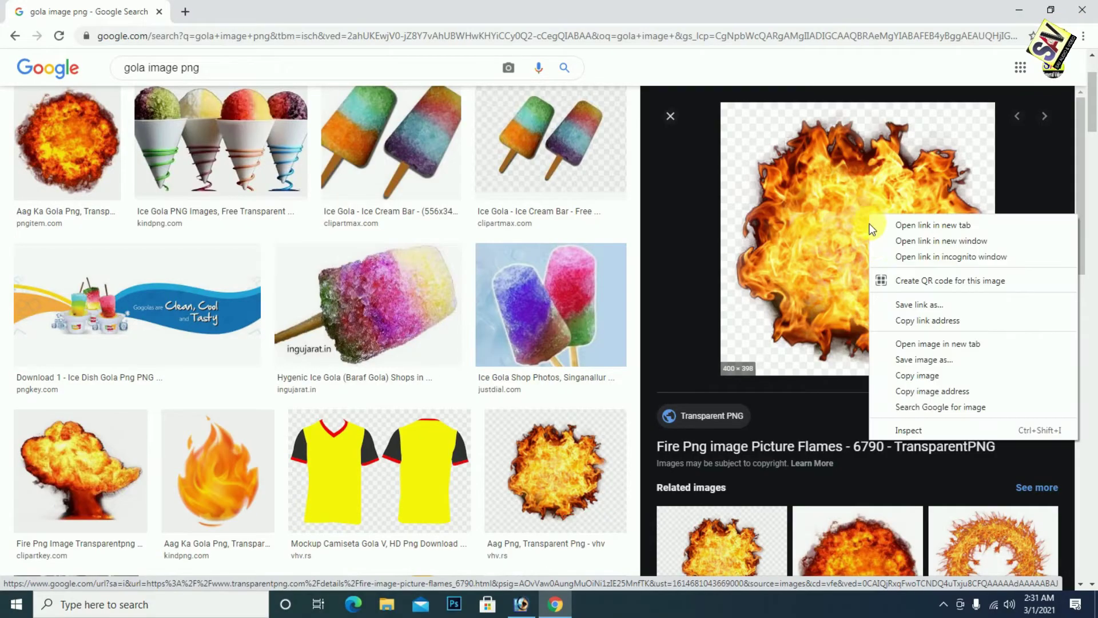
left_click(914, 376)
Activate the background copy layer in the receipt, then recopy the fireball image and return.
left_click(522, 604)
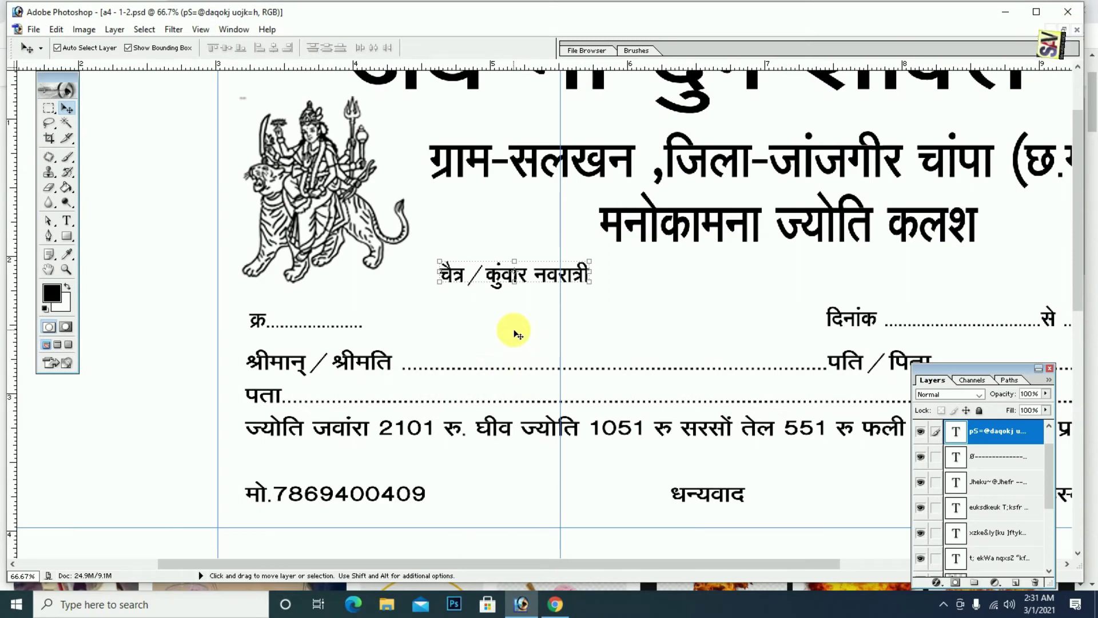
left_click(518, 334)
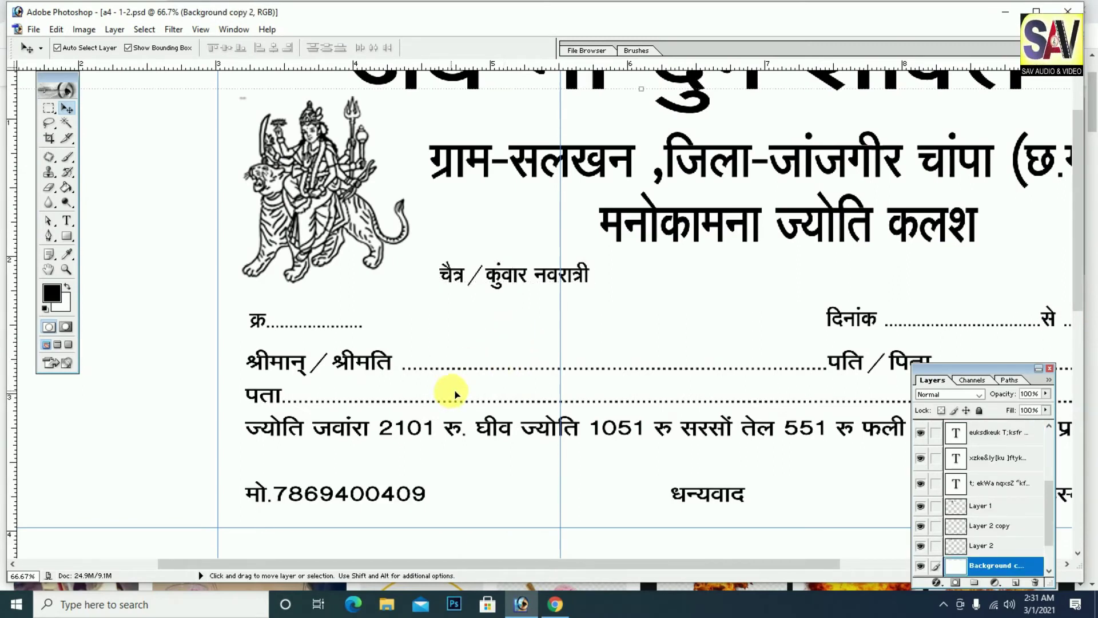
left_click(555, 604)
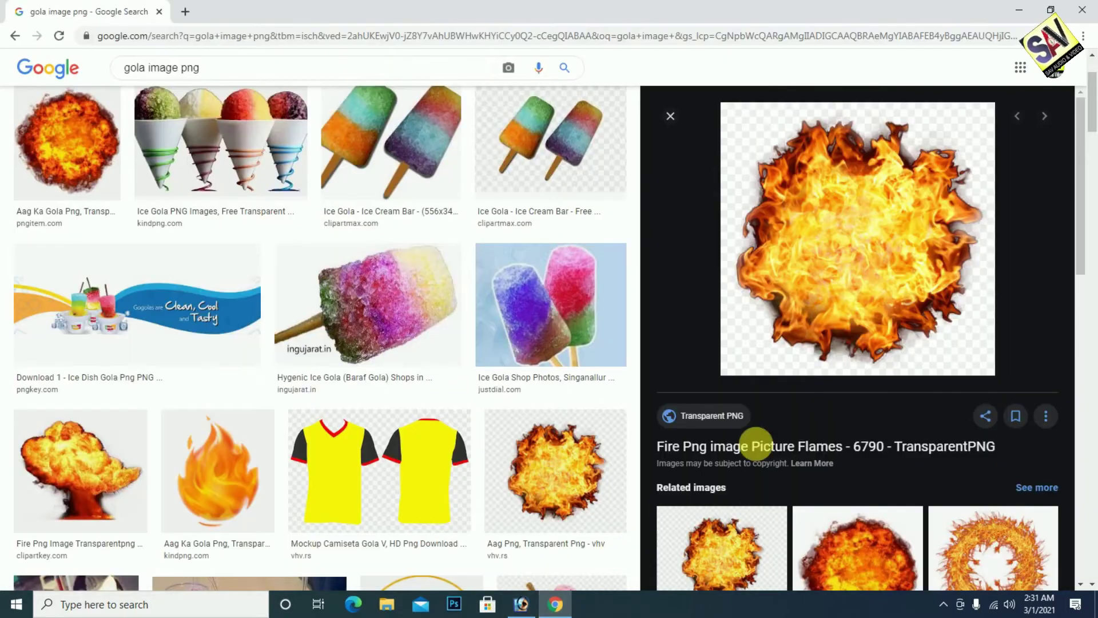
right_click(838, 253)
left_click(855, 409)
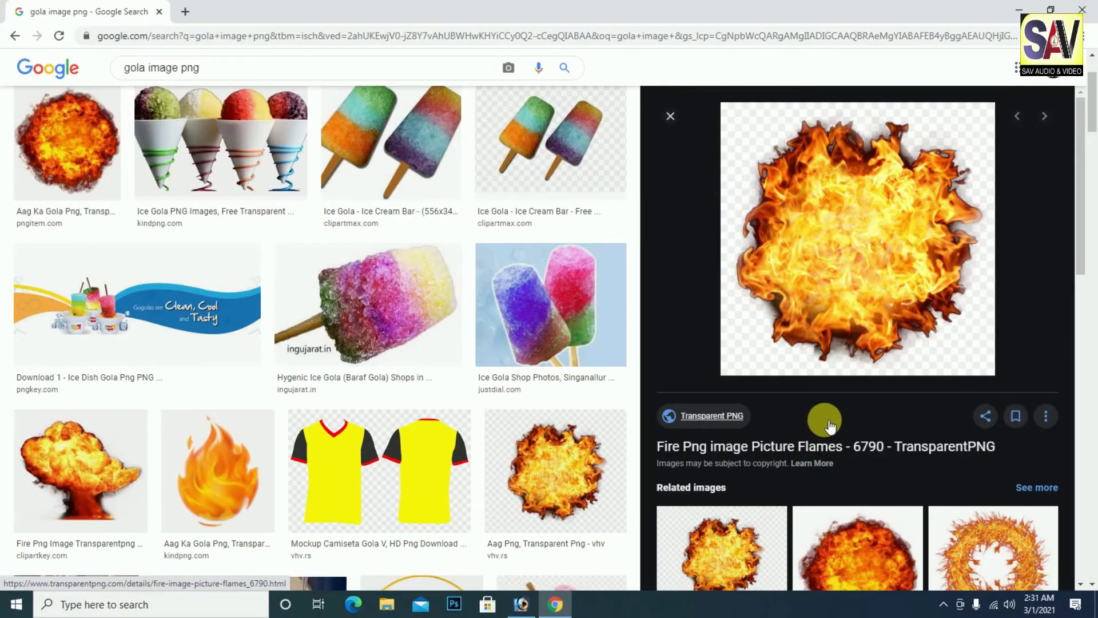
left_click(522, 605)
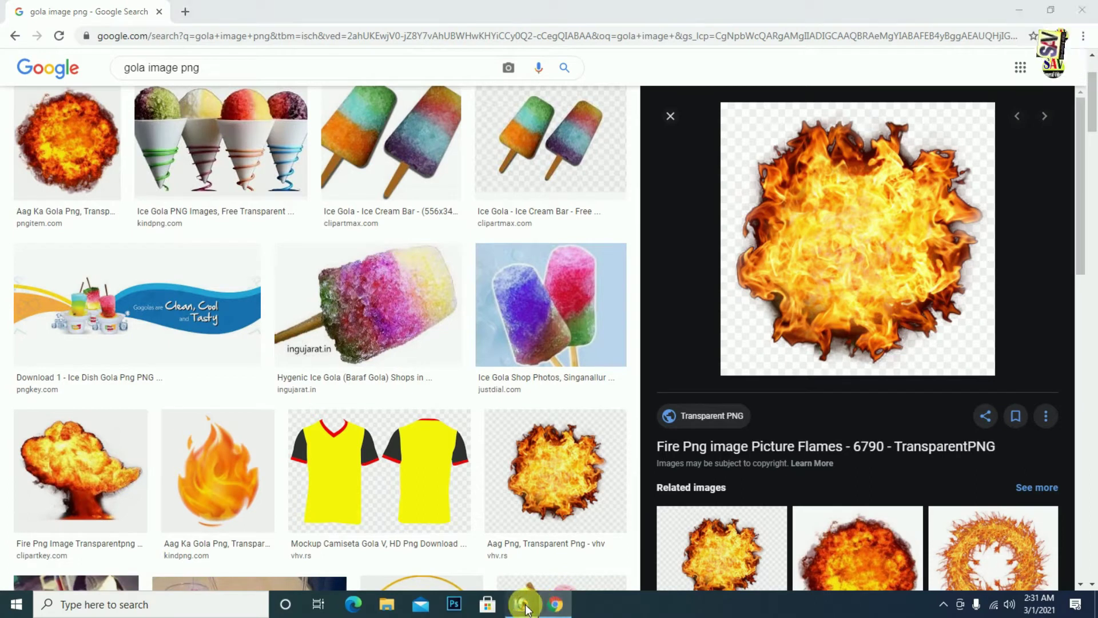
Paste the fireball over the Navratri line and delete its black background with the Magic Wand.
key("ctrl+v")
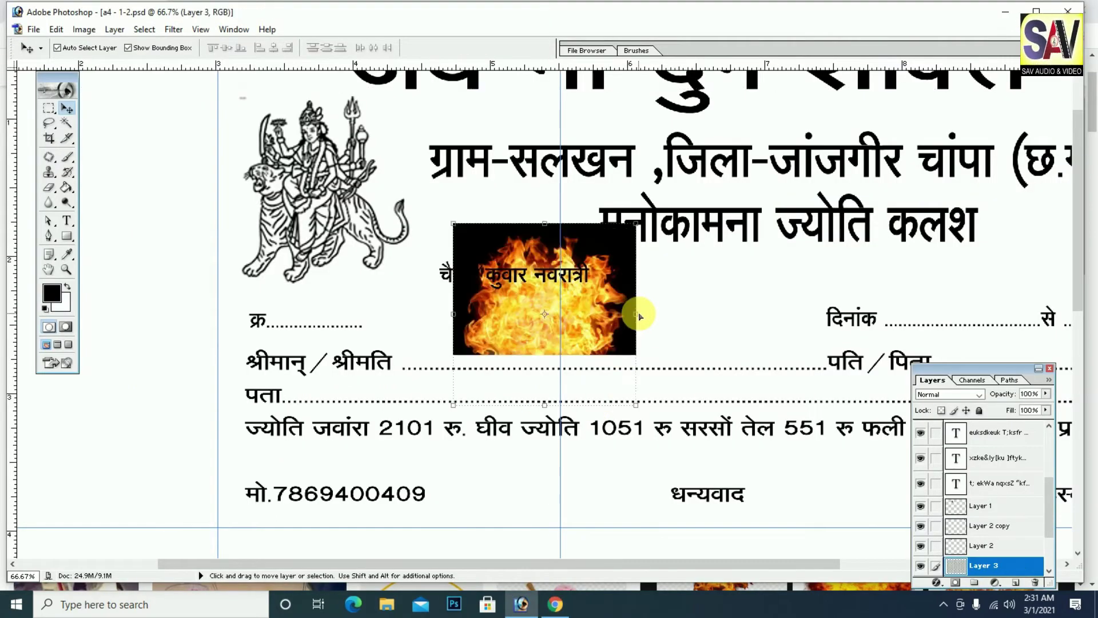
left_click_drag(593, 331, 564, 291)
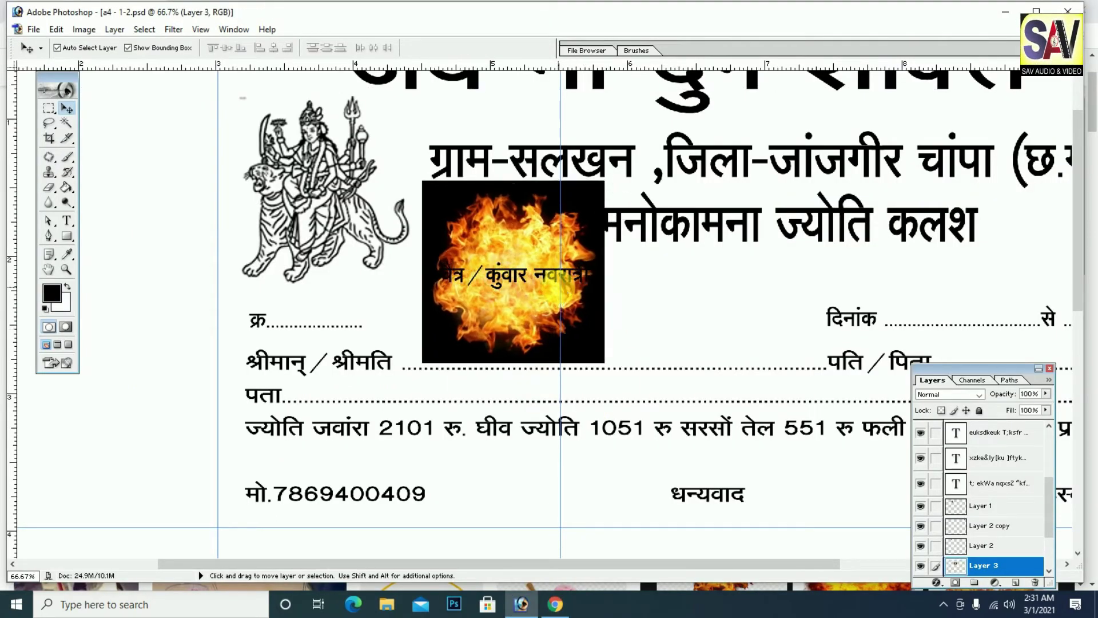
left_click(66, 122)
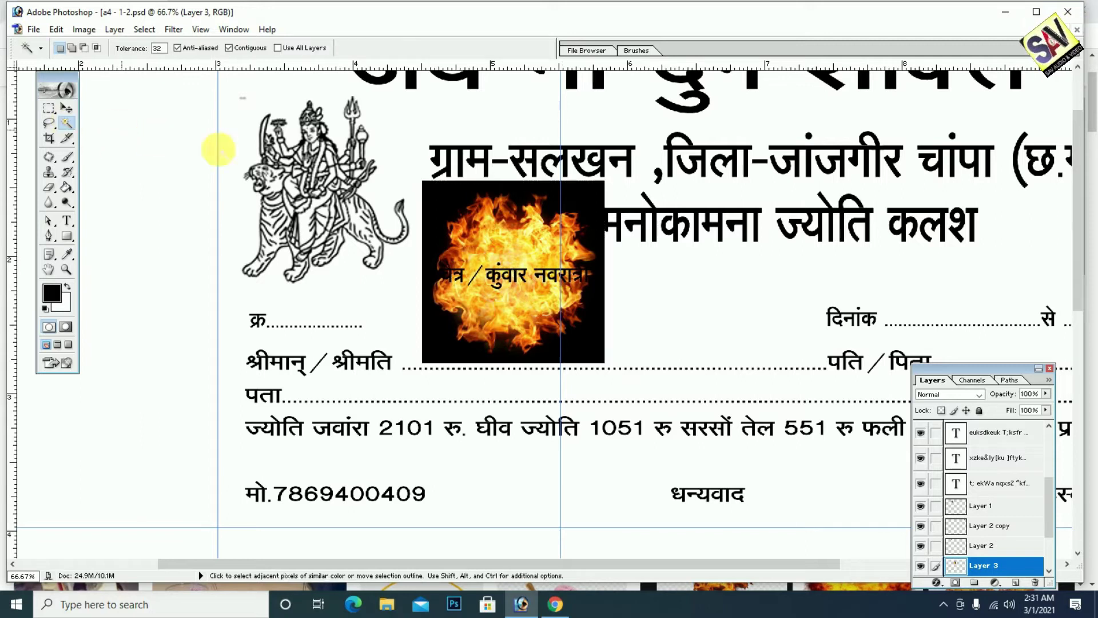
left_click(462, 195)
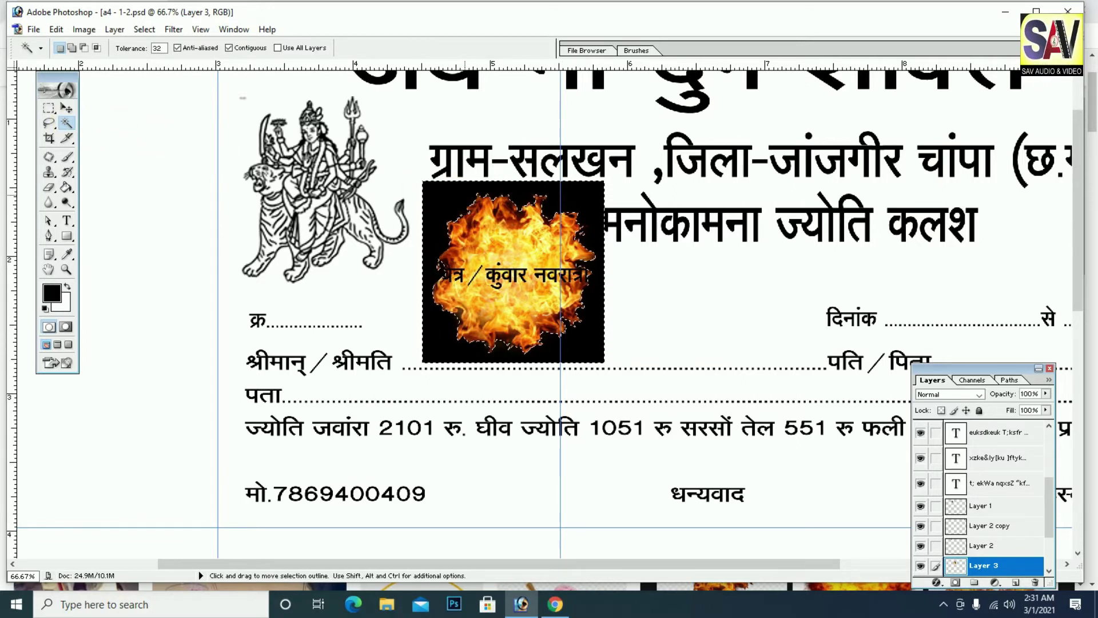
key("Delete")
left_click(49, 138)
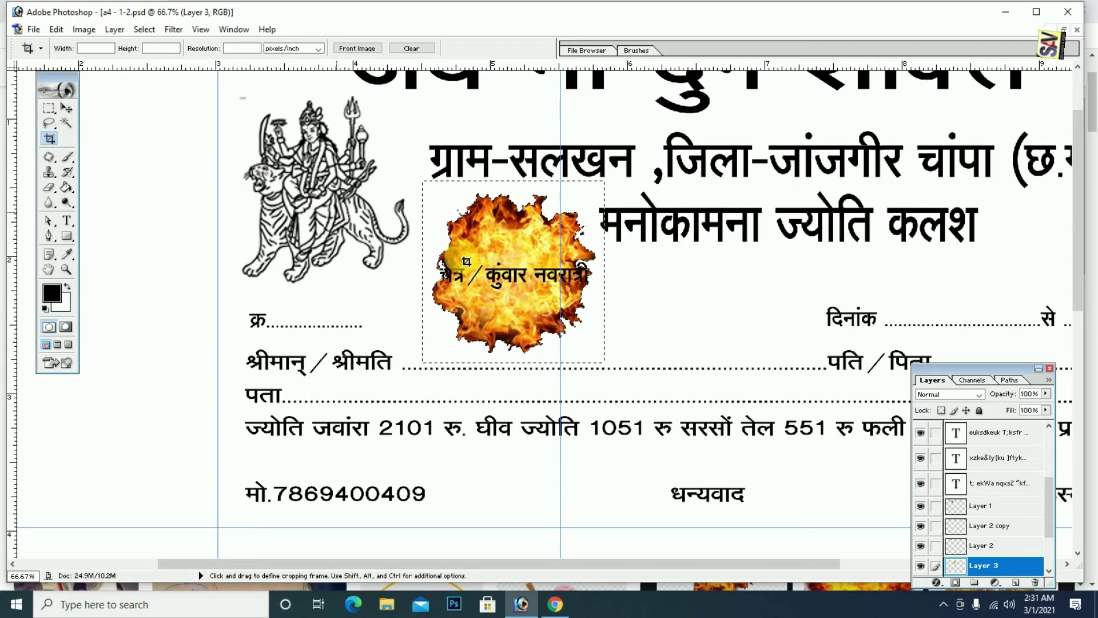
key("ctrl+d")
key("v")
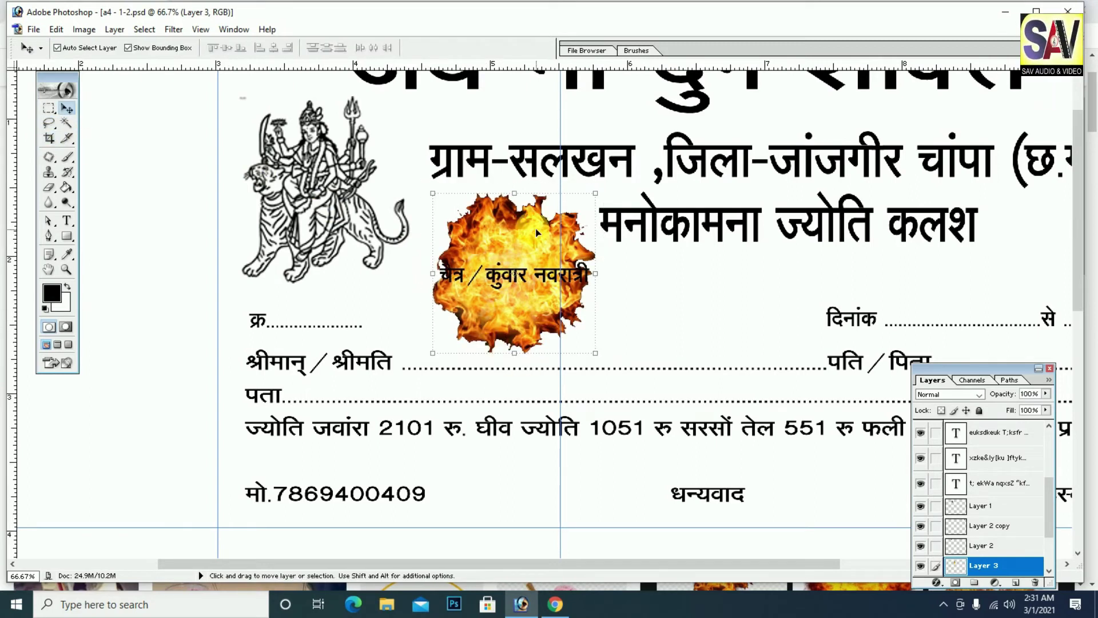
Desaturate the fireball with Saturation -100, fade it to 34% opacity, and nudge it into place.
key("ctrl+u")
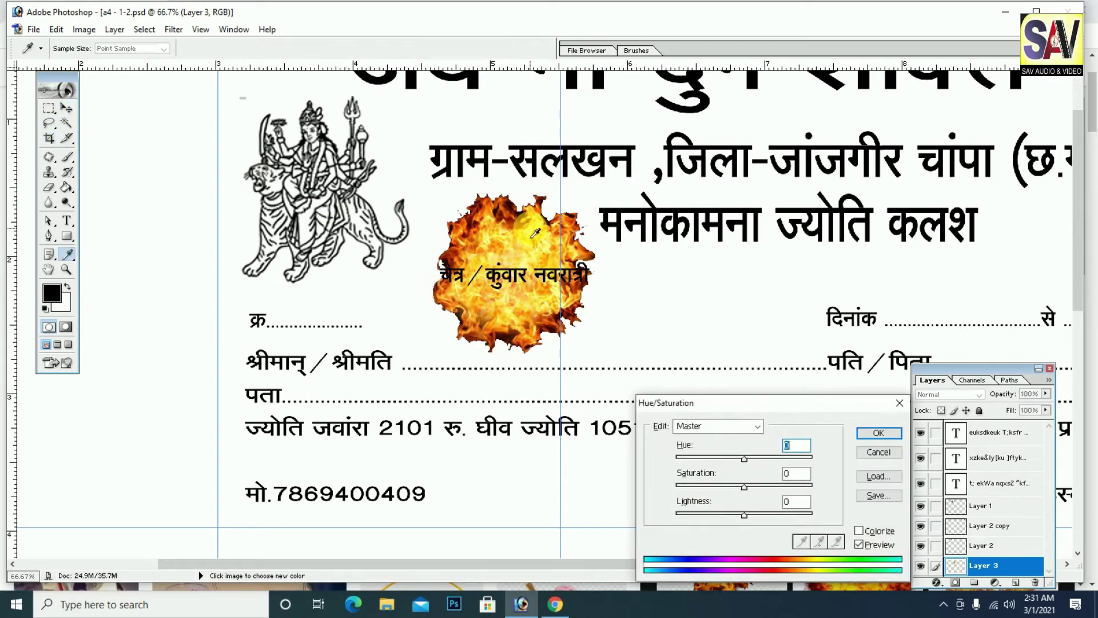
left_click_drag(745, 486, 640, 489)
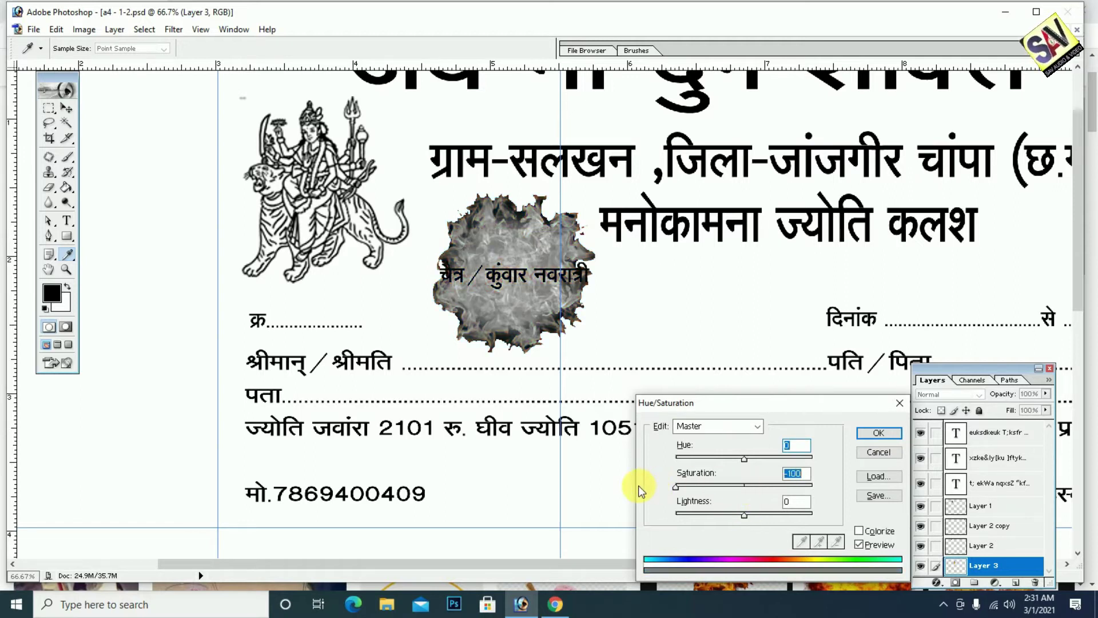
left_click(873, 439)
key("v")
left_click_drag(1036, 407, 1002, 412)
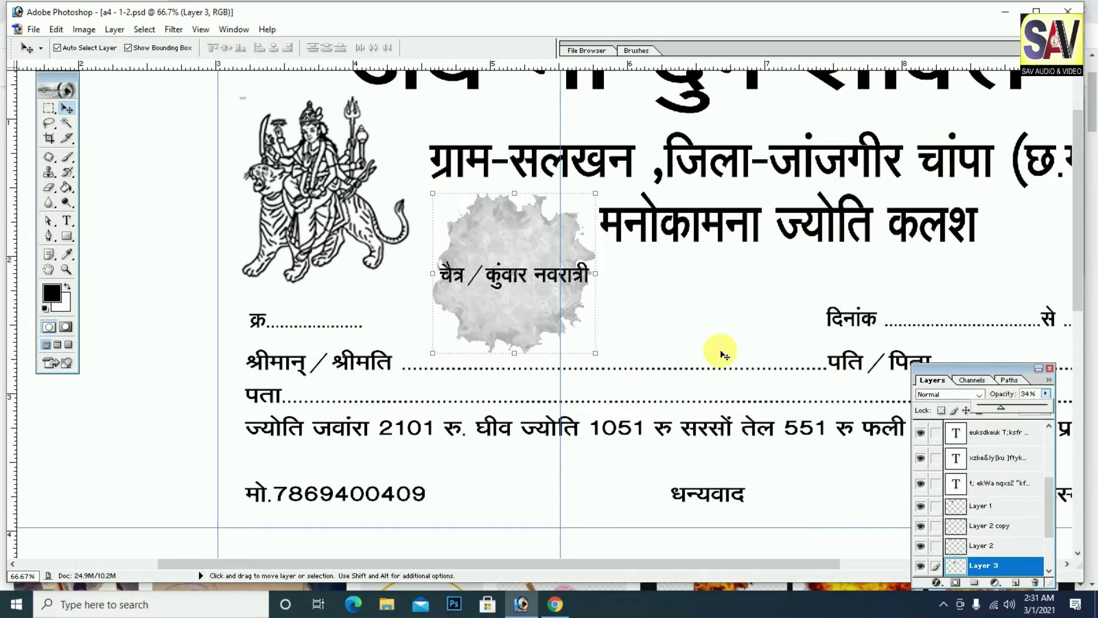
left_click_drag(547, 246, 527, 242)
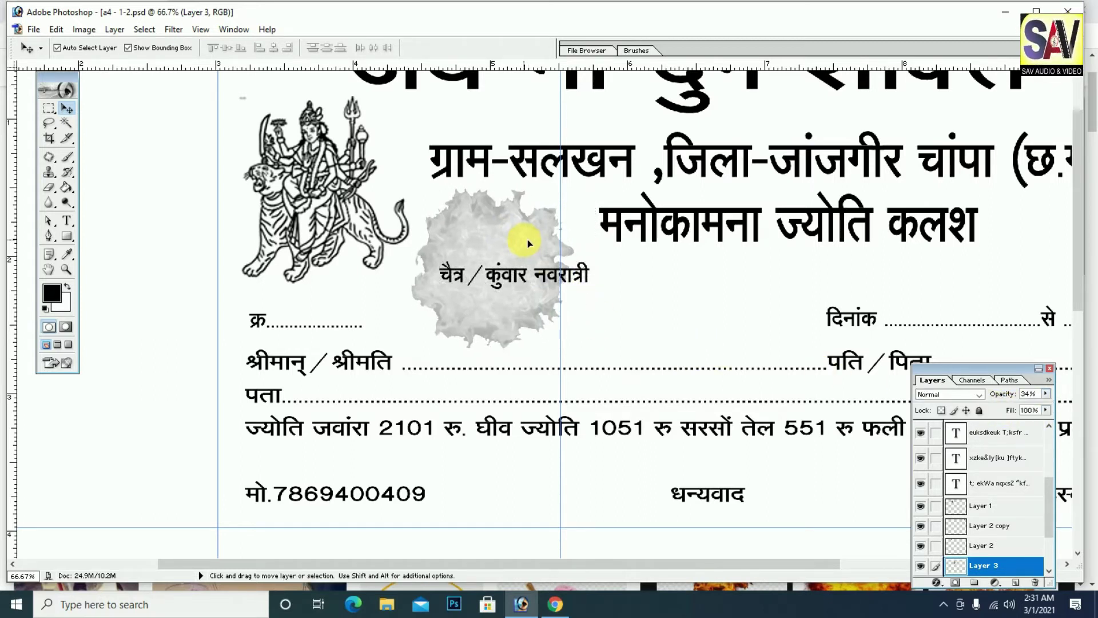
Split the Navratri text into two centre-aligned lines and move it onto the faded fire.
left_click(67, 220)
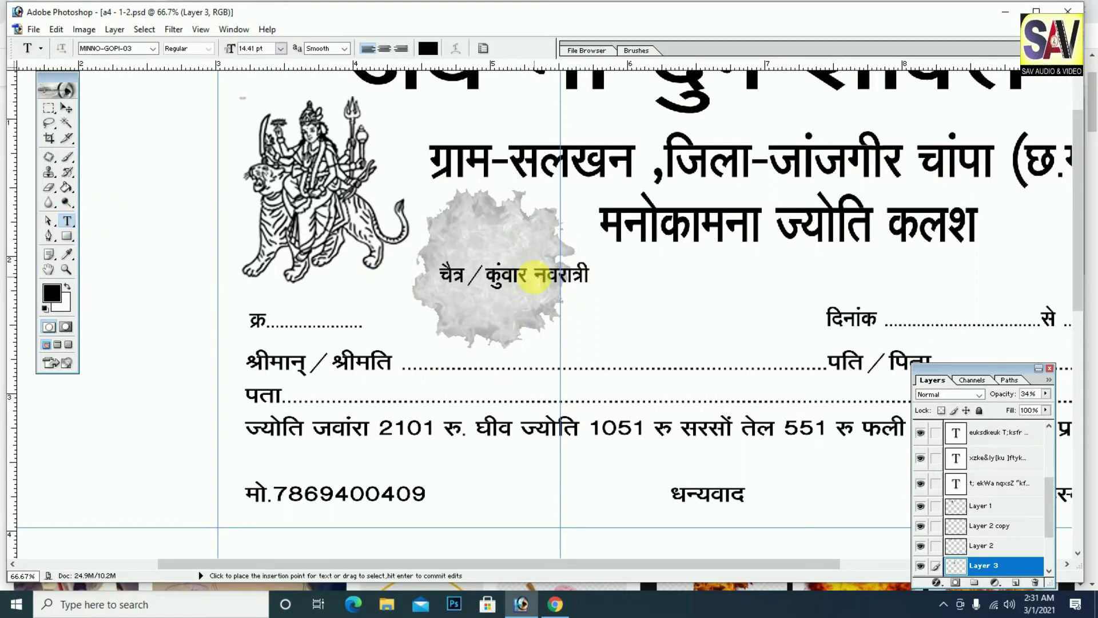
left_click(533, 276)
key("Return")
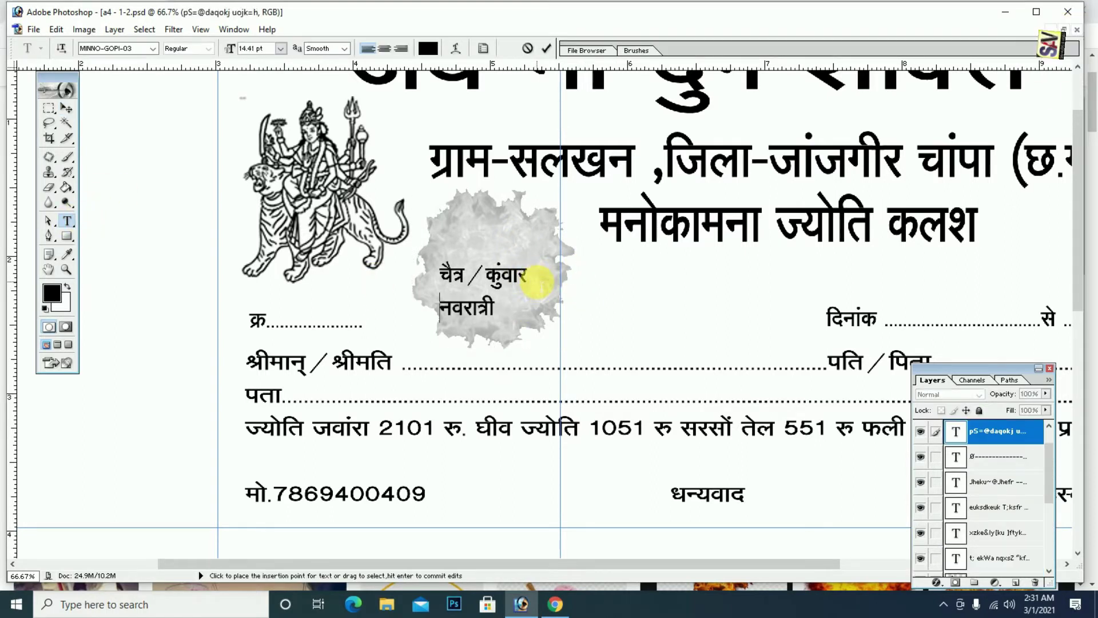
key("ctrl+a")
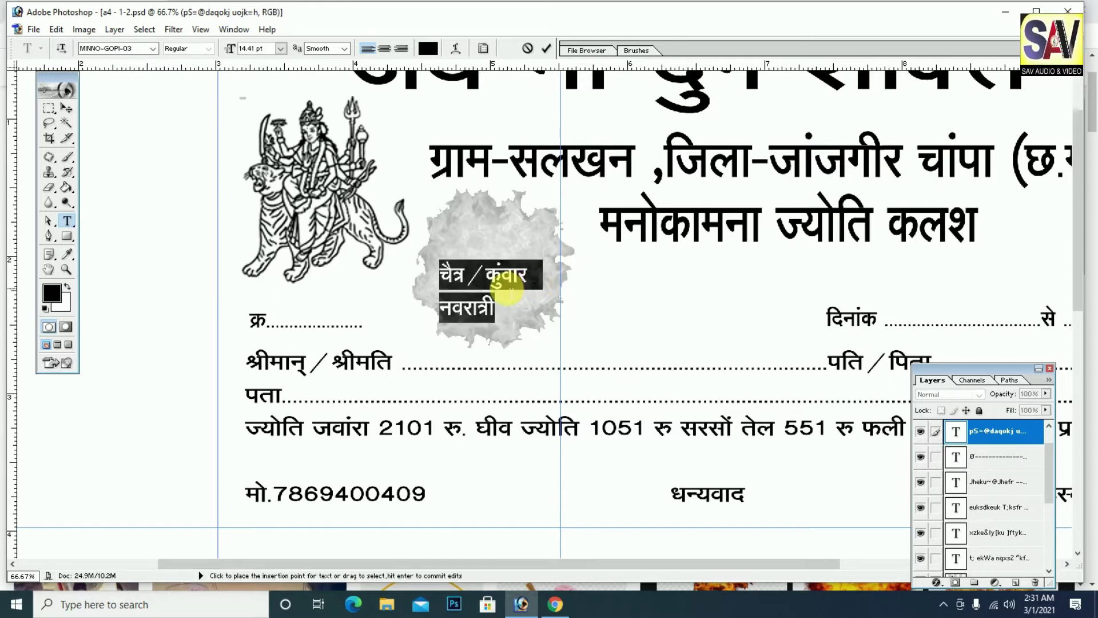
left_click(385, 49)
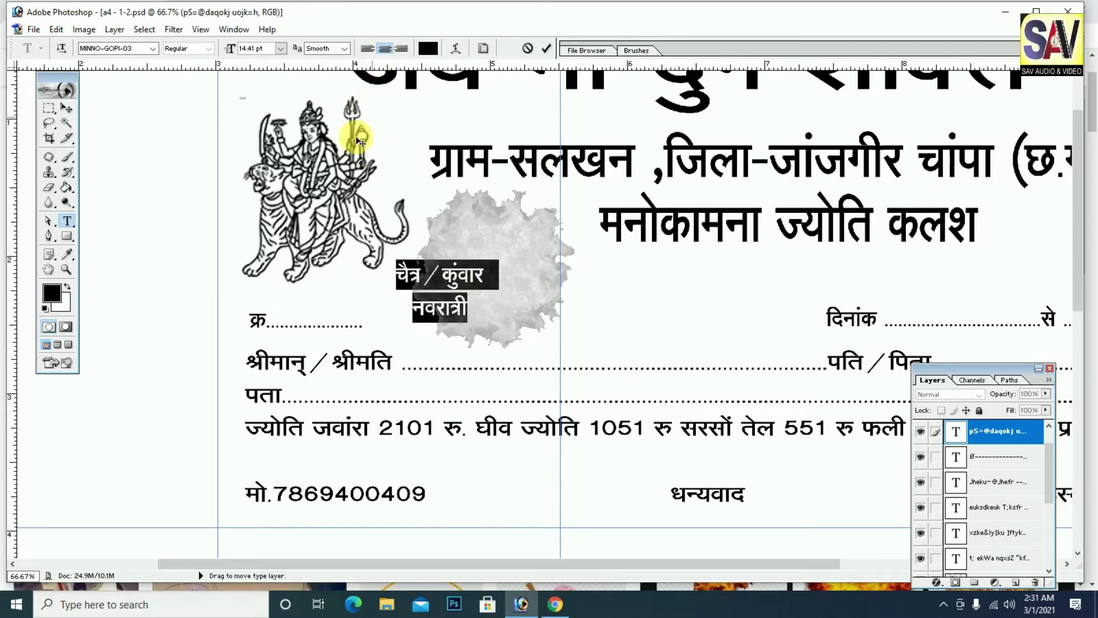
left_click(66, 107)
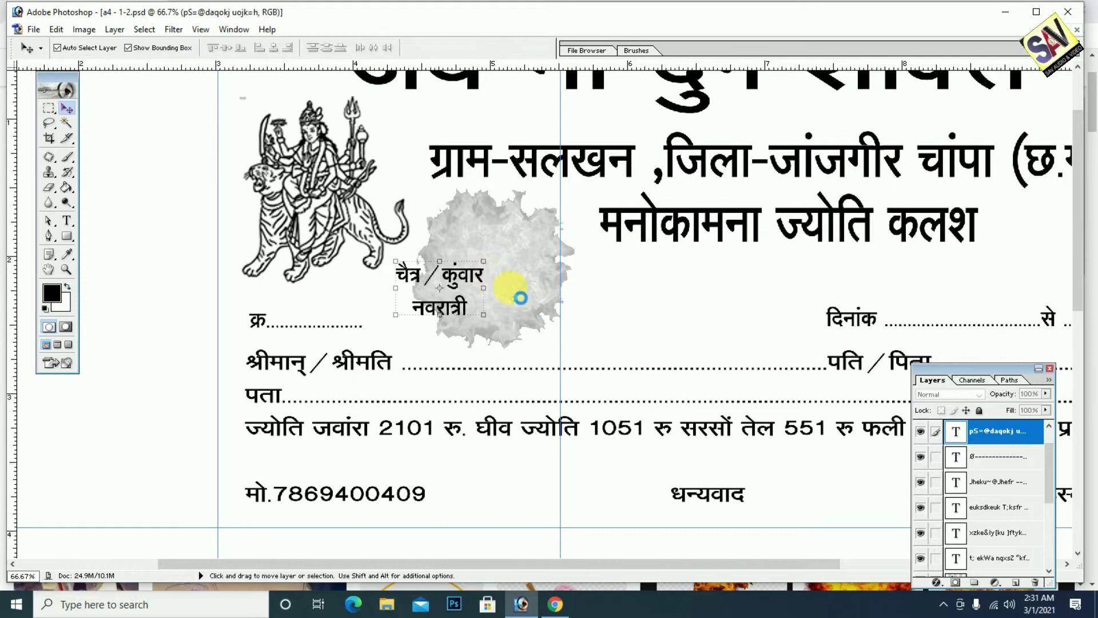
left_click_drag(472, 280, 523, 265)
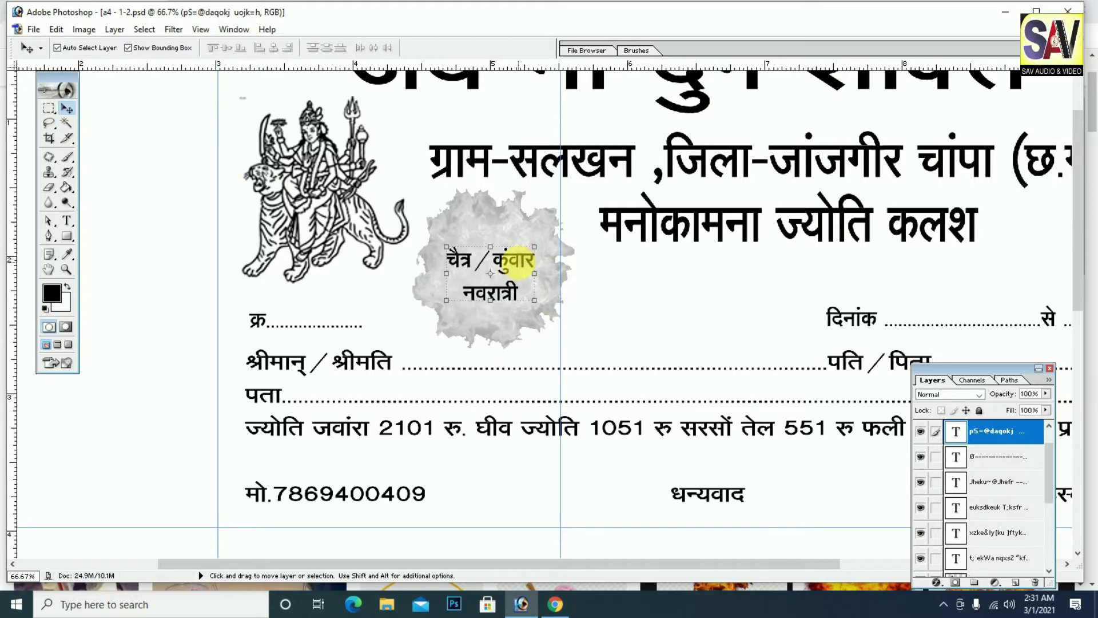
Centre the two-line heading over the grey fire and commit its enlarged size.
key("ctrl+plus")
key("ctrl+plus")
key("ctrl+plus")
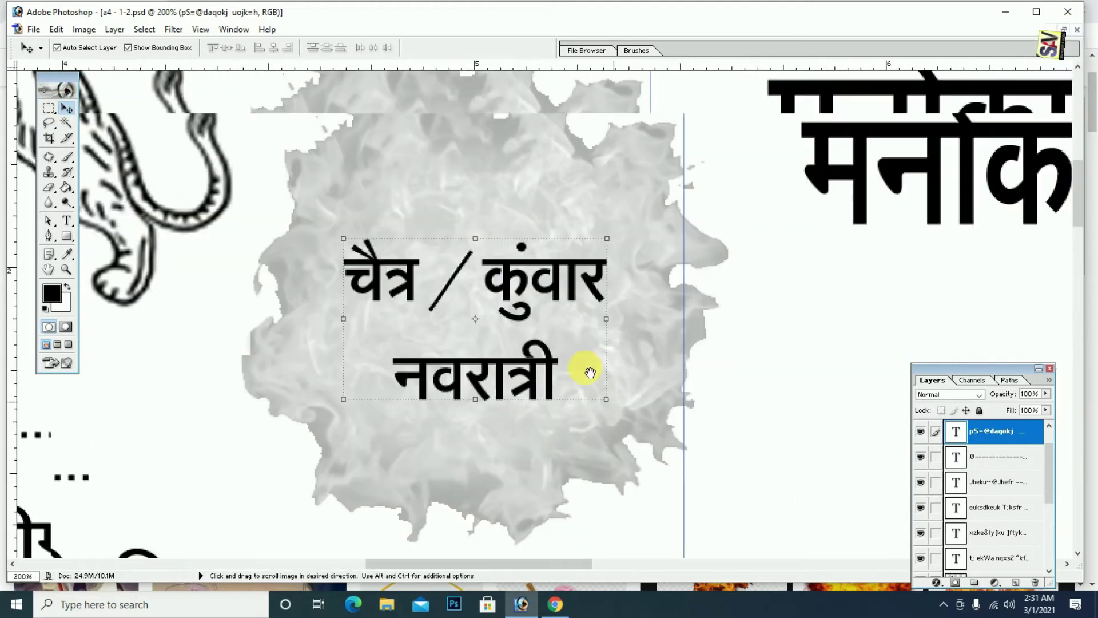
key("ctrl+minus")
left_click_drag(574, 356, 576, 372)
mouse_move(589, 311)
left_mouse_down()
mouse_move(560, 311)
mouse_move(664, 225)
left_mouse_up()
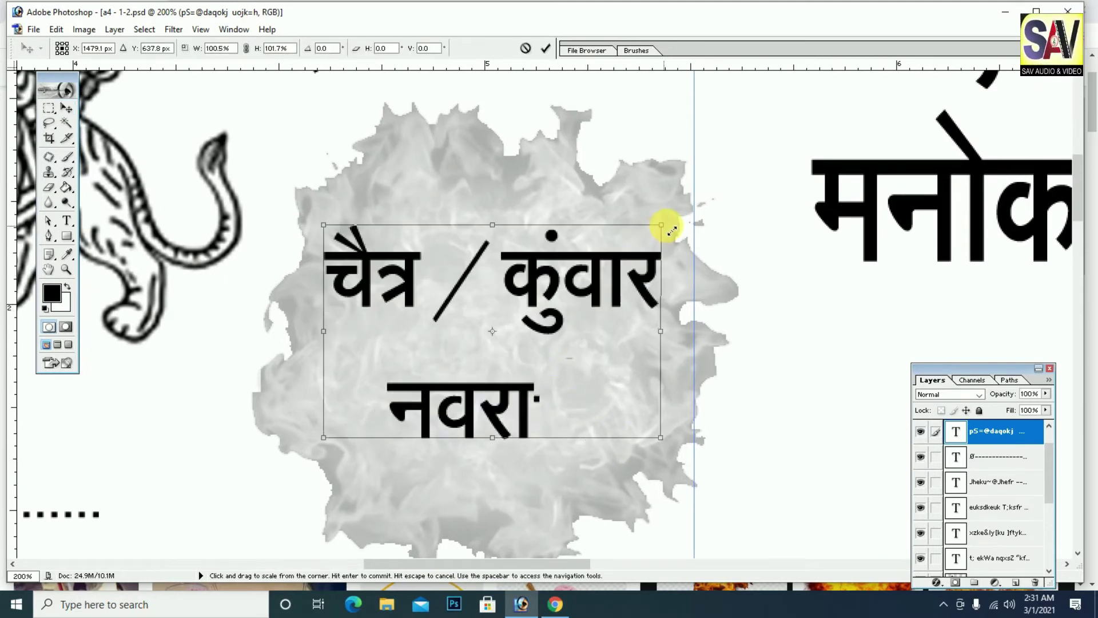
key("Return")
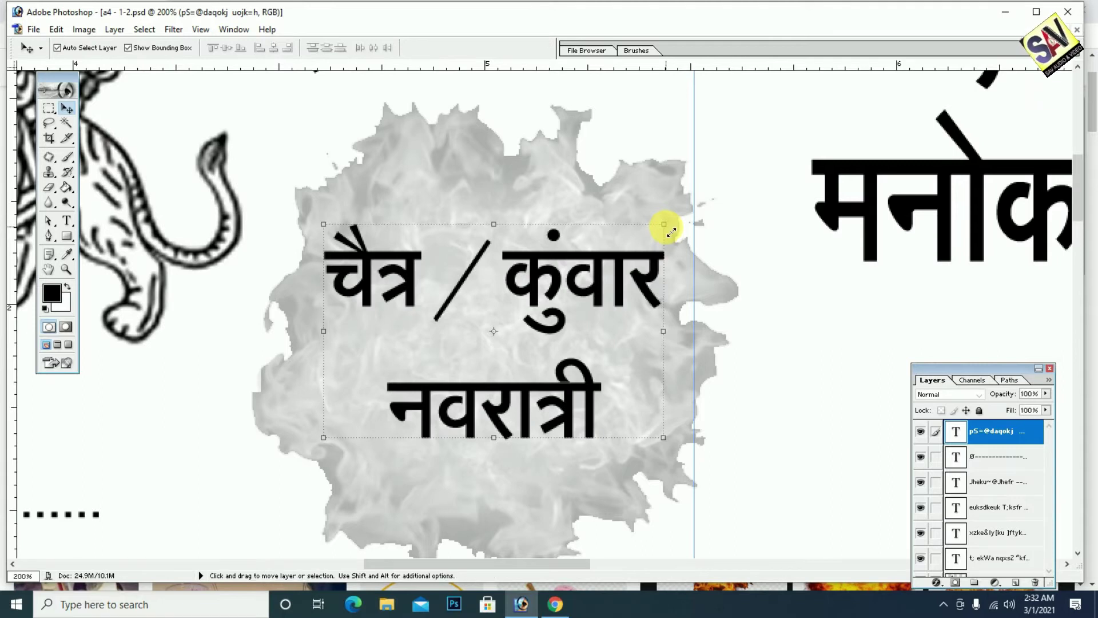
Zoom out to review the card header and select the Durga image layer.
key("ctrl+minus")
key("ctrl+minus")
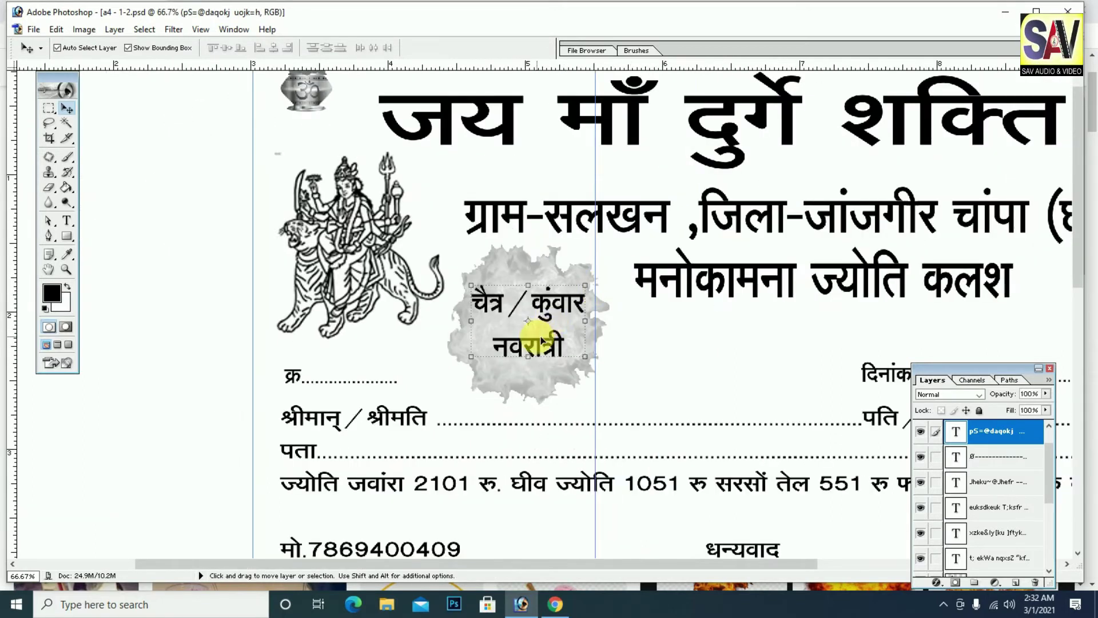
key("ctrl+minus")
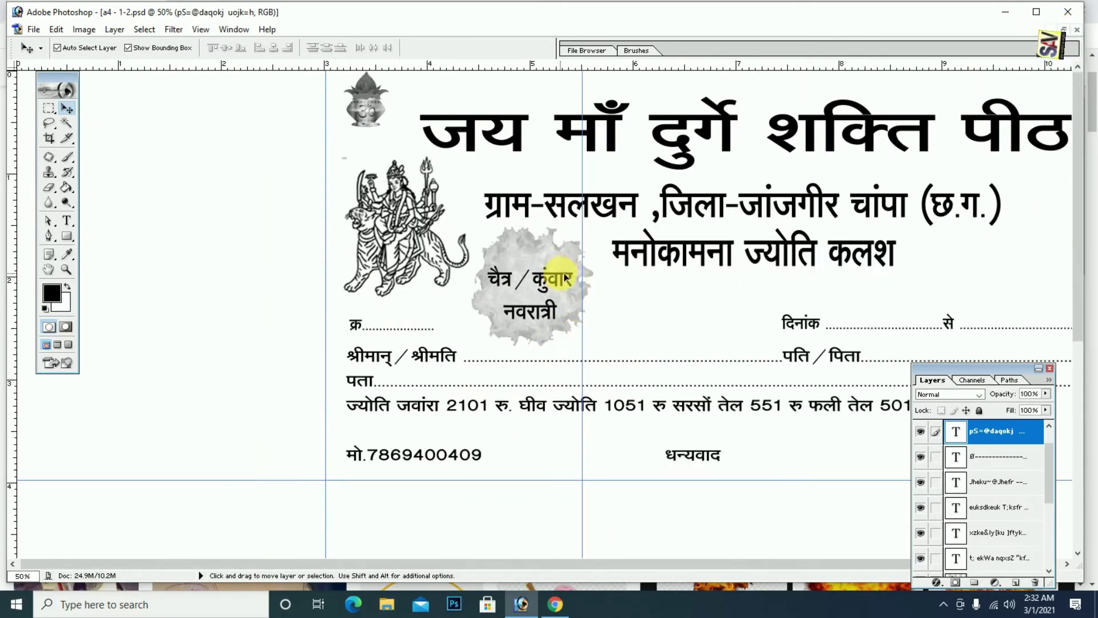
key("ctrl+minus")
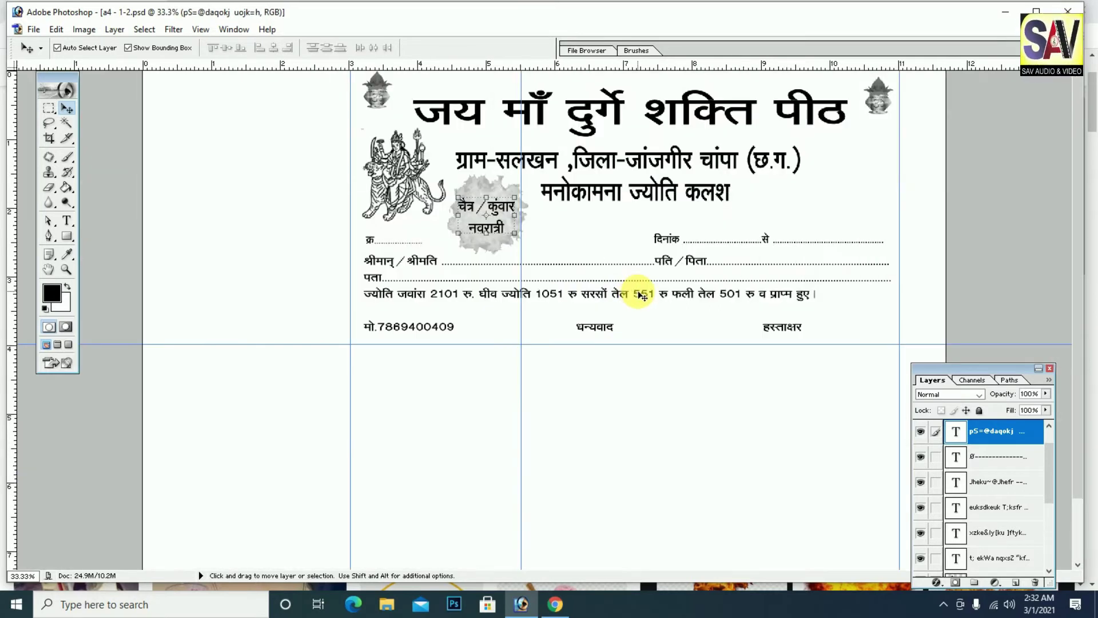
key("ctrl+plus")
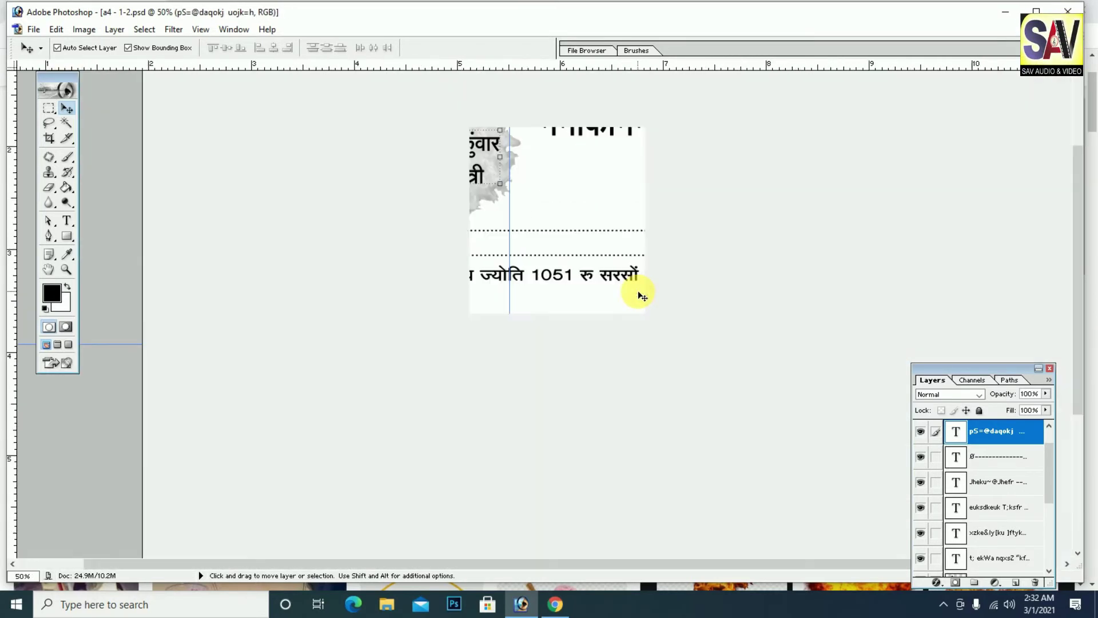
key("ctrl+plus")
left_click_drag(617, 355, 624, 386)
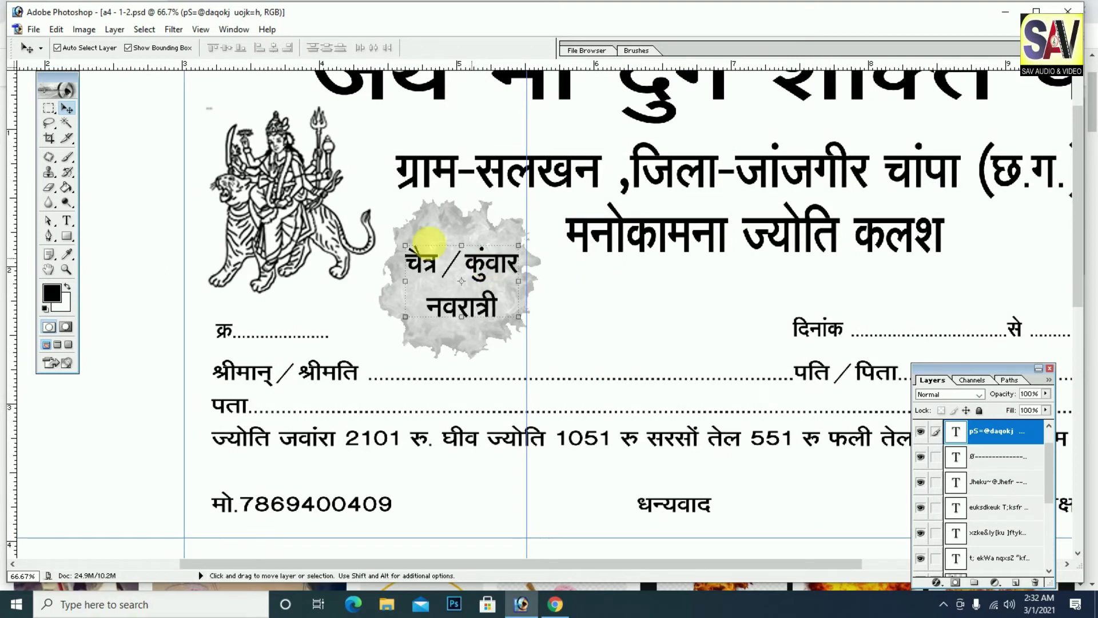
left_click(305, 198)
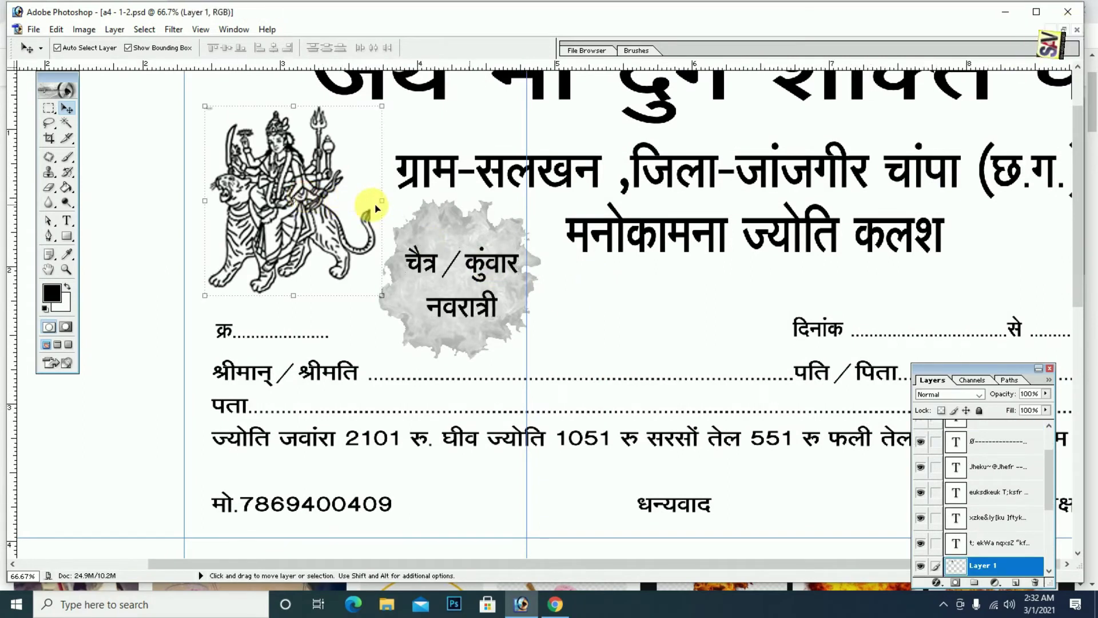
key("ctrl+minus")
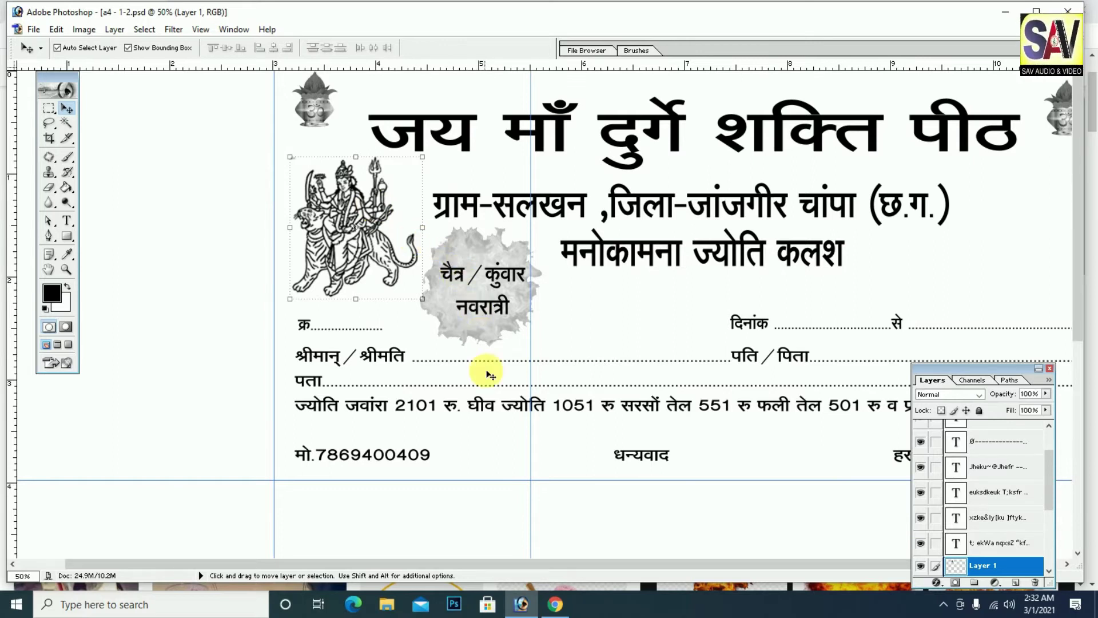
left_click(501, 279)
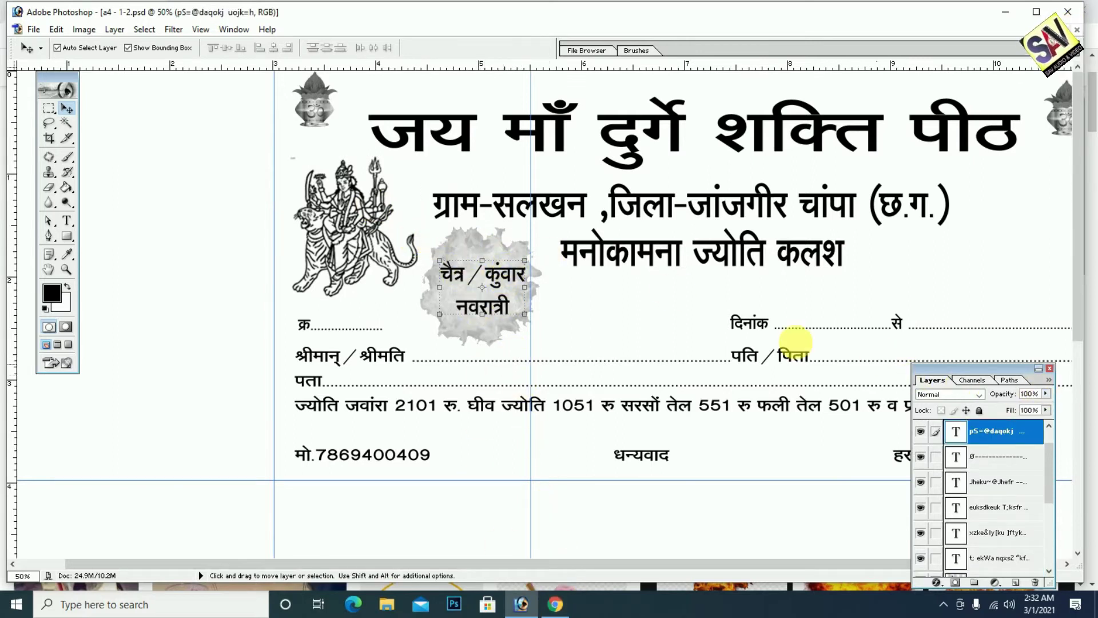
key("ctrl+t")
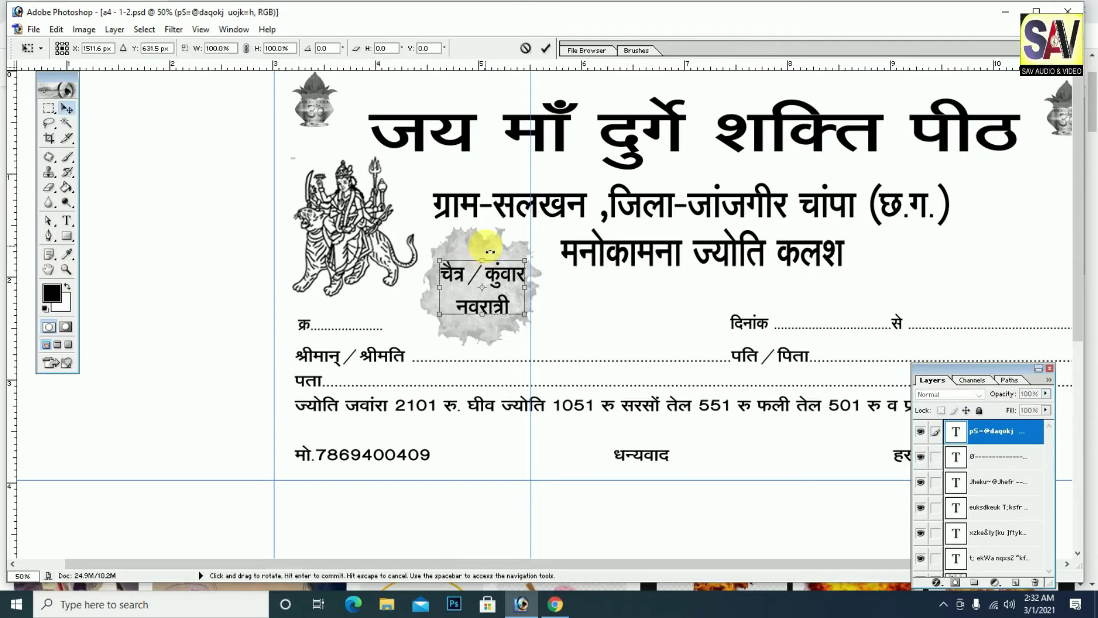
key("Return")
left_click(479, 237)
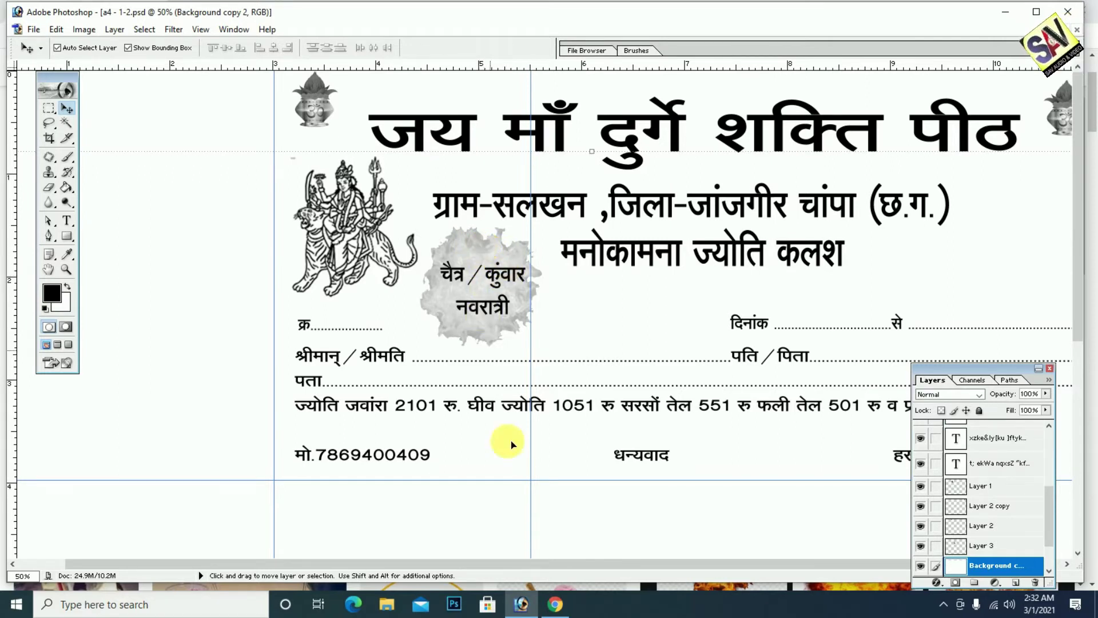
left_click(559, 611)
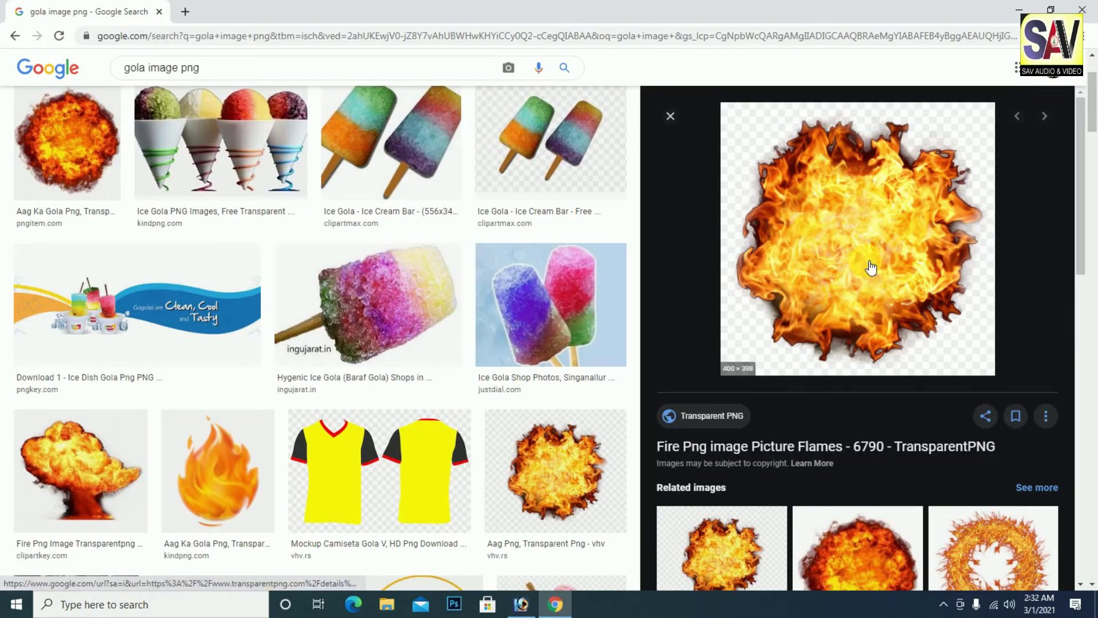
left_click(521, 604)
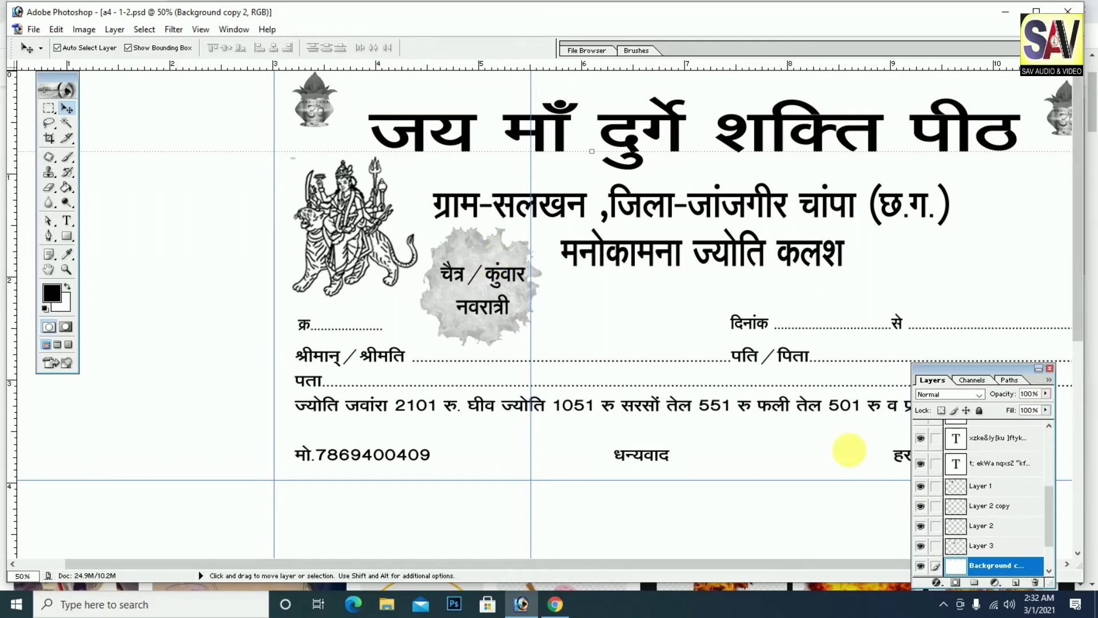
Move the heading aside and identify and select the grey splash's layer by toggling its visibility.
left_click_drag(517, 278, 608, 293)
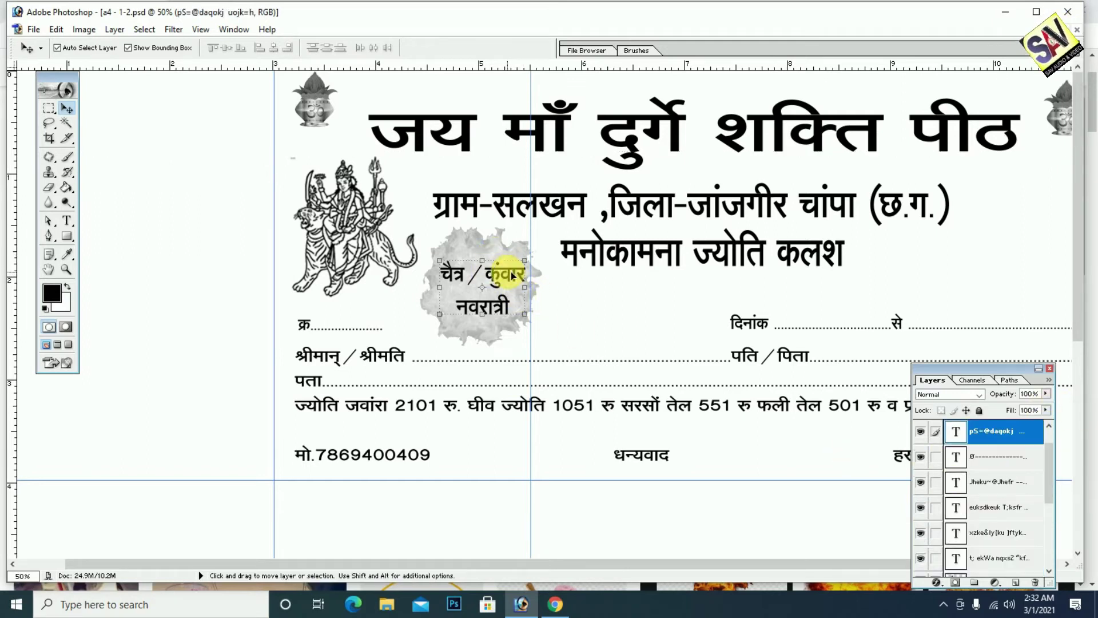
left_click(506, 274)
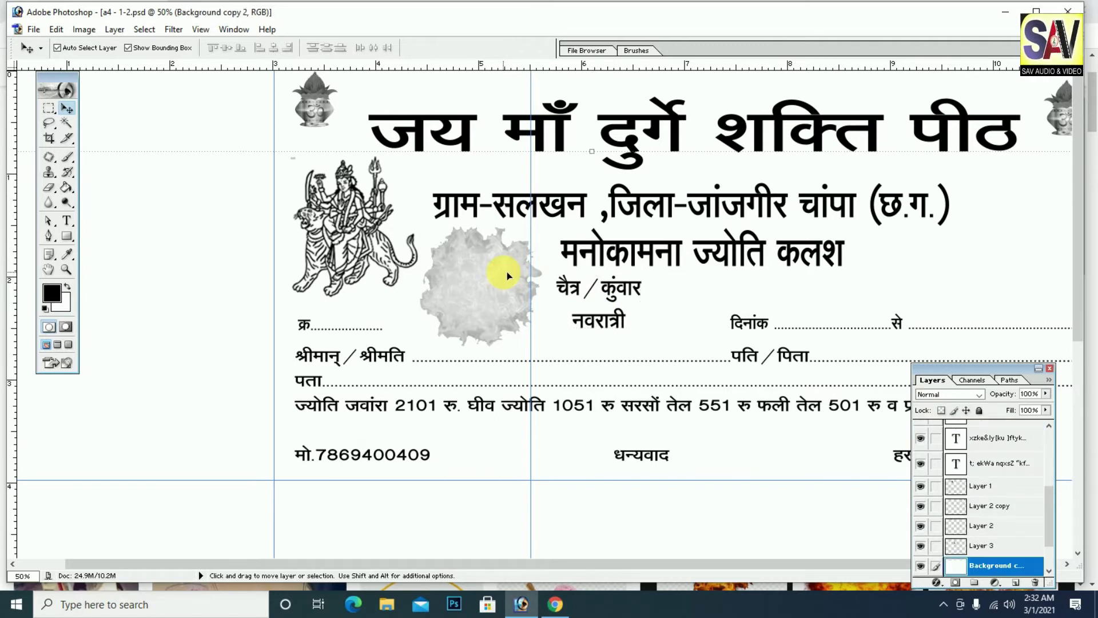
left_click_drag(1051, 512, 1045, 554)
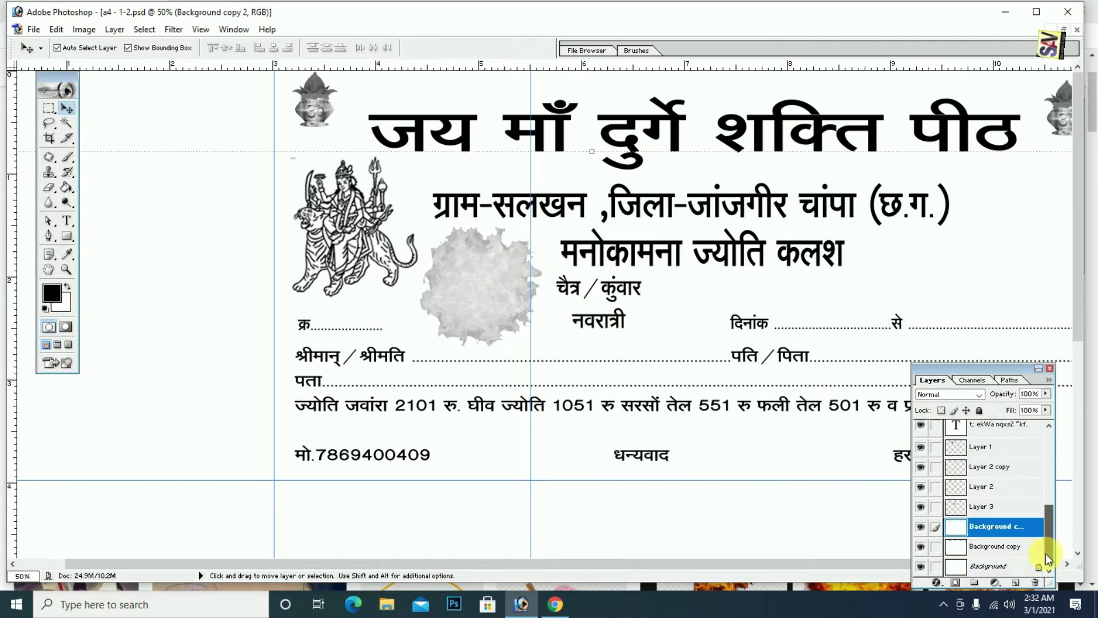
left_click(920, 507)
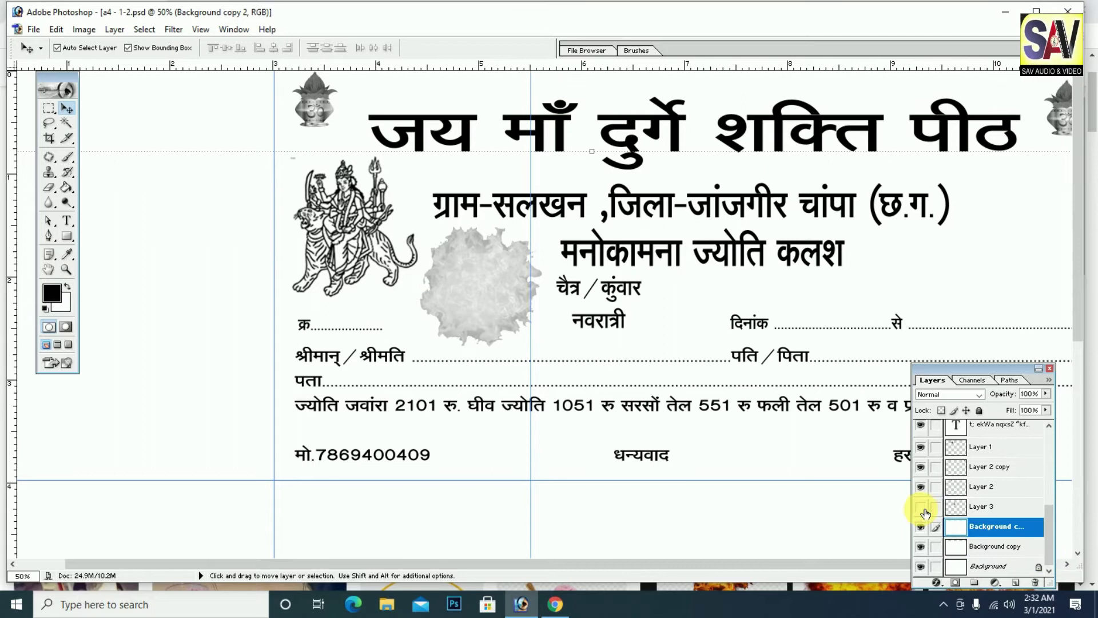
left_click(921, 507)
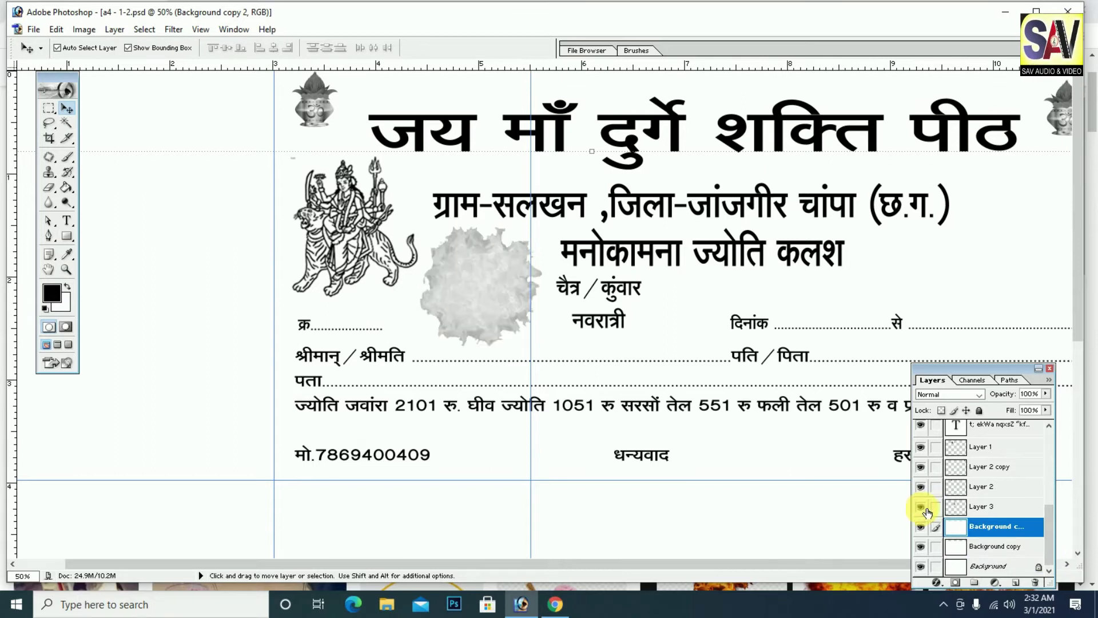
left_click(1003, 513)
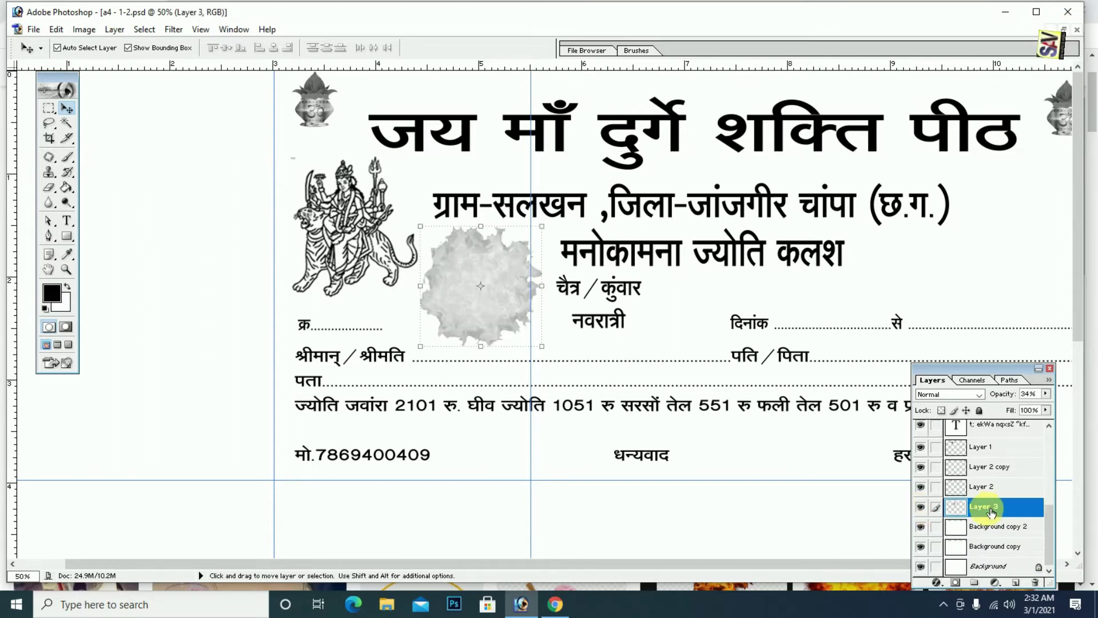
Lower the splash opacity to about 28% and move the Navratri heading back onto it.
left_click(1046, 393)
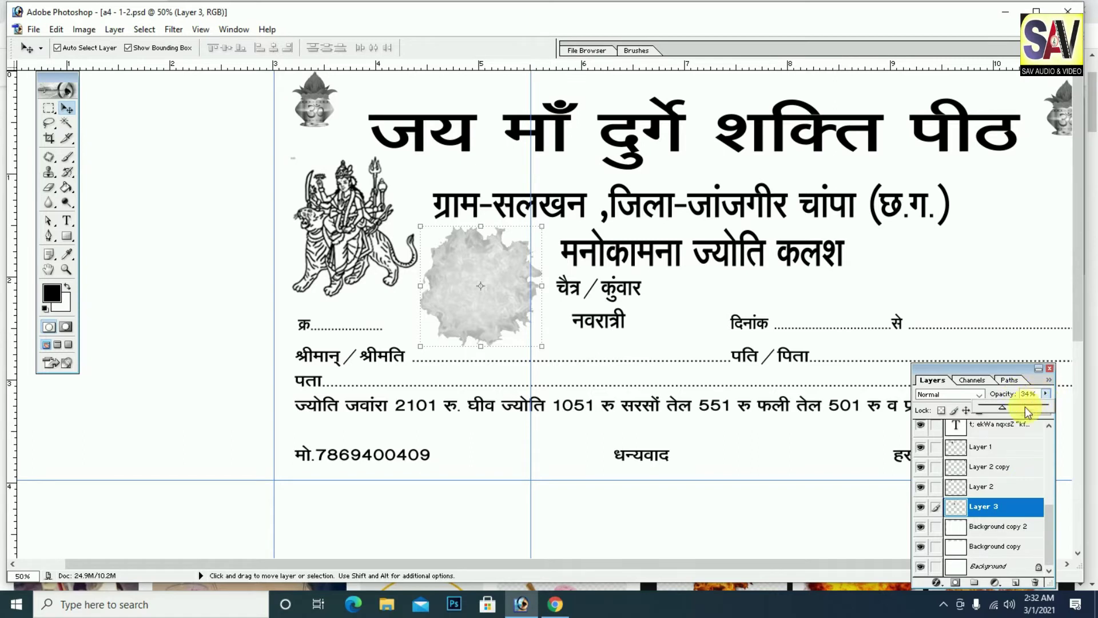
mouse_move(989, 409)
left_mouse_down()
mouse_move(974, 409)
mouse_move(999, 412)
left_mouse_up()
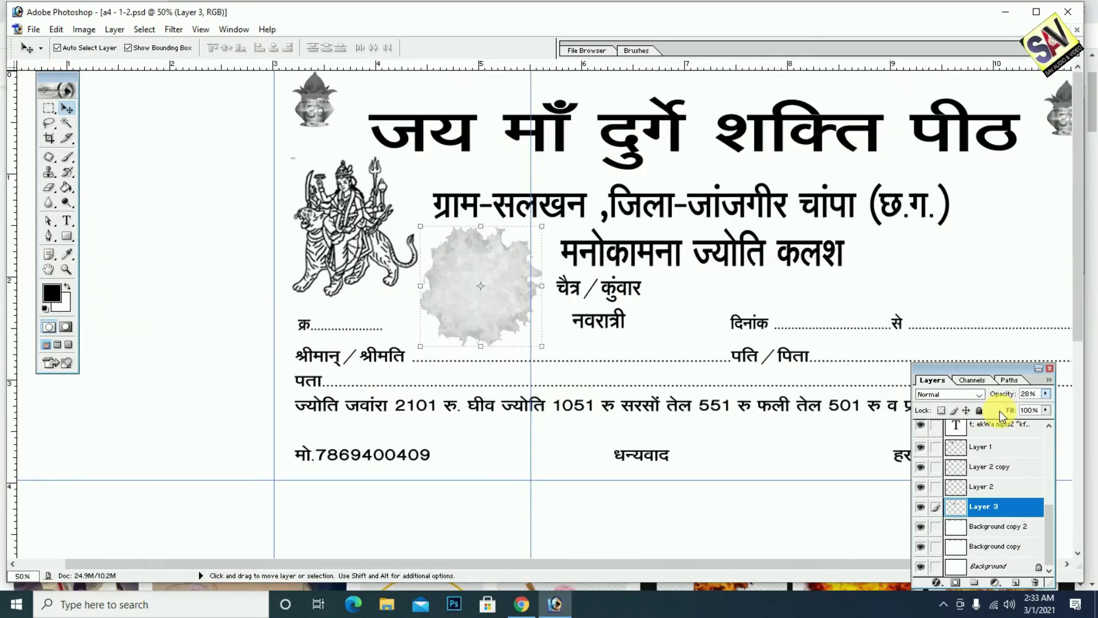
left_click(611, 288)
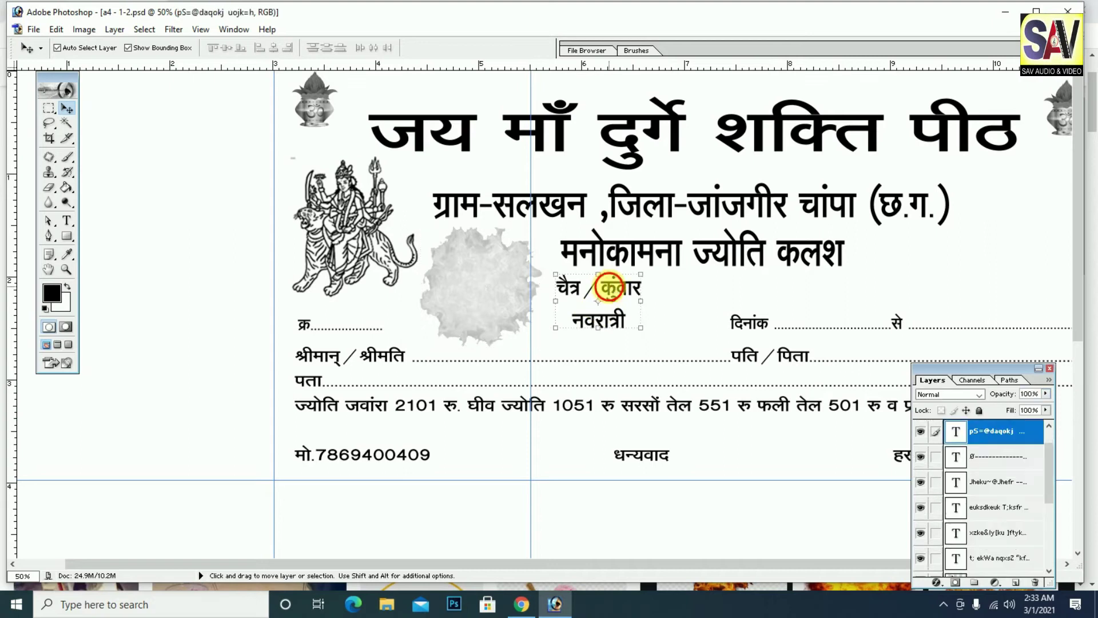
left_click_drag(615, 290, 497, 277)
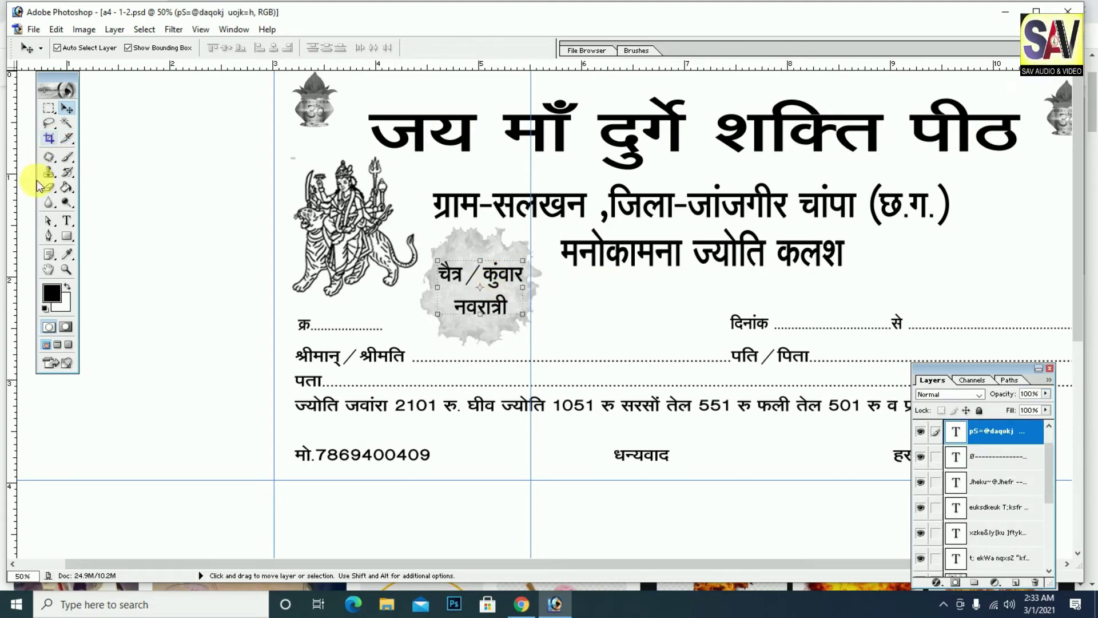
left_click(67, 222)
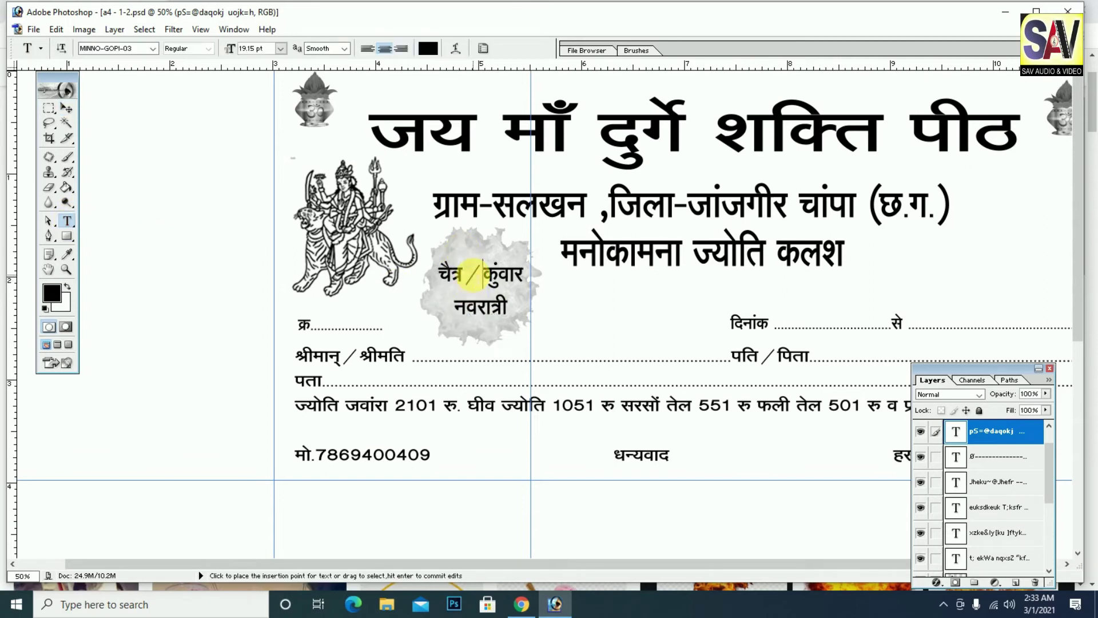
Set the चैत्र / कुंवार नवरात्री heading to the MINNO-GOPI-04 font.
left_click(478, 279)
key("ctrl+a")
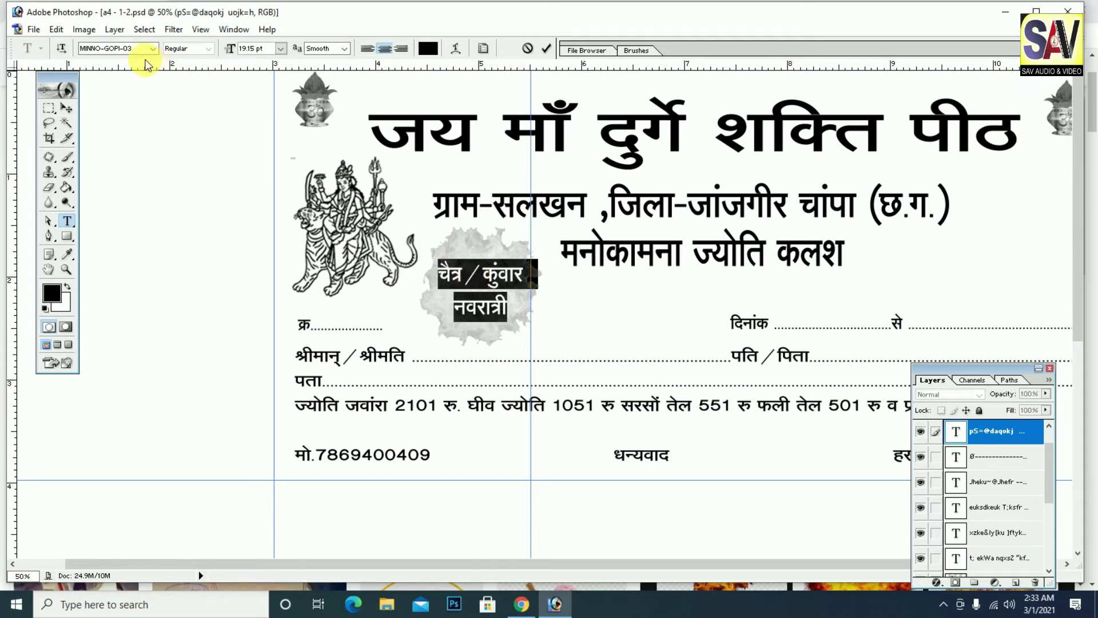
key("Down")
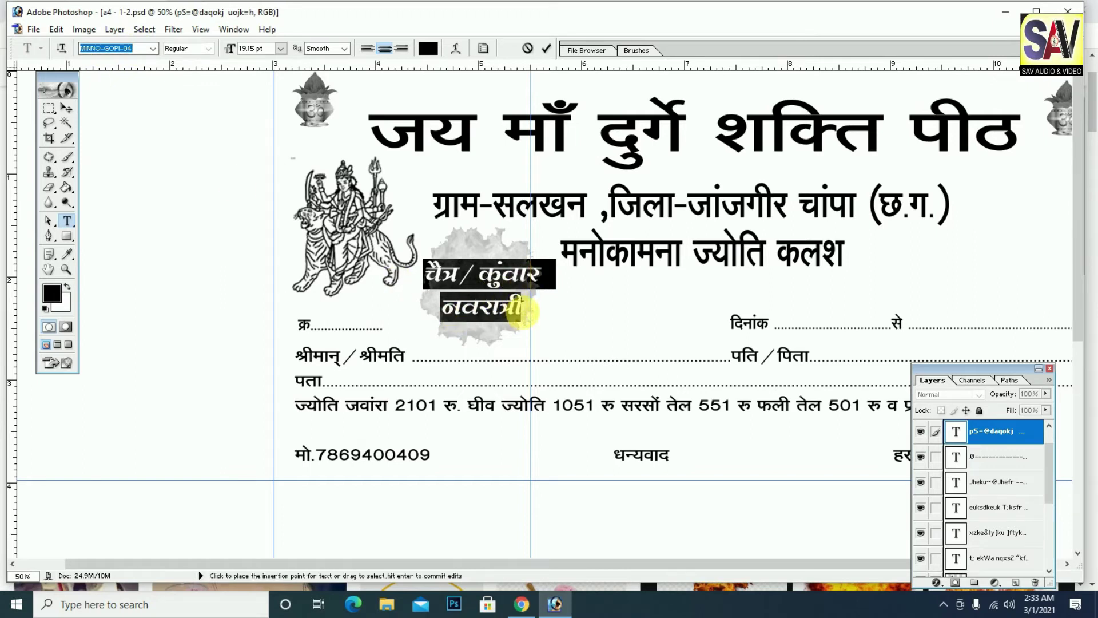
left_click(523, 310)
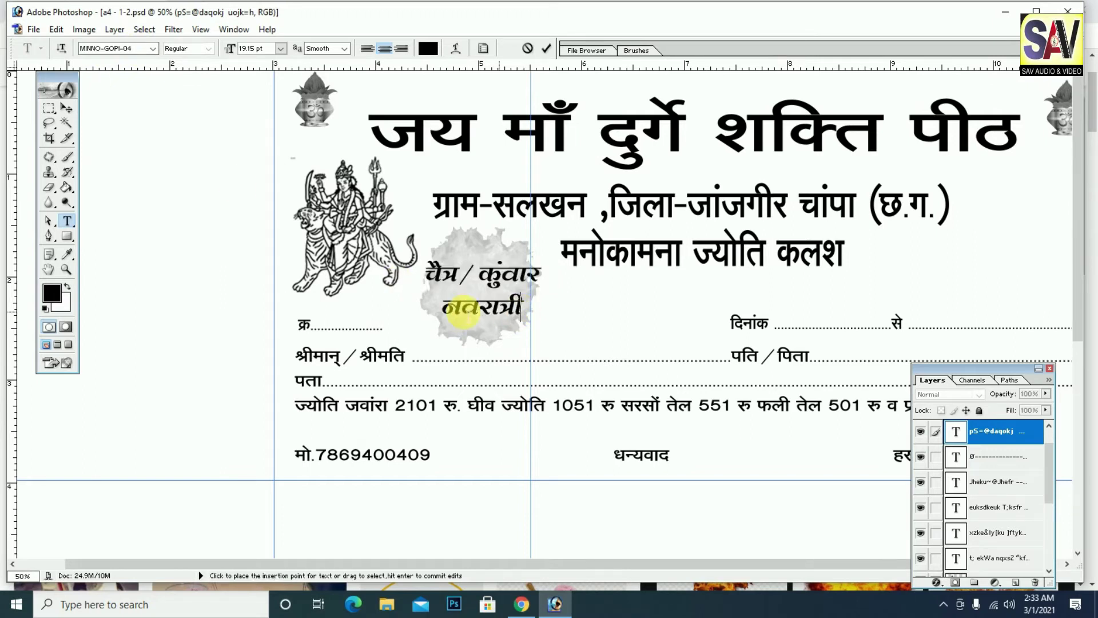
Narrow the heading to about 80% width and nudge it slightly right onto the splash.
left_click(68, 109)
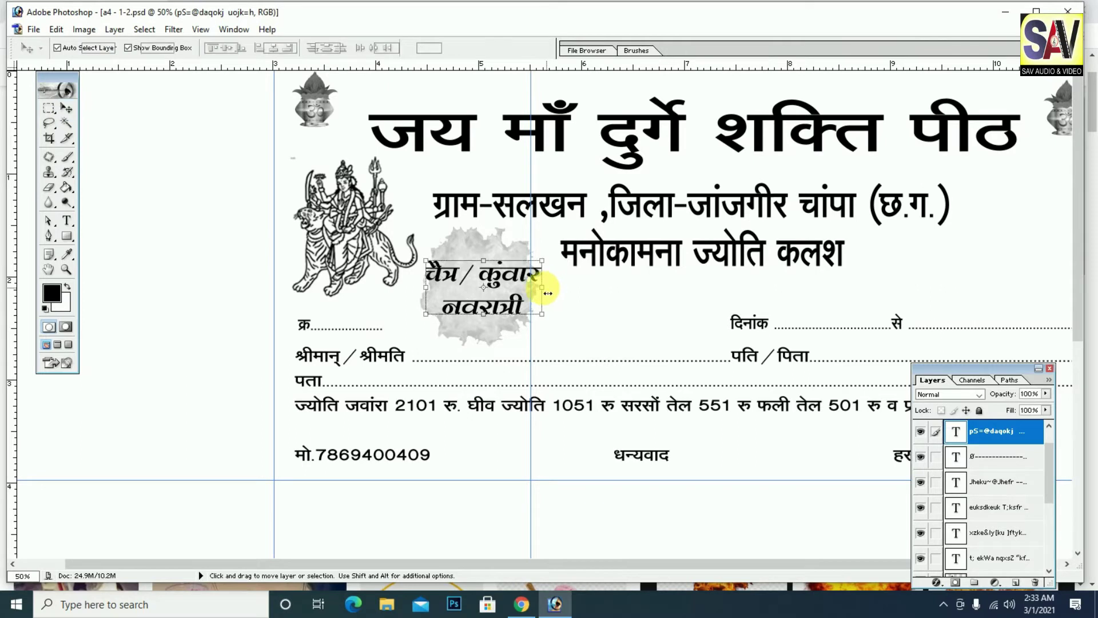
left_click_drag(553, 293, 521, 287)
key("shift+Right")
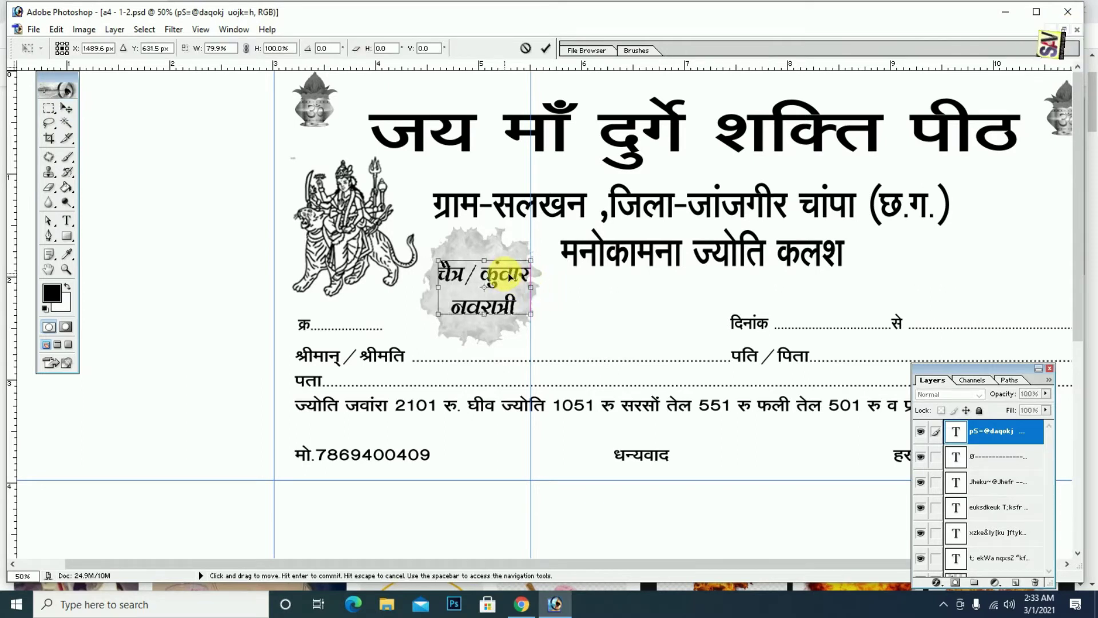
key("Return")
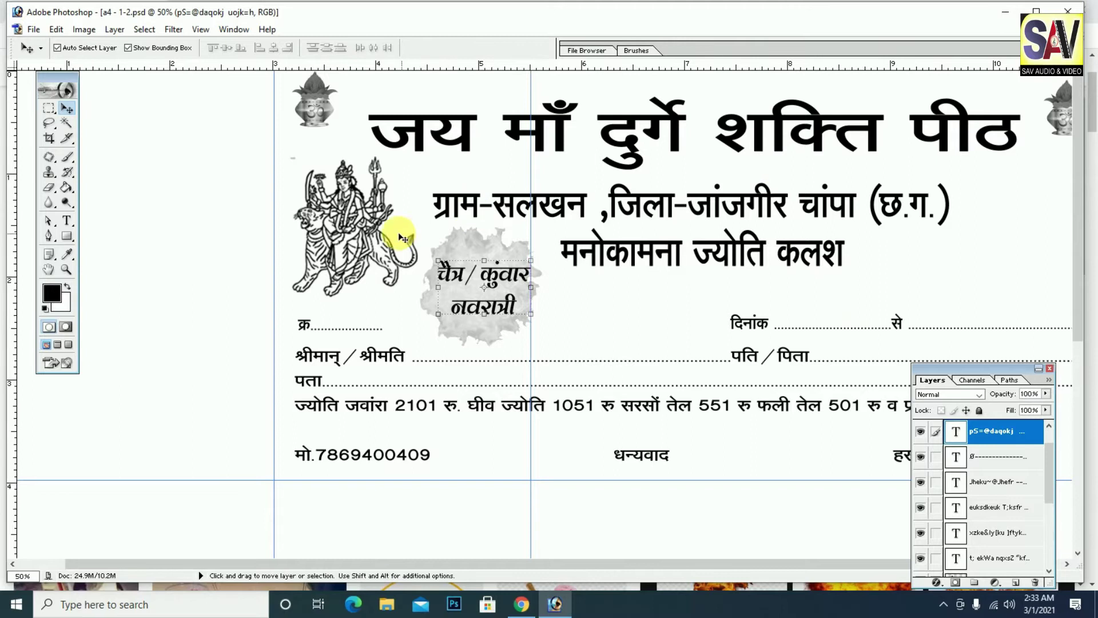
Duplicate the Durga-on-tiger image and drag the copy toward the card centre.
left_click(347, 217)
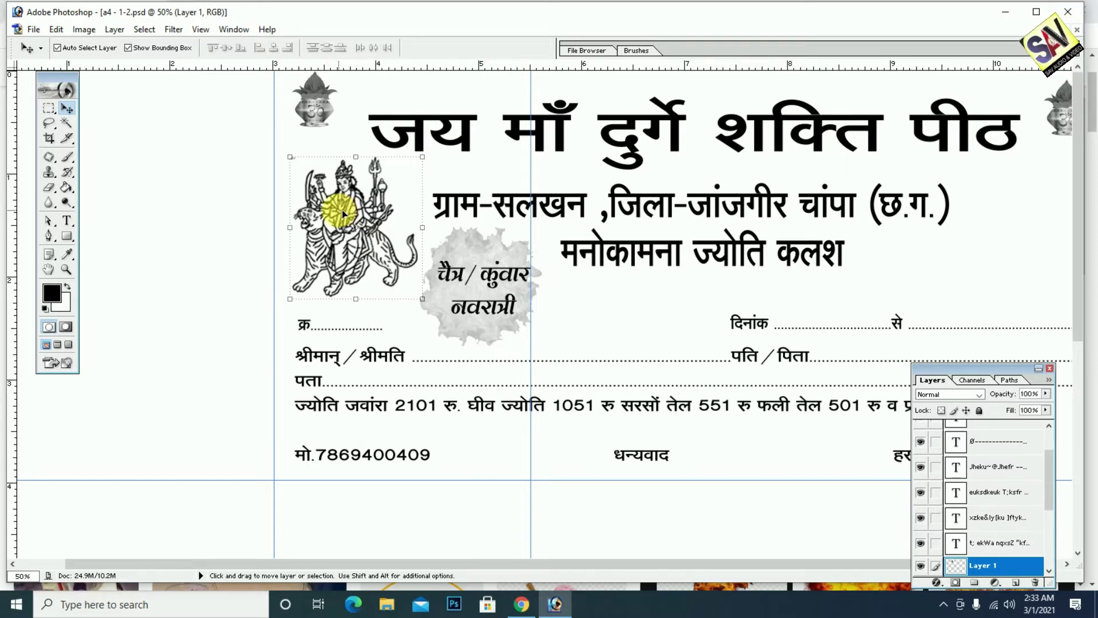
left_click_drag(342, 210, 638, 277)
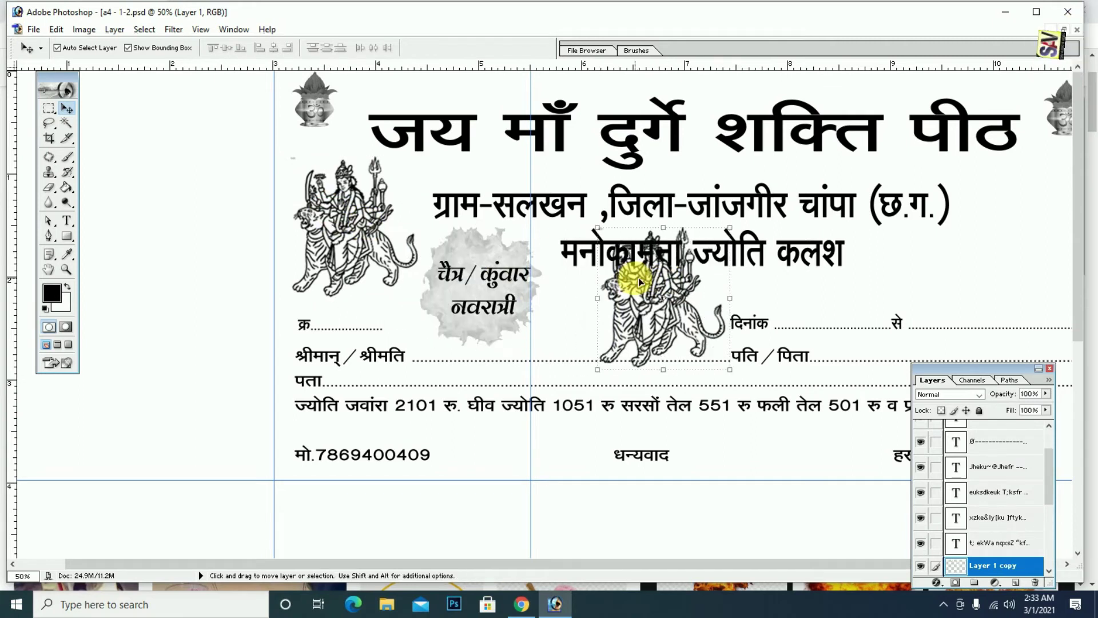
left_click_drag(658, 295, 665, 309)
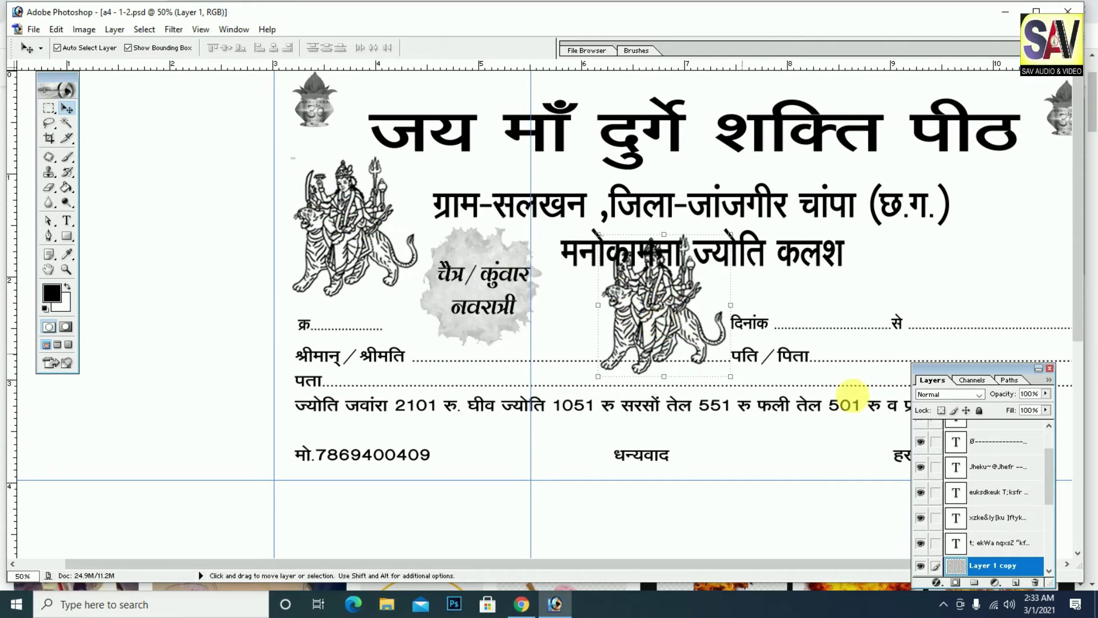
Move the copy's layer beneath the text layers and place it below the third heading.
left_click_drag(1000, 366, 998, 196)
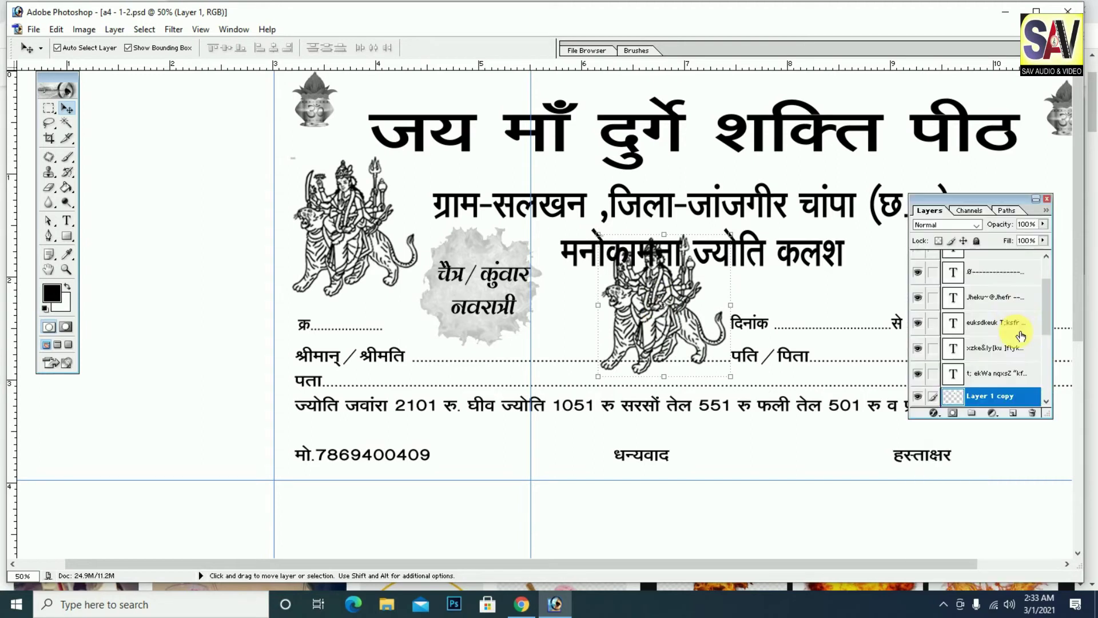
left_click_drag(1051, 302, 1049, 354)
left_click_drag(996, 258, 1000, 351)
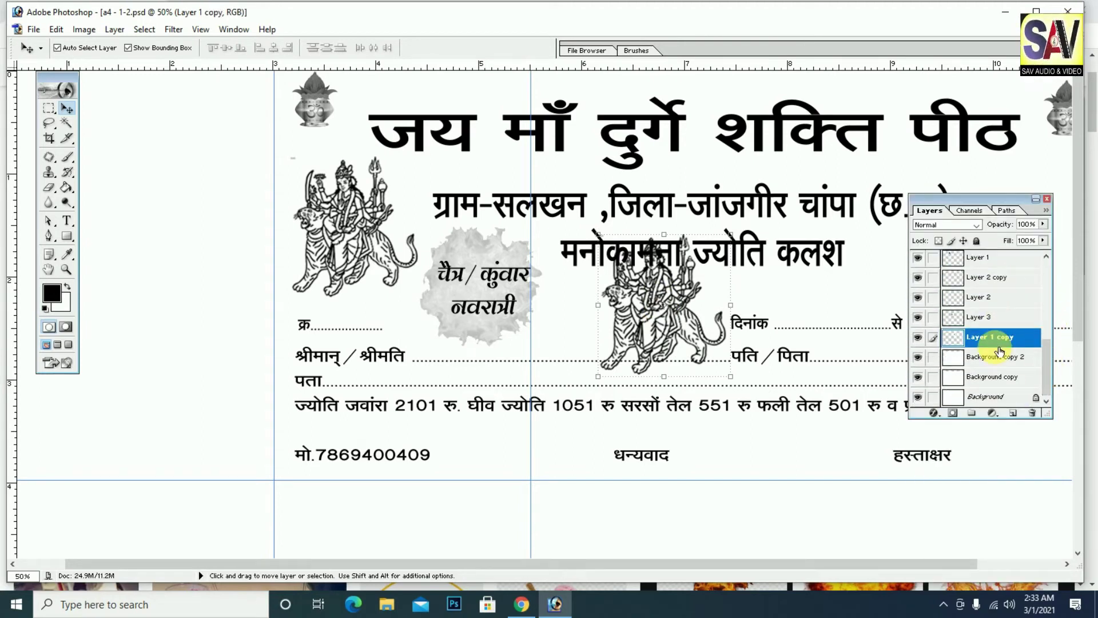
left_click_drag(647, 190, 662, 283)
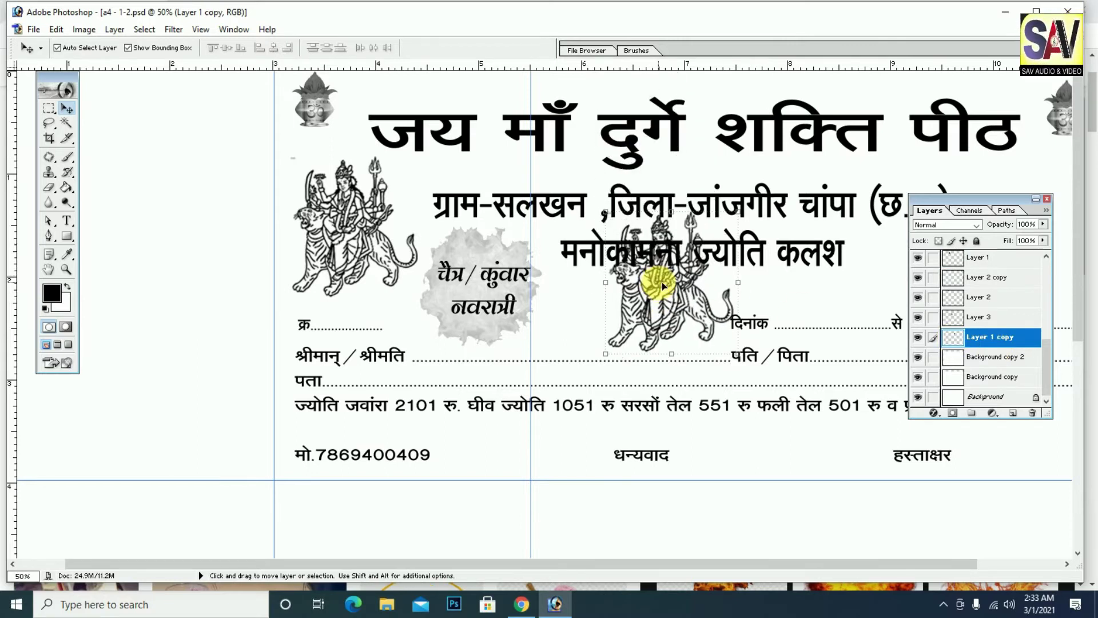
key("ctrl+minus")
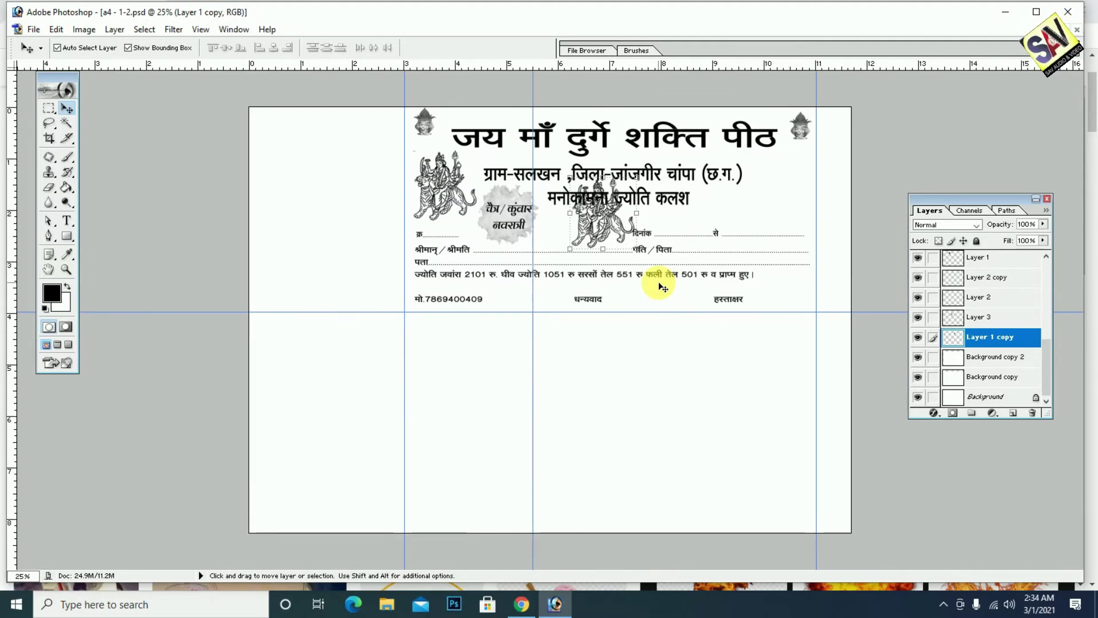
Enlarge the copied Durga image to about 270% across the middle of the card.
key("shift+alt")
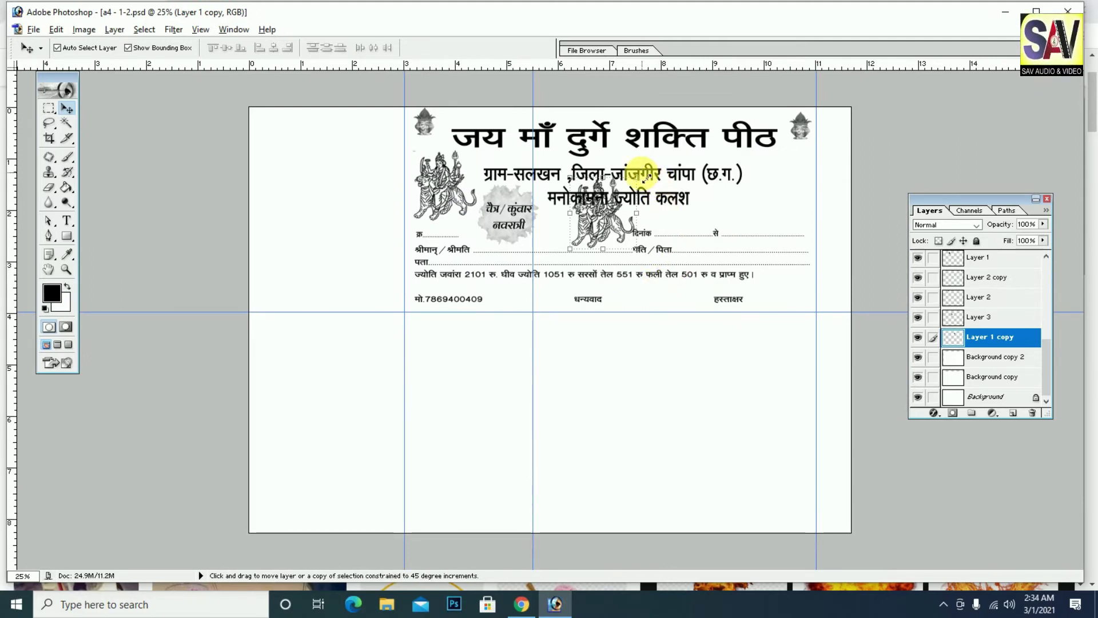
left_click_drag(645, 179, 704, 122)
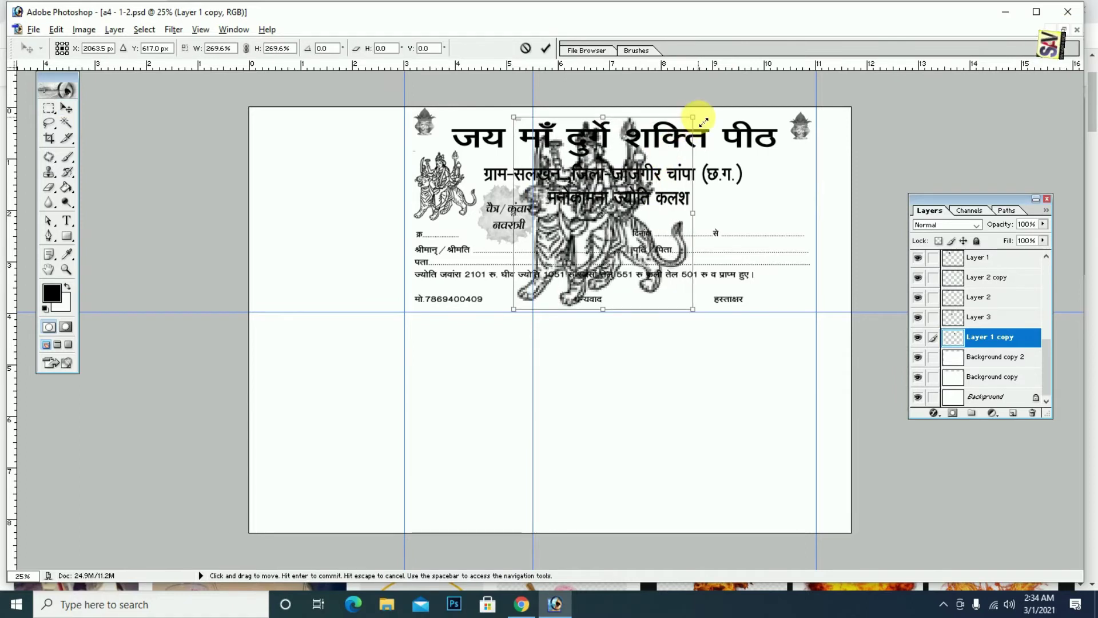
left_click_drag(610, 163, 610, 158)
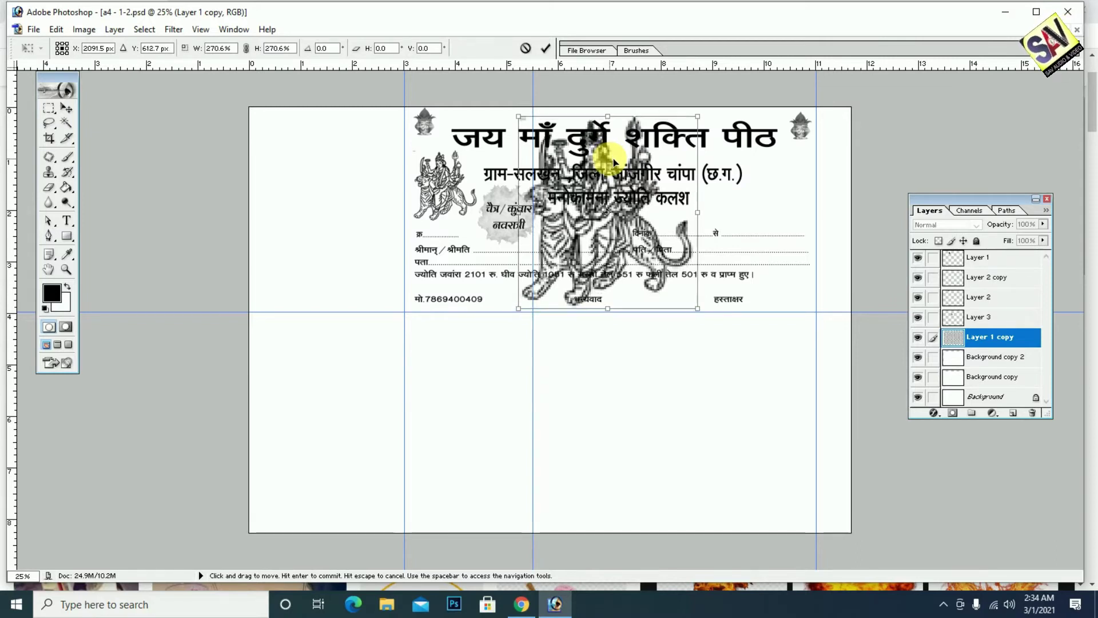
key("Return")
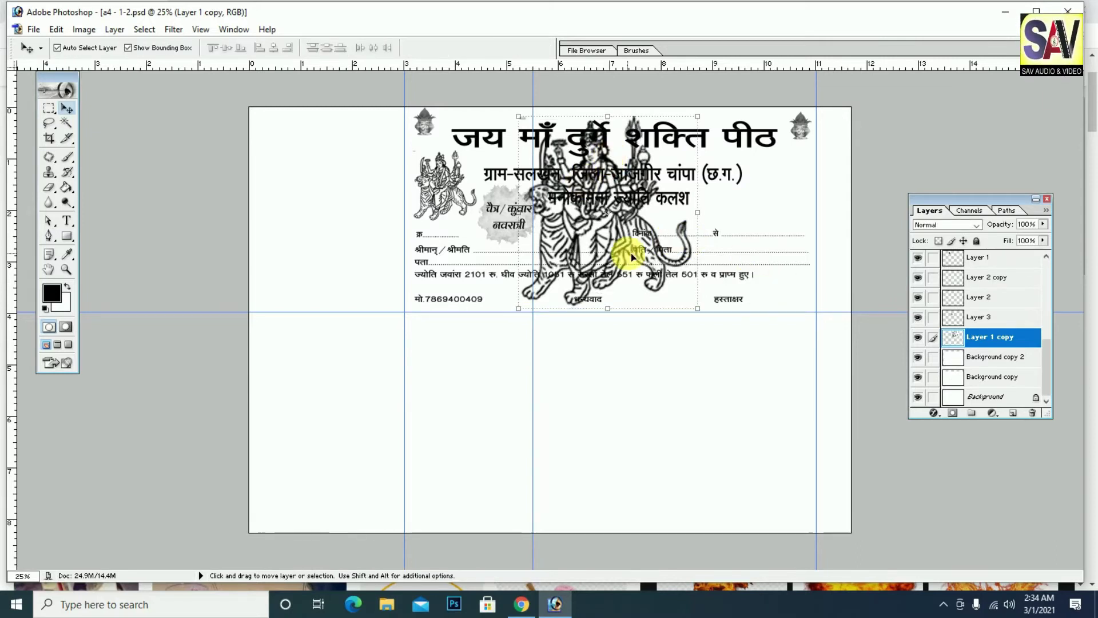
Lower the Durga image's opacity and shift it right to centre the watermark.
left_click(1042, 224)
left_click_drag(1042, 236, 1001, 237)
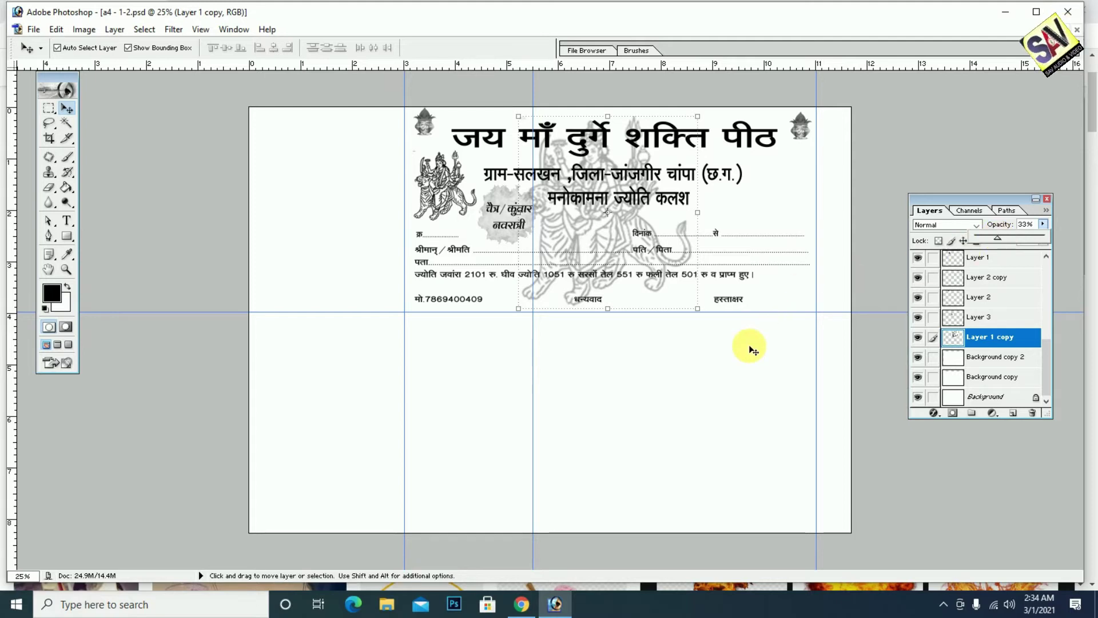
key("ctrl+plus")
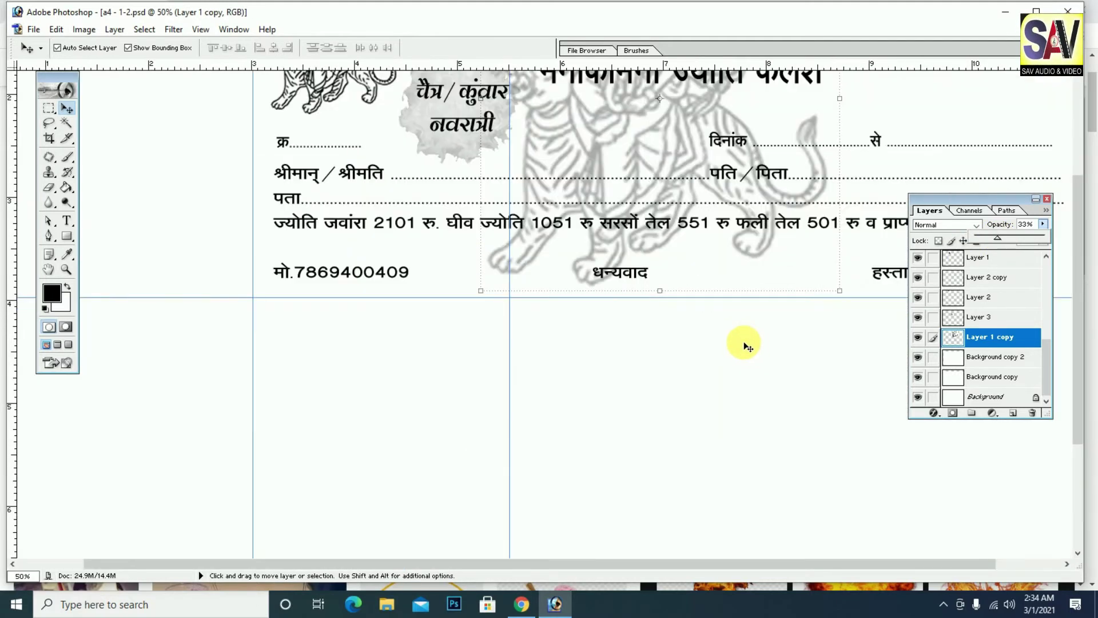
scroll(744, 346, "up", 3)
scroll(732, 358, "up", 3)
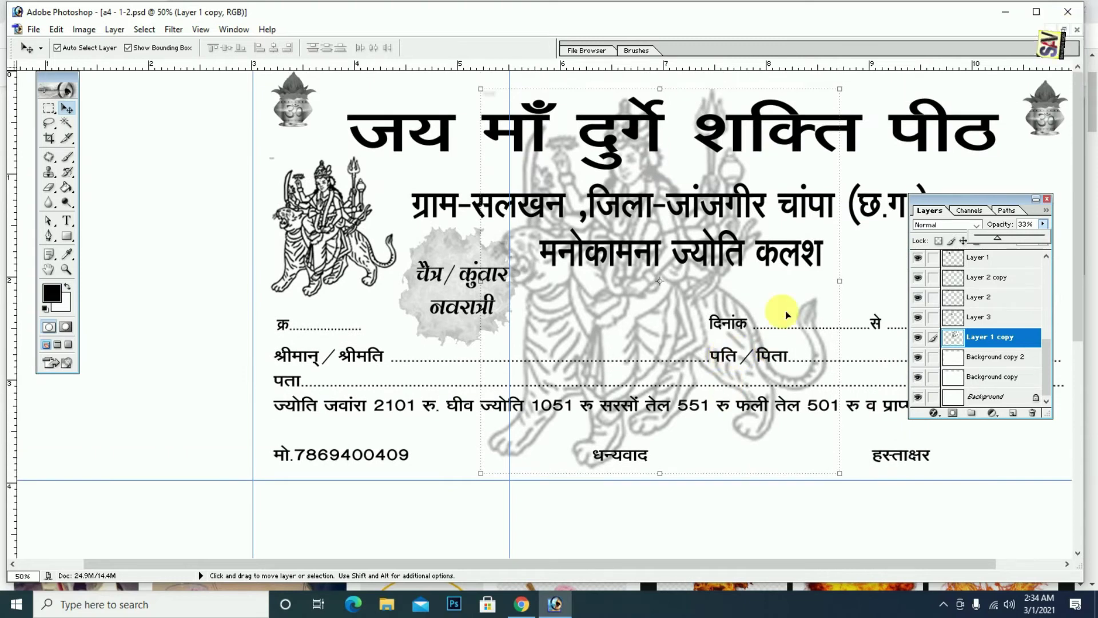
mouse_move(658, 176)
left_mouse_down()
mouse_move(698, 178)
mouse_move(679, 166)
left_mouse_up()
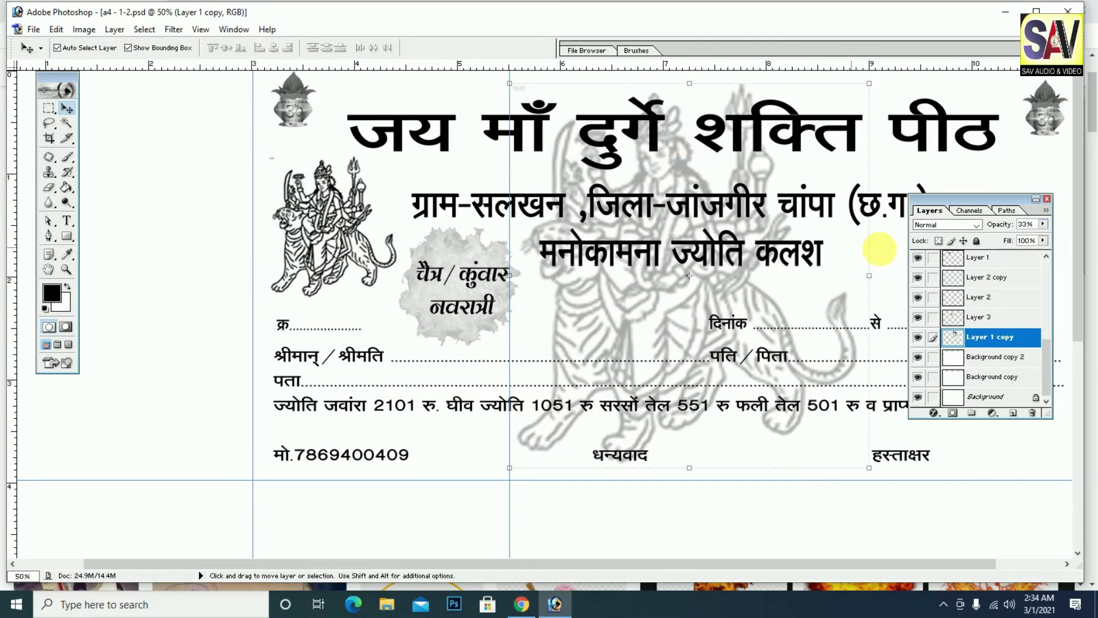
Fine-tune the Durga watermark's opacity down to 17%.
left_click(1043, 224)
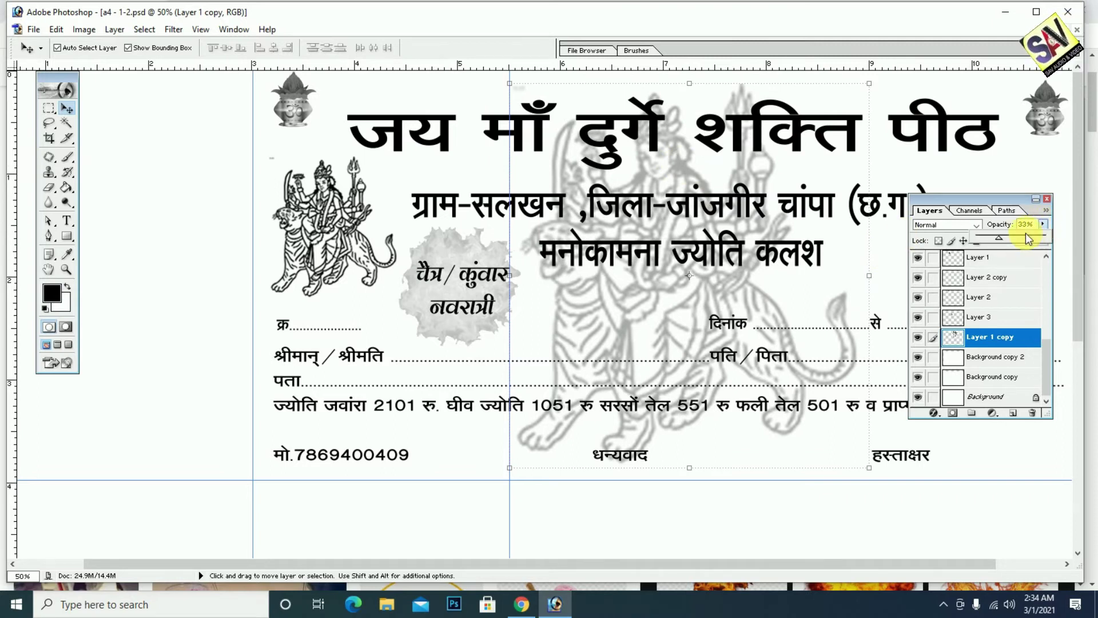
left_click_drag(999, 238, 988, 238)
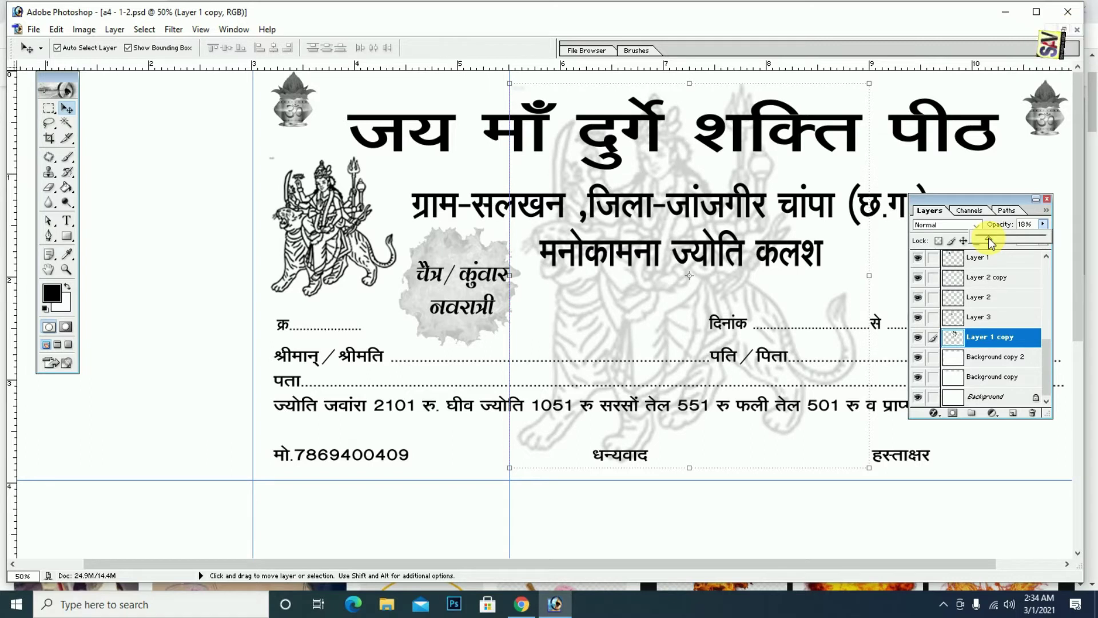
left_click_drag(988, 238, 986, 238)
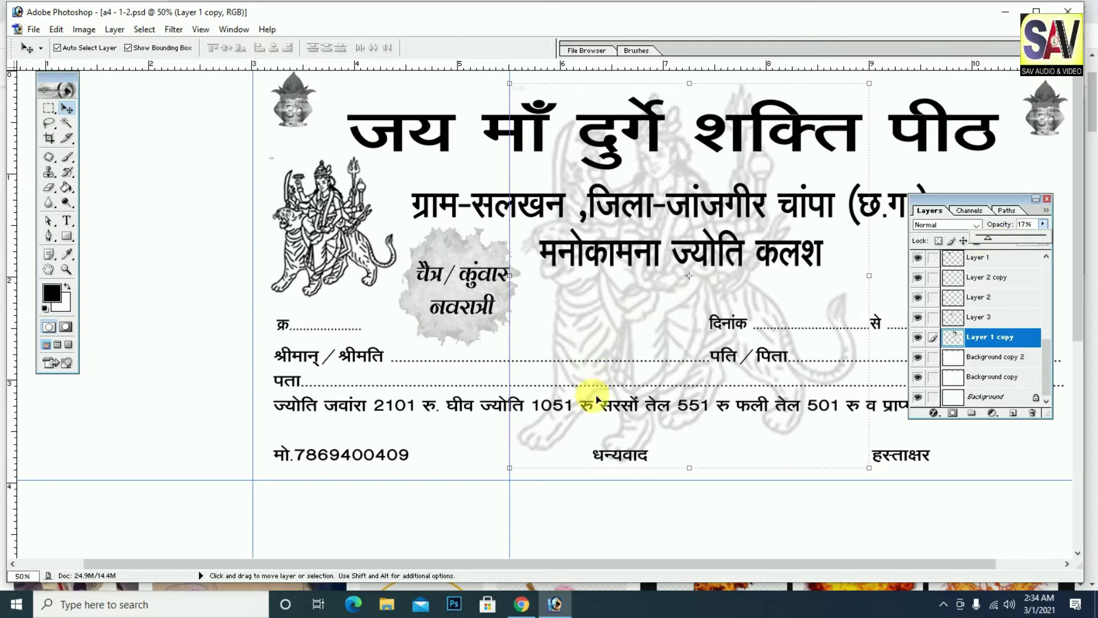
key("ctrl+minus")
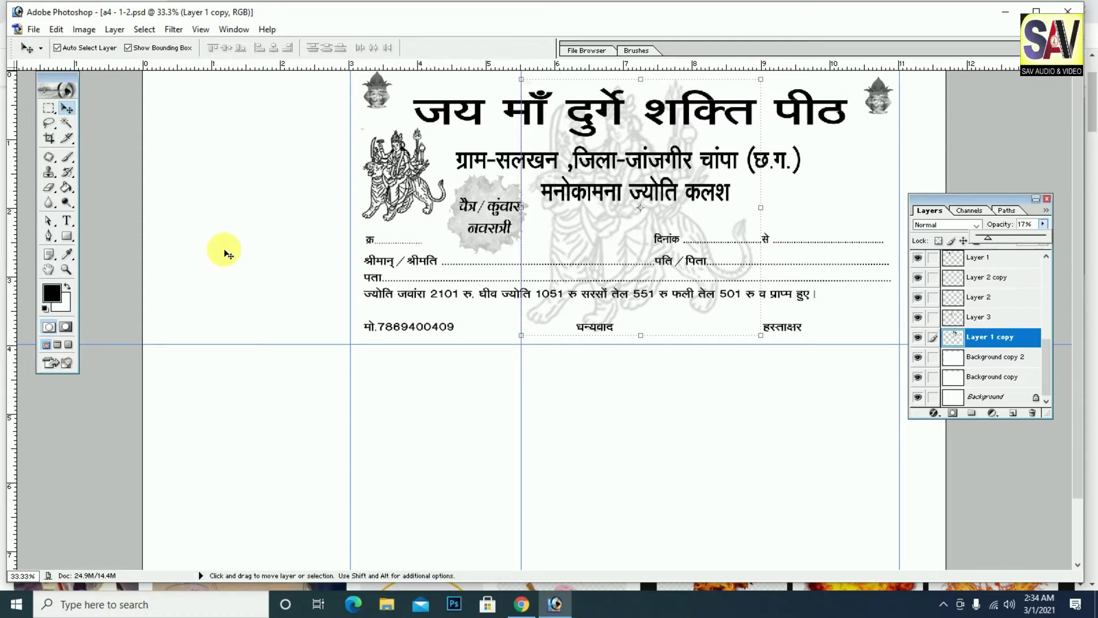
Set the जय माँ दुर्गे शक्ति पीठ title to the MINNO-GOPI-04 font.
left_click(67, 221)
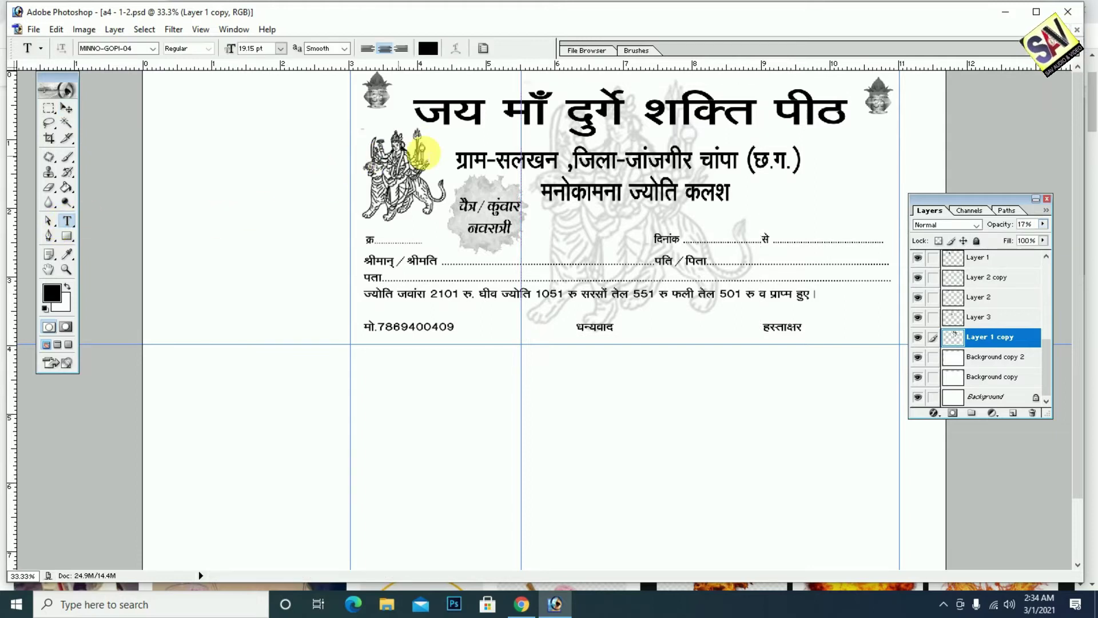
left_click(470, 121)
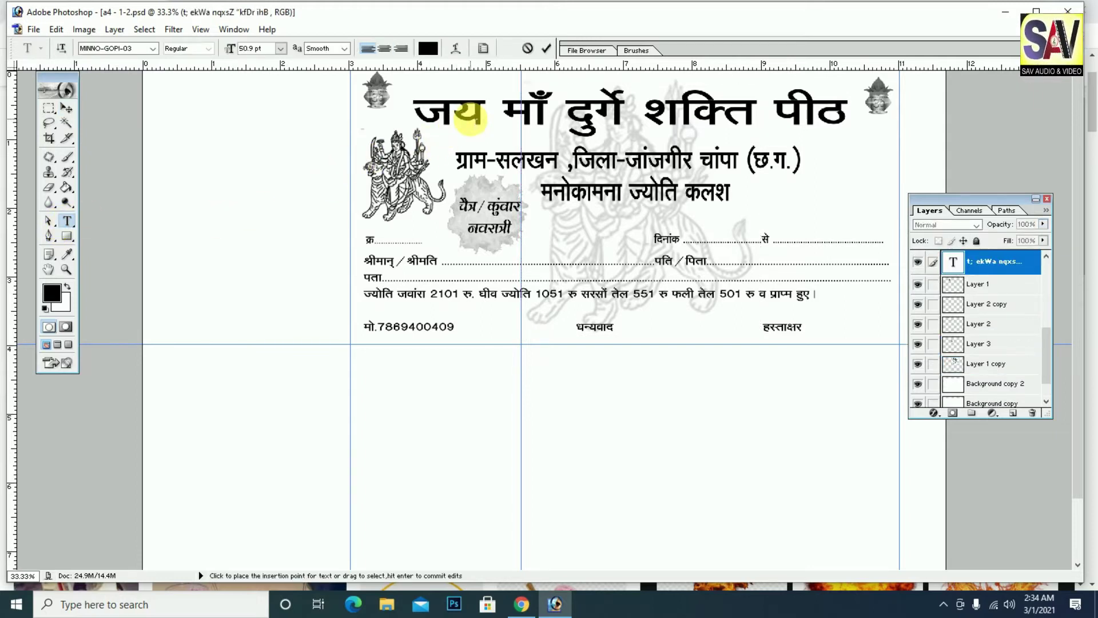
key("ctrl+a")
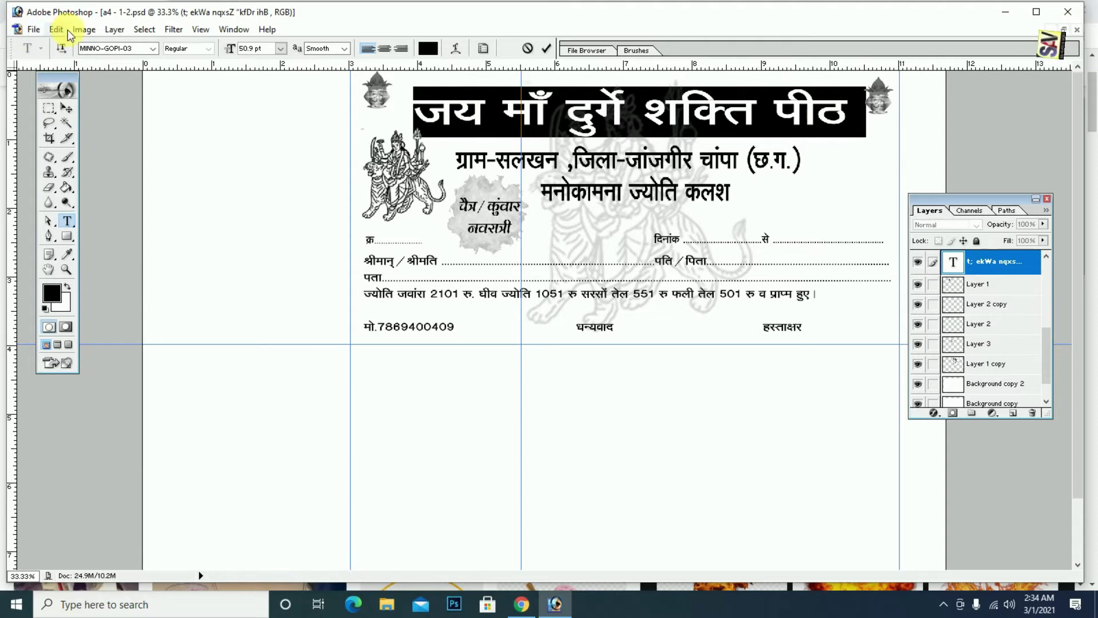
left_click(136, 49)
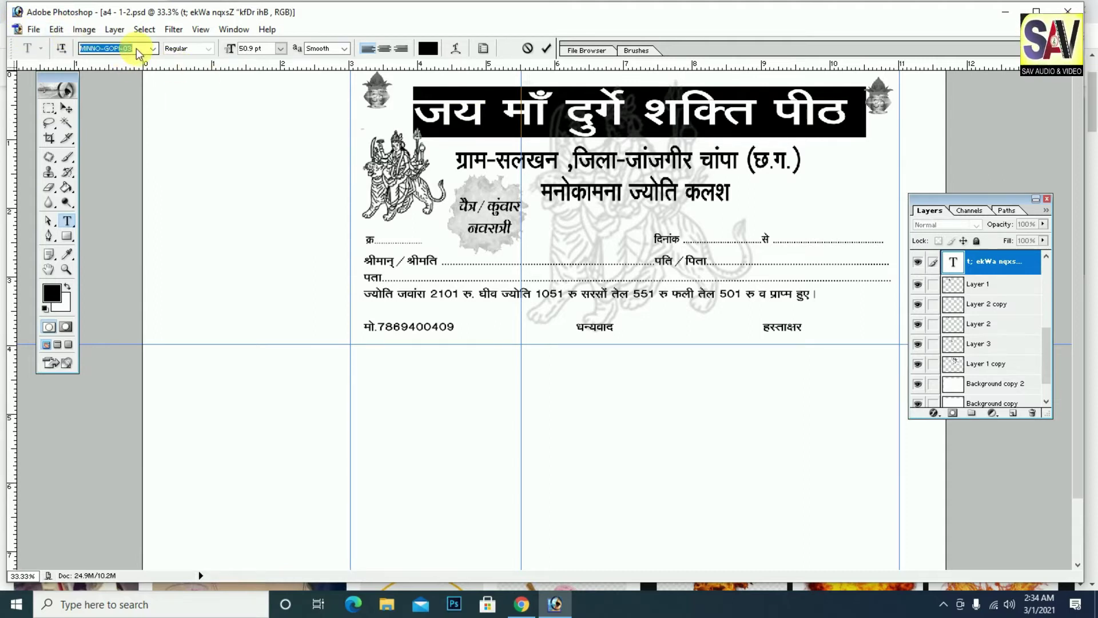
key("Down")
key("Down")
key("Down")
key("Down")
key("Down")
key("Down")
key("Down")
key("Down")
key("Down")
key("Down")
key("Down")
key("Down")
key("Down")
key("Down")
key("Down")
key("Down")
key("Down")
key("Down")
key("Down")
key("Down")
key("Down")
key("Down")
key("Down")
key("Down")
key("Down")
key("Down")
key("Down")
key("Down")
key("Down")
key("Down")
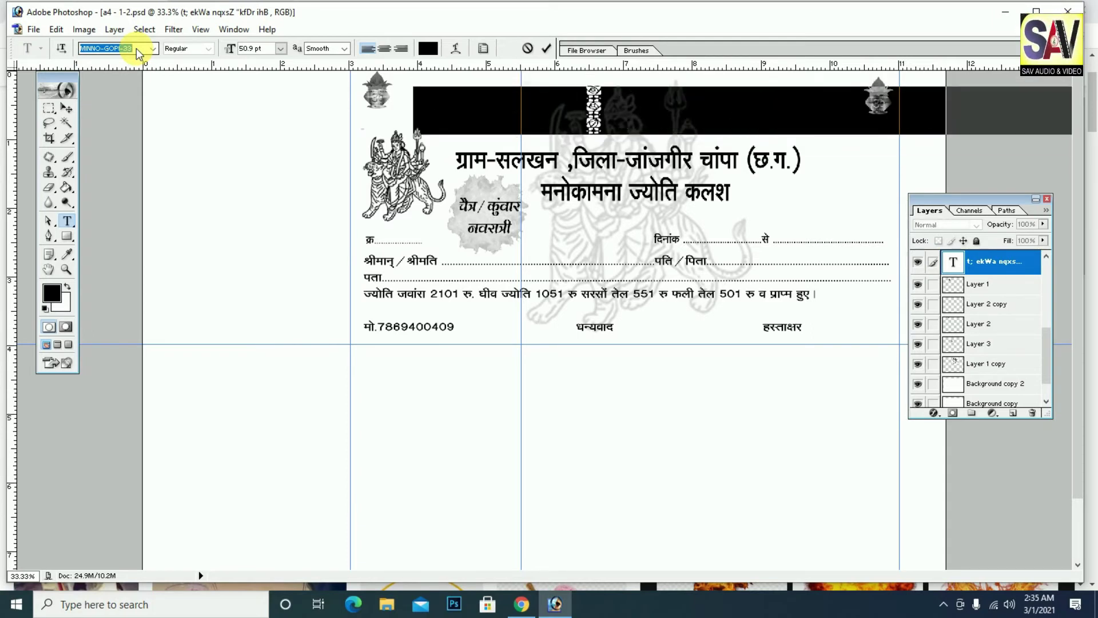
key("Up")
key("Up")
key("Up")
key("Up")
key("Up")
key("Up")
key("Up")
key("Up")
key("Up")
key("Up")
key("Up")
key("Up")
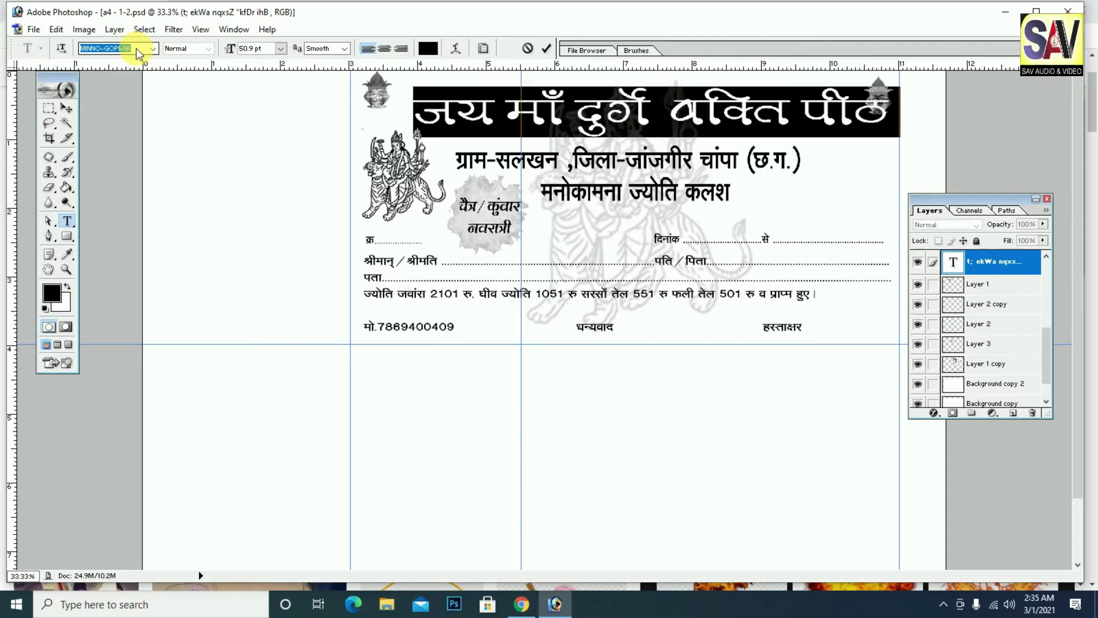
key("Up")
key("Up")
key("Up")
key("Up")
key("Up")
key("Up")
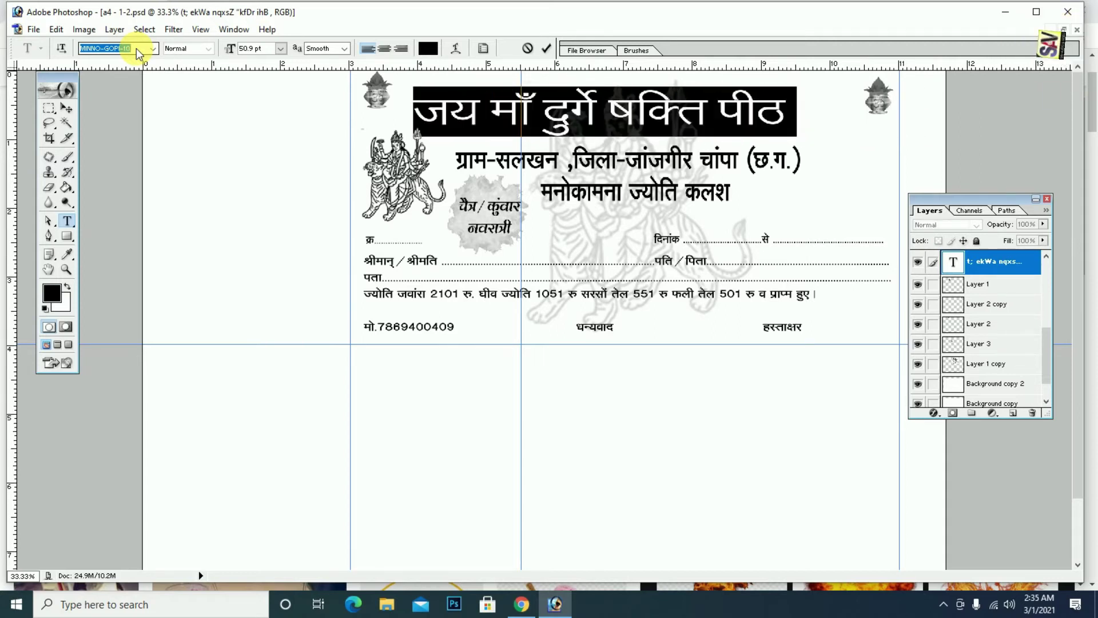
key("Up")
key("Up")
key("Up")
key("Up")
key("Up")
key("Up")
key("Up")
key("Down")
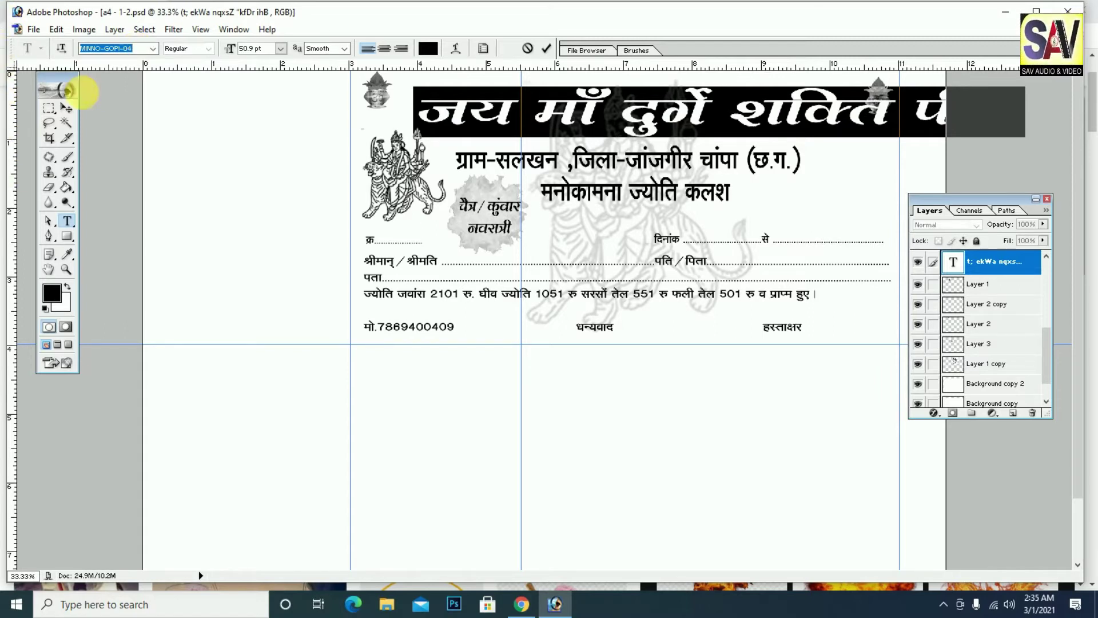
Narrow the title to about 74% width so it fits between the kalash ornaments.
left_click(68, 109)
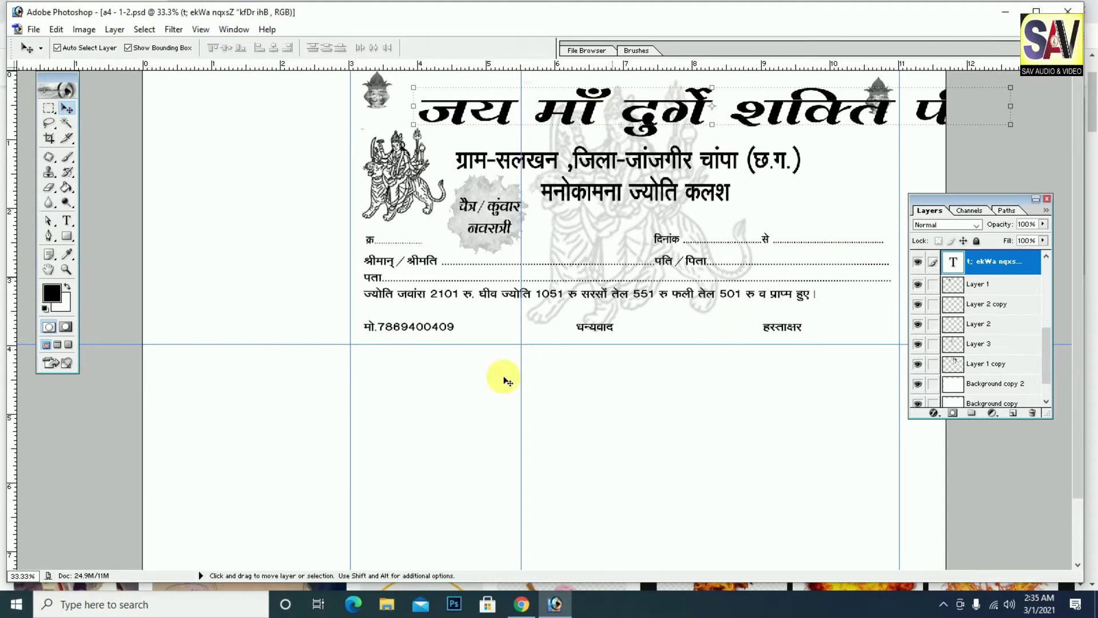
left_click_drag(1011, 106, 864, 109)
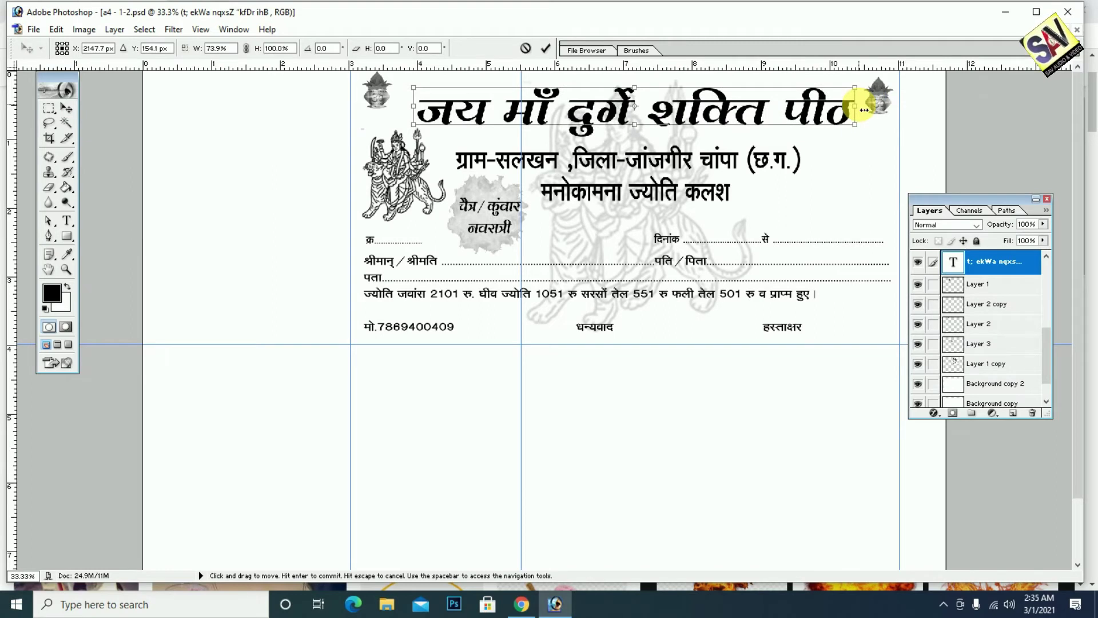
key("Return")
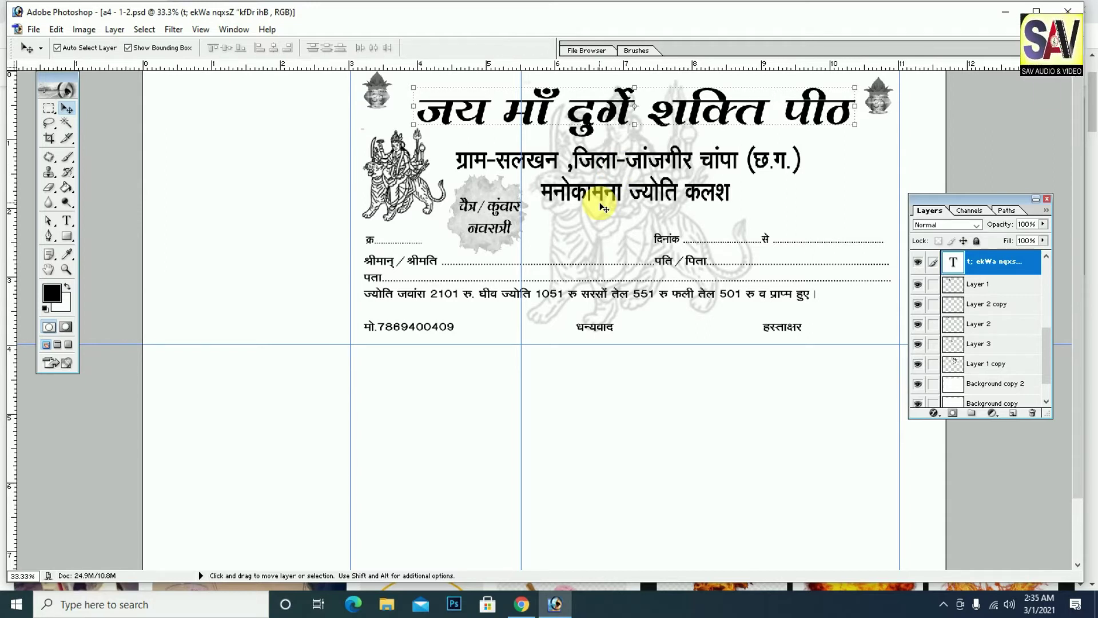
Nudge the address line up and give the मनोकामना ज्योति कलश line a bolder, wider font.
left_click(715, 153)
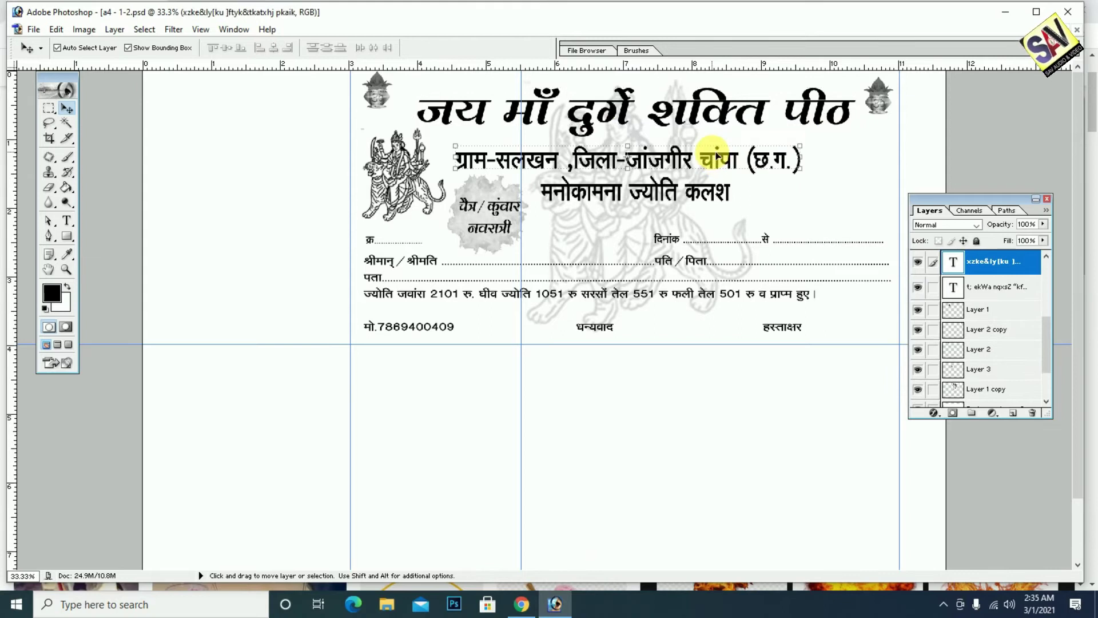
left_click_drag(718, 153, 725, 151)
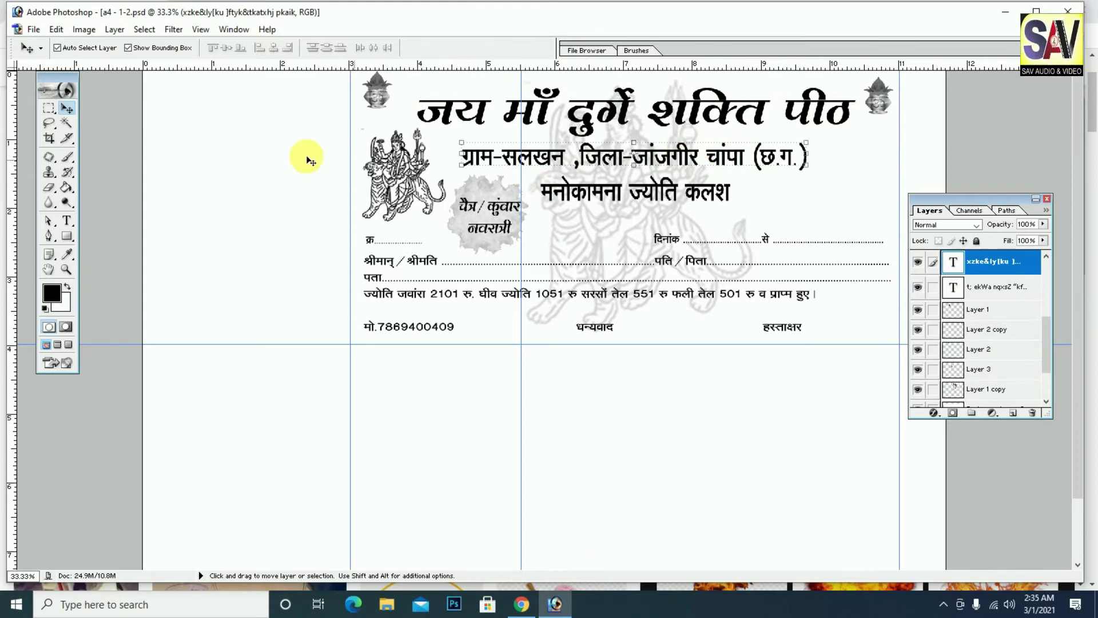
left_click(67, 222)
left_click(598, 201)
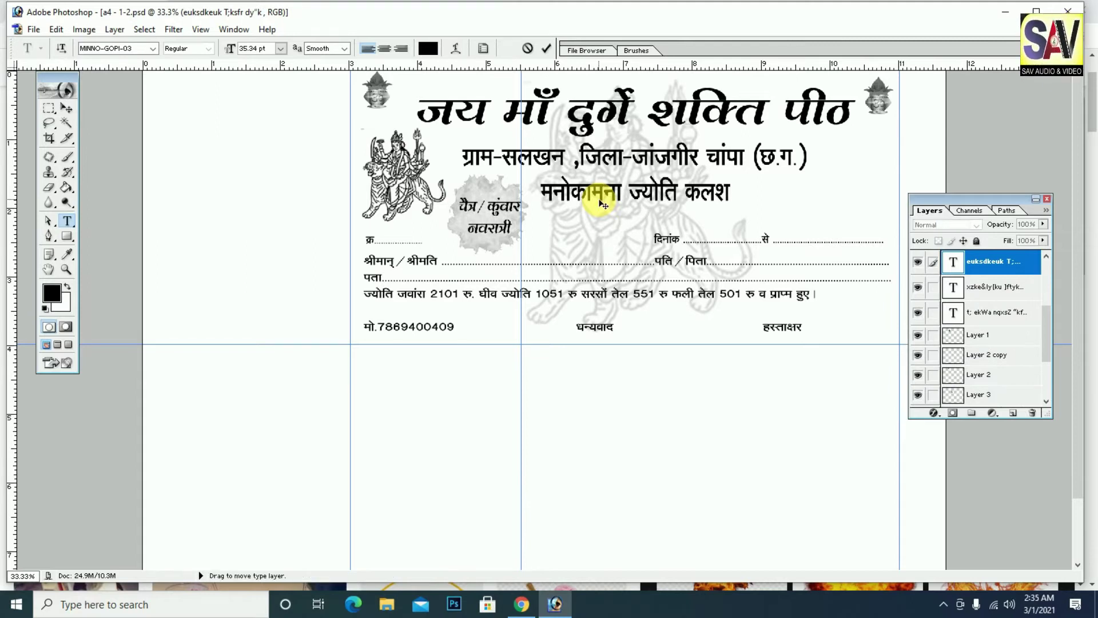
key("ctrl+a")
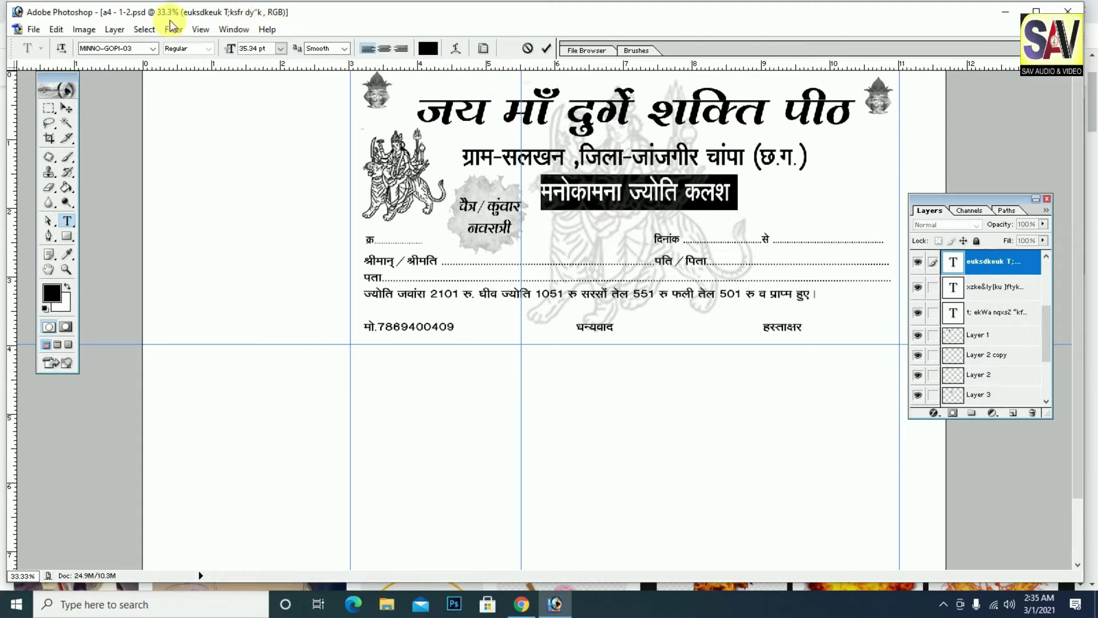
left_click(134, 51)
key("Down")
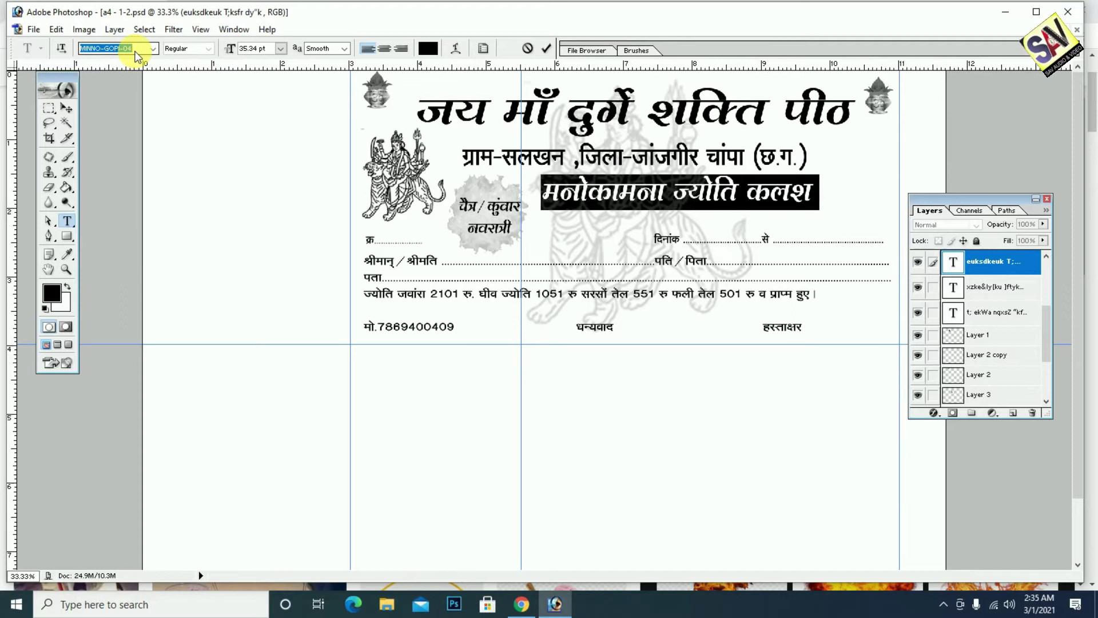
key("Down")
key("Down")
key("Down")
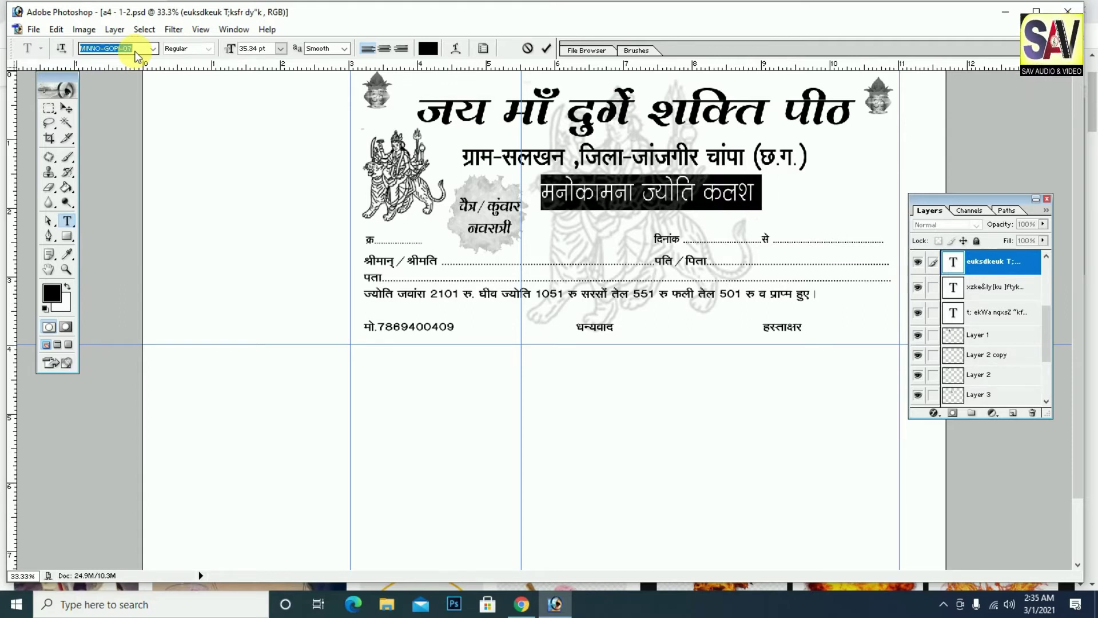
key("Up")
key("Up")
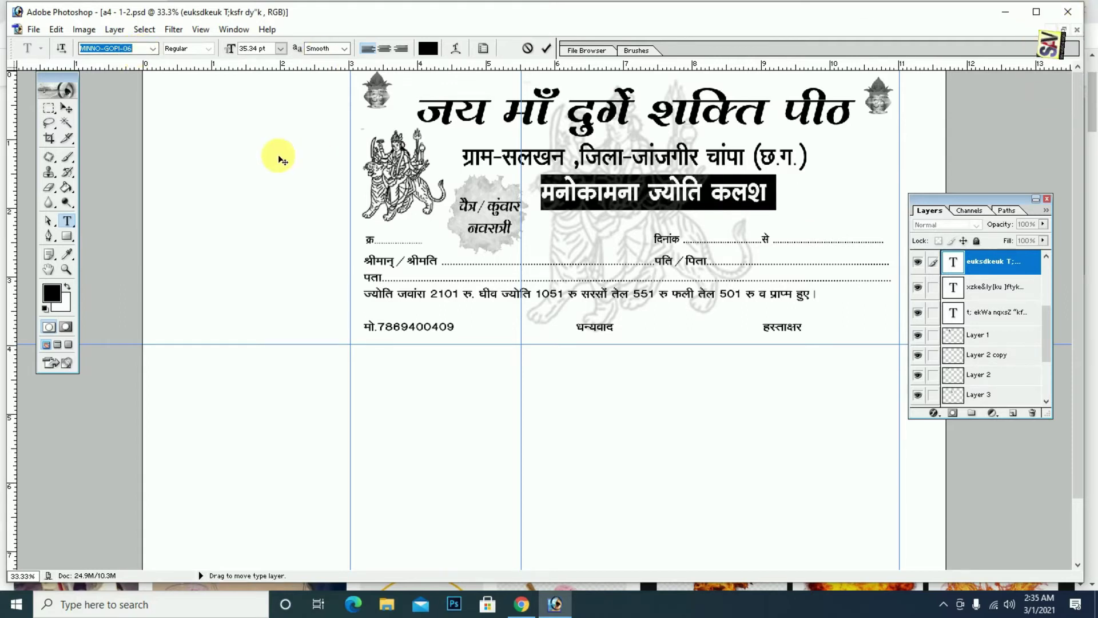
Recentre the मनोकामना ज्योति कलश line under the address line, adjusting the vertical guide.
left_click(66, 107)
left_click_drag(734, 193, 728, 197)
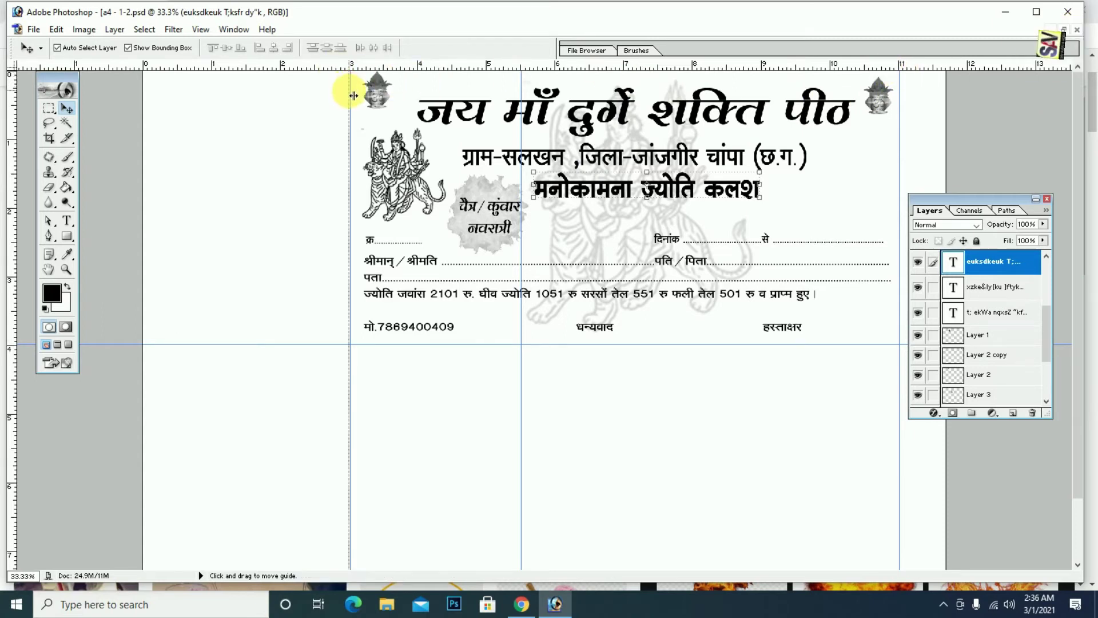
left_click_drag(354, 92, 353, 94)
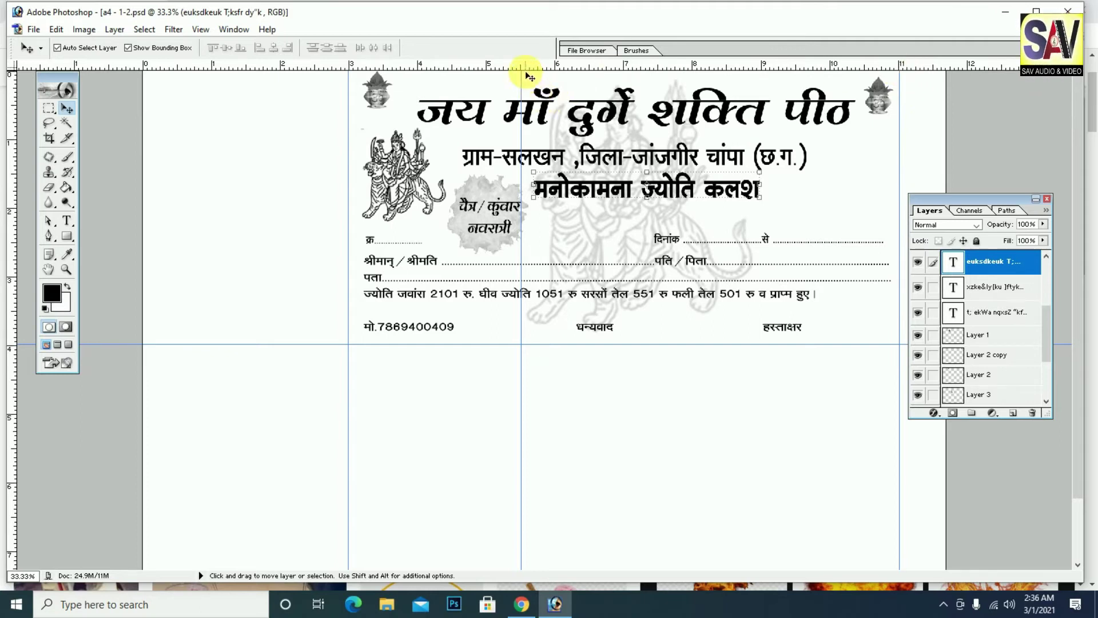
mouse_move(686, 195)
left_mouse_down()
mouse_move(577, 192)
mouse_move(674, 195)
left_mouse_up()
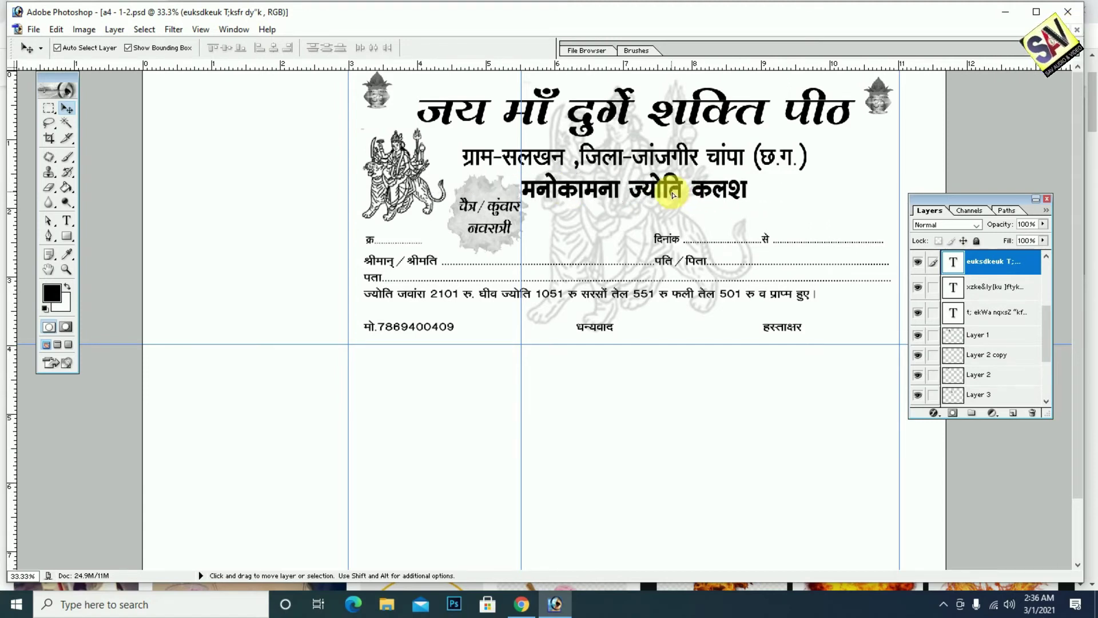
left_click(725, 188)
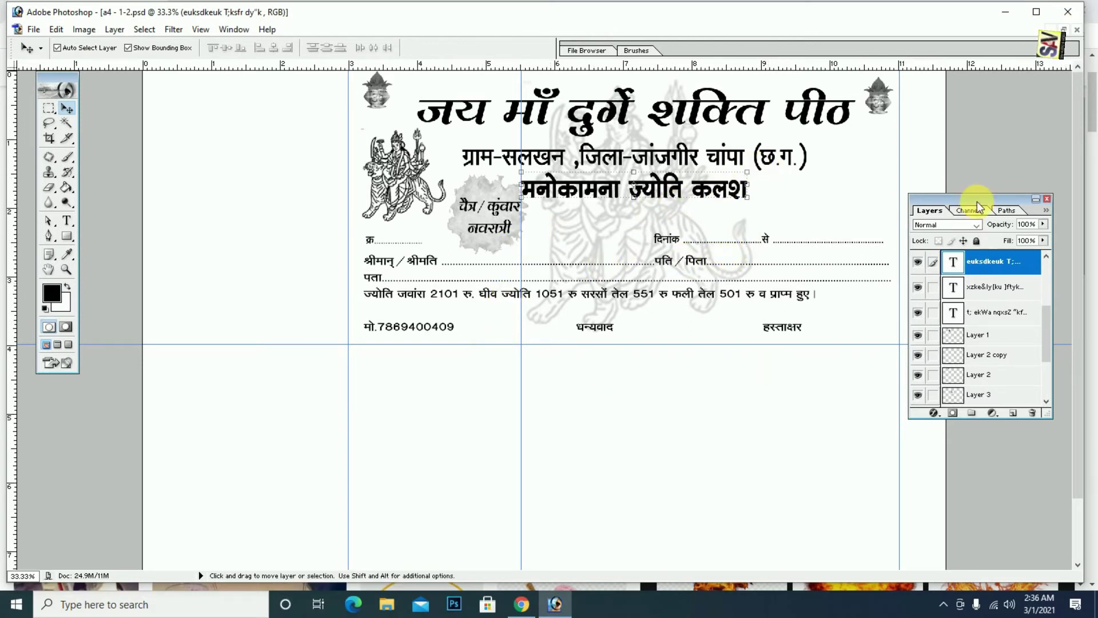
left_click_drag(959, 197, 1003, 190)
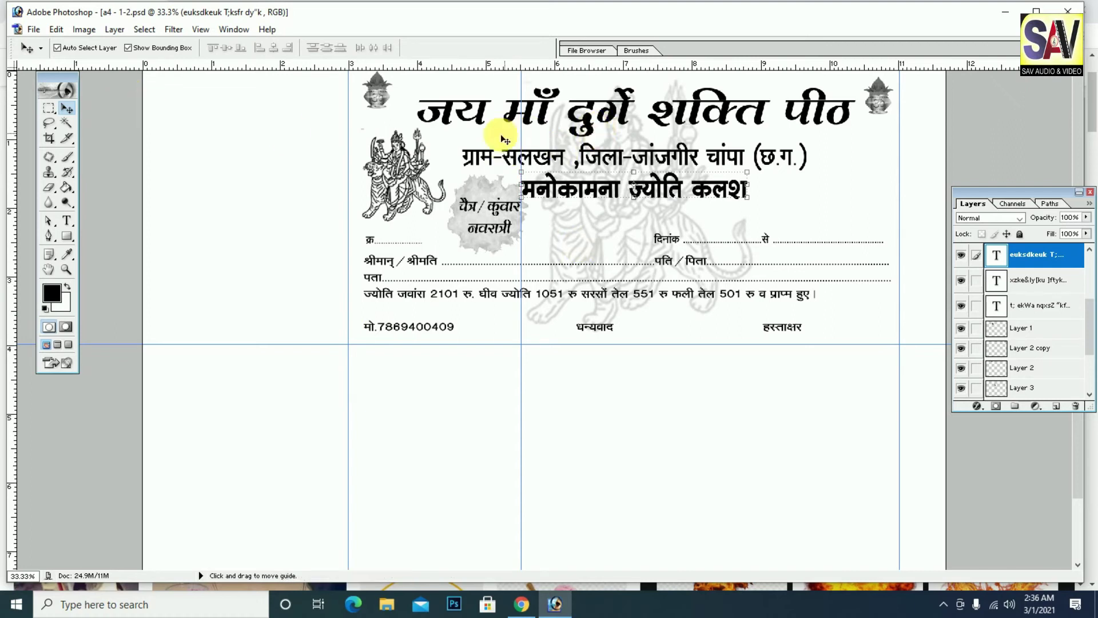
Make the faint Durga watermark visible and place a duplicate in the blank left area.
left_click(610, 228)
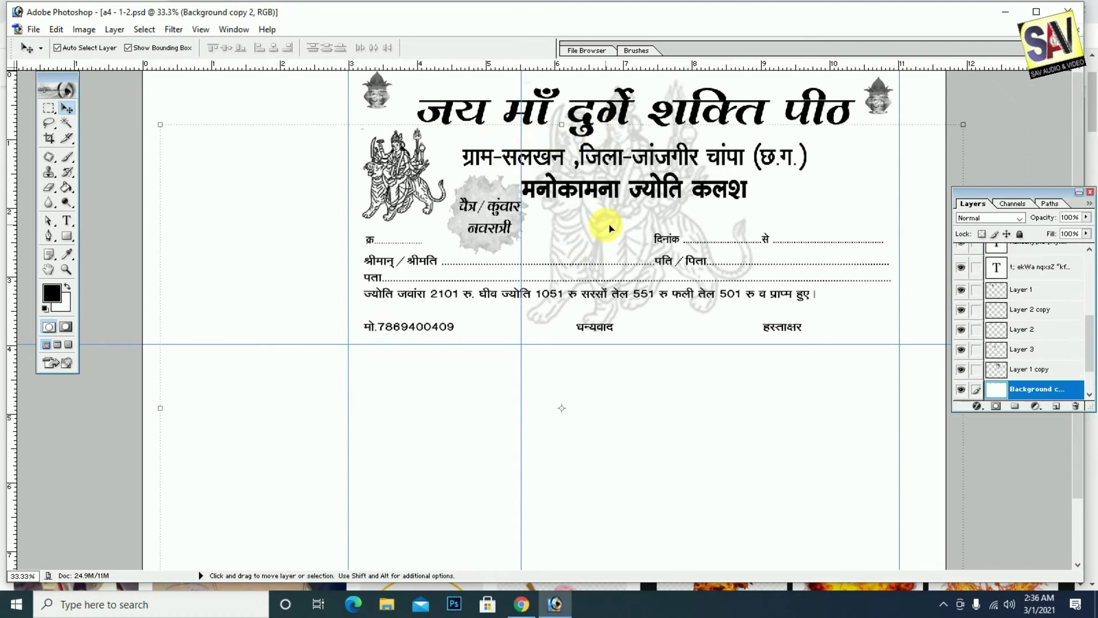
left_click(1028, 372)
left_click(963, 370)
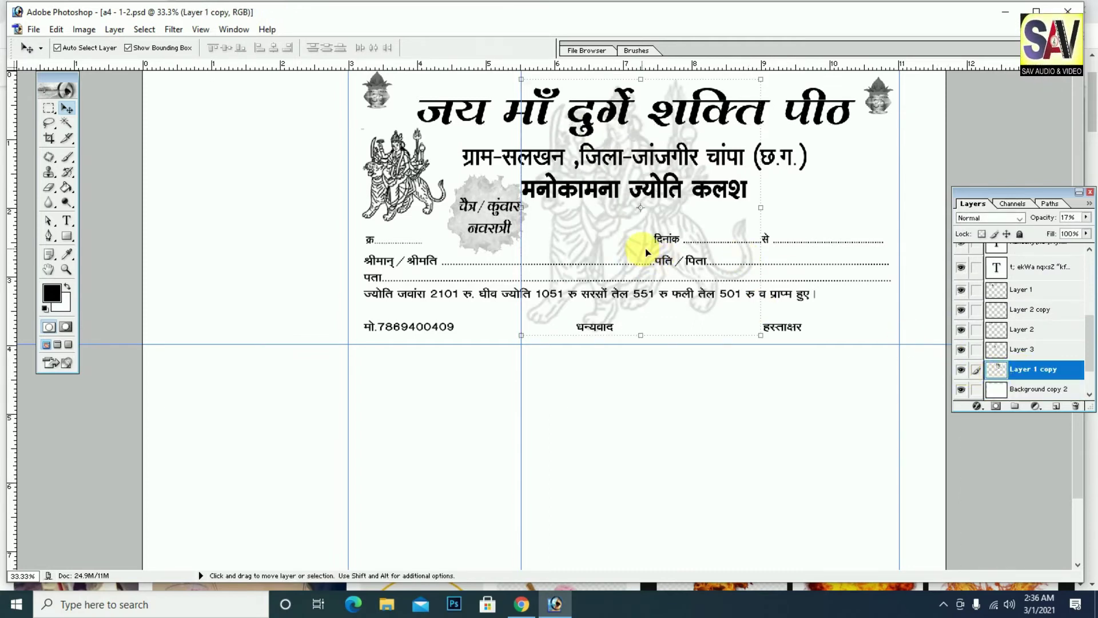
left_click_drag(647, 249, 281, 228)
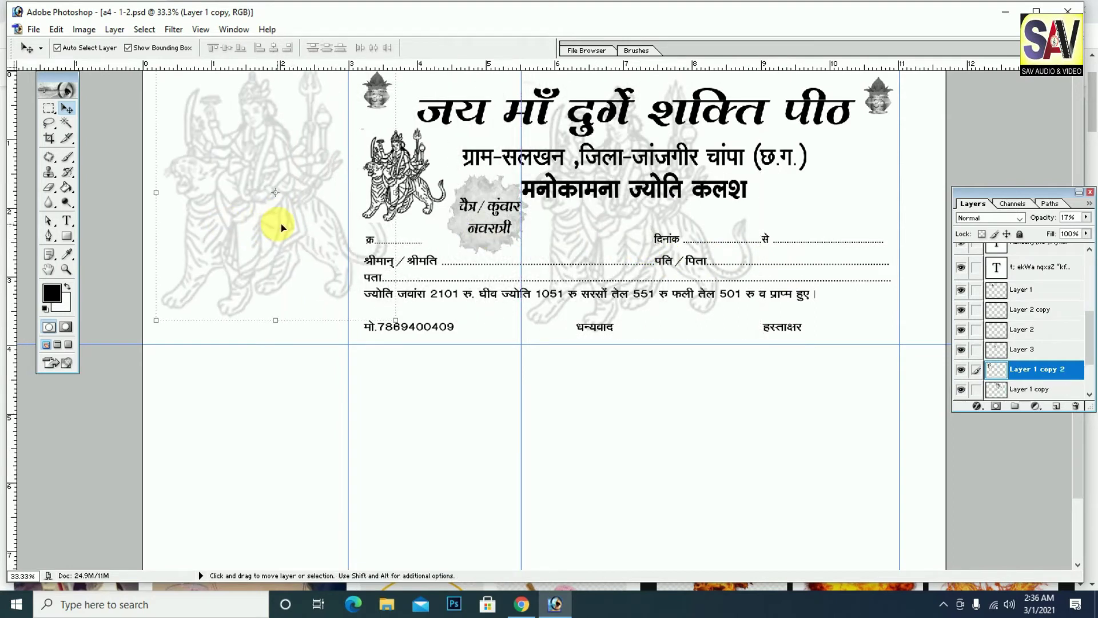
left_click_drag(294, 241, 289, 263)
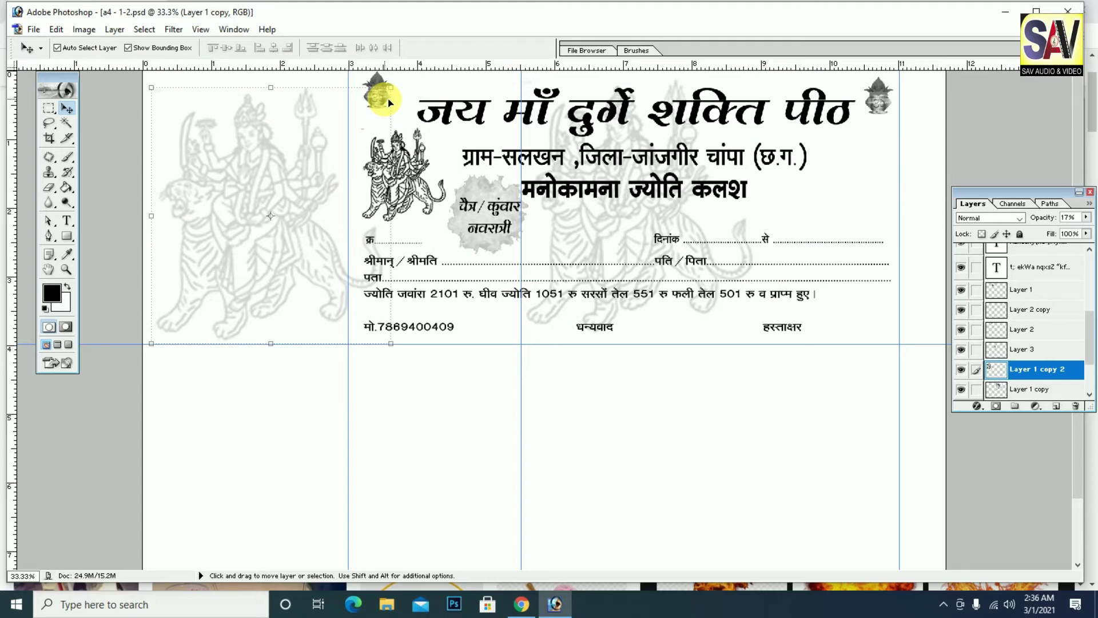
Shrink the left watermark copy to about 65% and position it in the left panel.
key("shift+alt")
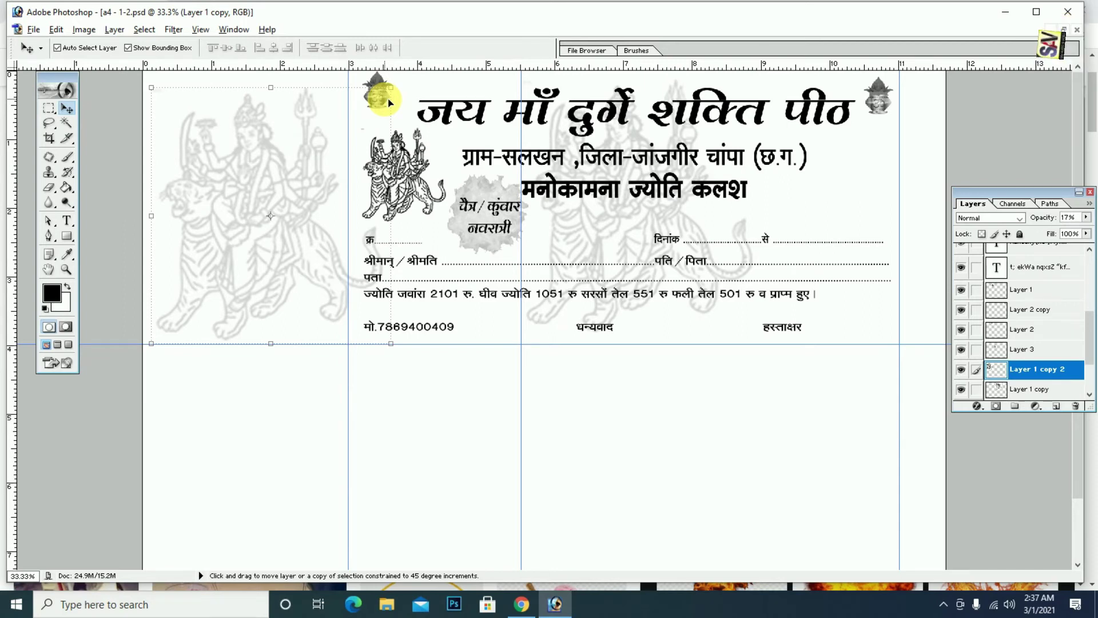
left_click(393, 89)
left_click_drag(397, 92, 349, 132)
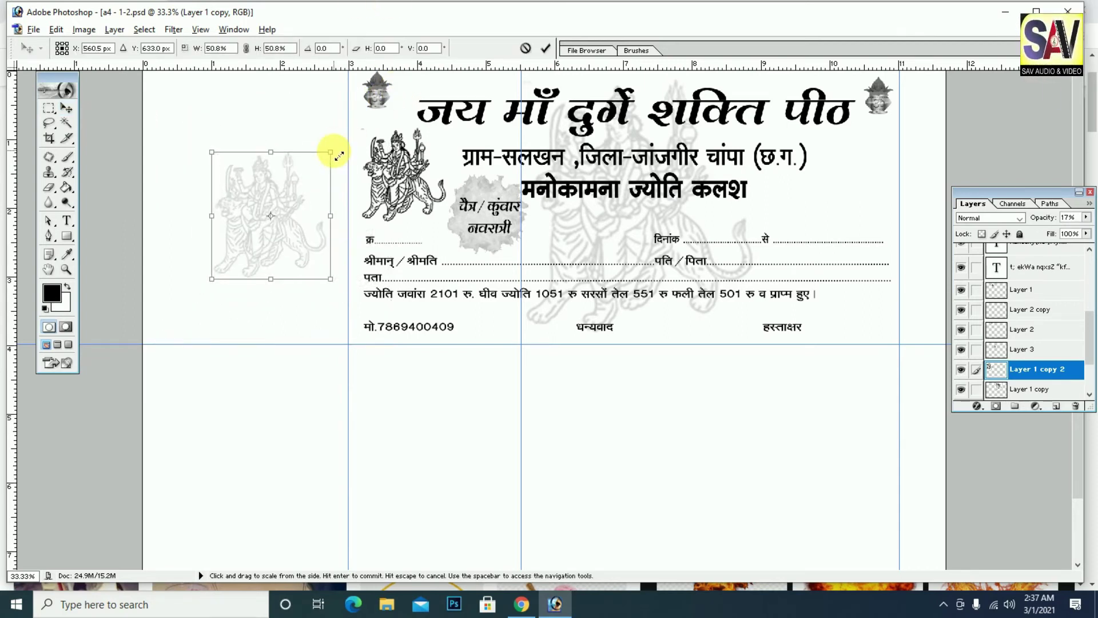
left_click_drag(323, 170, 300, 170)
double_click(302, 178)
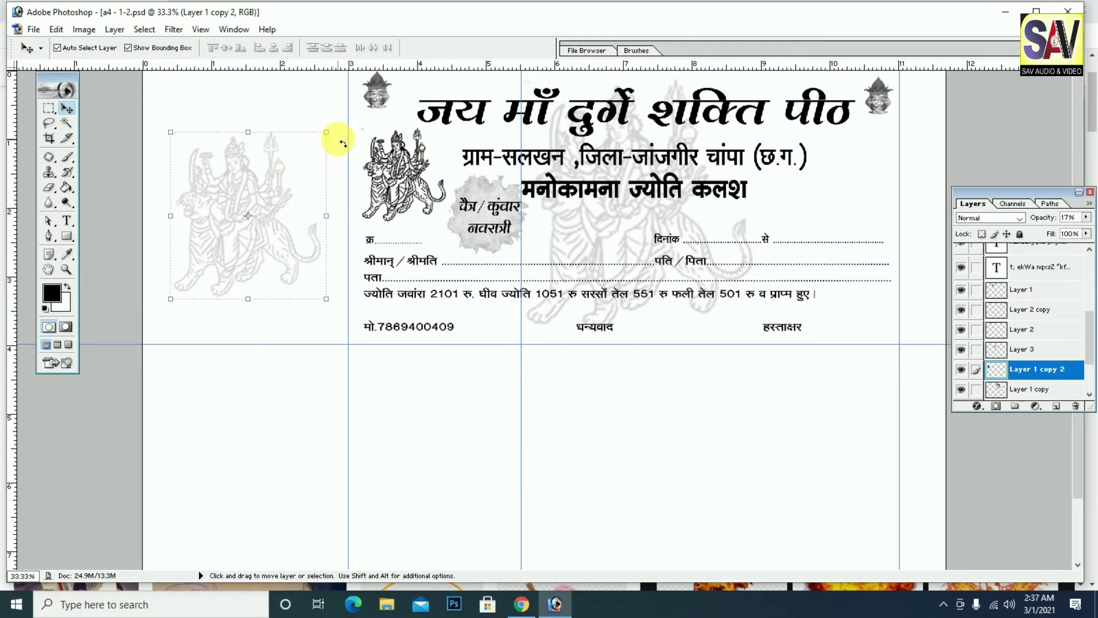
left_click_drag(268, 215, 268, 219)
key("ctrl+t")
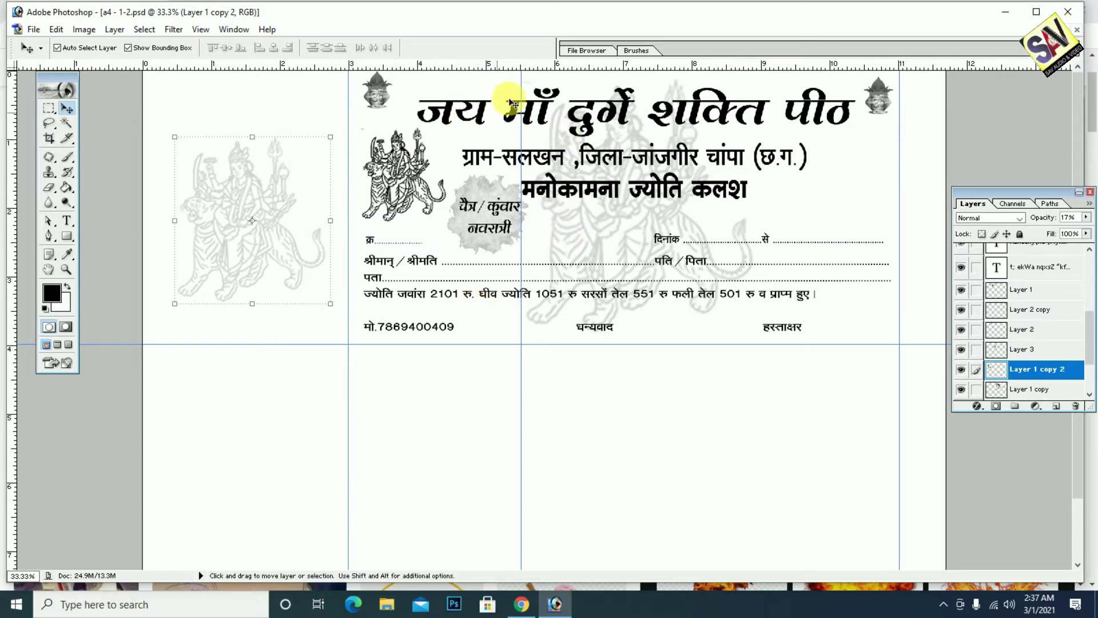
Place a smaller copy of the main title at the top of the left panel.
left_click(544, 107)
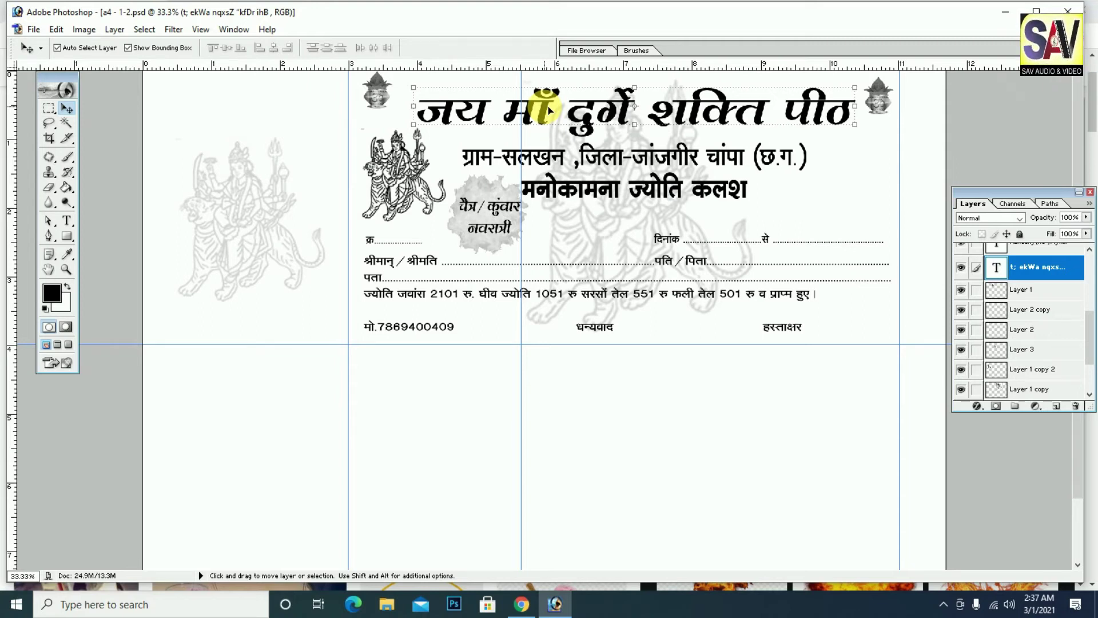
left_click_drag(548, 109, 293, 108)
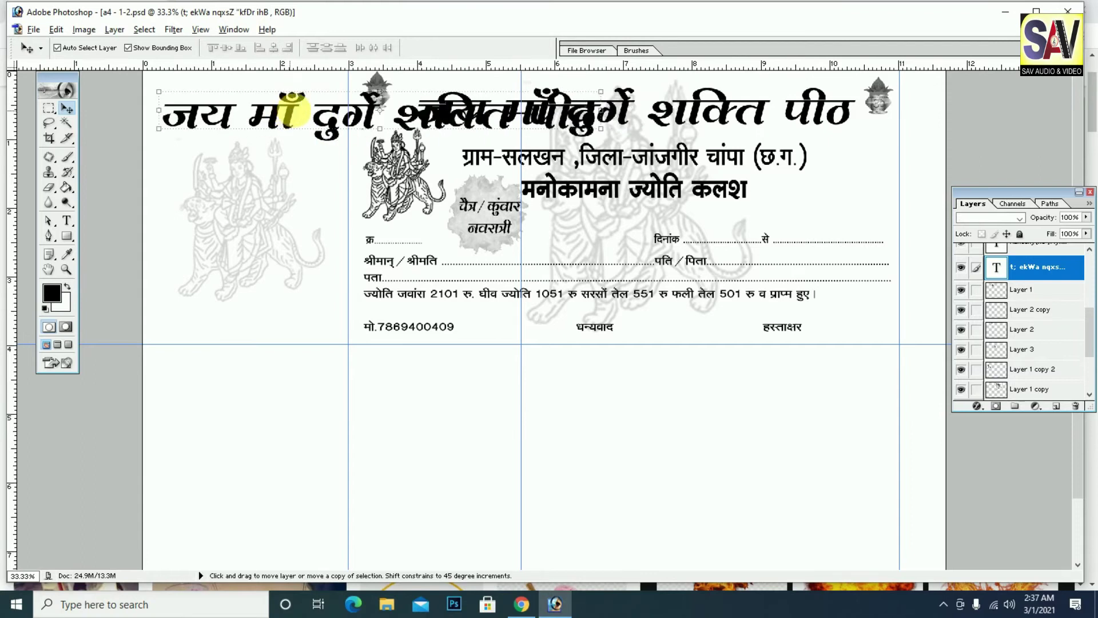
left_click_drag(602, 92, 341, 102)
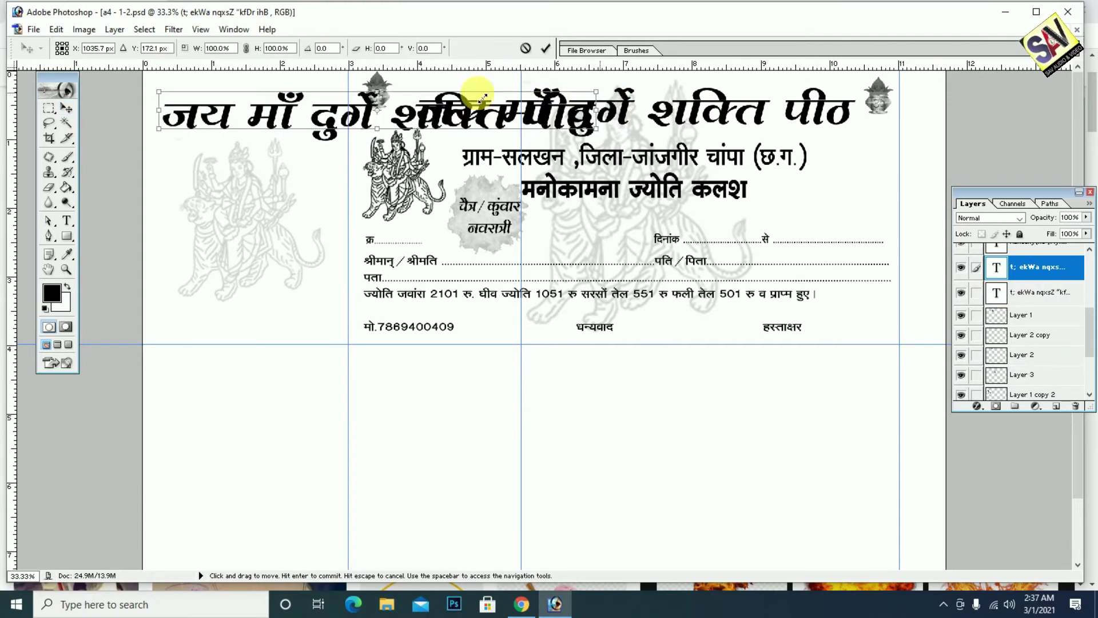
key("Return")
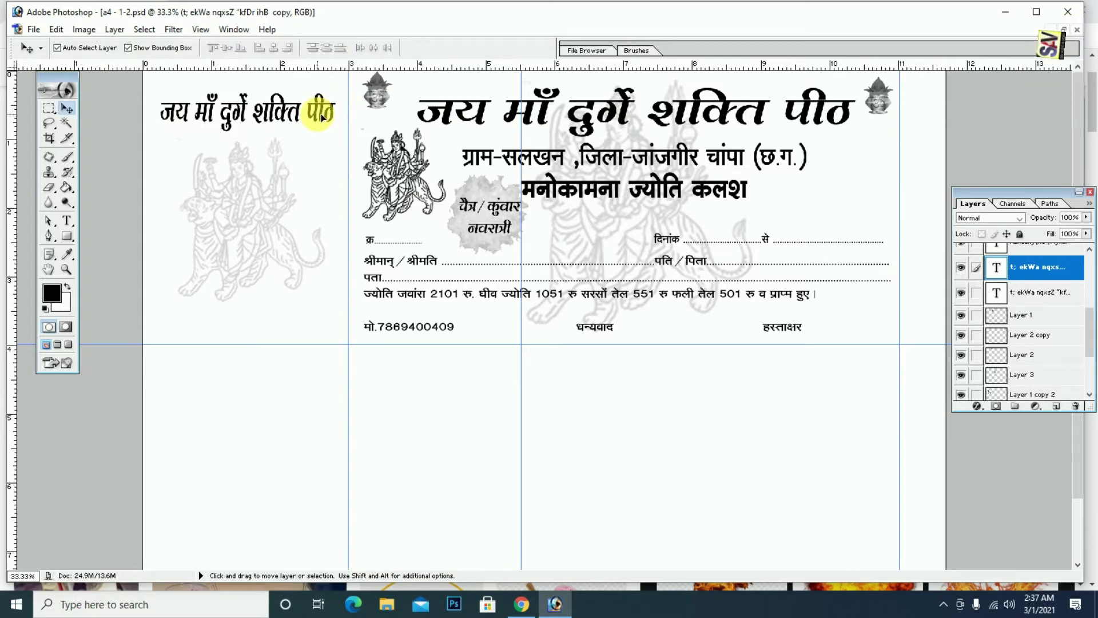
Add a copy of the address line on the left, narrowed to about half width.
left_click(323, 117)
left_click(618, 155)
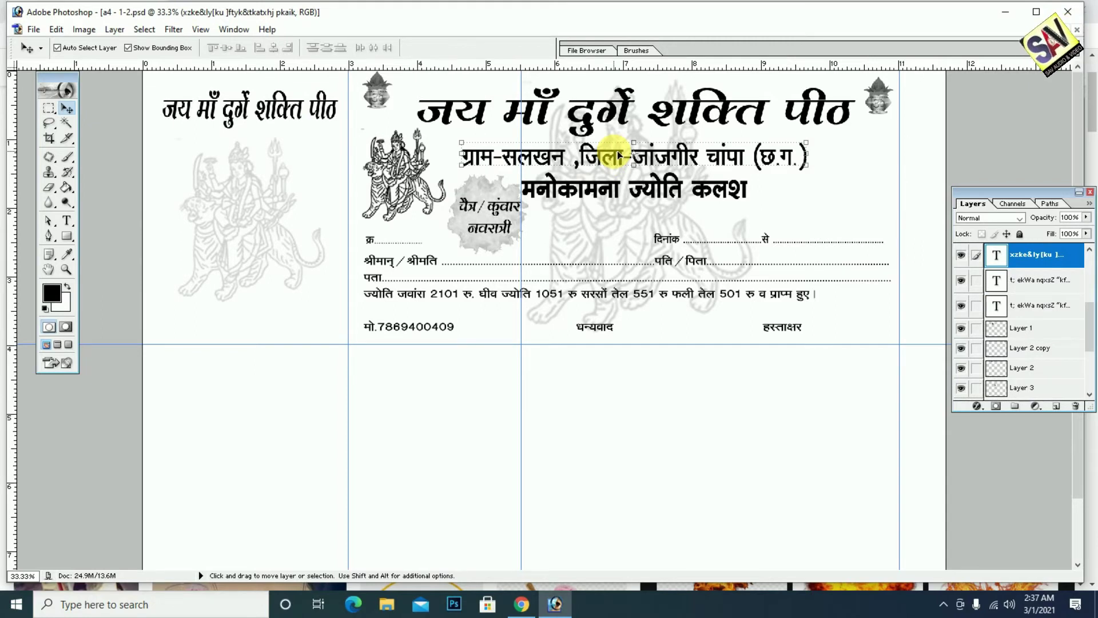
left_click_drag(618, 154, 315, 154)
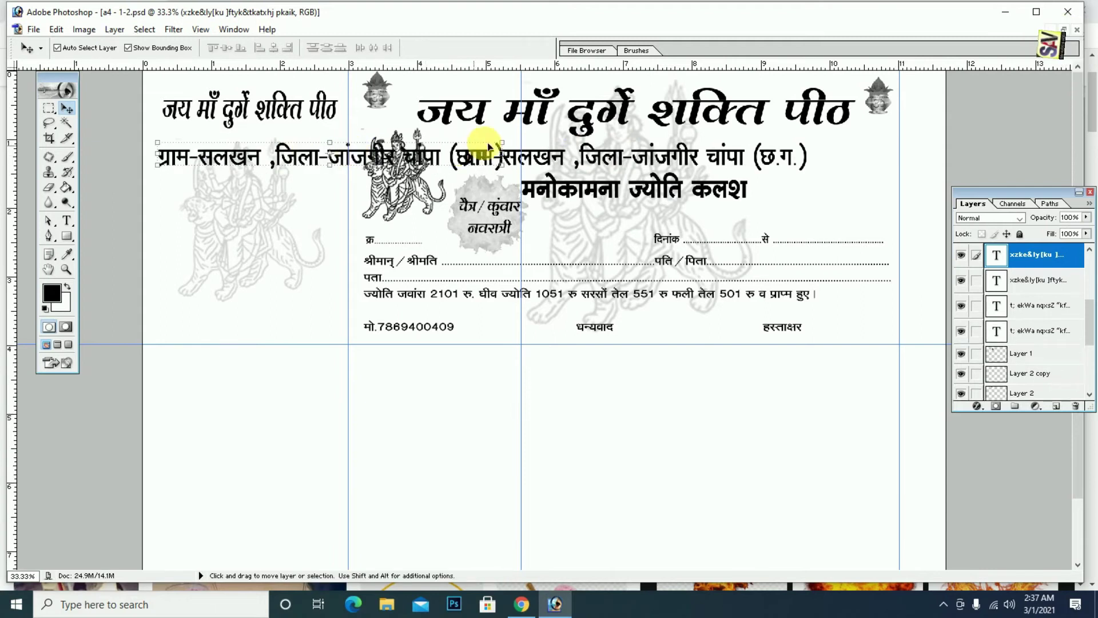
key("ctrl+t")
left_click_drag(502, 143, 342, 150)
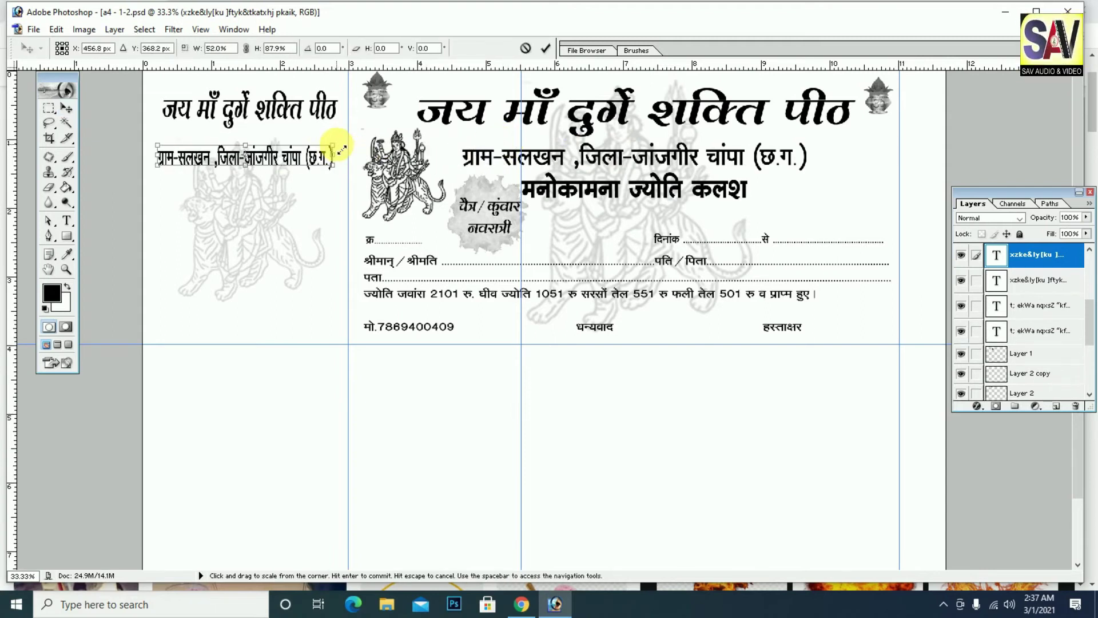
key("Return")
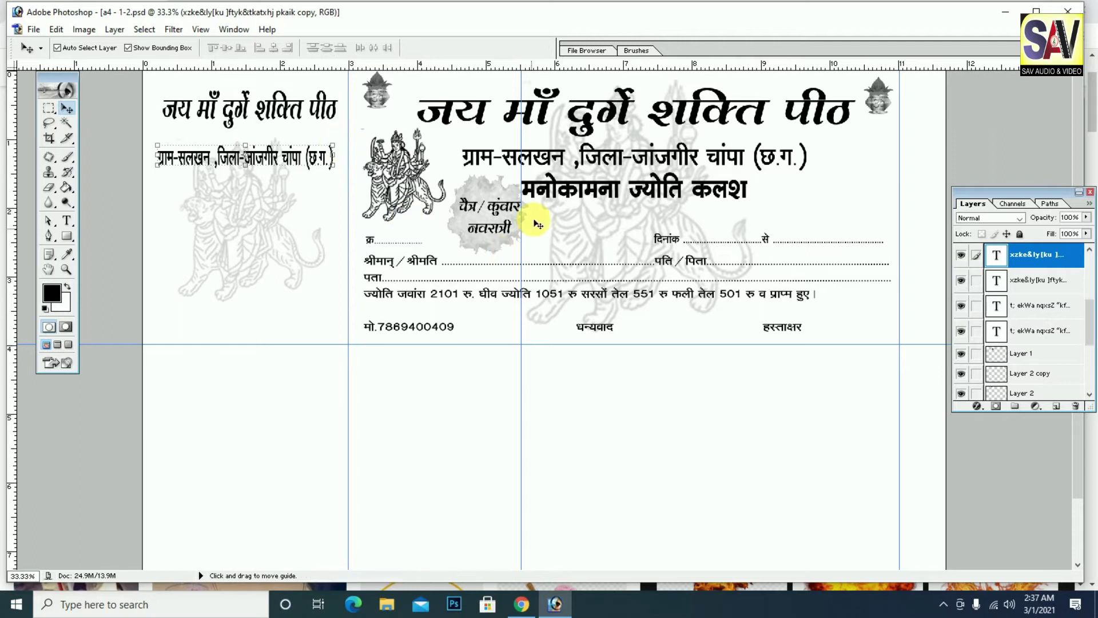
Add a shrunken copy of the मनोकामना ज्योति कलश line to the left panel.
left_click(552, 187)
left_click_drag(552, 188, 350, 193)
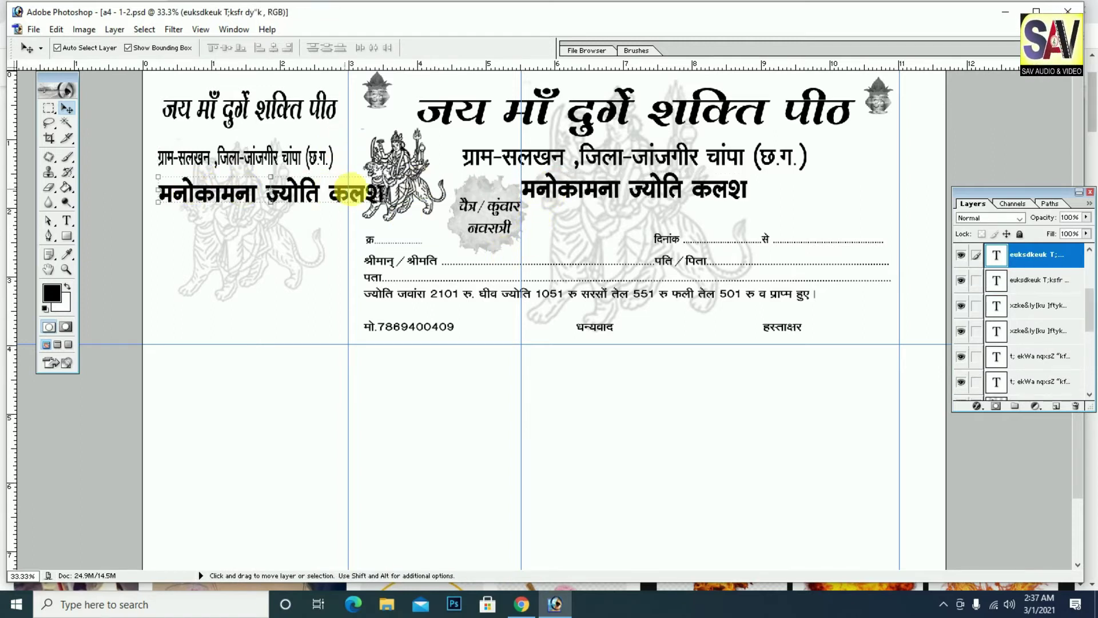
left_click_drag(384, 177, 327, 176)
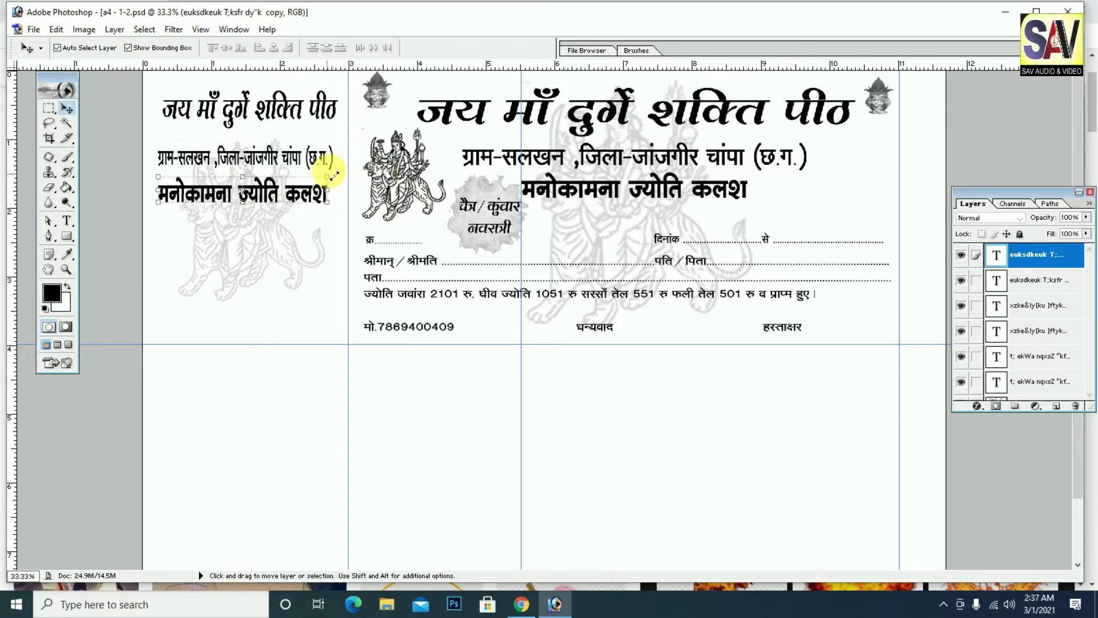
left_click(411, 182)
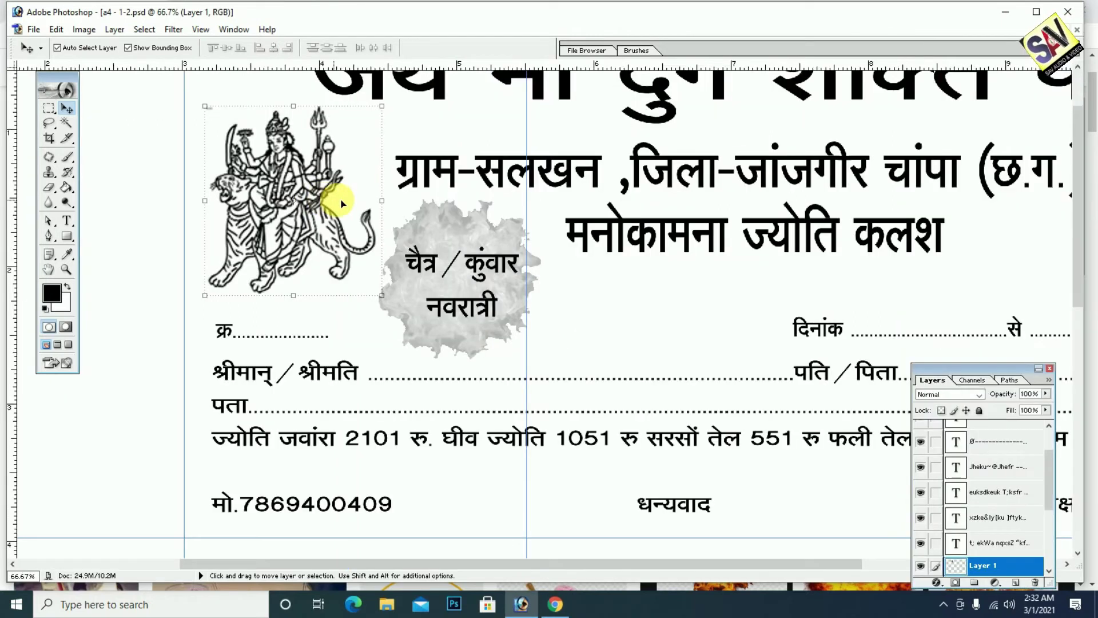
key("ctrl+minus")
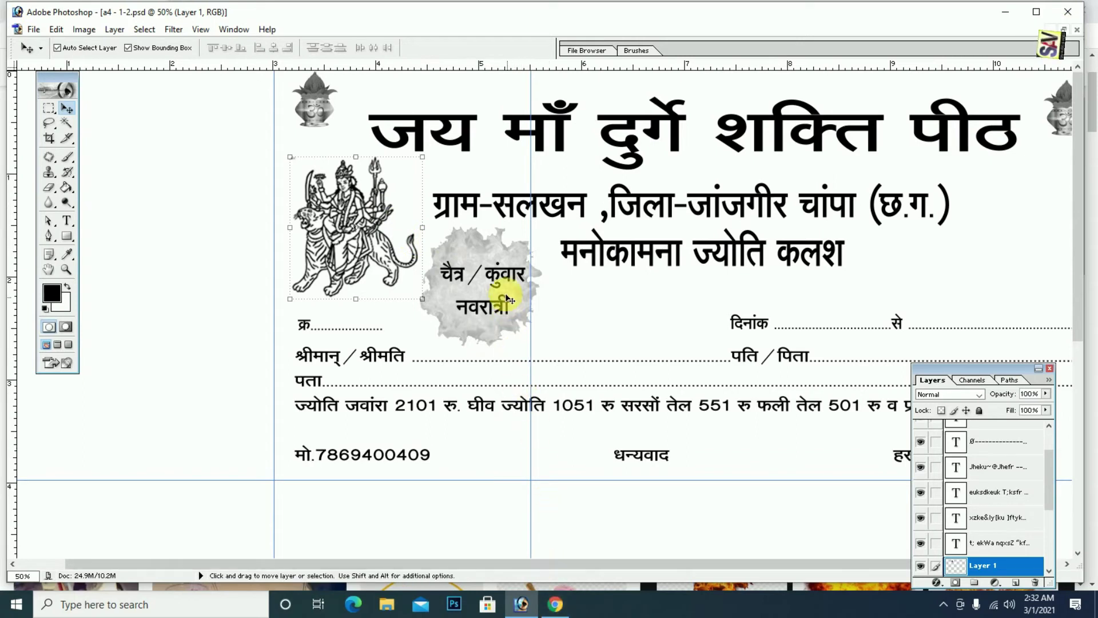
left_click(506, 278)
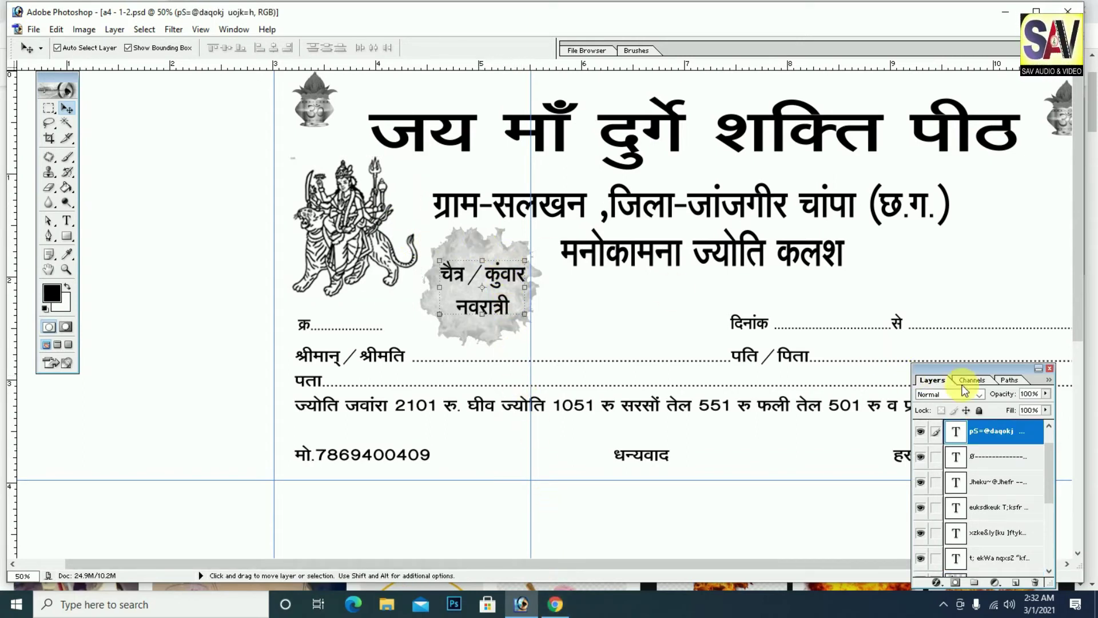
key("ctrl+t")
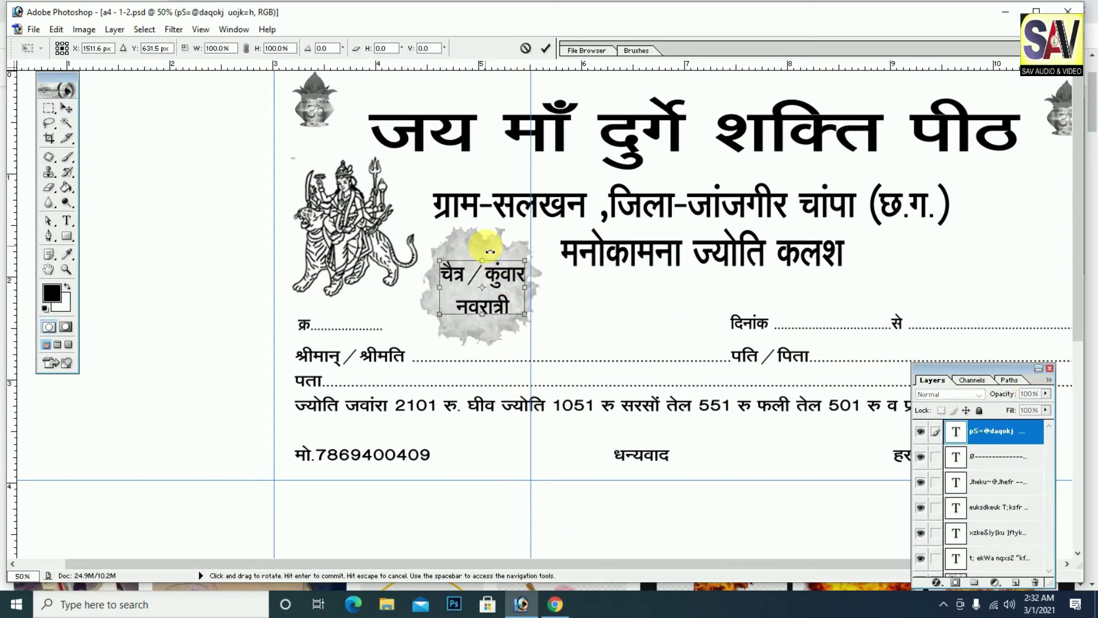
key("Return")
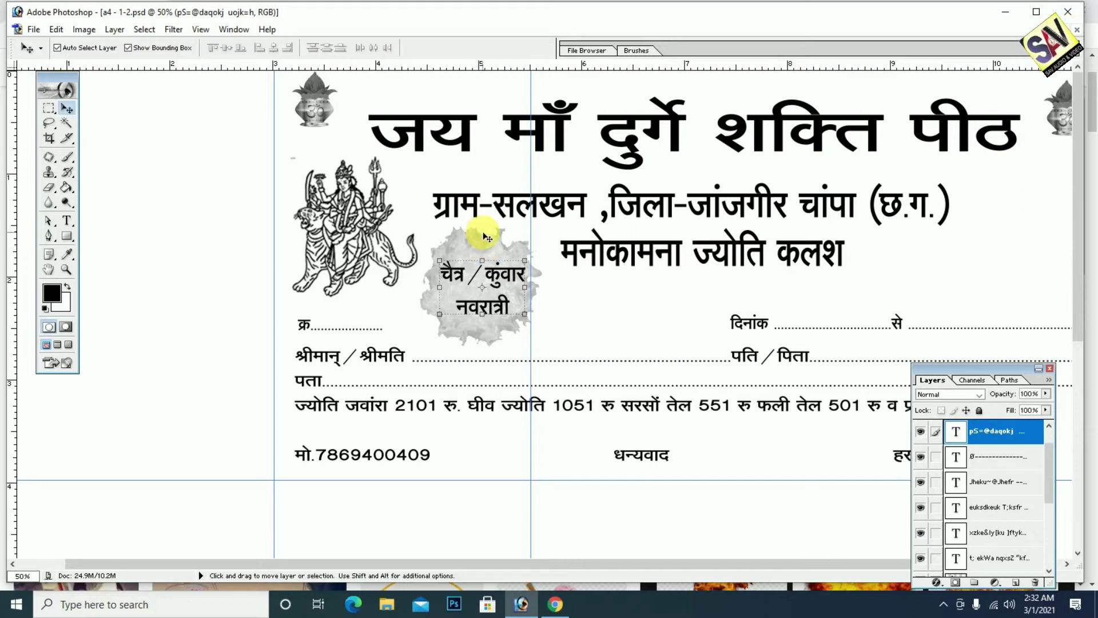
left_click(480, 238)
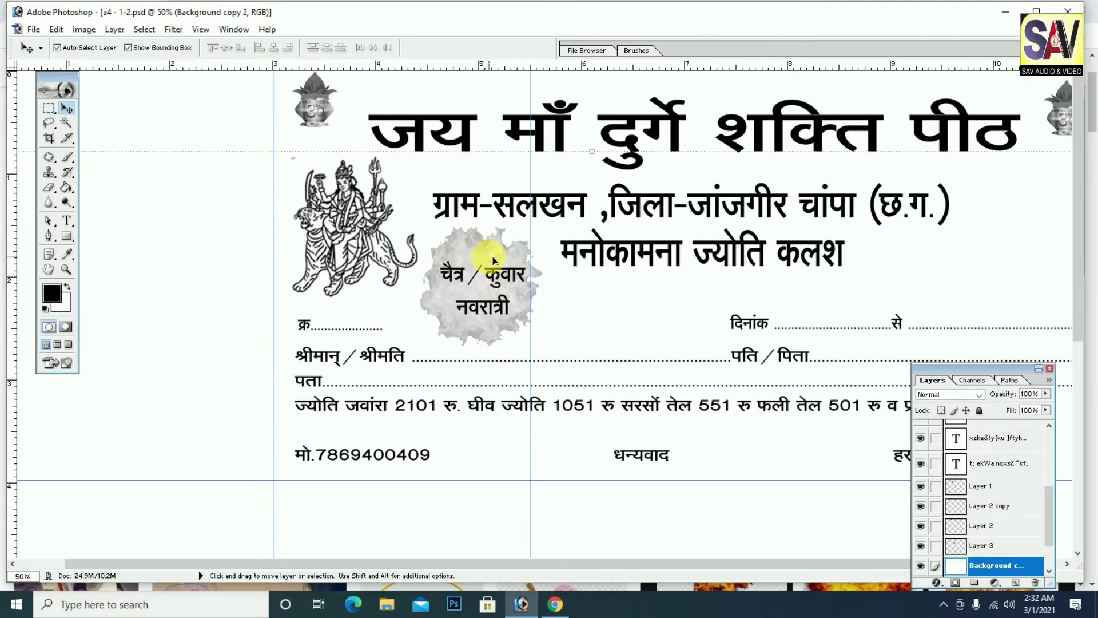
left_click(555, 605)
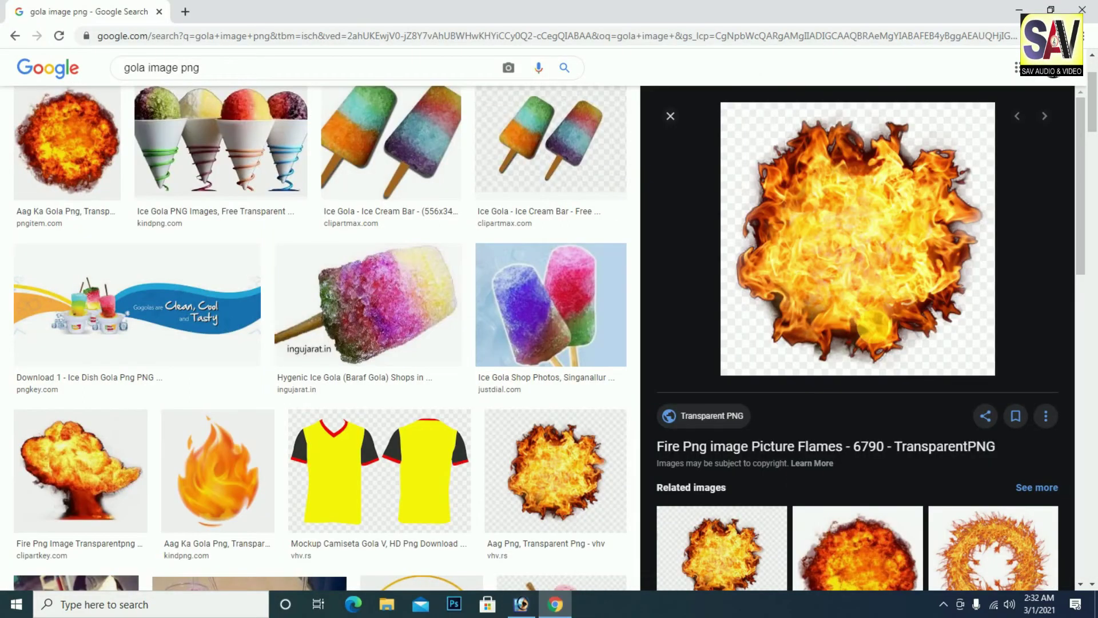
left_click(522, 604)
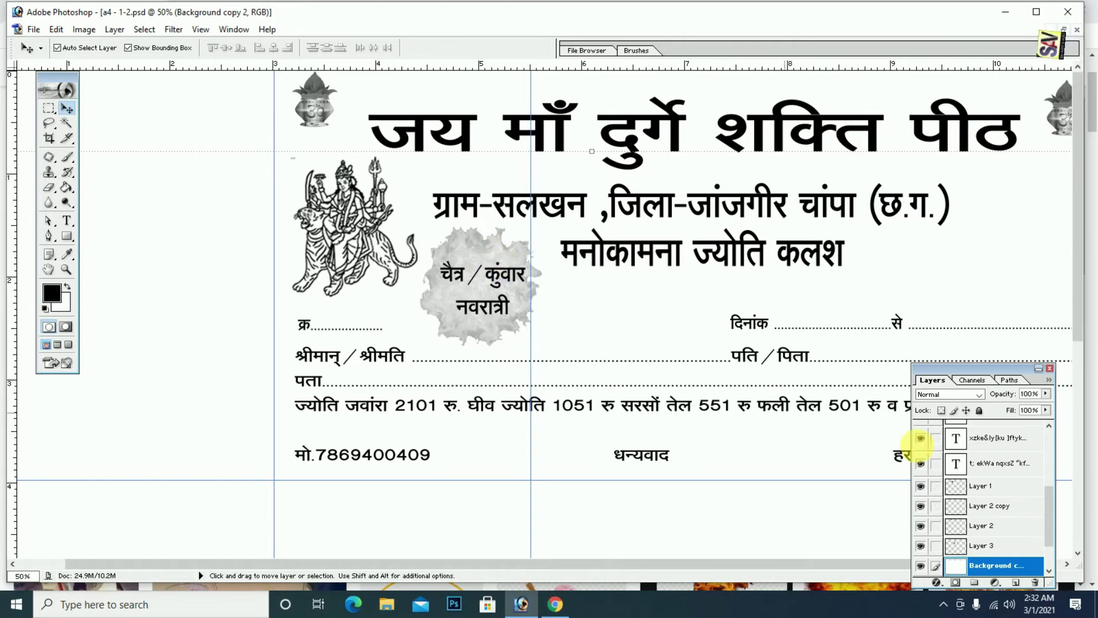
Move the Navratri text aside, off the grey splash.
left_click(514, 276)
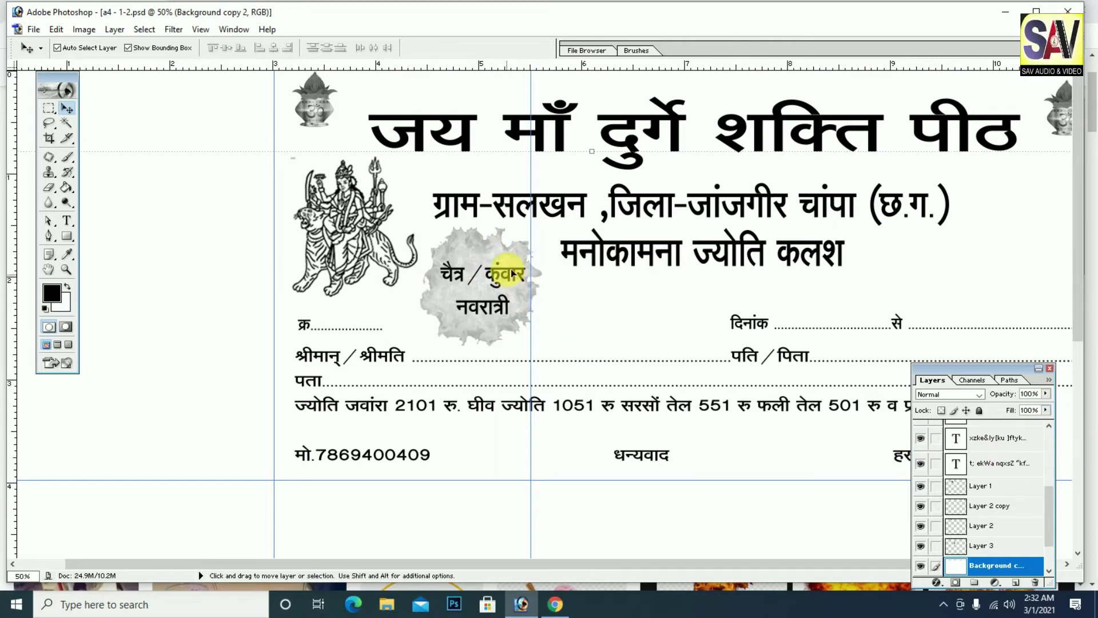
left_click_drag(514, 276, 630, 291)
left_click(508, 278)
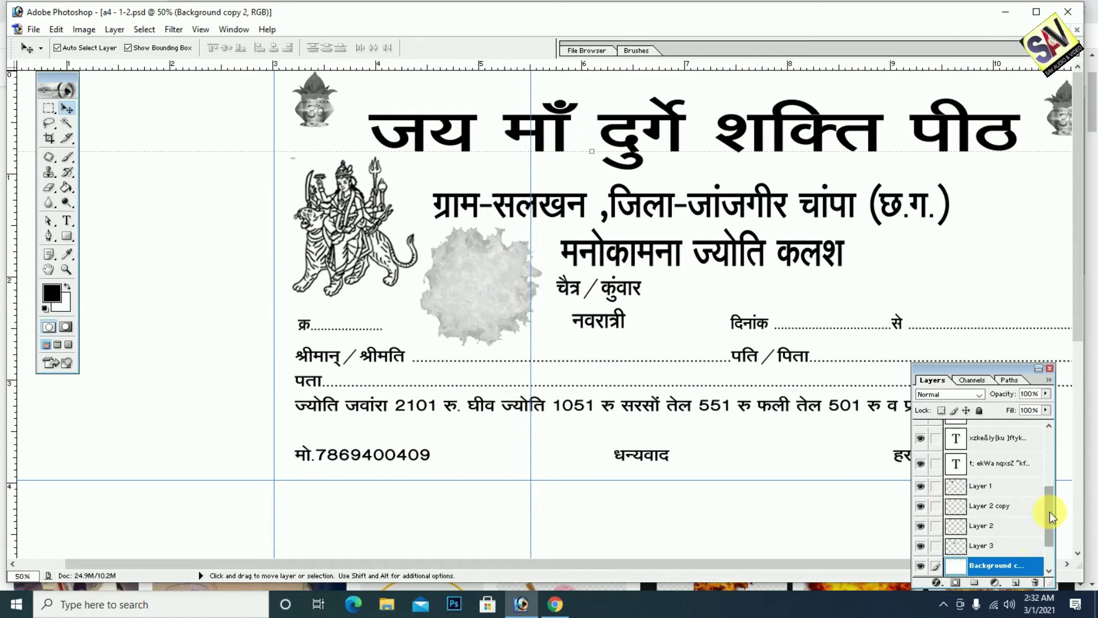
left_click_drag(1049, 511, 1049, 548)
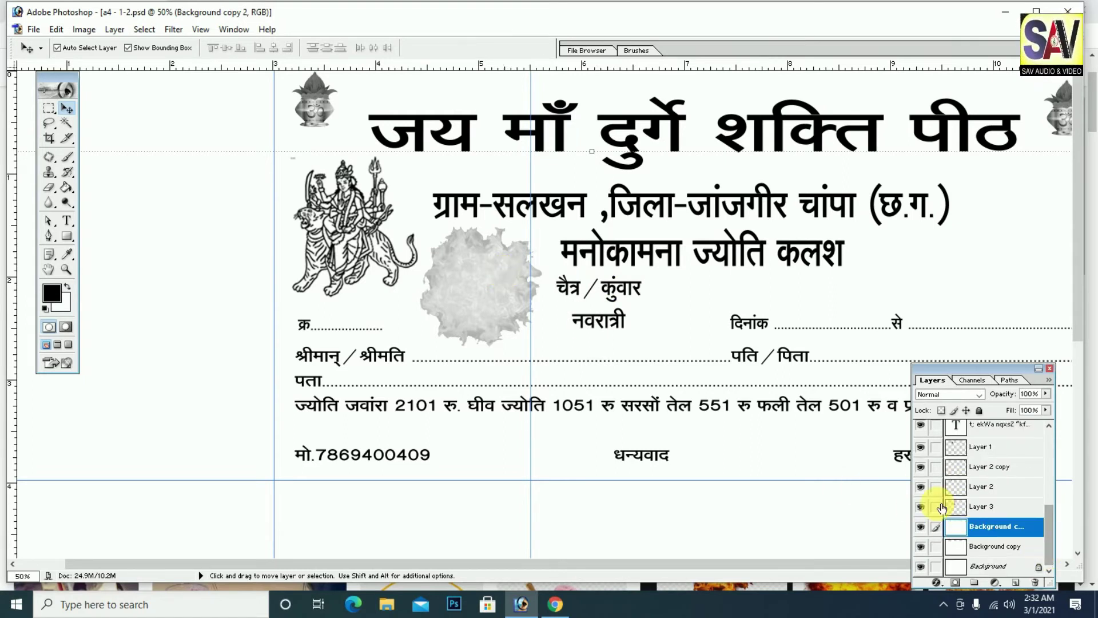
Fade the grey splash (Layer 3) to about 28% opacity and move the Navratri text back onto it.
left_click(922, 508)
left_click(922, 507)
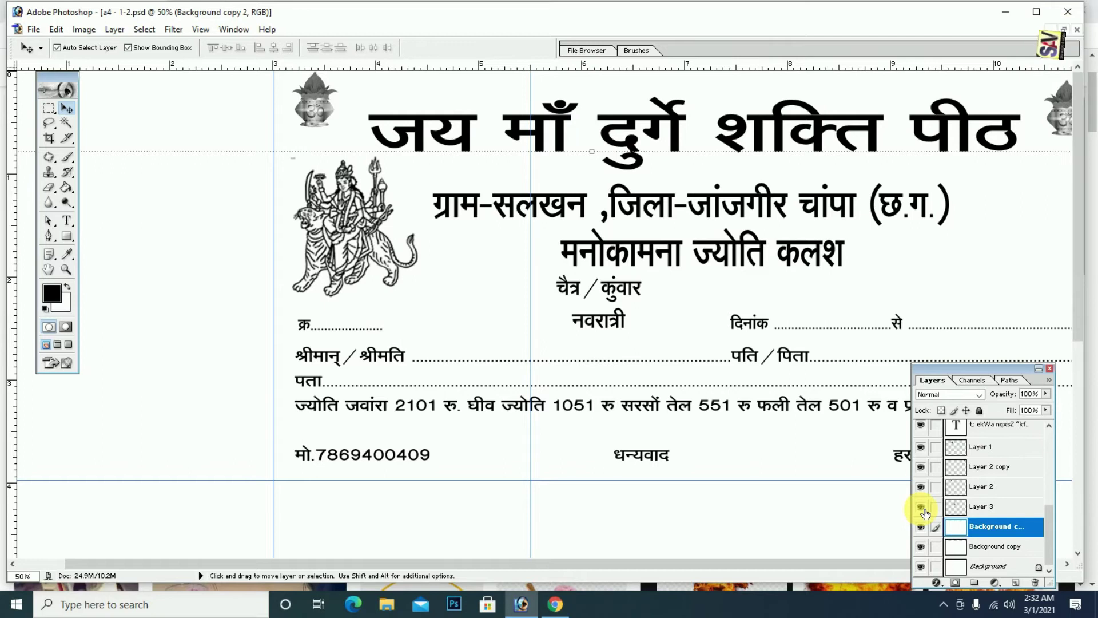
left_click(1001, 514)
key("3")
key("4")
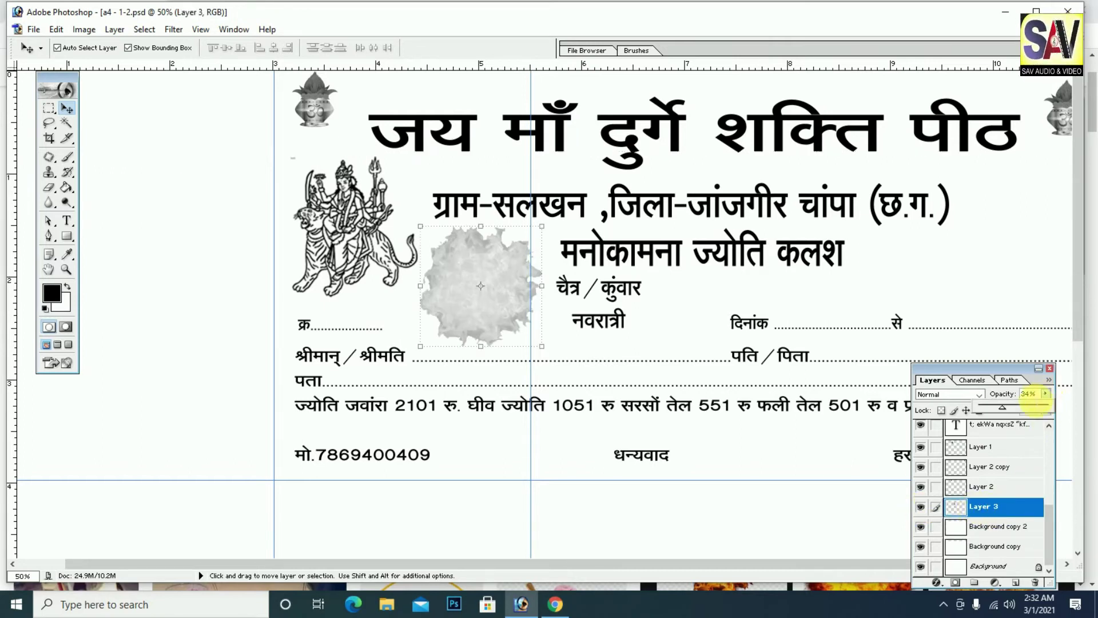
mouse_move(1001, 409)
left_mouse_down()
mouse_move(974, 410)
mouse_move(1018, 410)
mouse_move(1000, 411)
left_mouse_up()
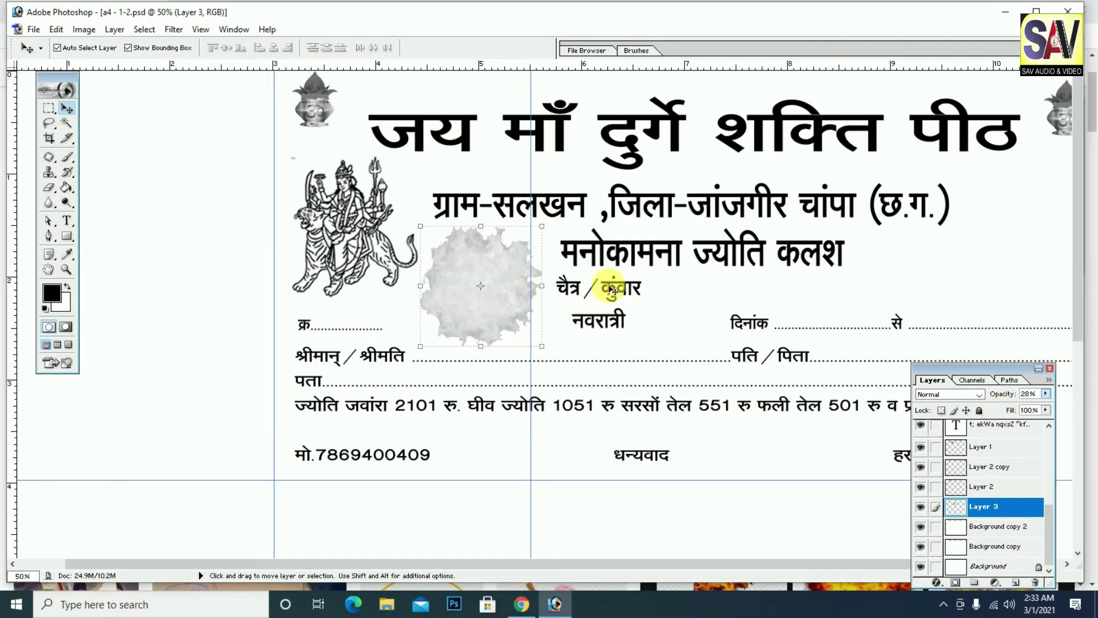
left_click(612, 289)
left_click_drag(612, 288, 497, 277)
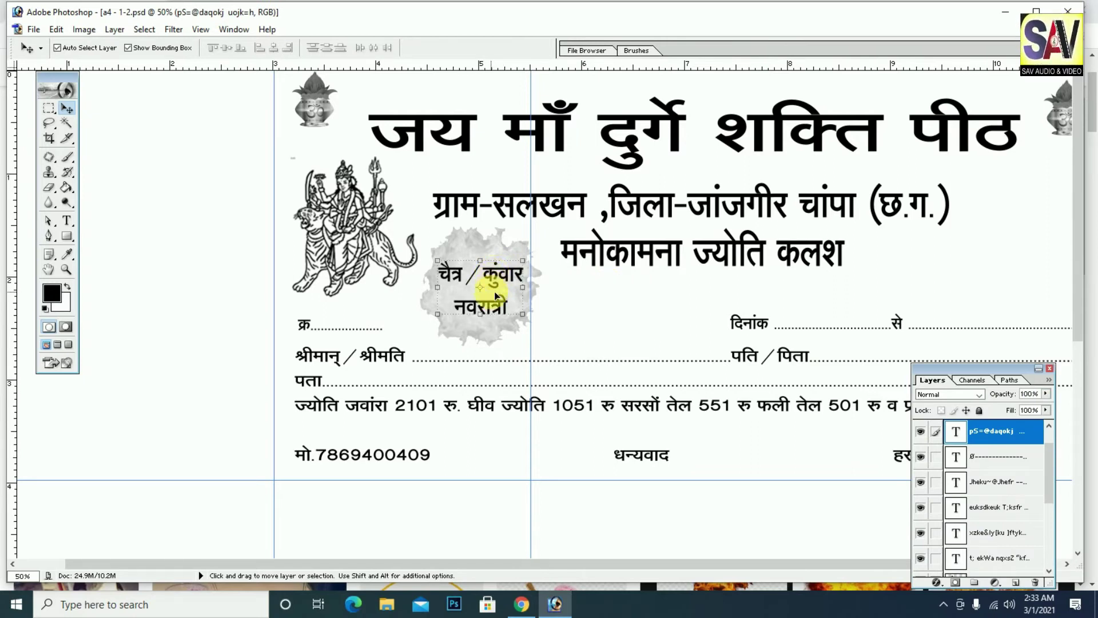
Set the Navratri text on the splash to the MINNO-GOPI-04 font.
left_click(68, 221)
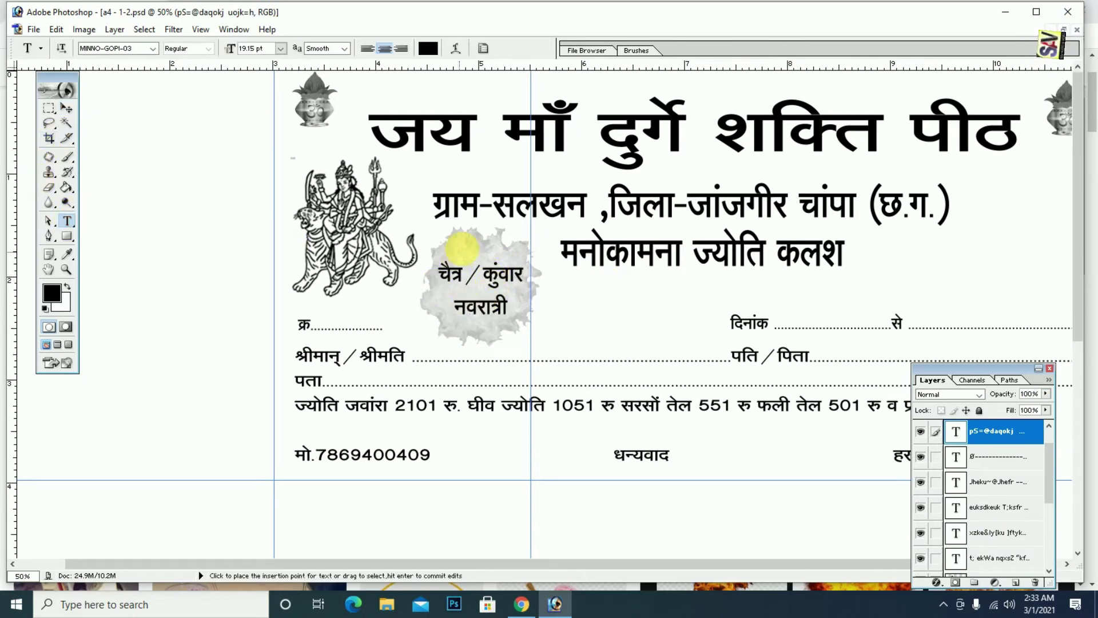
left_click(474, 275)
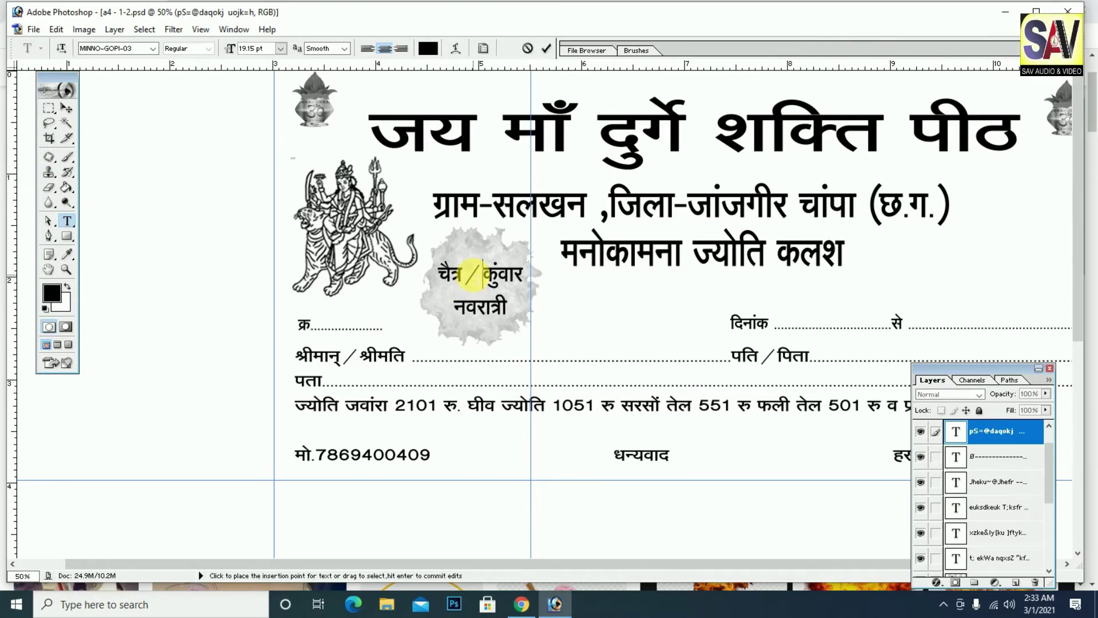
key("ctrl+a")
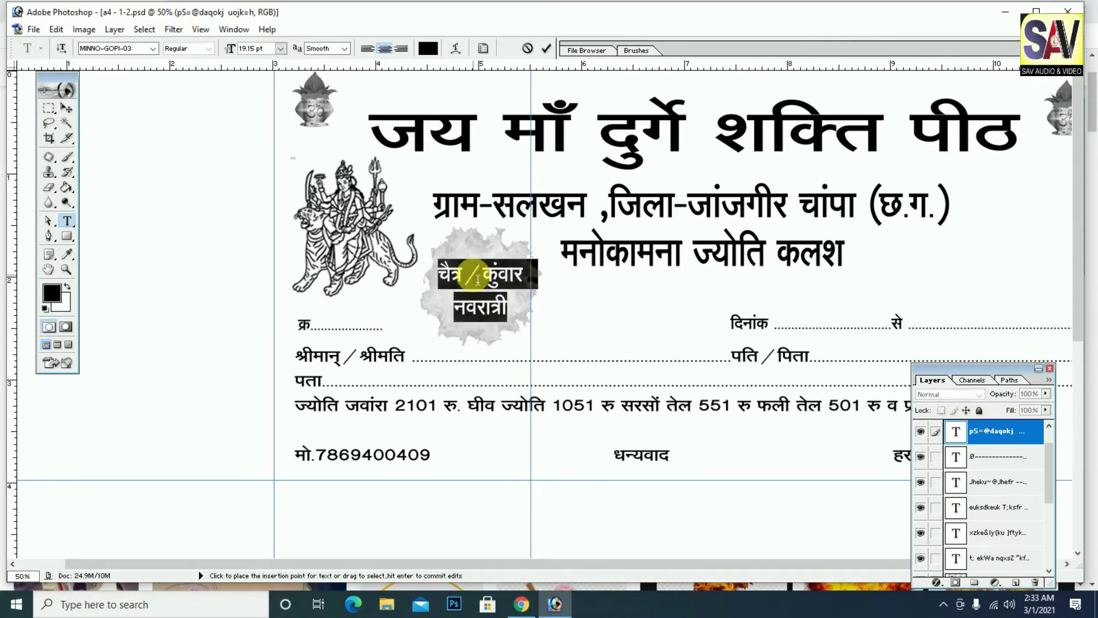
left_click(136, 49)
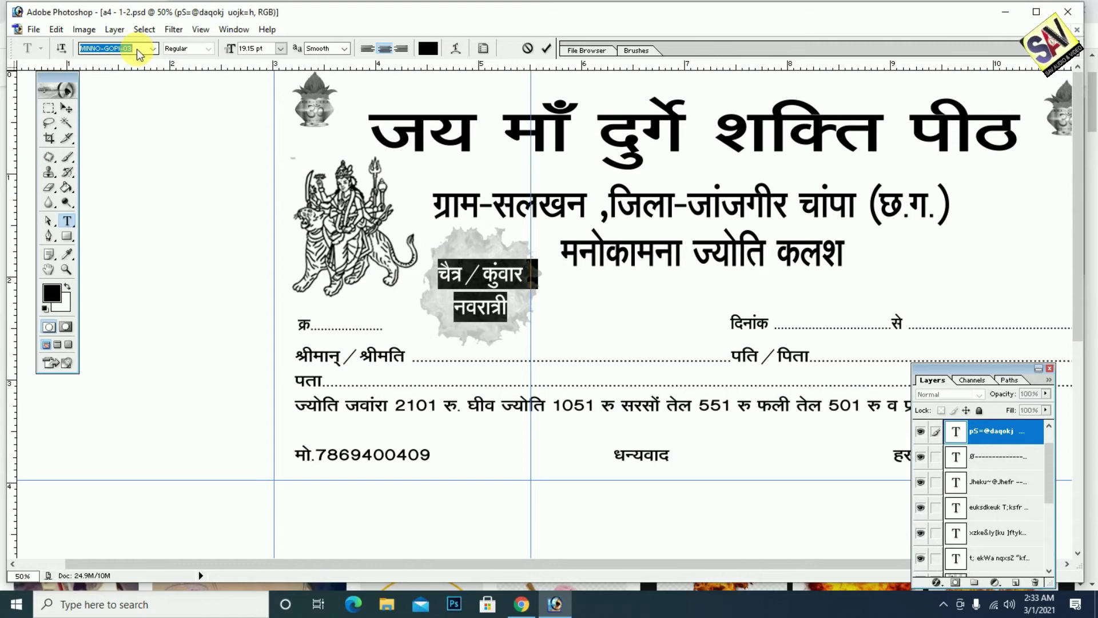
key("Down")
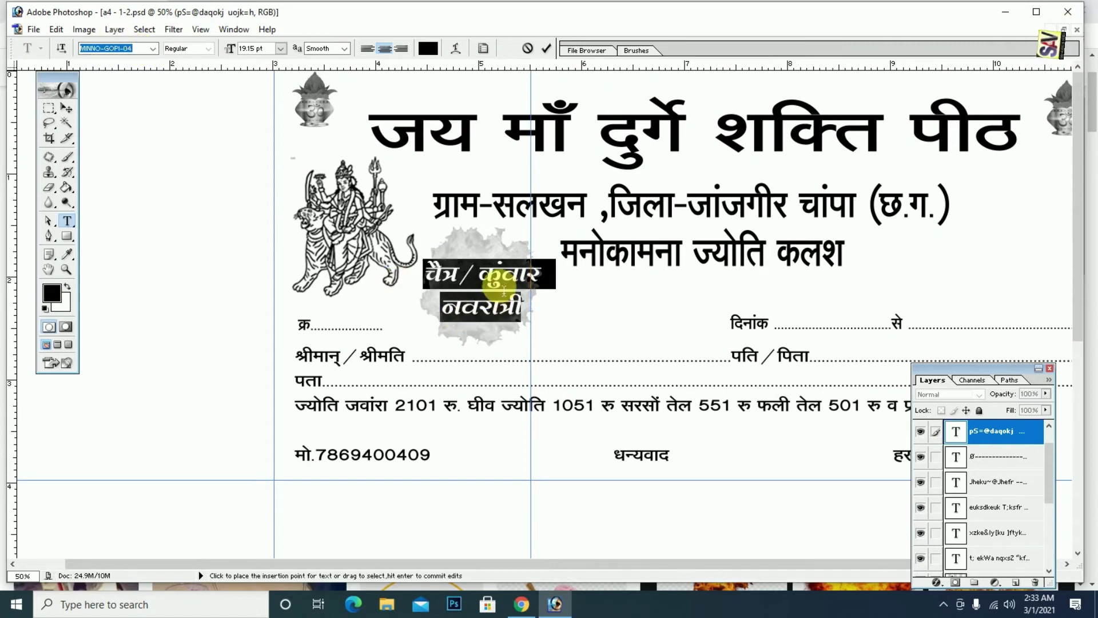
left_click(515, 312)
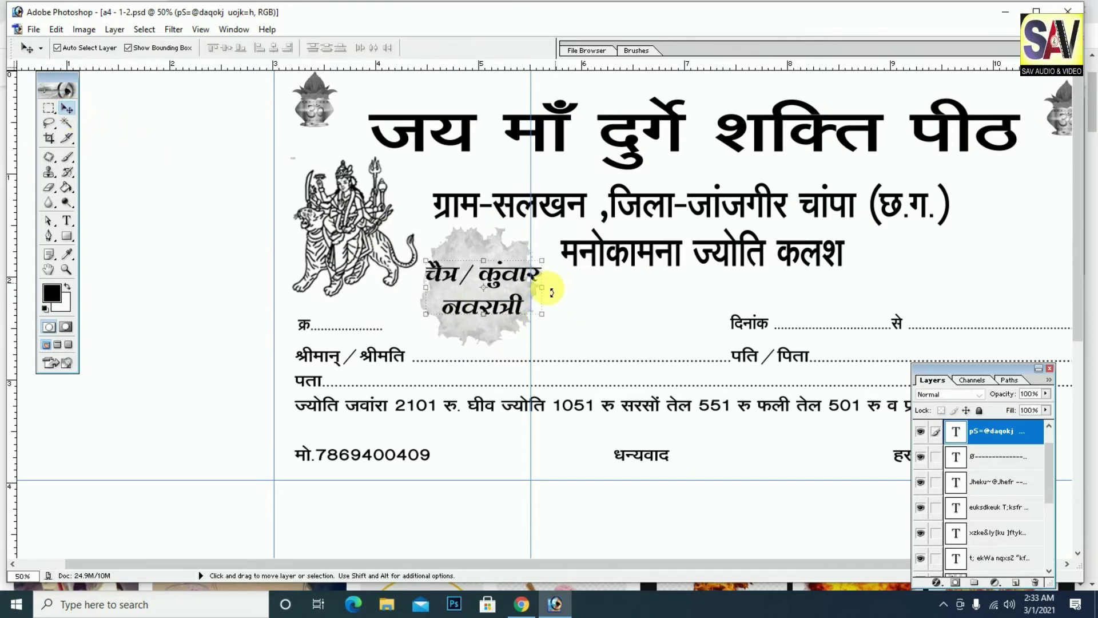
Narrow the Navratri text so it fits inside the faded grey splash.
left_click_drag(552, 293, 511, 277)
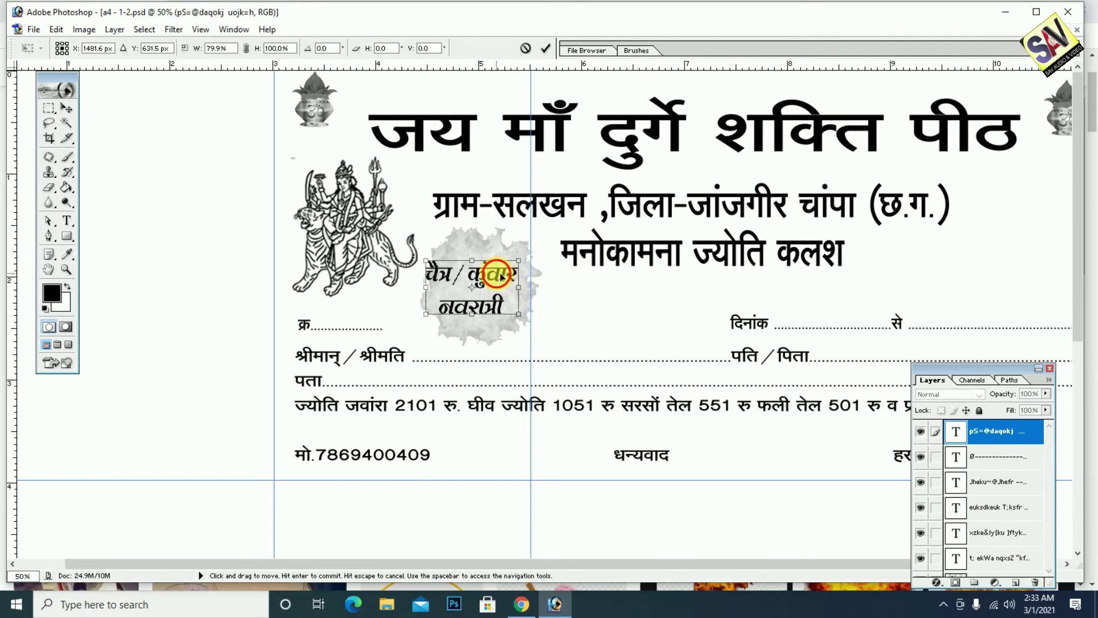
key("Return")
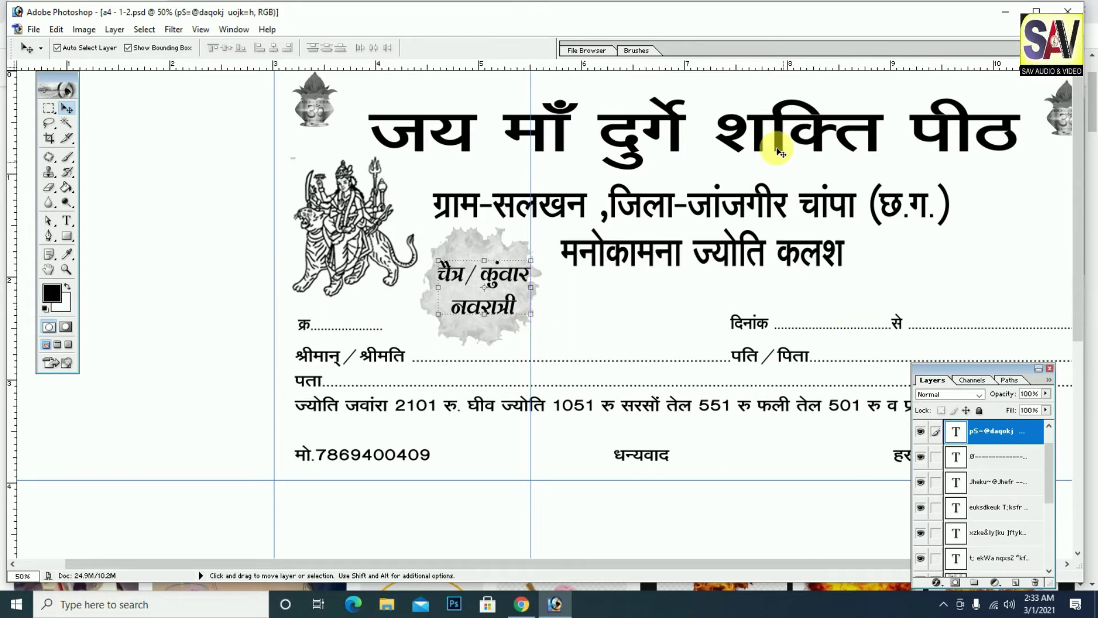
left_click(348, 213)
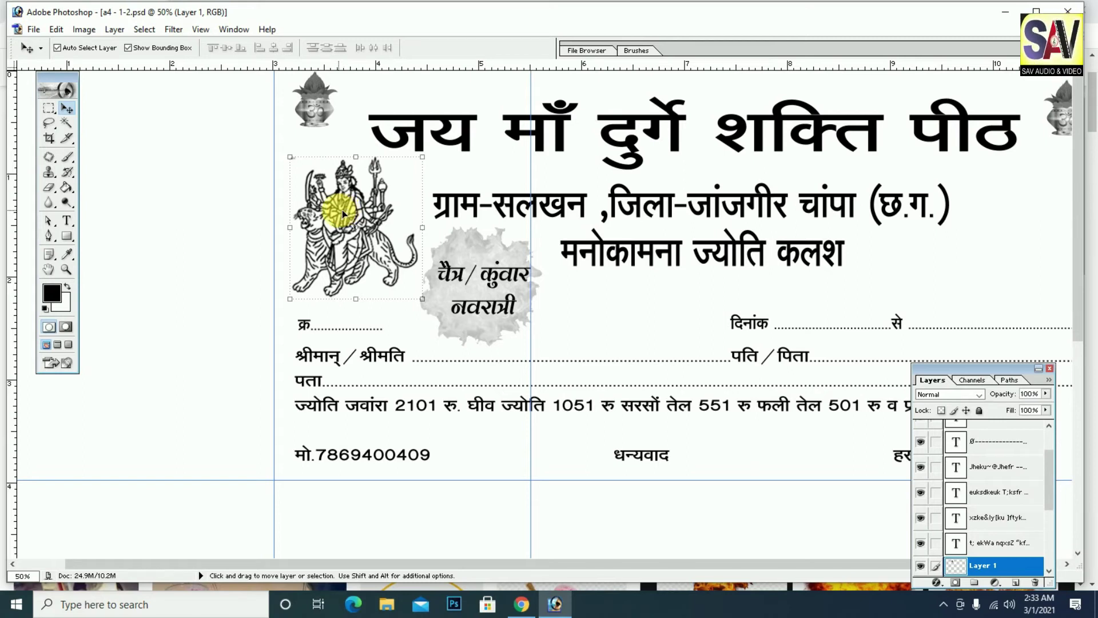
Duplicate the Durga illustration near the card centre and move its layer beneath Layer 3.
mouse_move(342, 210)
left_mouse_down()
mouse_move(672, 288)
mouse_move(661, 349)
mouse_move(664, 330)
left_mouse_up()
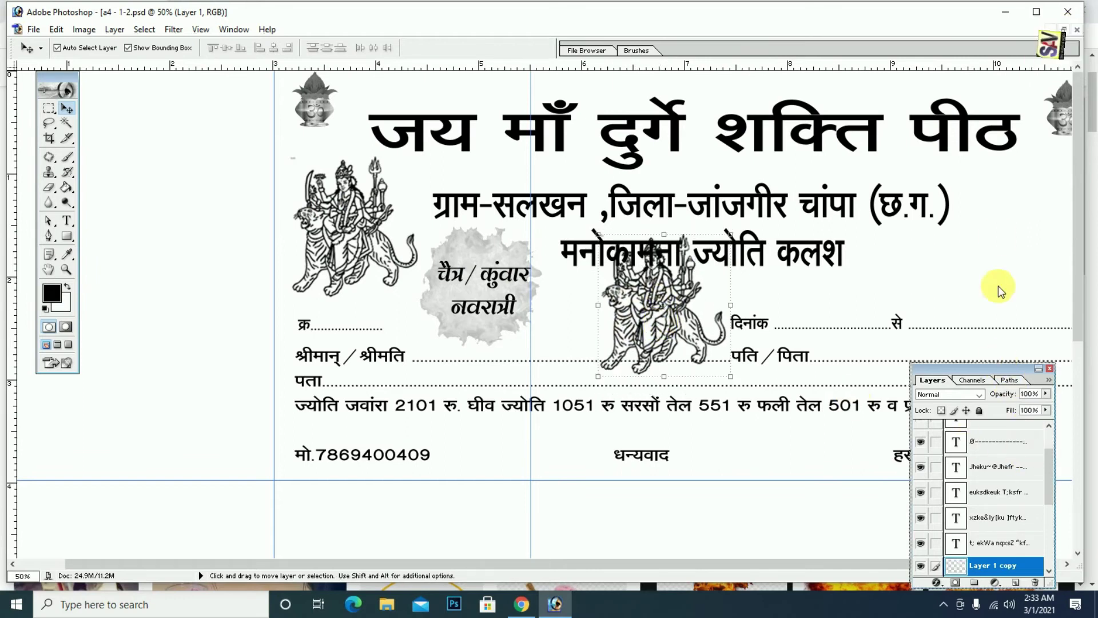
left_click_drag(1043, 299, 1049, 370)
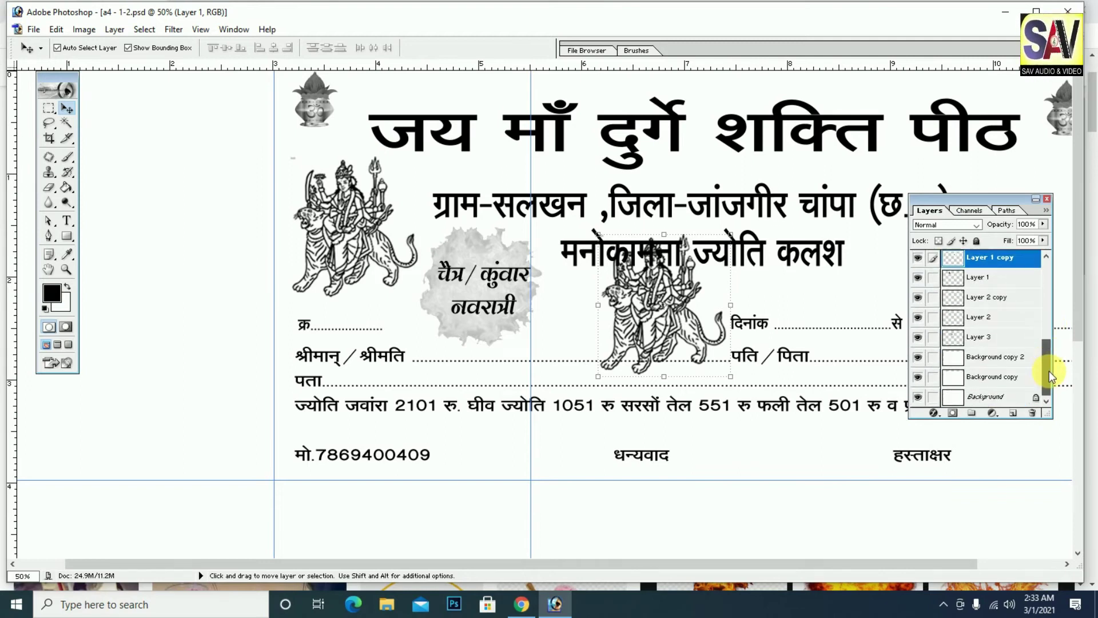
left_click_drag(1004, 258, 994, 341)
mouse_move(650, 278)
left_mouse_down()
mouse_move(648, 178)
mouse_move(662, 282)
left_mouse_up()
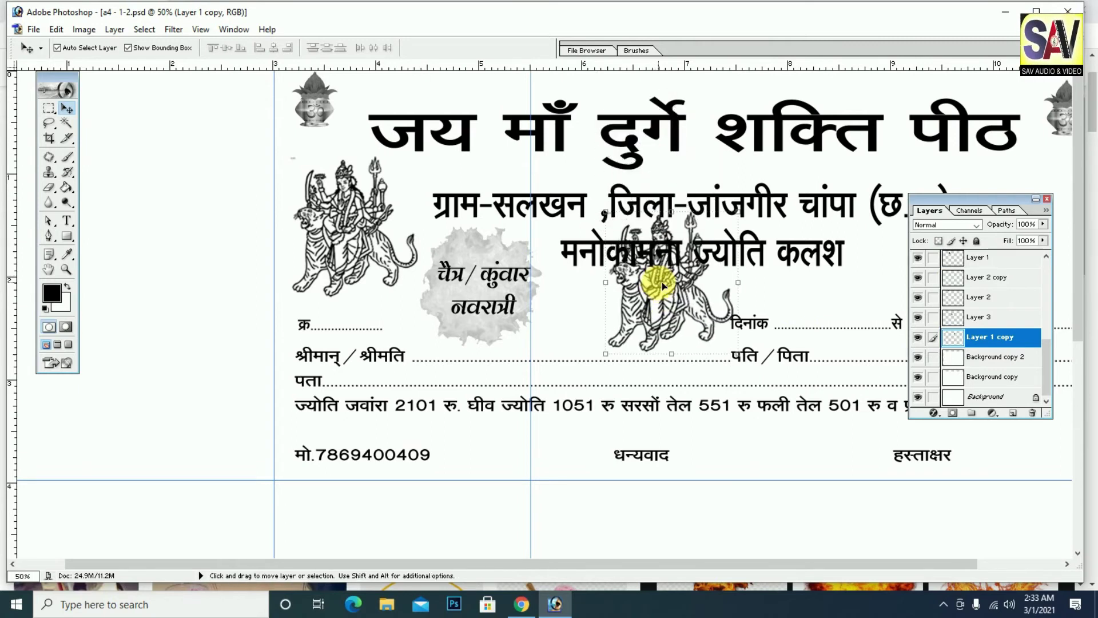
key("ctrl+minus")
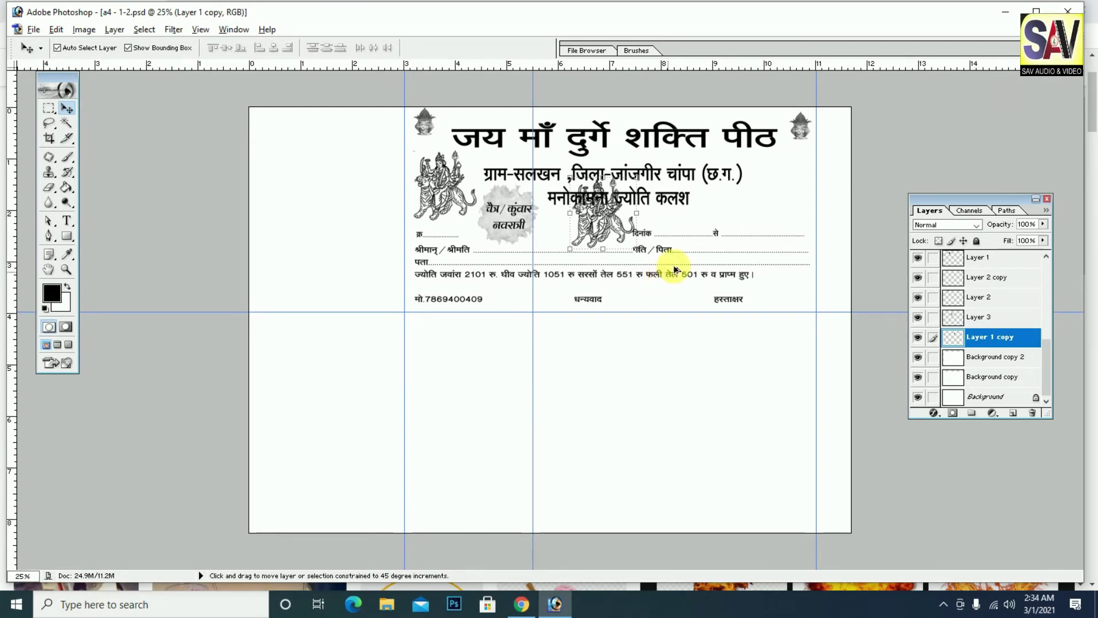
Enlarge the Durga copy into a watermark under the heading and fade it to about 33% opacity.
left_click_drag(636, 213, 697, 117)
left_click_drag(618, 156, 615, 163)
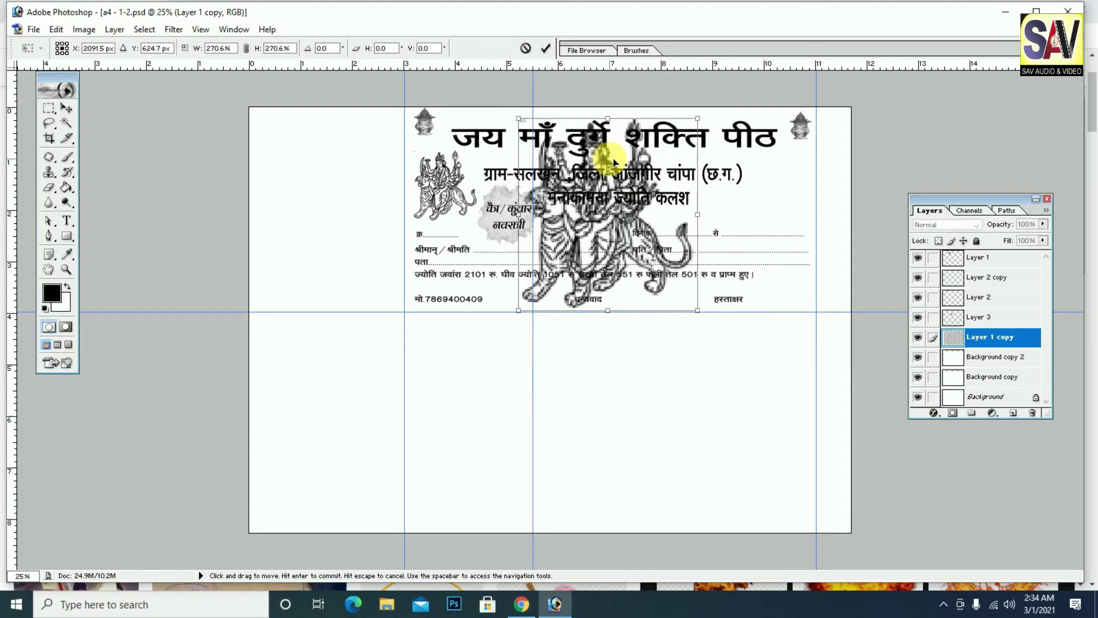
key("Return")
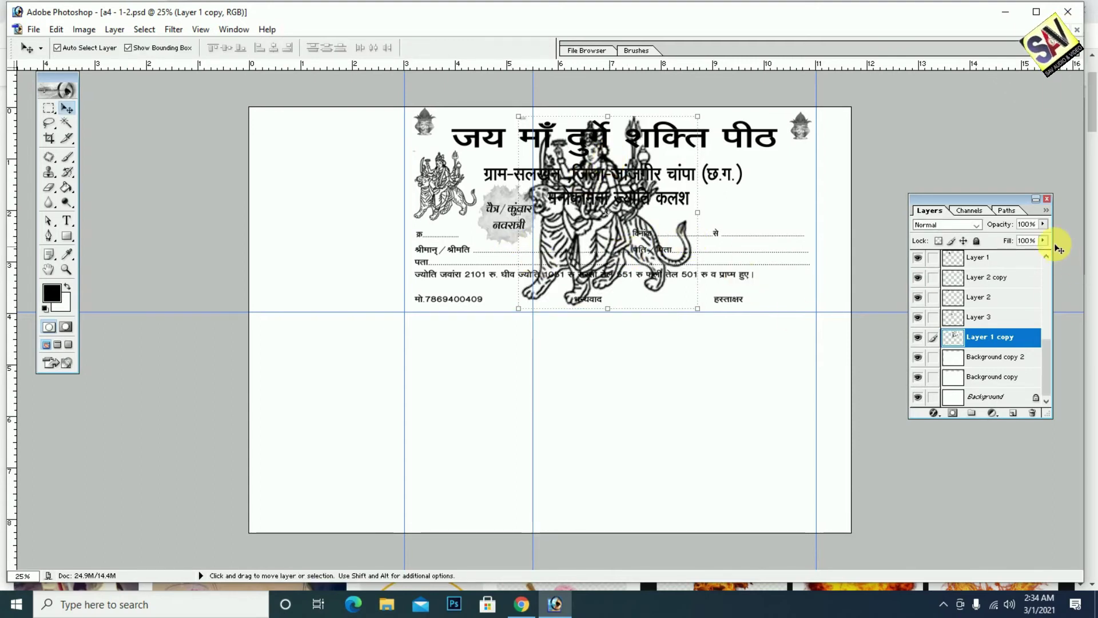
left_click(1043, 224)
left_click(1017, 238)
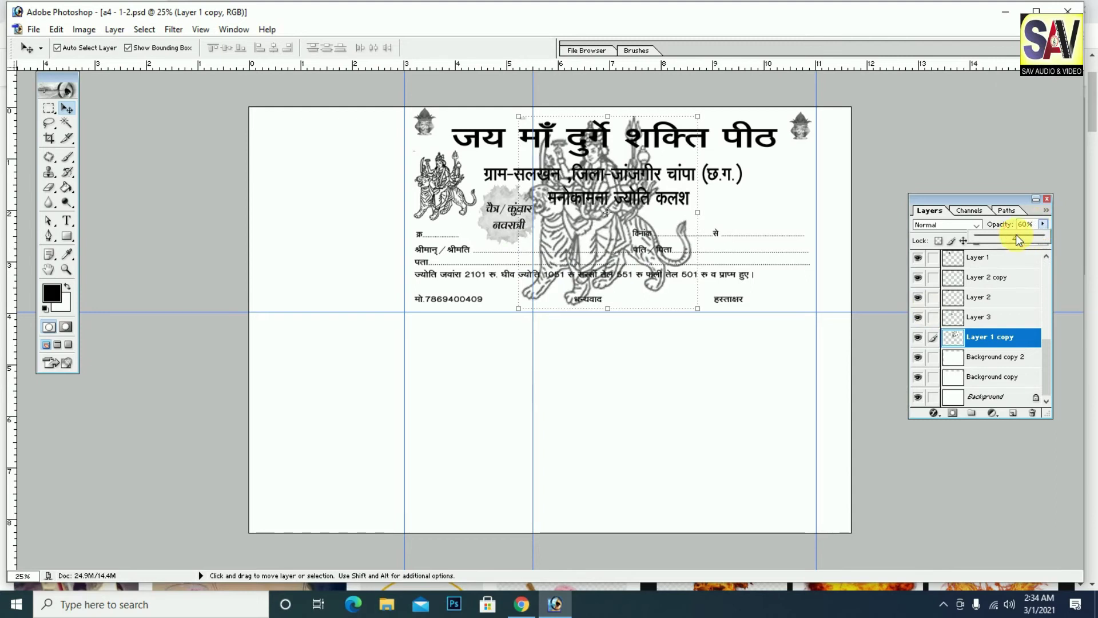
left_click_drag(1001, 239, 999, 240)
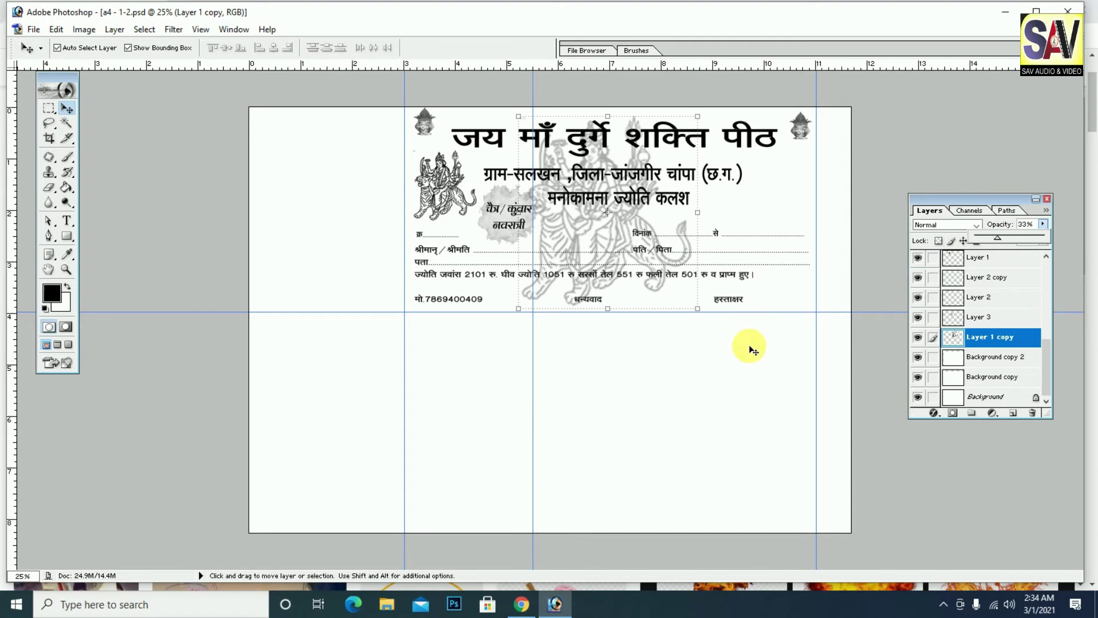
Nudge the Durga watermark slightly right and lower its opacity to 17%.
key("ctrl+plus")
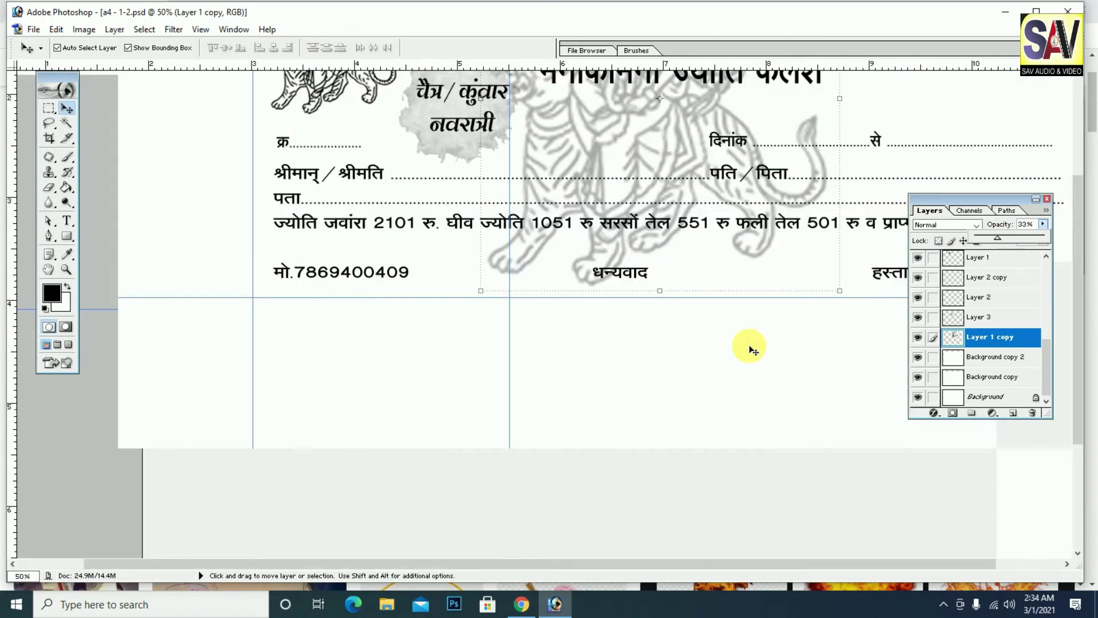
scroll(732, 352, "up", 2)
scroll(730, 352, "up", 3)
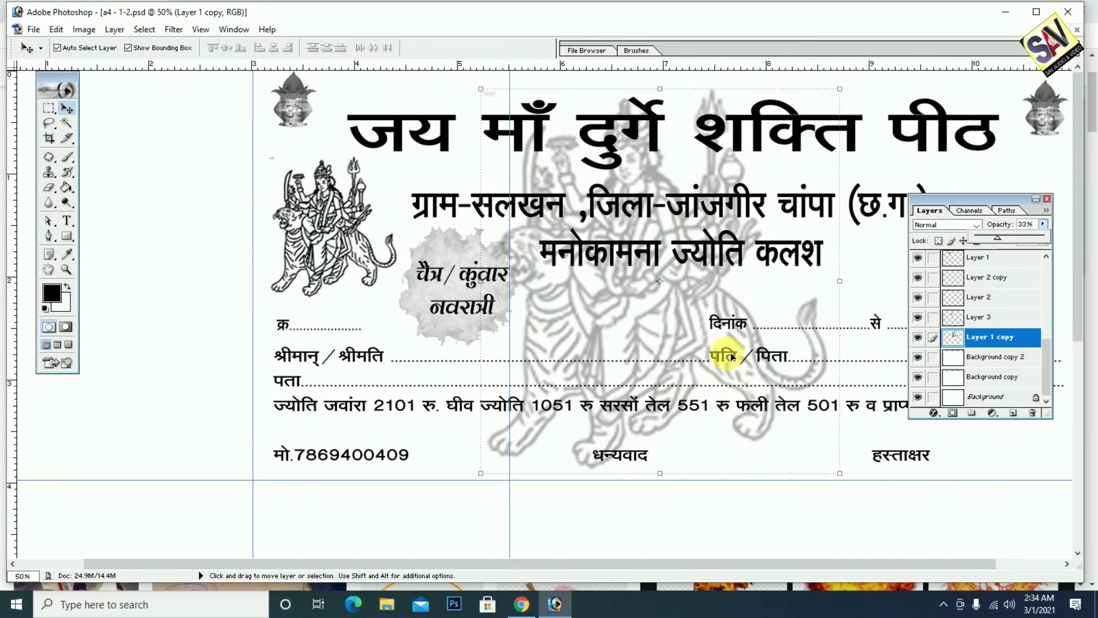
mouse_move(651, 169)
left_mouse_down()
mouse_move(699, 174)
mouse_move(692, 166)
left_mouse_up()
left_click(1030, 225)
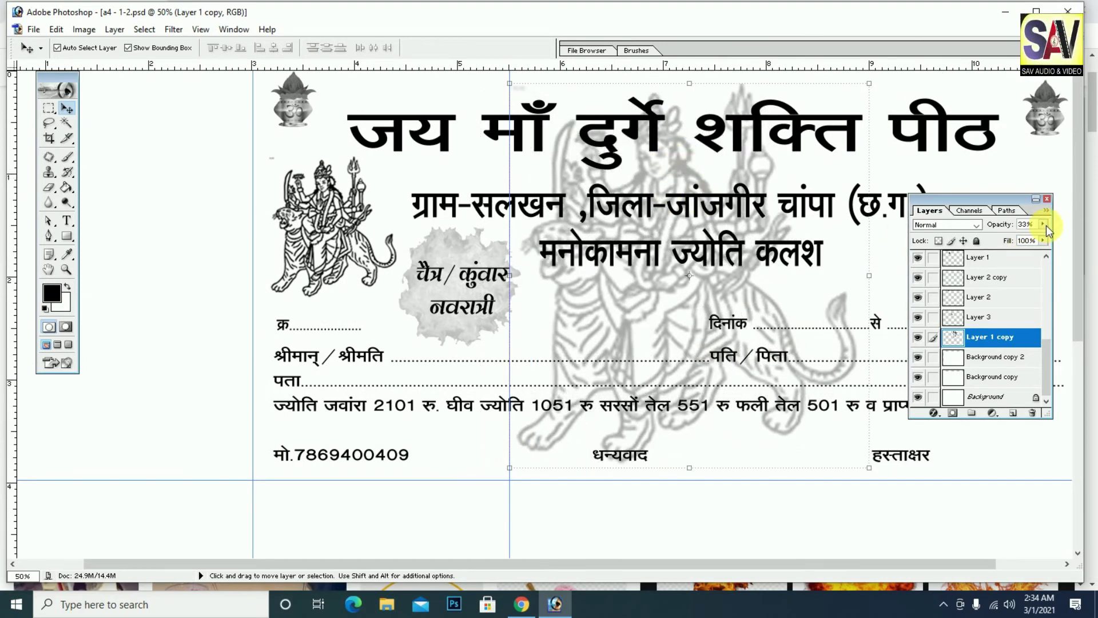
left_click_drag(998, 240, 991, 242)
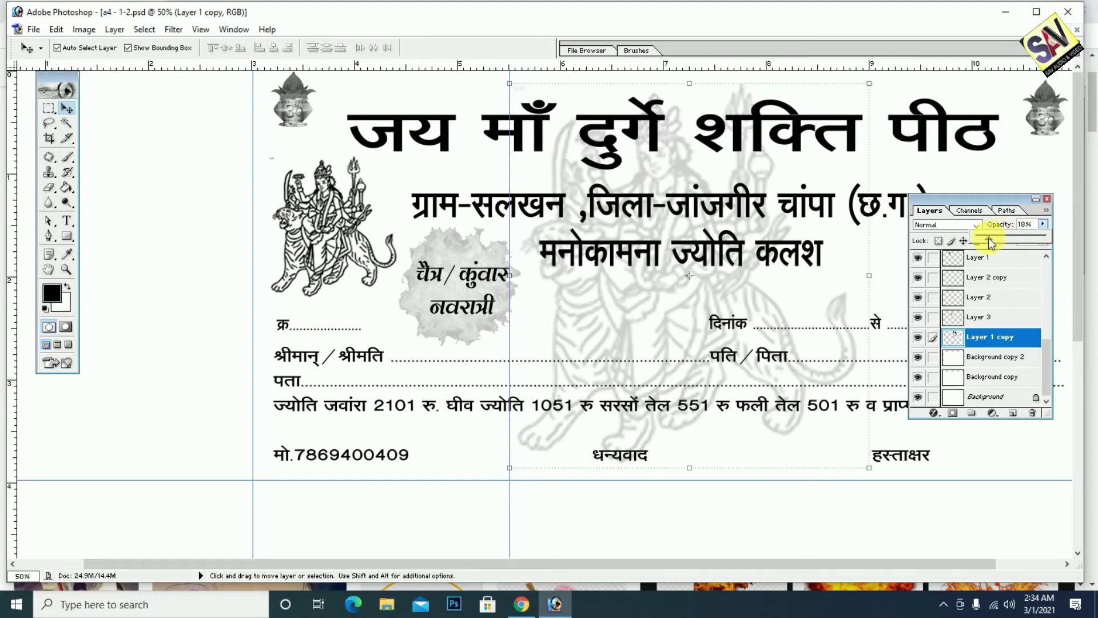
left_click_drag(991, 243, 985, 244)
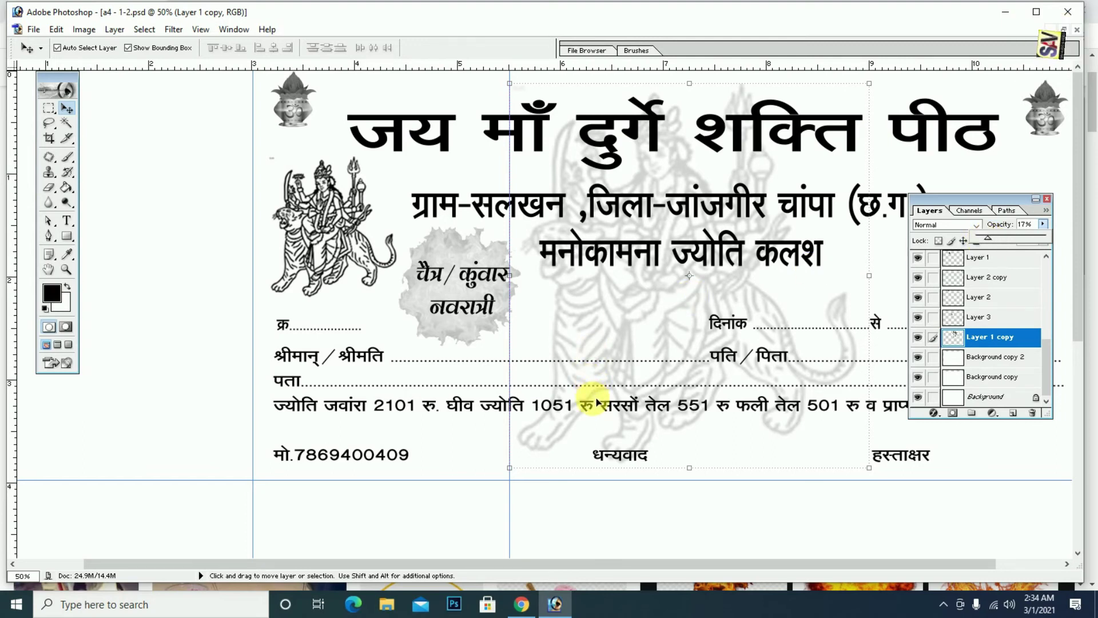
key("ctrl+minus")
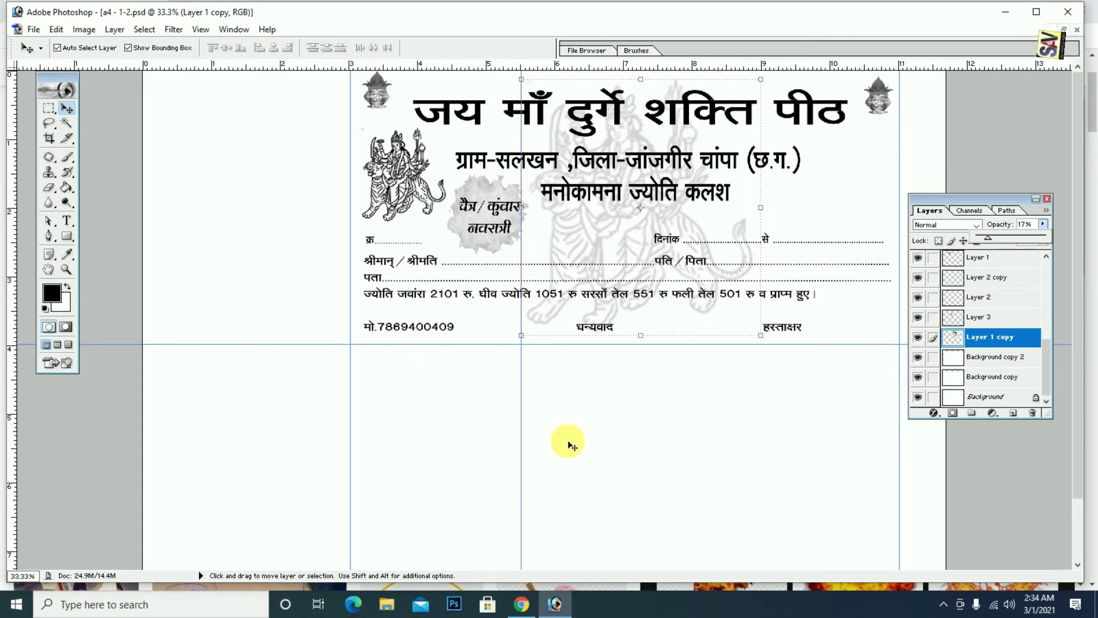
Try MINNO-GOPI fonts on the heading जय माँ दुर्गे शक्ति पीठ and apply the bold italic one.
left_click(66, 220)
left_click(471, 118)
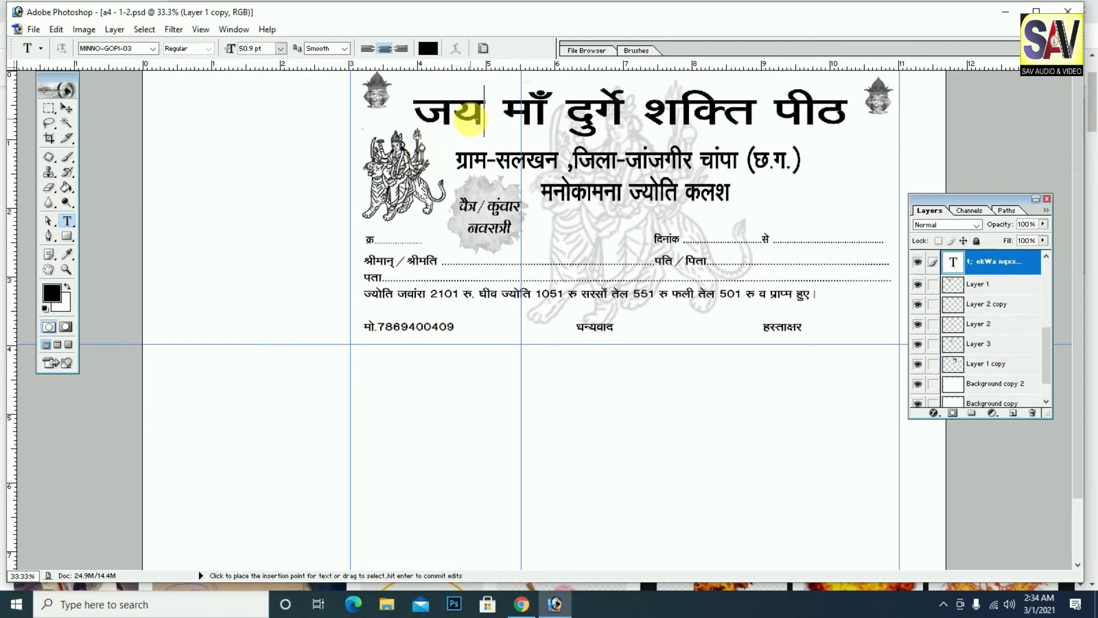
key("ctrl+a")
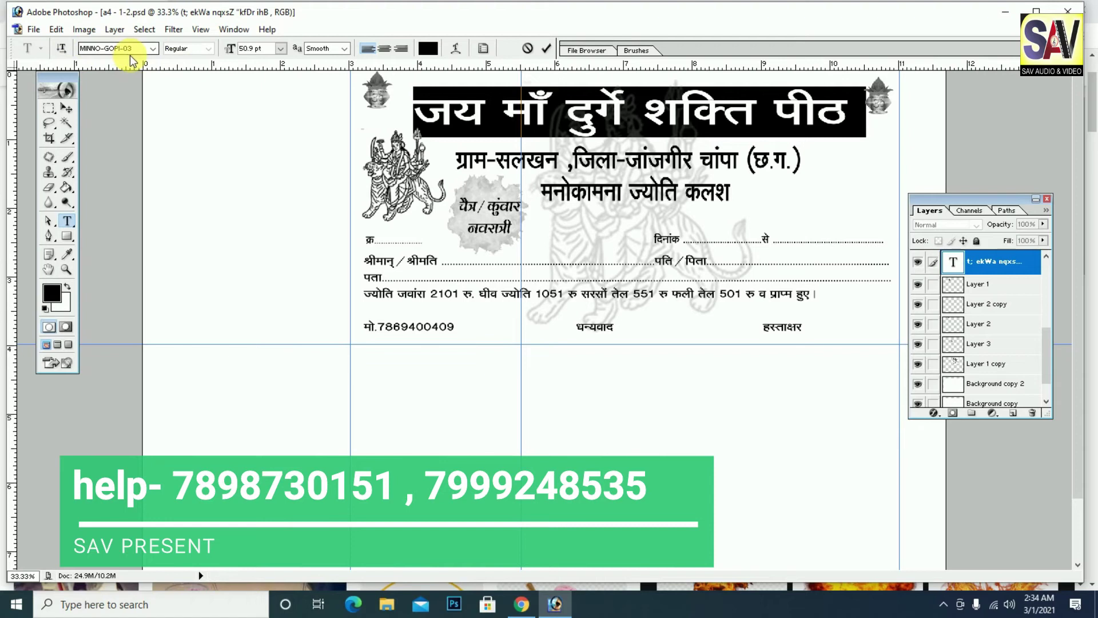
key("Down")
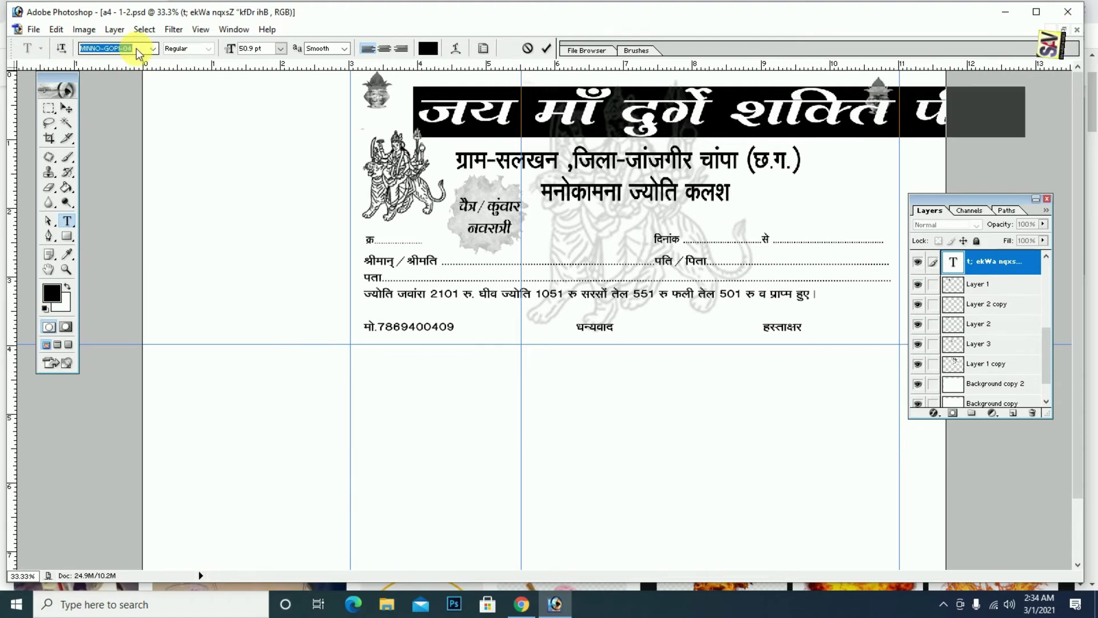
key("Down")
key("Down")
key("Down")
key("Down")
key("Down")
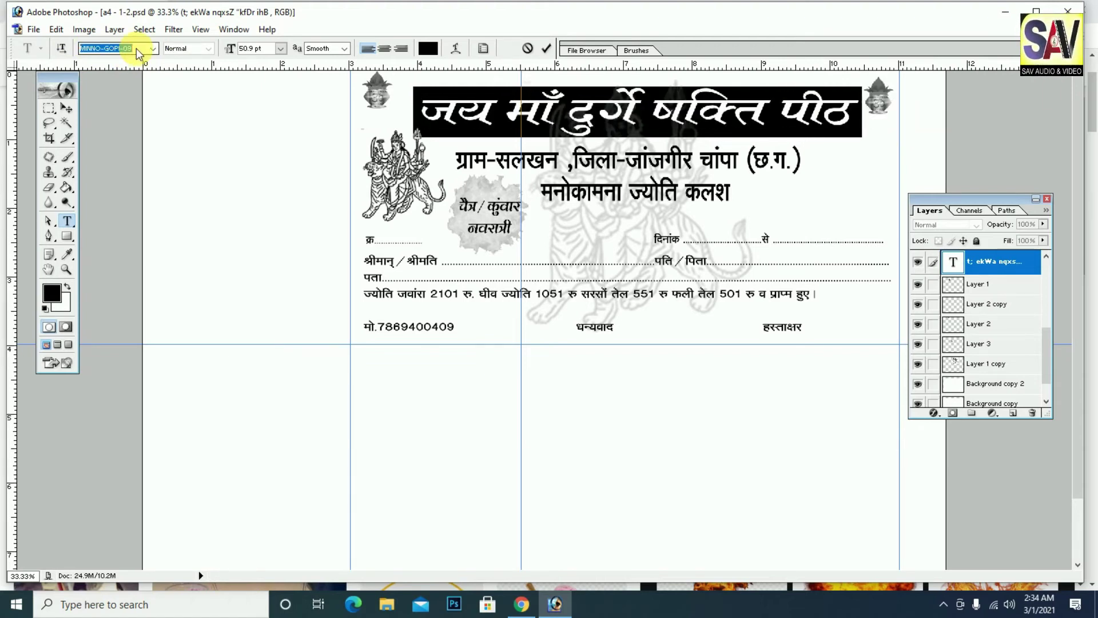
key("Down")
key("Down")
key("Down")
key("Down")
key("Down")
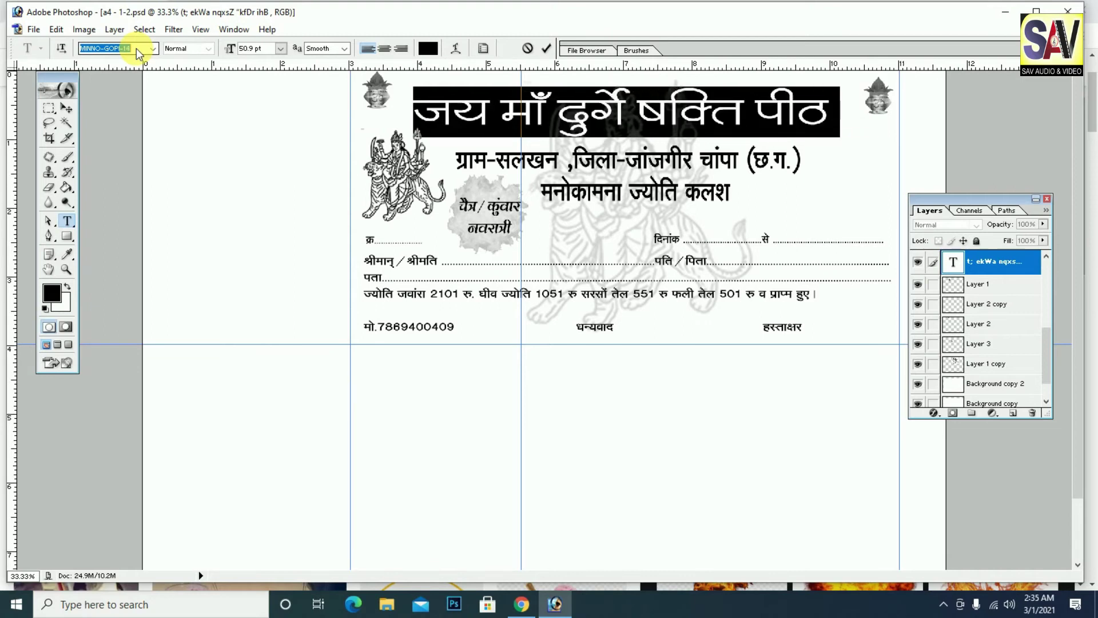
key("Down")
key("Down")
key("Down")
key("Down")
key("Down")
key("Down")
key("Down")
key("Down")
key("Down")
key("Down")
key("Down")
key("Down")
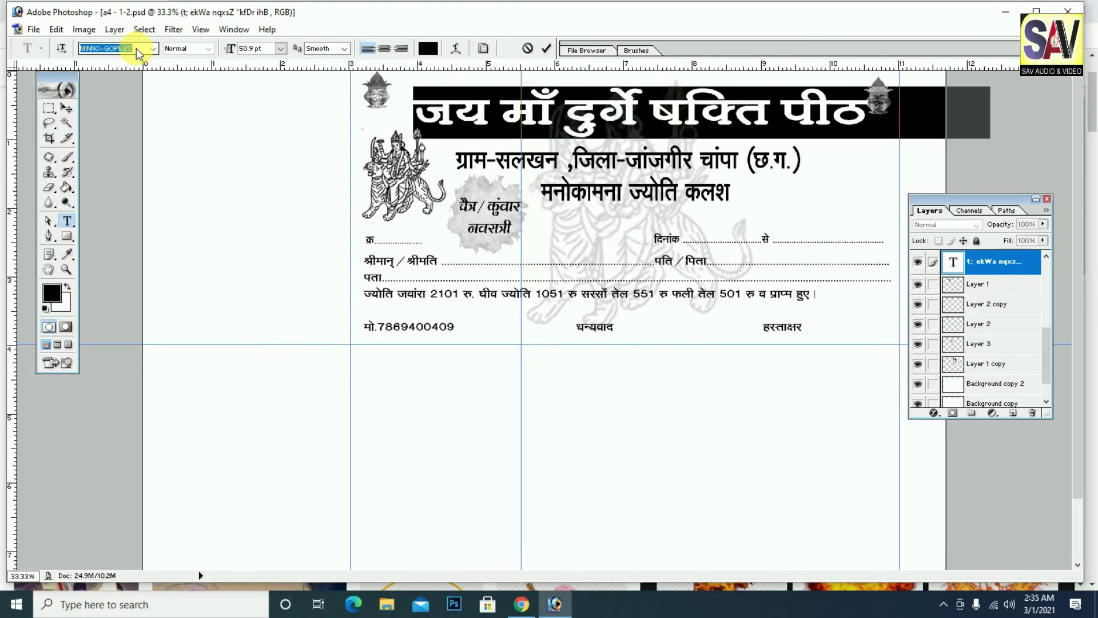
key("Down")
key("Down")
key("Down")
key("Down")
key("Down")
key("Down")
key("Up")
key("Up")
key("Up")
key("Up")
key("Up")
key("Up")
key("Up")
key("Up")
key("Up")
key("Up")
key("Up")
key("Up")
key("Up")
key("Up")
key("Up")
key("Up")
key("Up")
key("Up")
key("Up")
key("Up")
key("Up")
key("Up")
key("Up")
key("Up")
key("Up")
key("Up")
key("Up")
key("Up")
key("Up")
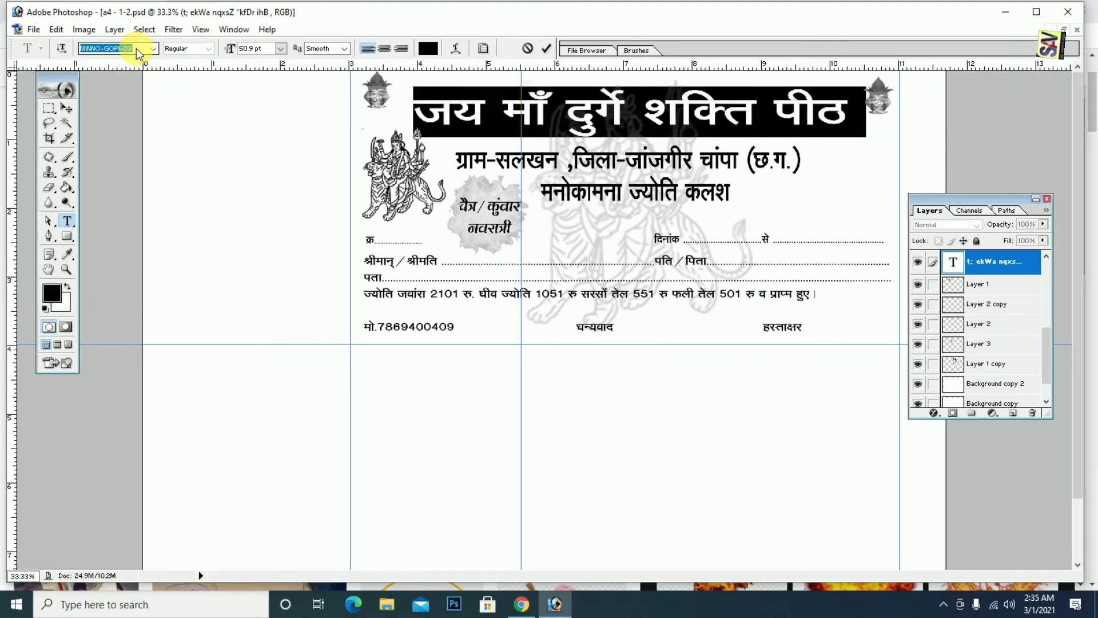
key("Up")
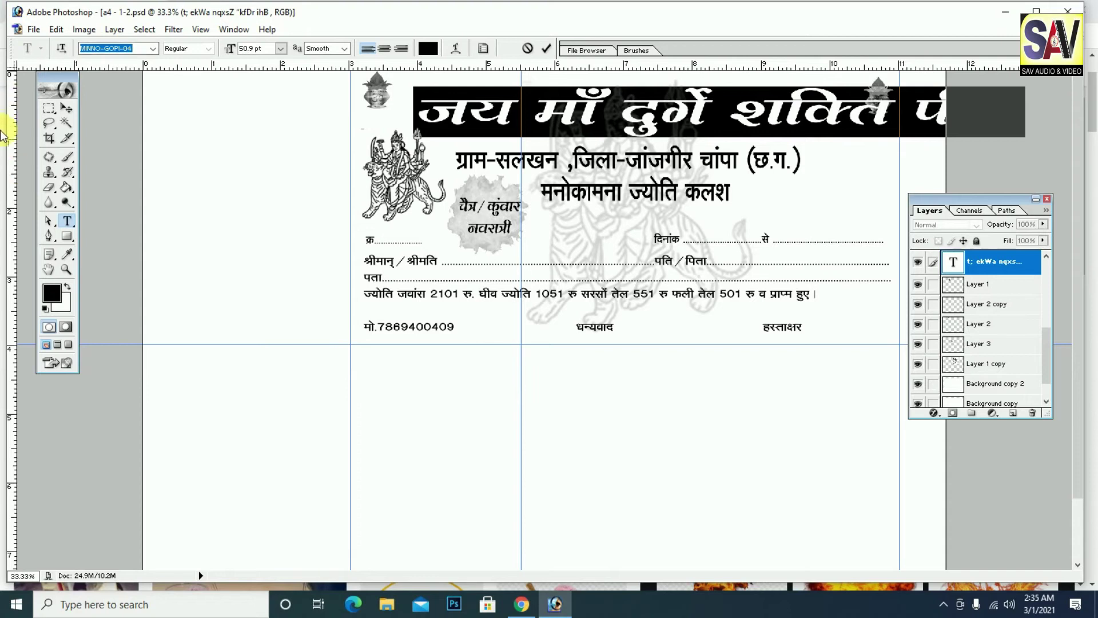
left_click(67, 107)
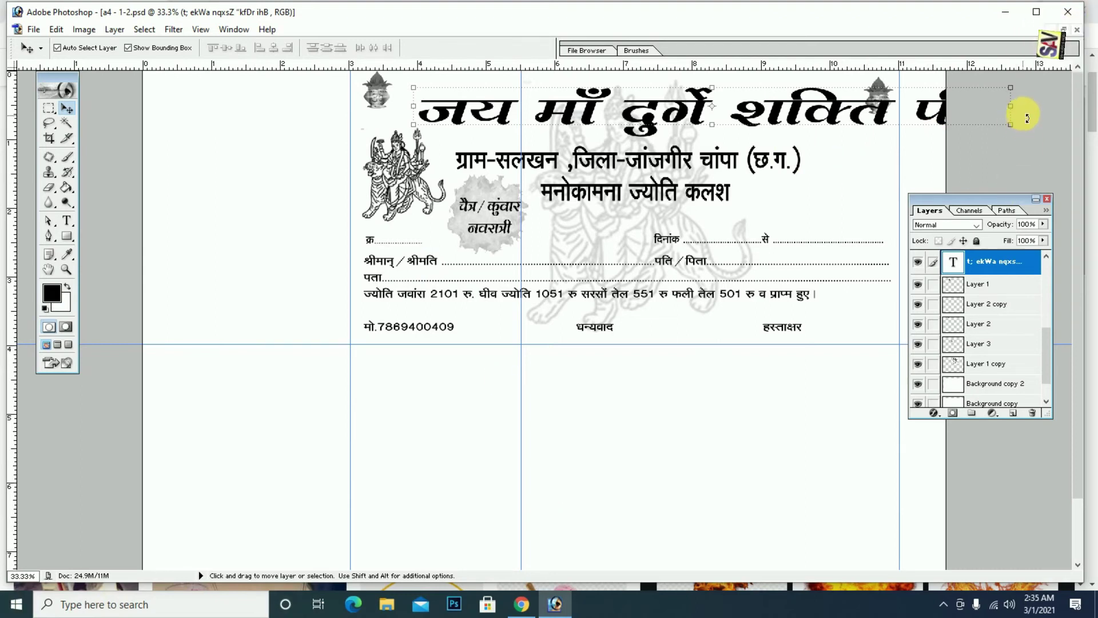
Narrow the heading to 73.9% width so it fits between the kalash images.
left_click_drag(1020, 109, 865, 109)
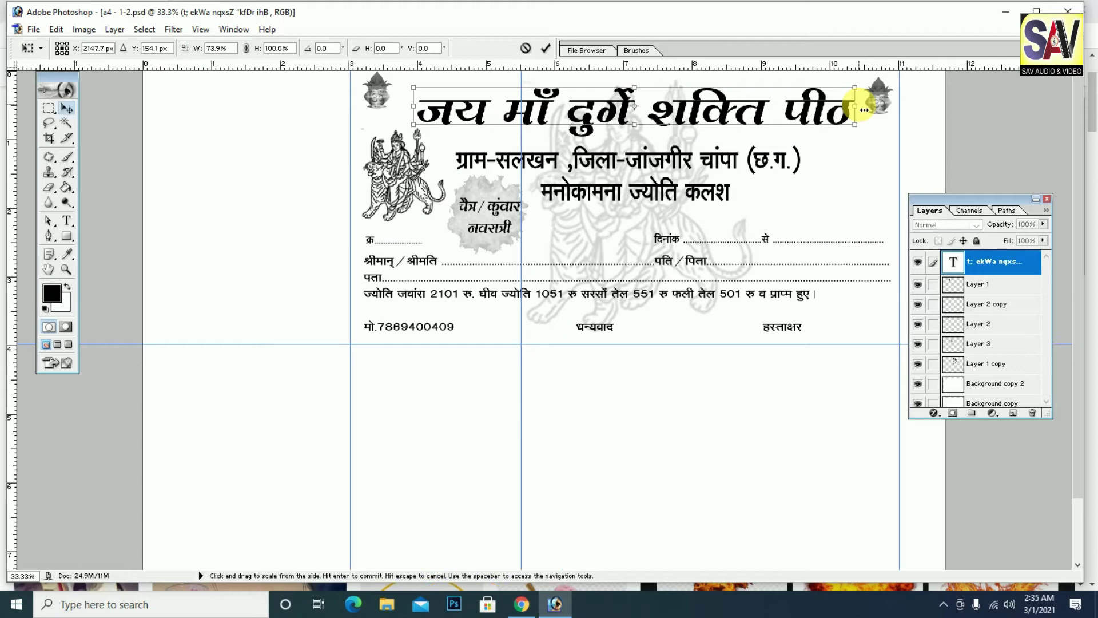
key("Return")
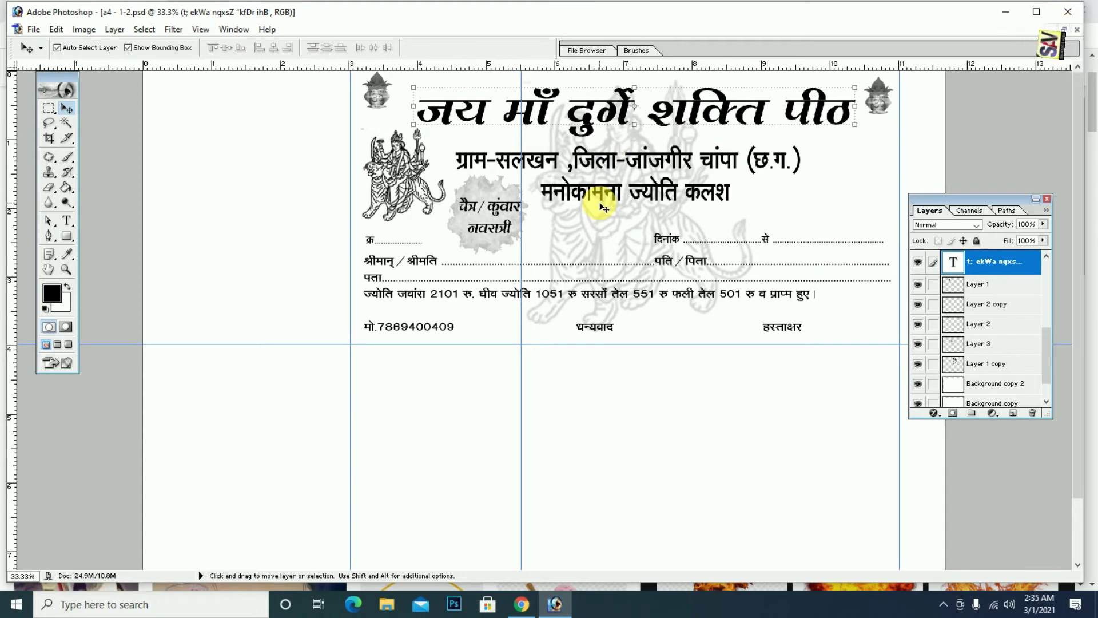
key("ctrl+j")
Nudge the village line up-right and give the मनोकामना ज्योति कलश line a heavier MINNO-GOPI font.
left_click(716, 154)
left_click_drag(719, 154, 725, 150)
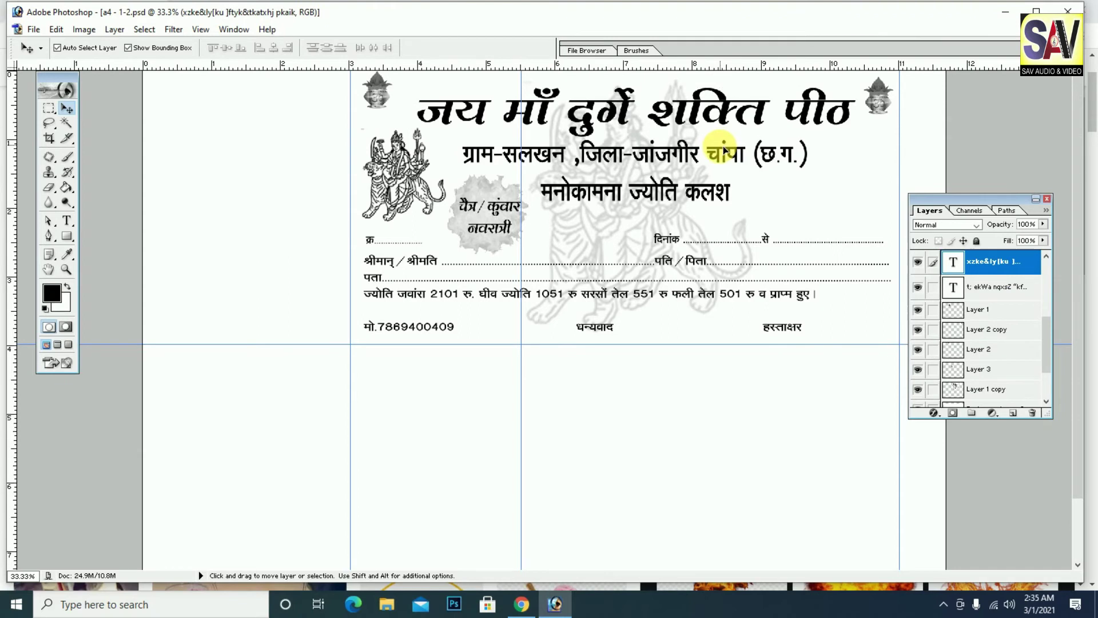
left_click(66, 220)
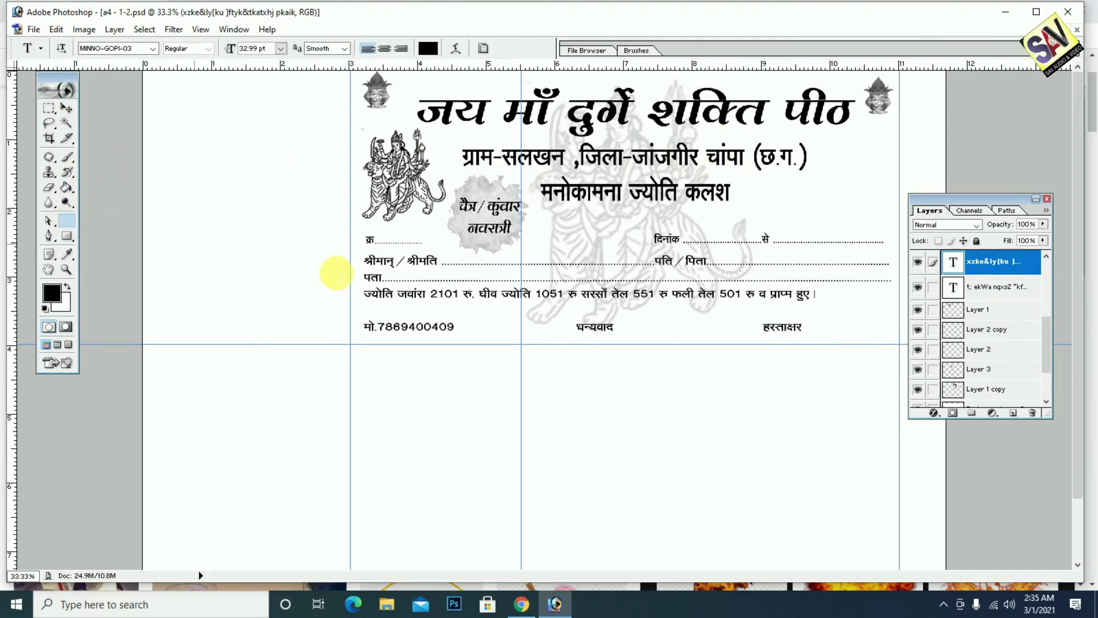
left_click(600, 197)
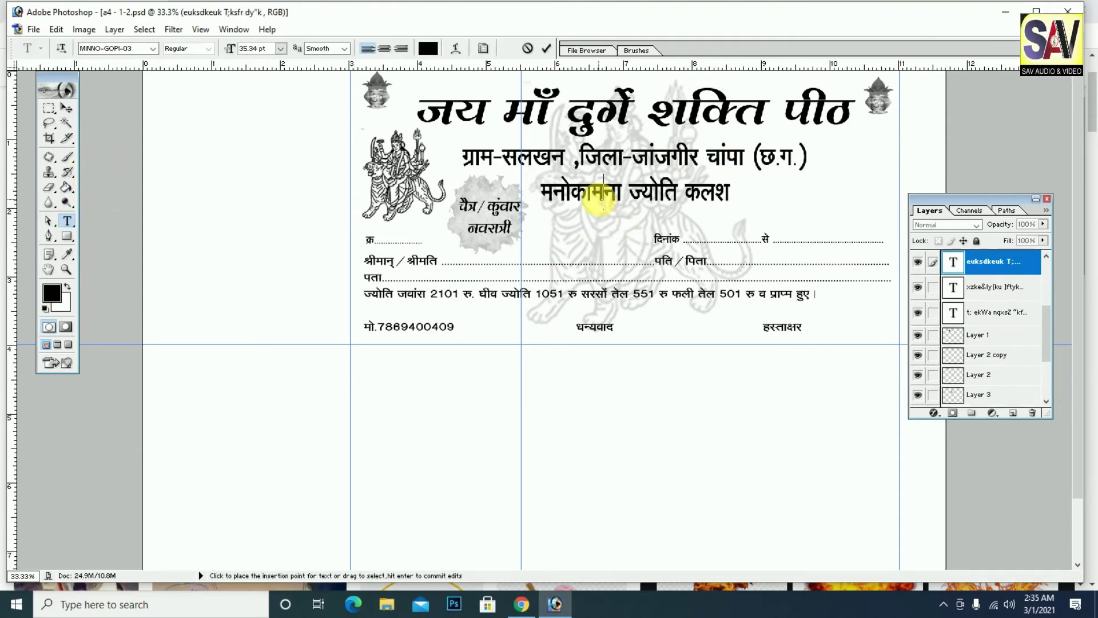
triple_click(599, 204)
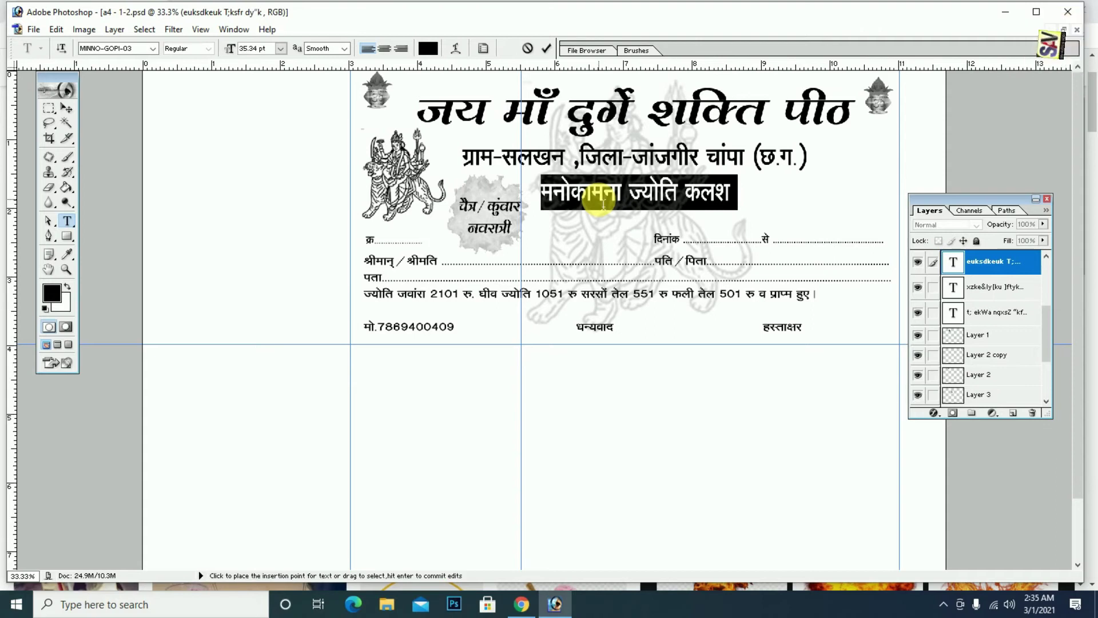
left_click(136, 50)
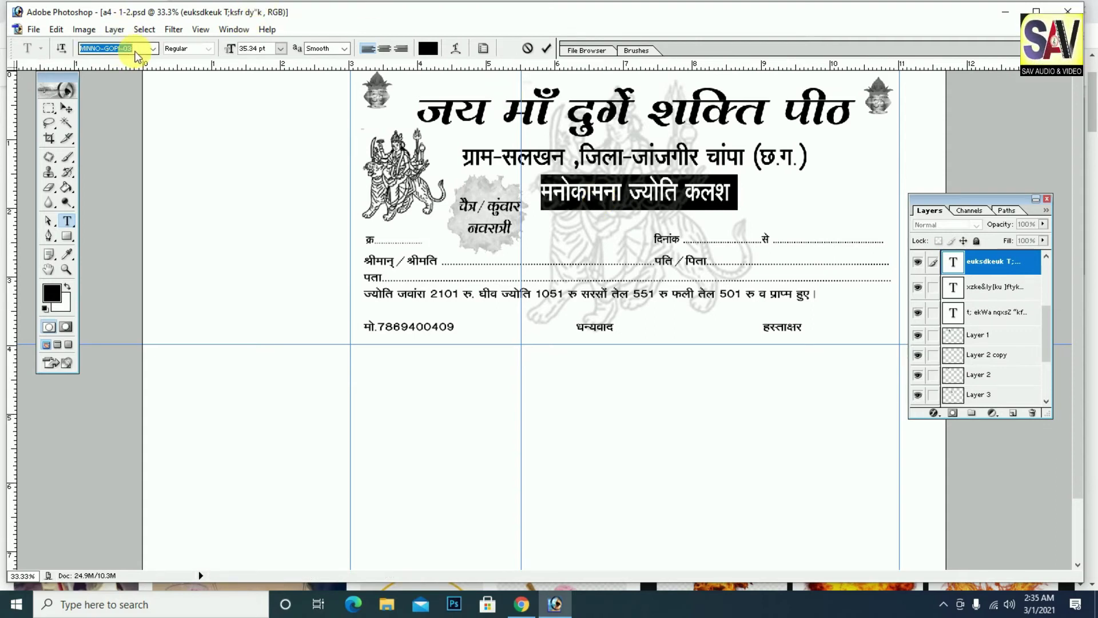
key("Down")
key("Down")
key("Down")
key("Down")
key("Down")
key("Down")
key("Down")
left_click(67, 109)
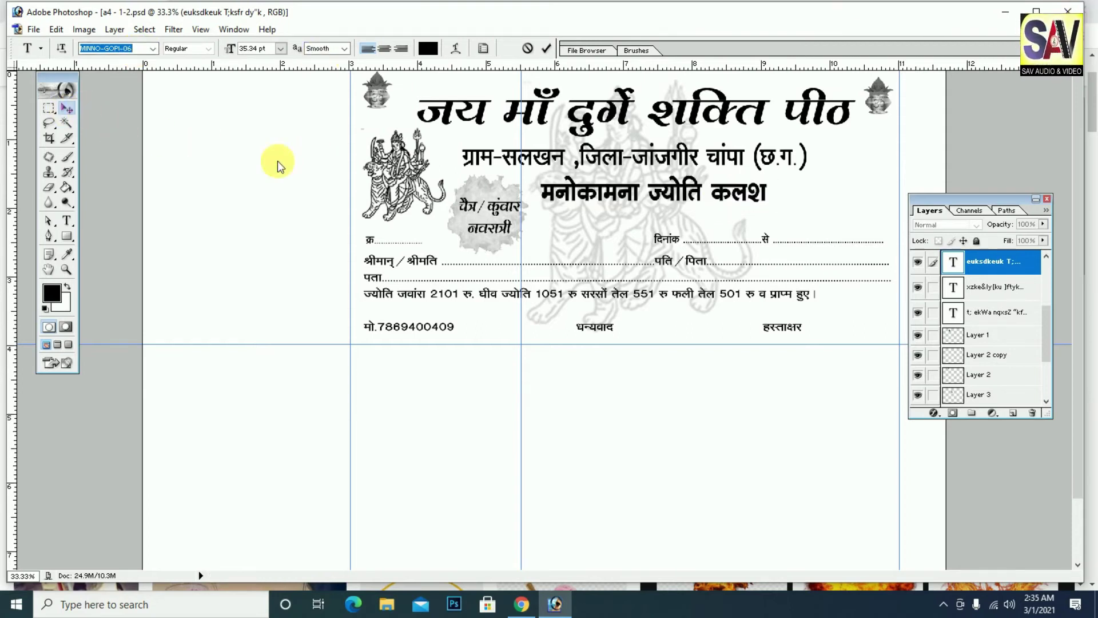
Recentre the मनोकामना ज्योति कलश line under the village line, adjusting the vertical guide.
left_click_drag(734, 202, 727, 197)
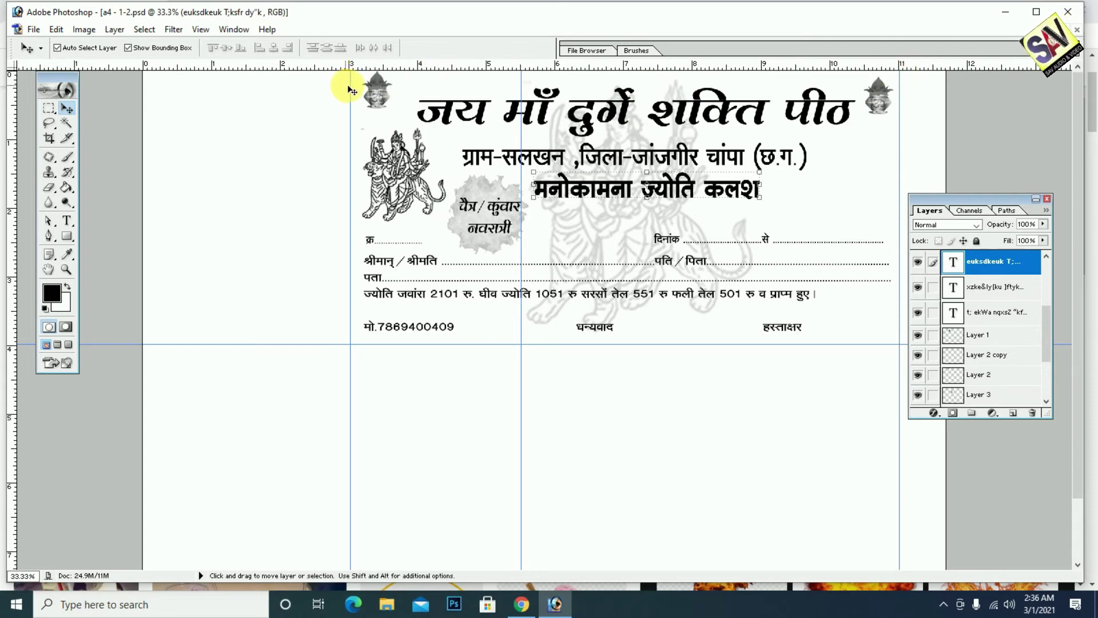
left_click_drag(350, 94, 349, 96)
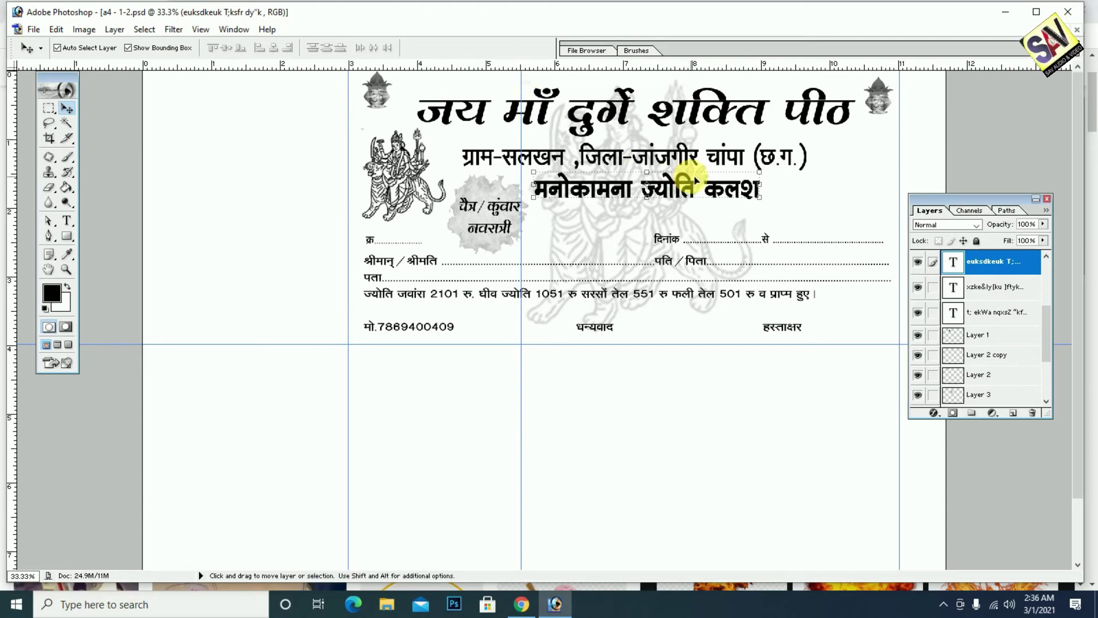
mouse_move(686, 194)
left_mouse_down()
mouse_move(573, 193)
mouse_move(675, 196)
left_mouse_up()
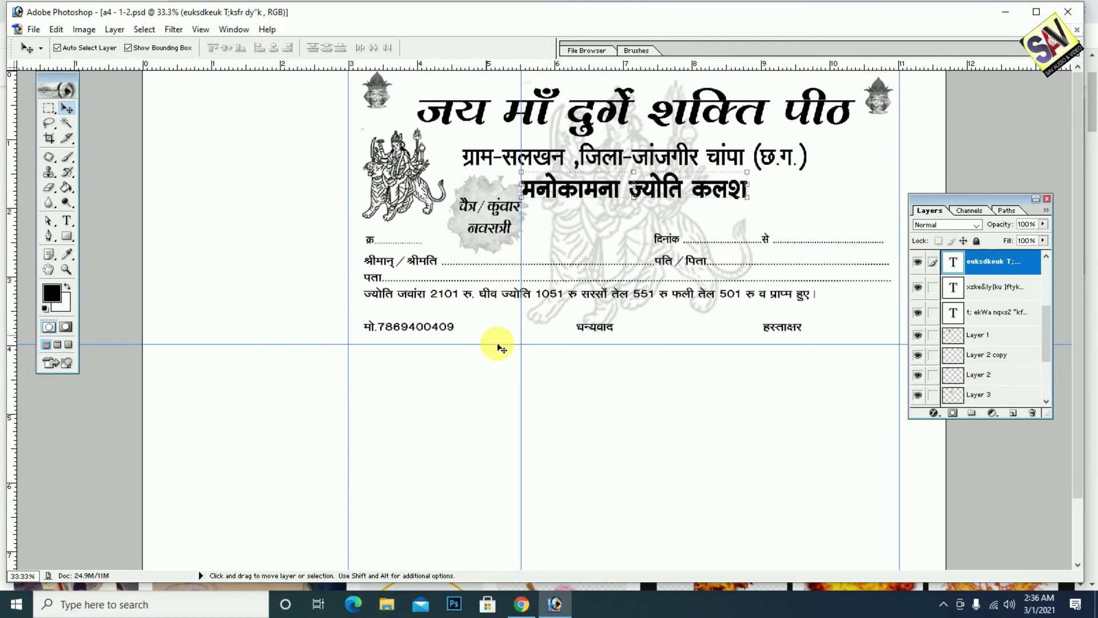
left_click_drag(991, 192, 1034, 185)
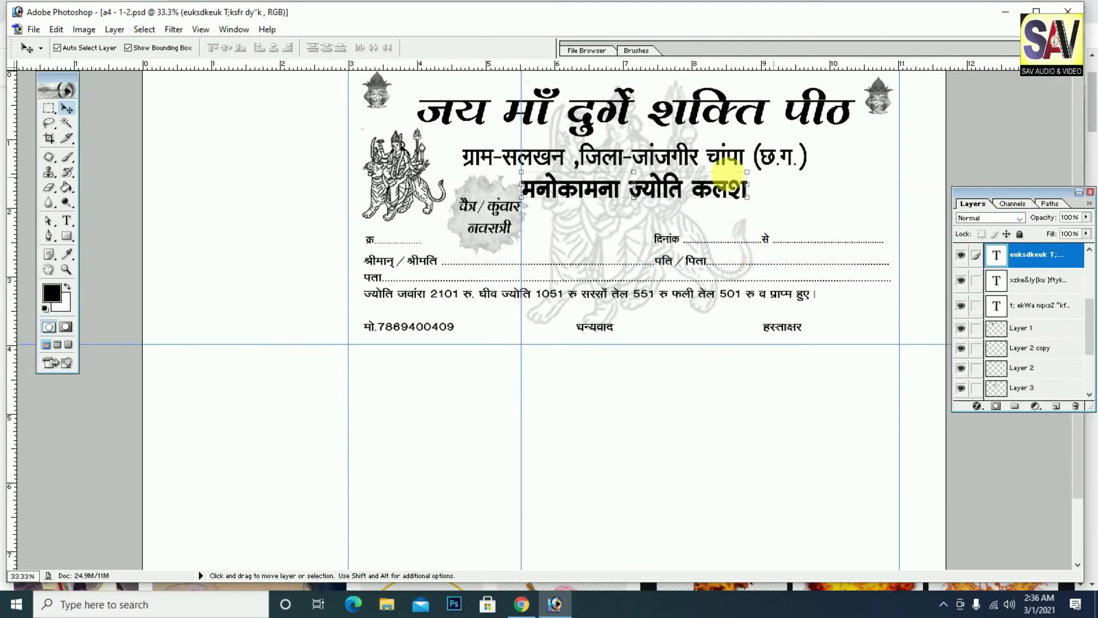
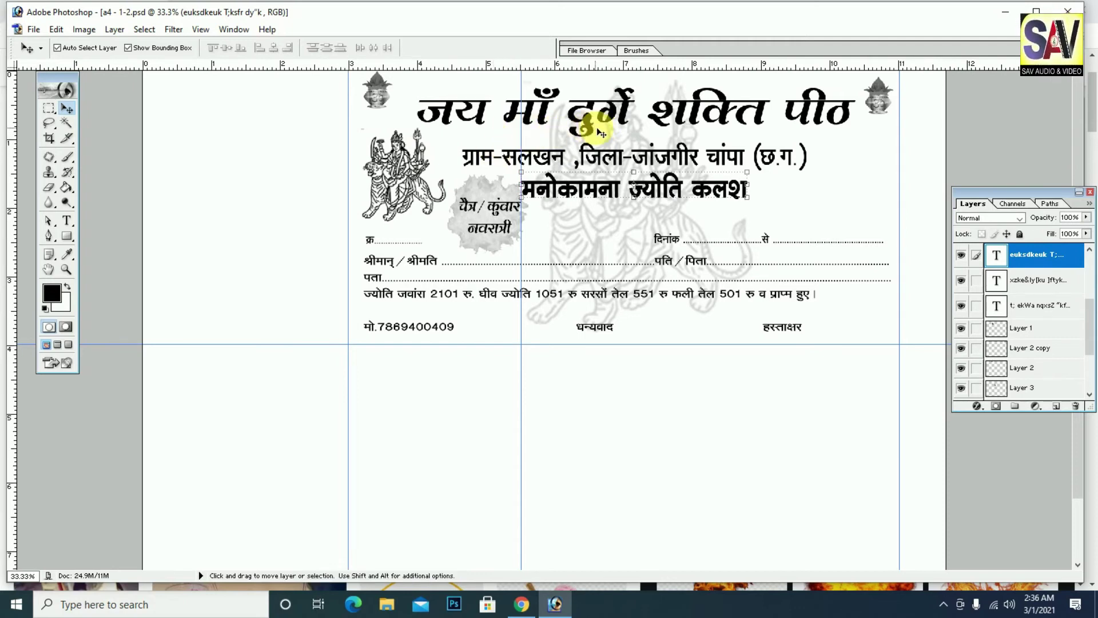
Select the faded 17% Durga watermark layer, toggling its visibility to identify it.
left_click(610, 229)
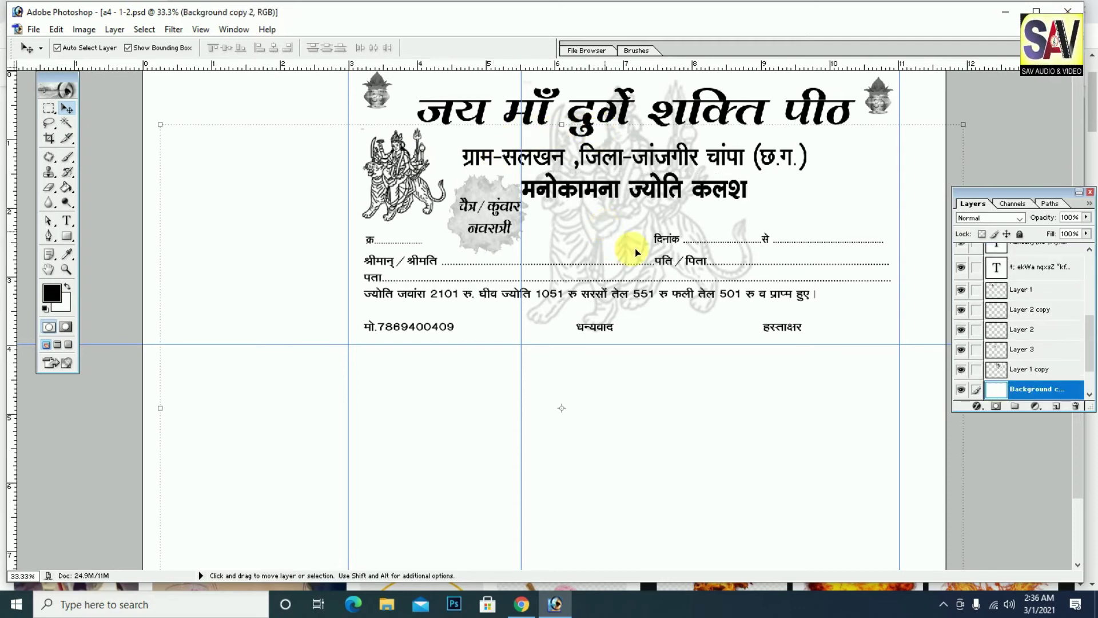
left_click(1024, 369)
left_click(961, 369)
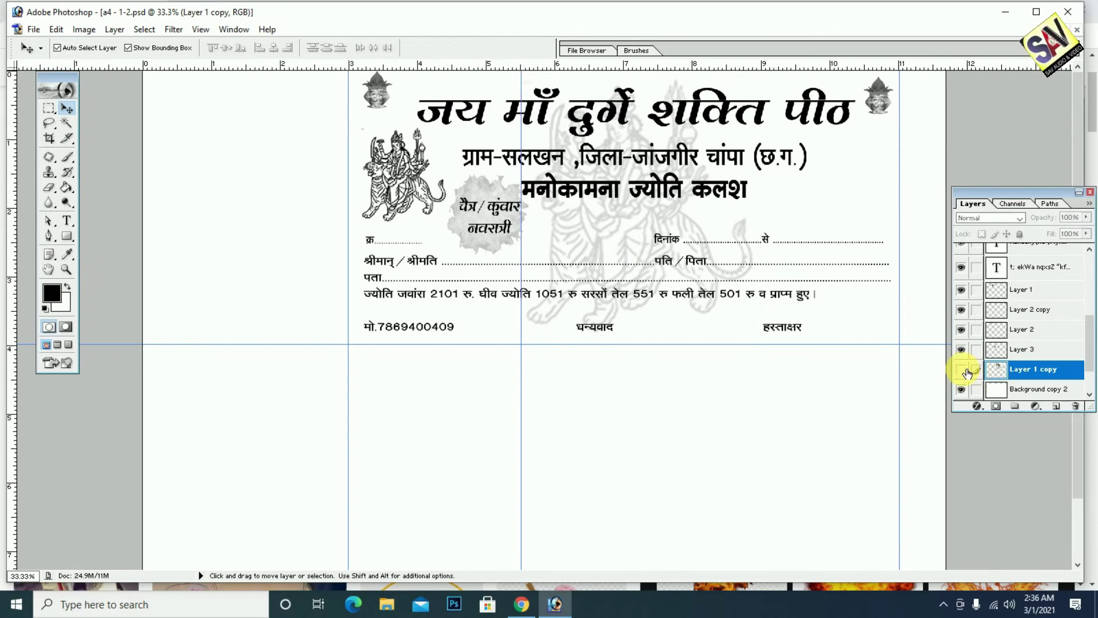
left_click(962, 369)
key("1")
key("7")
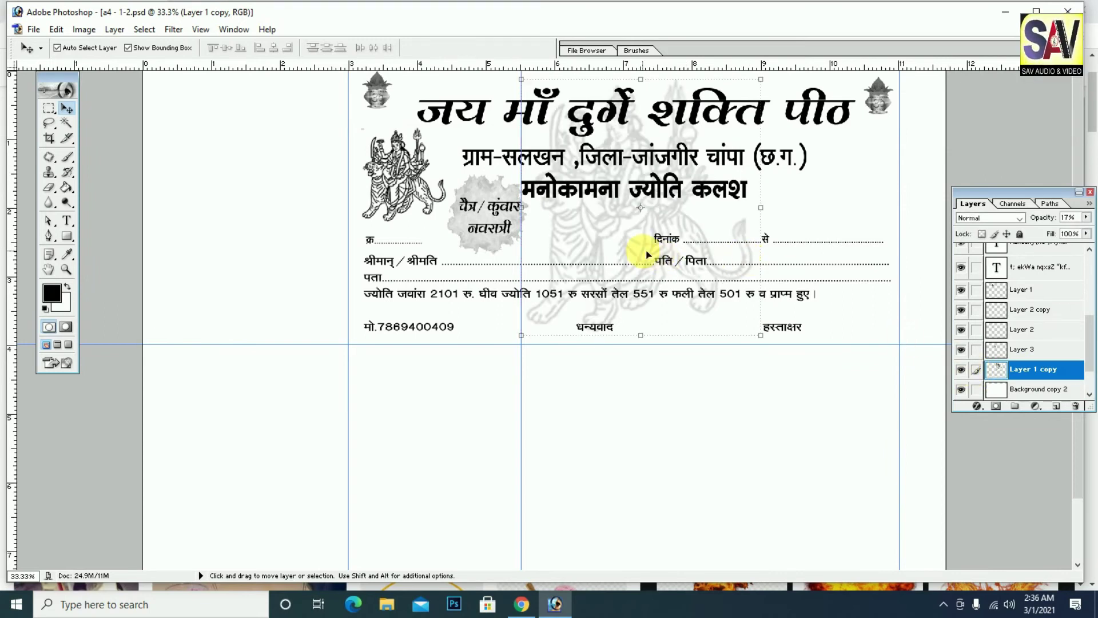
Place a copy of the faded Durga image in the left stub, scaled to about 61%.
left_click_drag(648, 243, 294, 247)
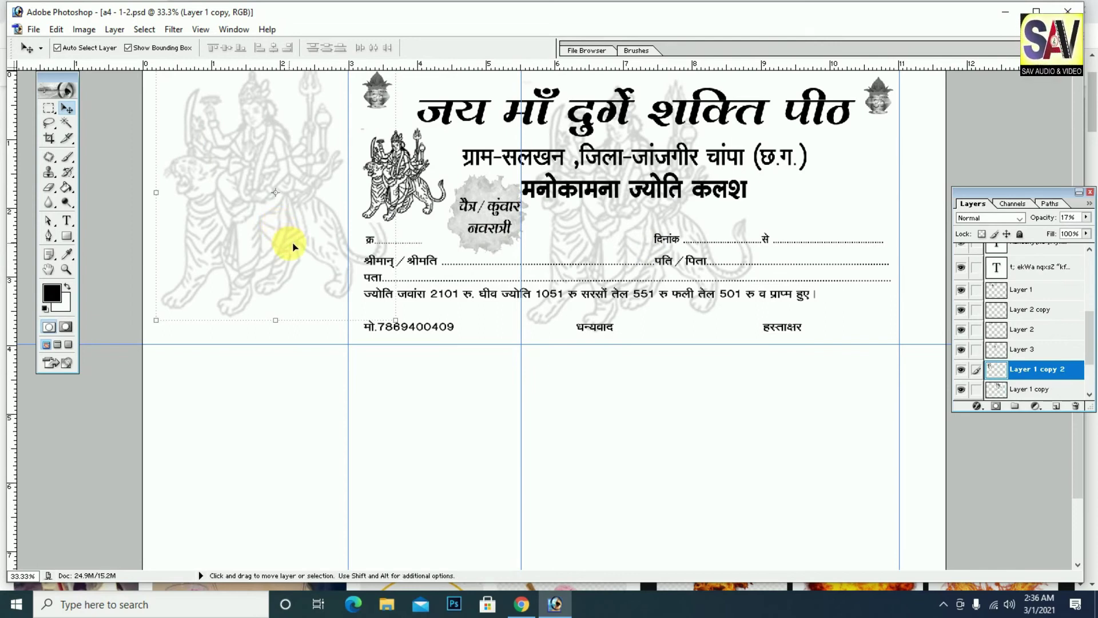
left_click_drag(296, 212, 290, 239)
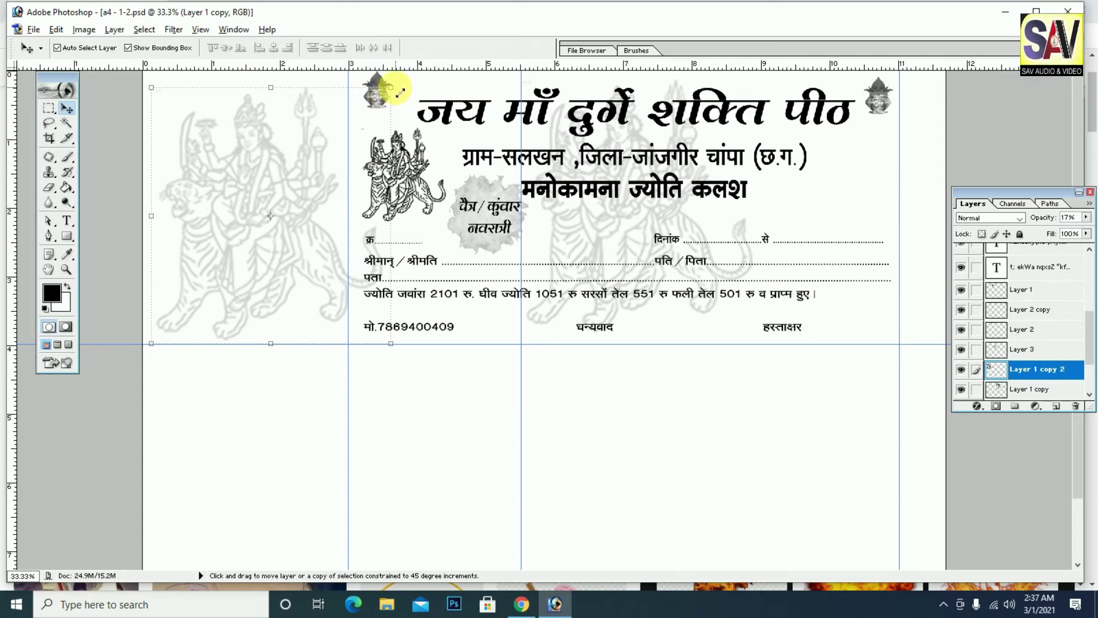
left_click_drag(401, 92, 349, 127)
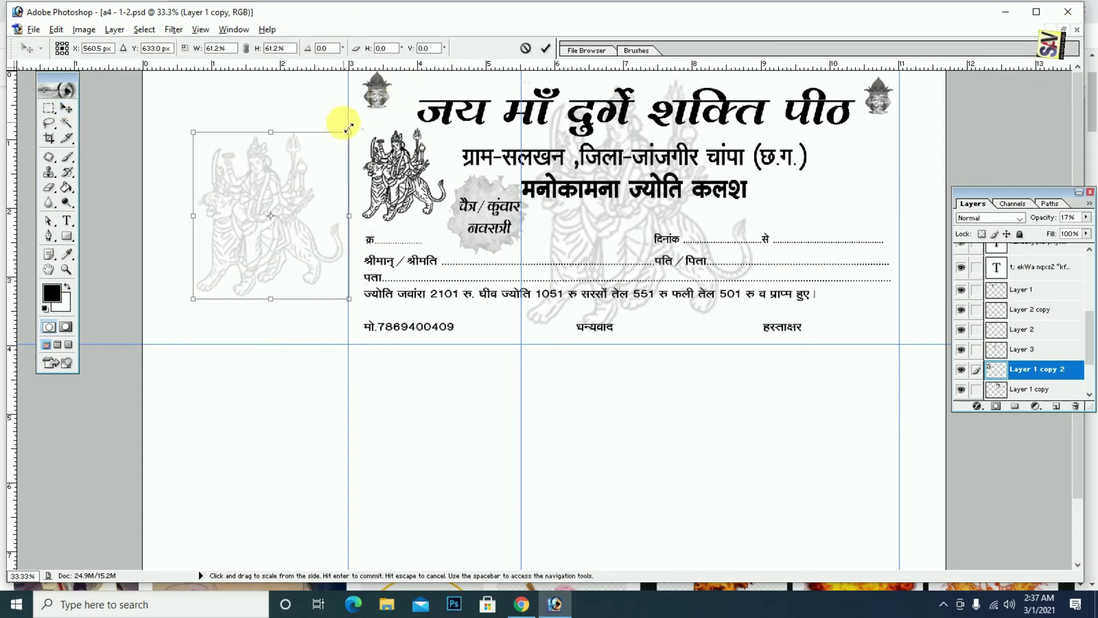
left_click_drag(312, 166, 295, 167)
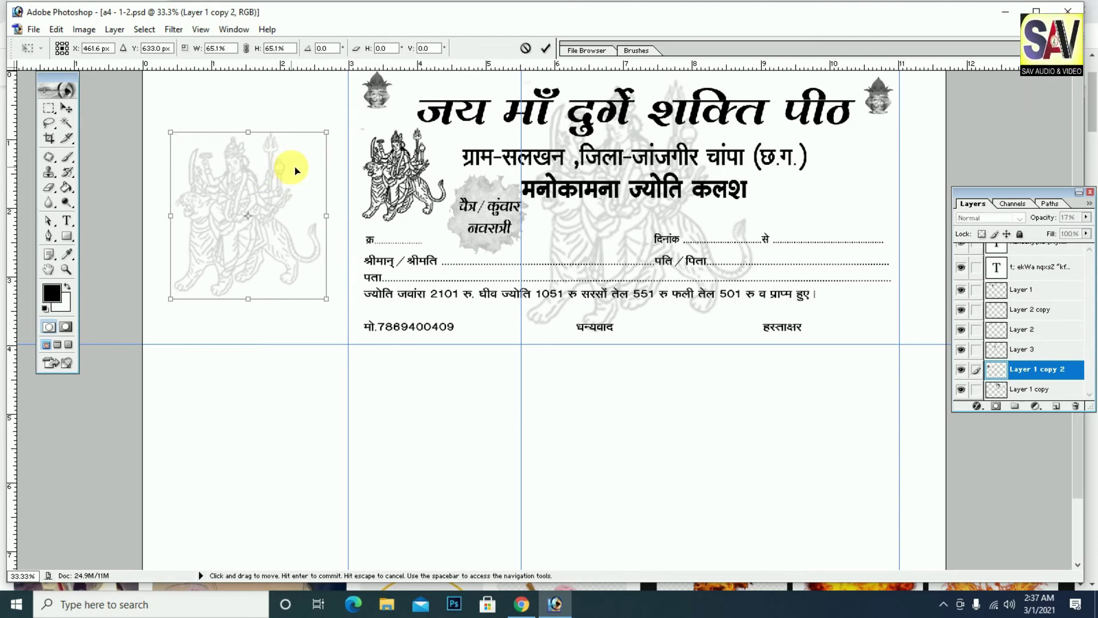
key("Return")
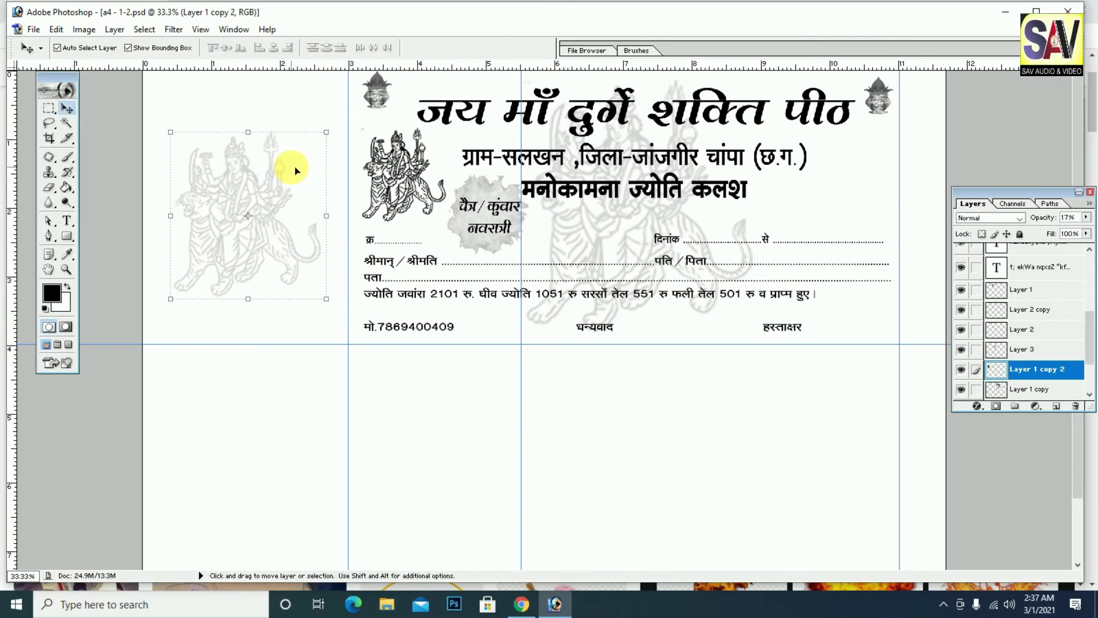
left_click_drag(267, 214, 267, 219)
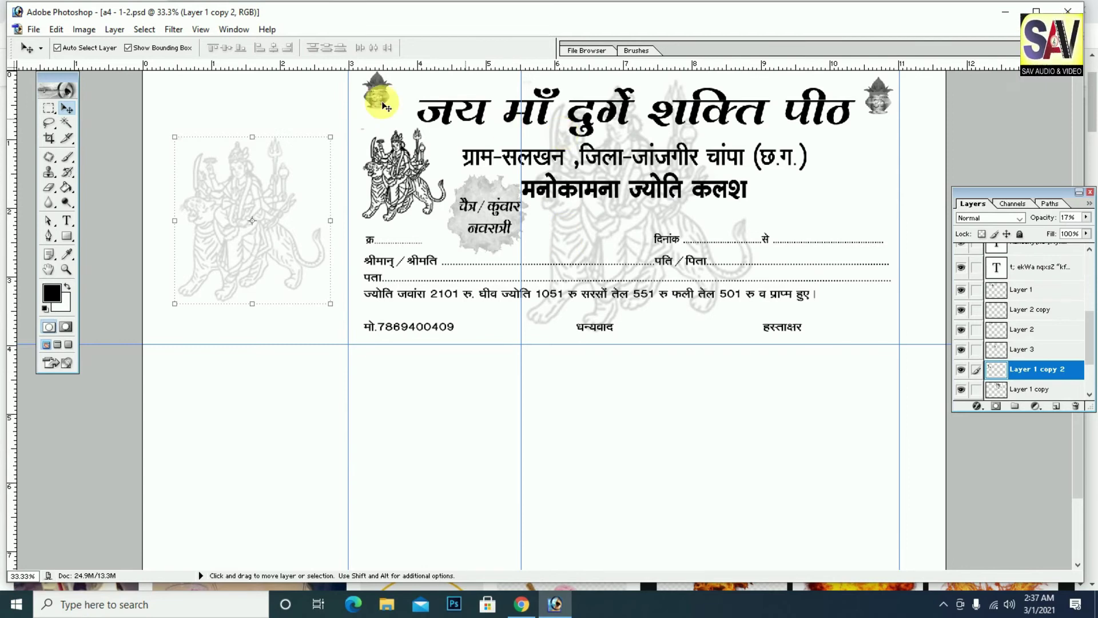
left_click(550, 112)
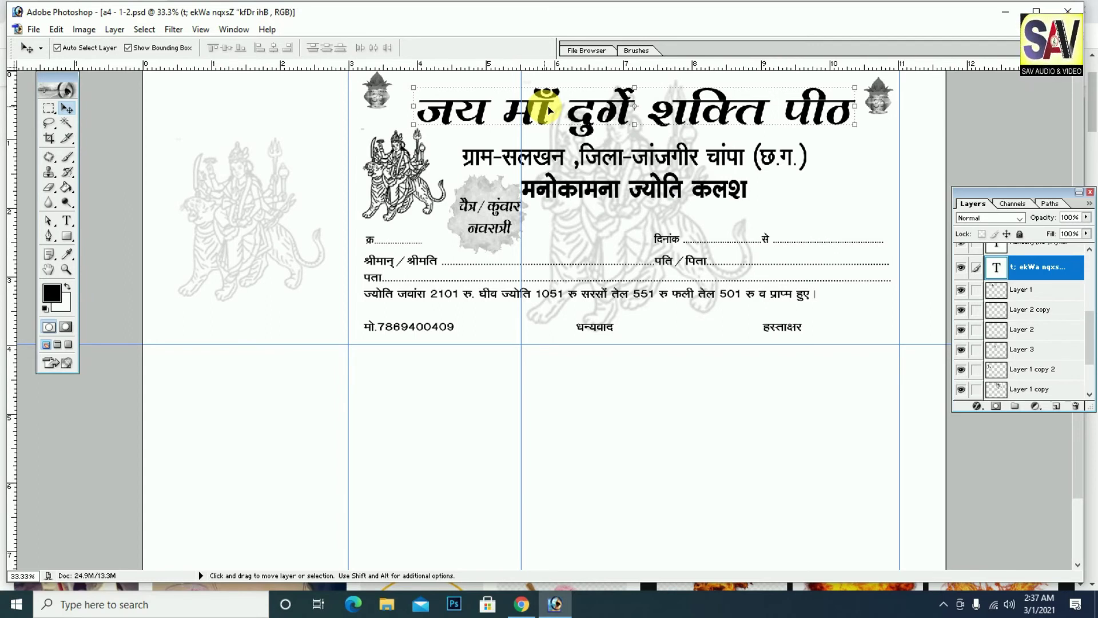
Put a shrunken copy of the temple title at the top of the left stub.
left_click_drag(550, 111, 296, 116)
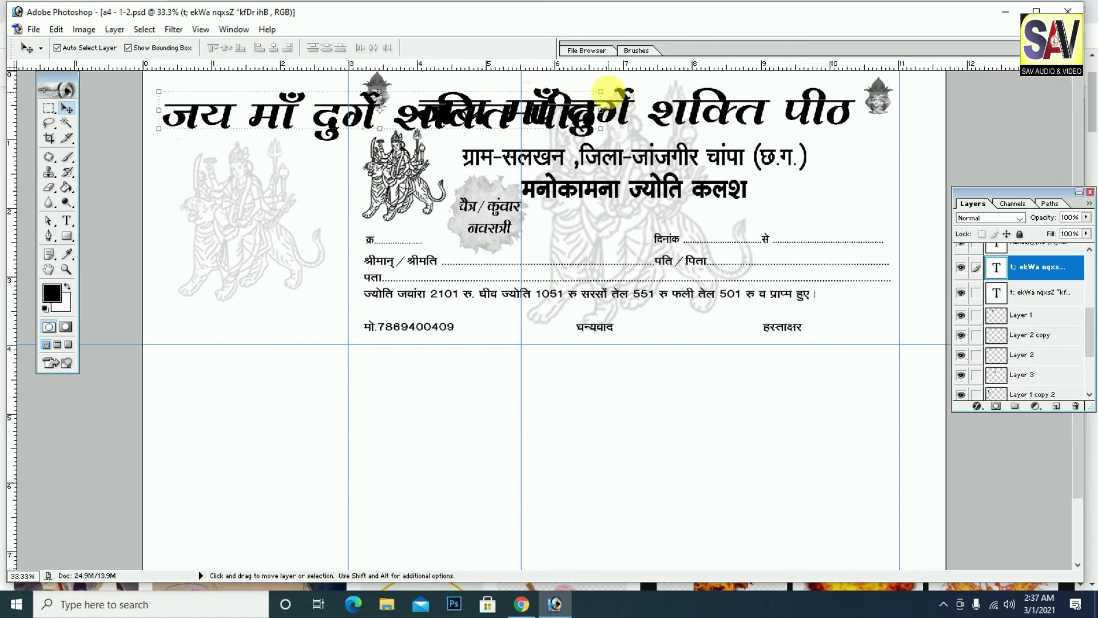
left_click_drag(610, 98, 345, 106)
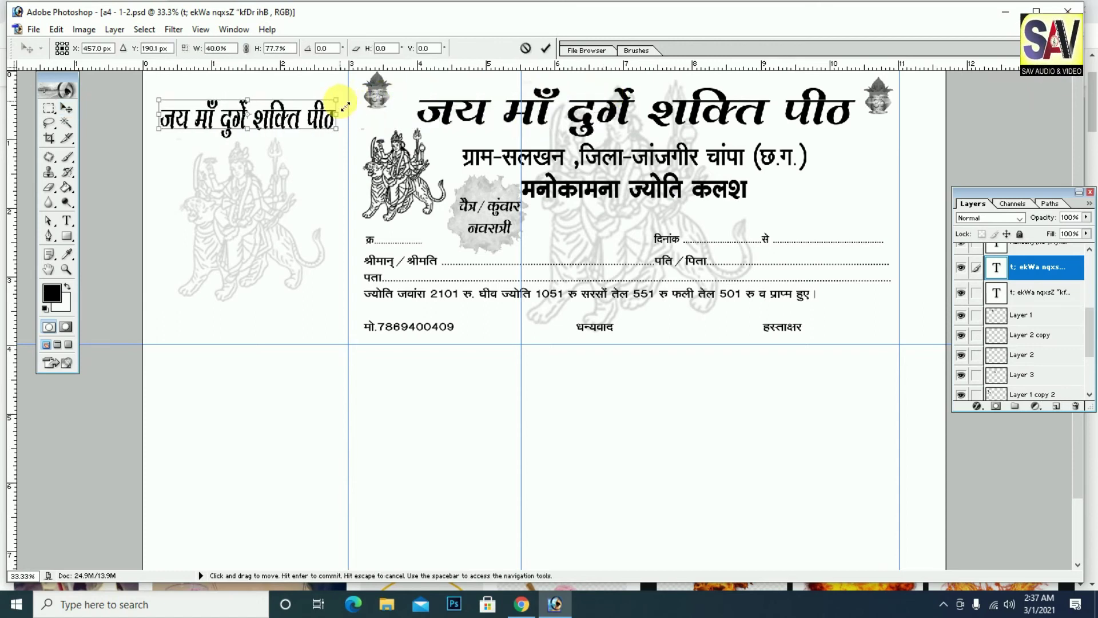
key("Return")
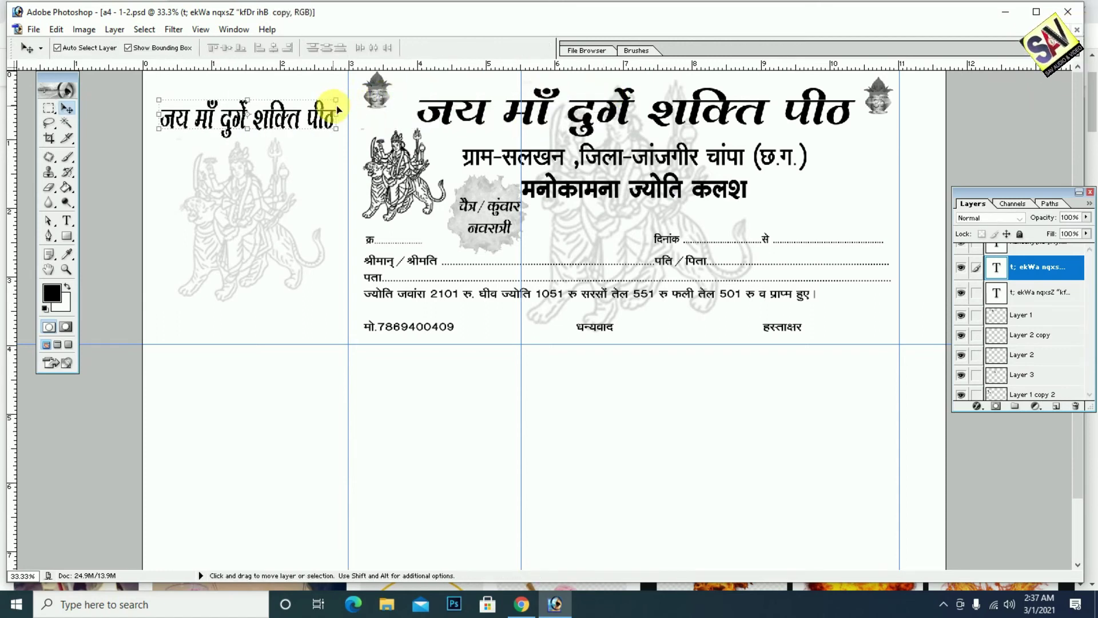
left_click_drag(323, 125, 330, 111)
Add a shrunken copy of the village address line to the stub.
left_click(616, 156)
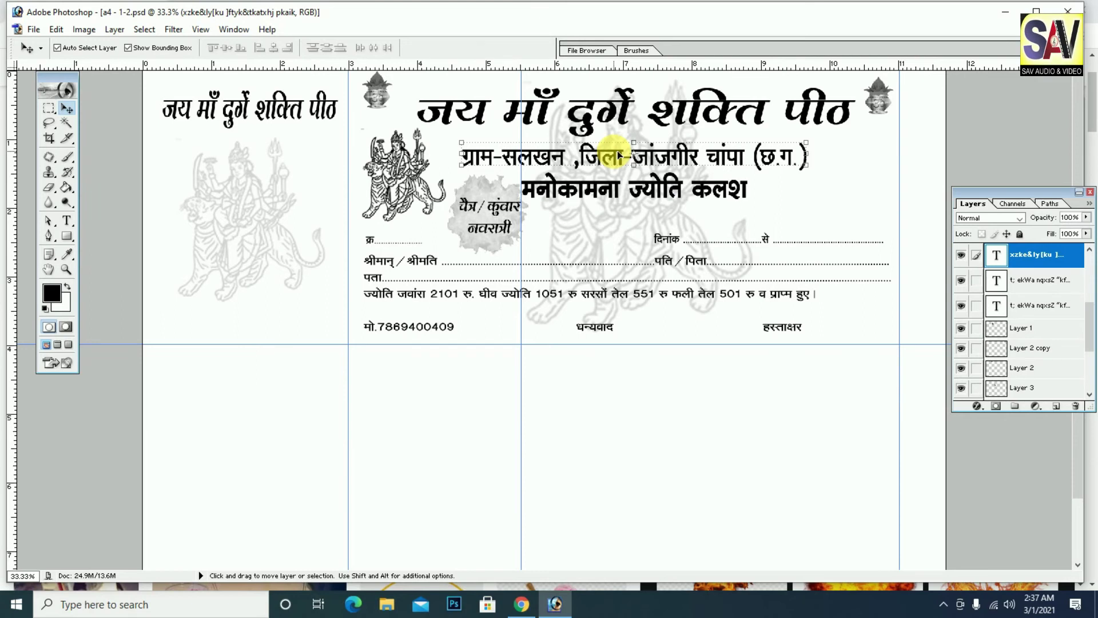
left_click_drag(618, 156, 311, 155)
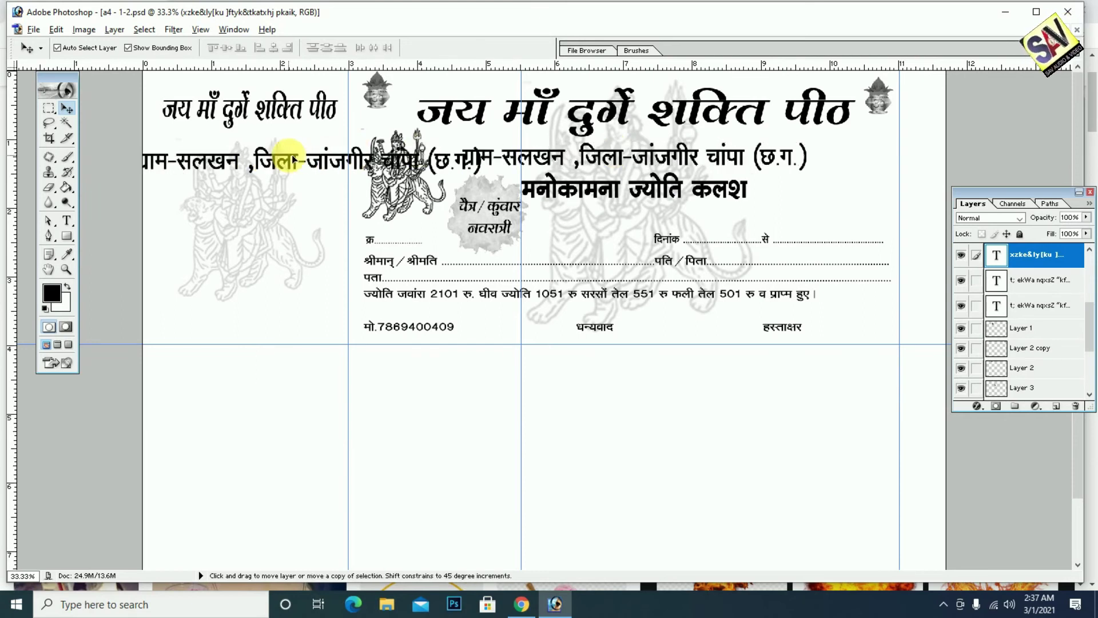
left_click_drag(510, 147, 342, 150)
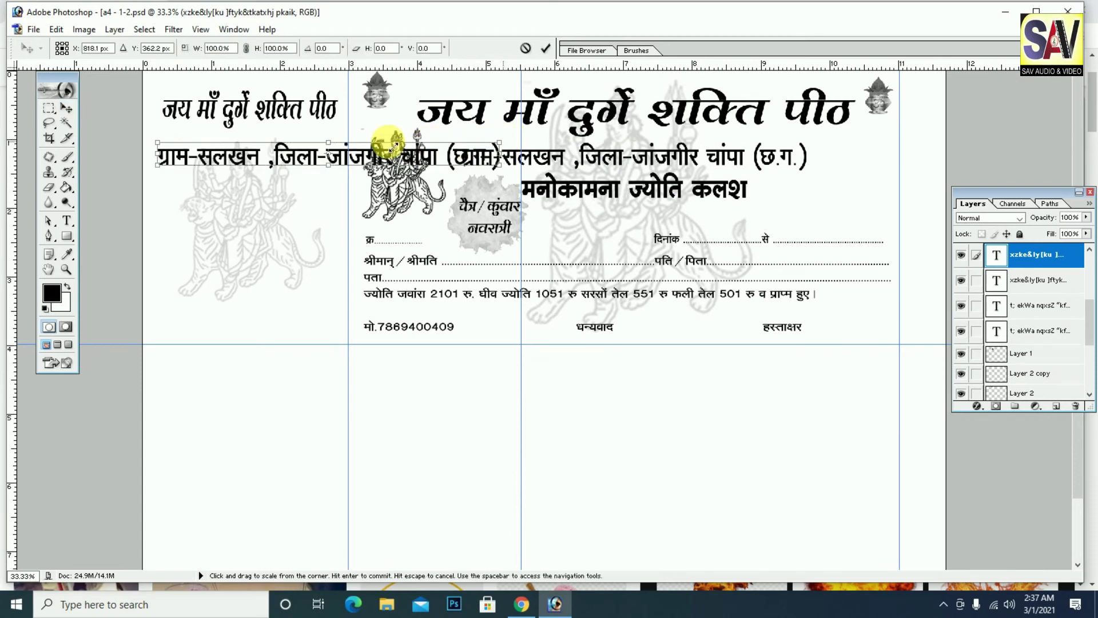
key("Return")
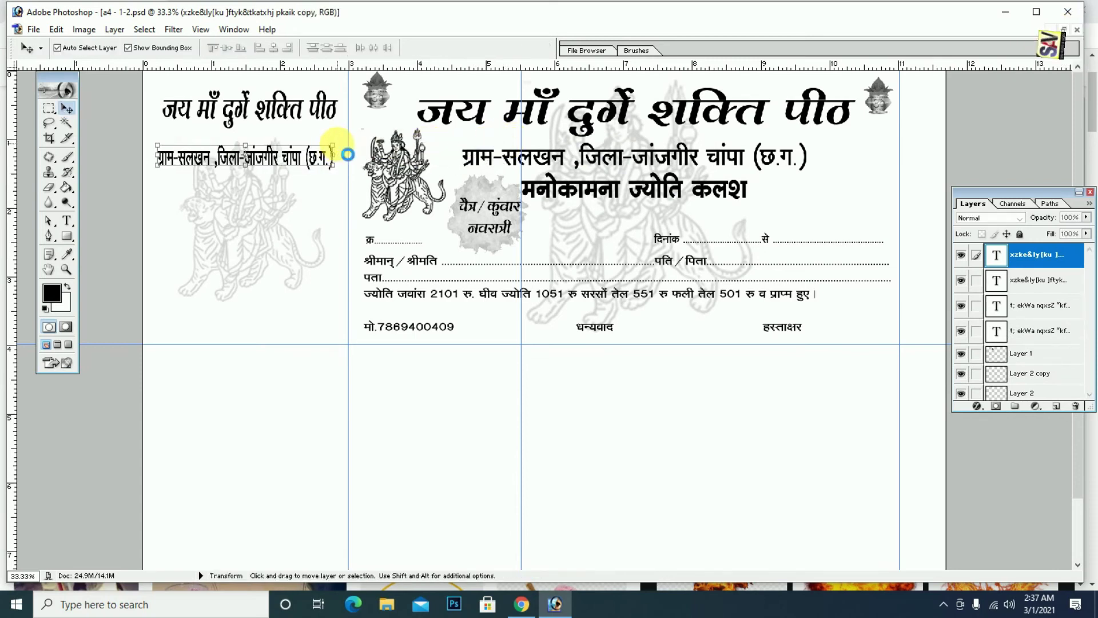
Add a shrunken copy of the मनोकामना ज्योति कलश heading to the stub.
left_click(559, 189, "alt")
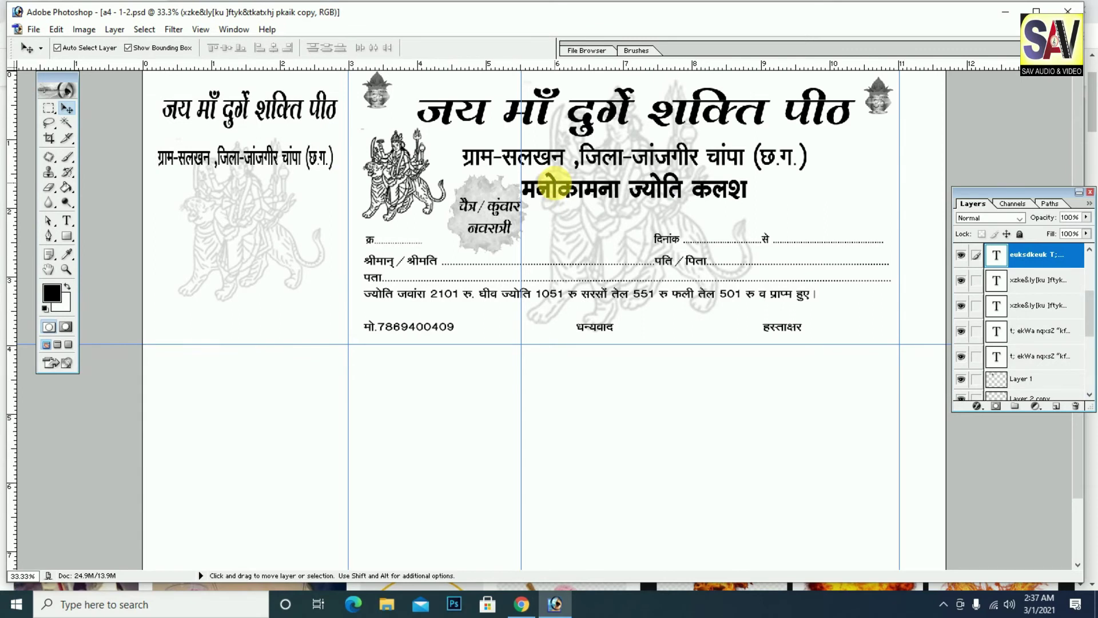
left_click_drag(553, 186, 388, 183)
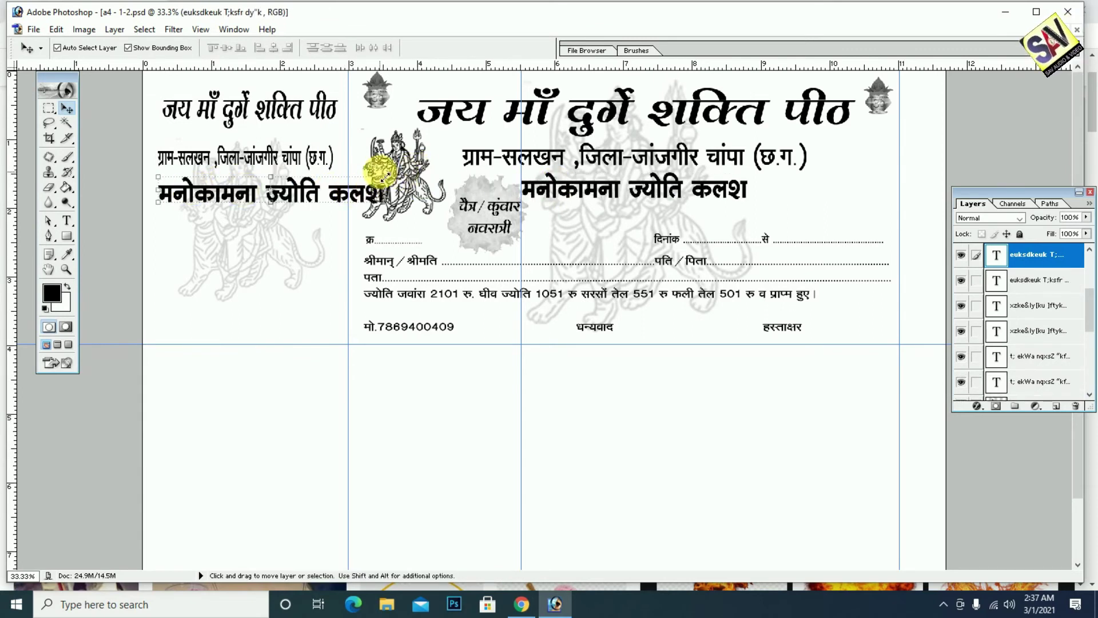
key("ctrl+t")
left_click_drag(389, 177, 333, 179)
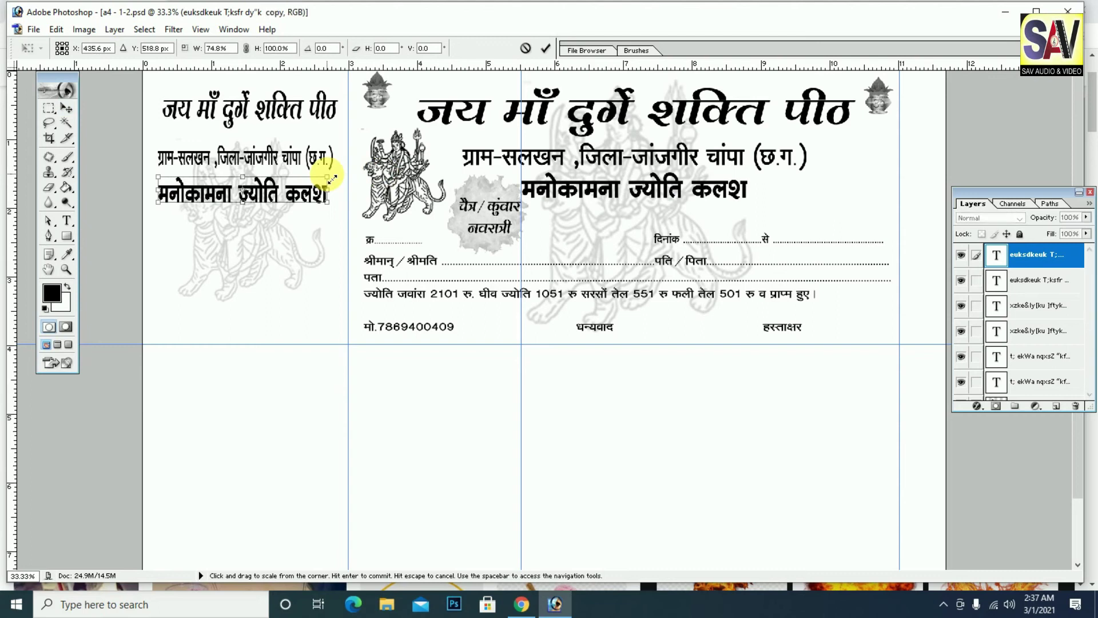
key("Return")
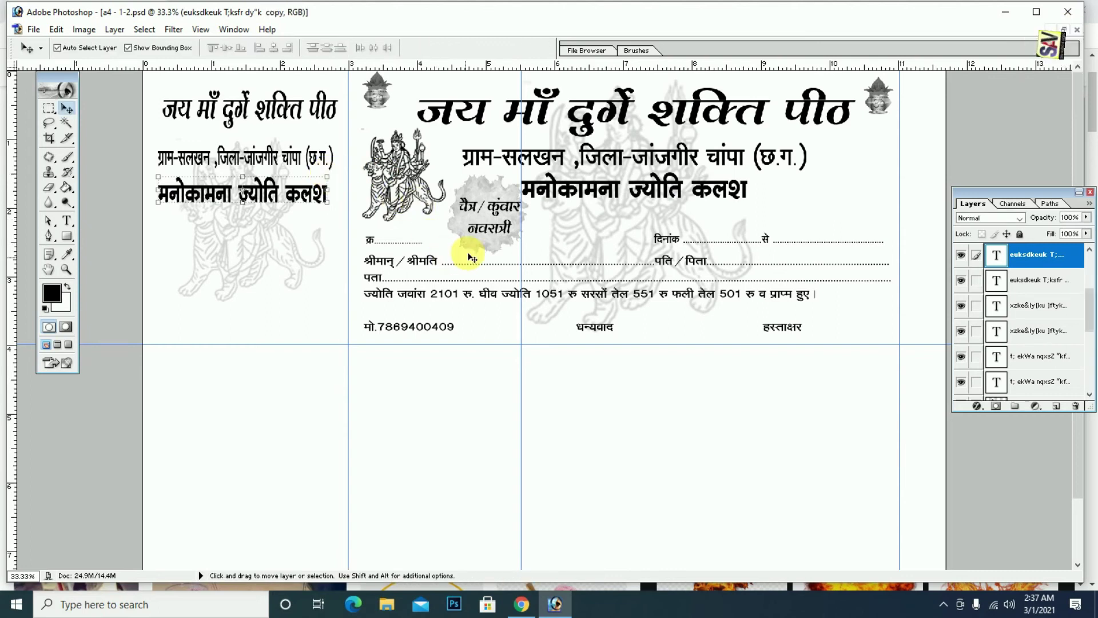
left_click(409, 173)
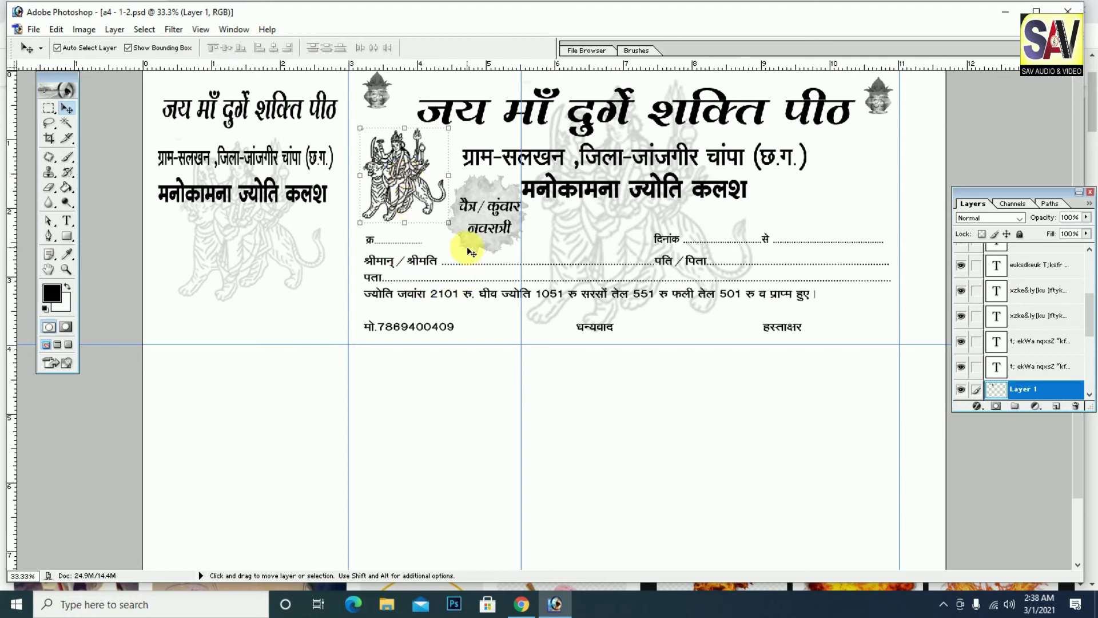
Copy the चैत्र/कुंवार नवरात्री text and the form lines into the left stub area.
left_click(432, 262)
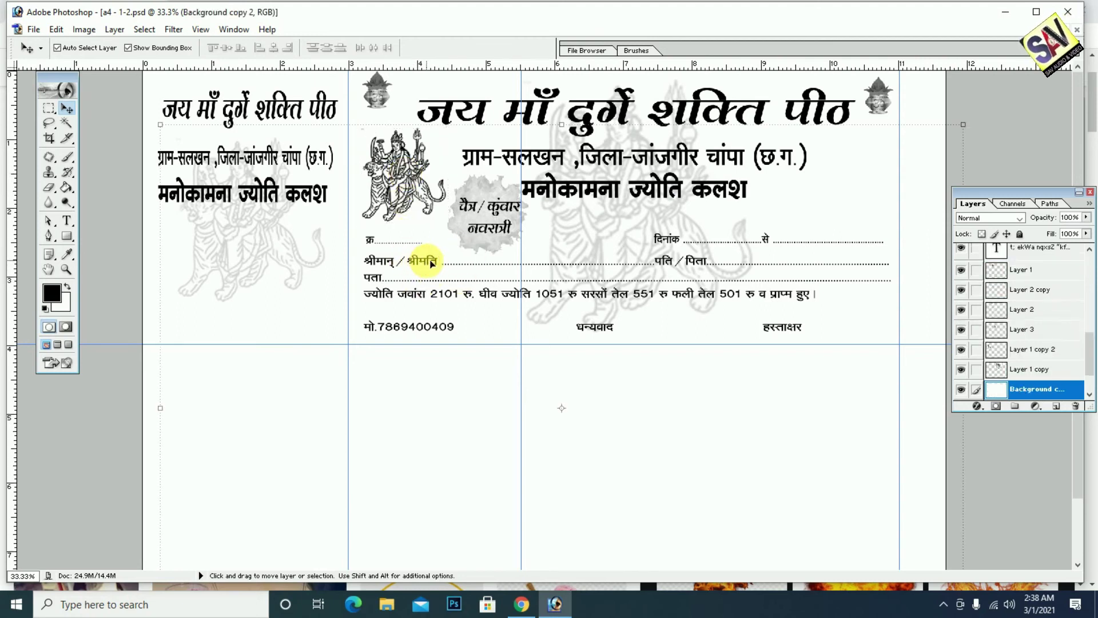
left_click(507, 212)
left_click_drag(502, 206, 202, 224)
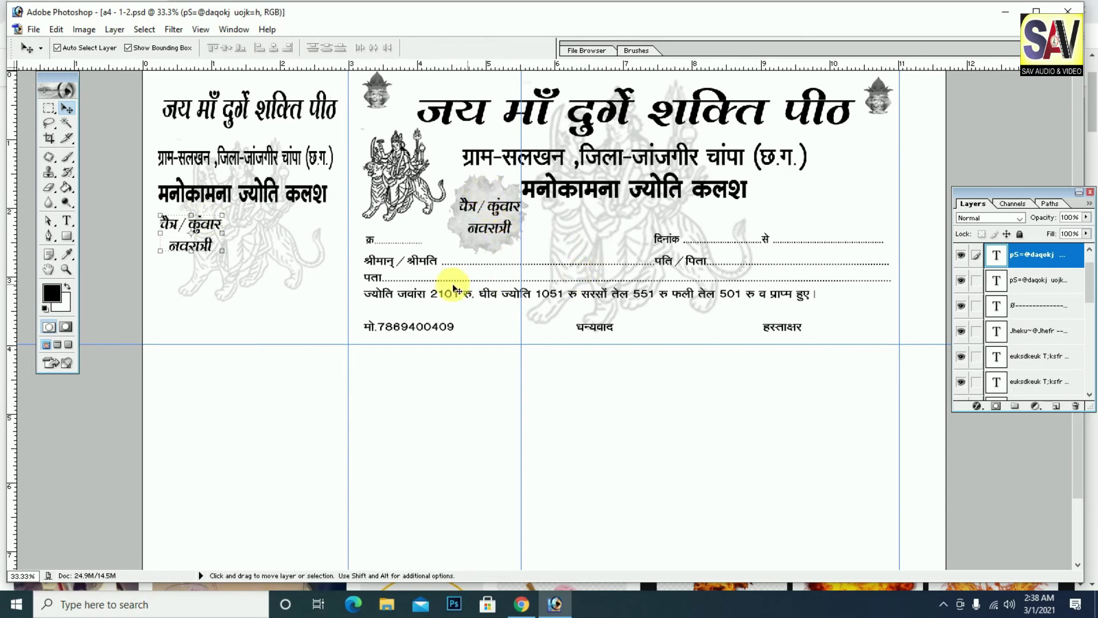
left_click(428, 260)
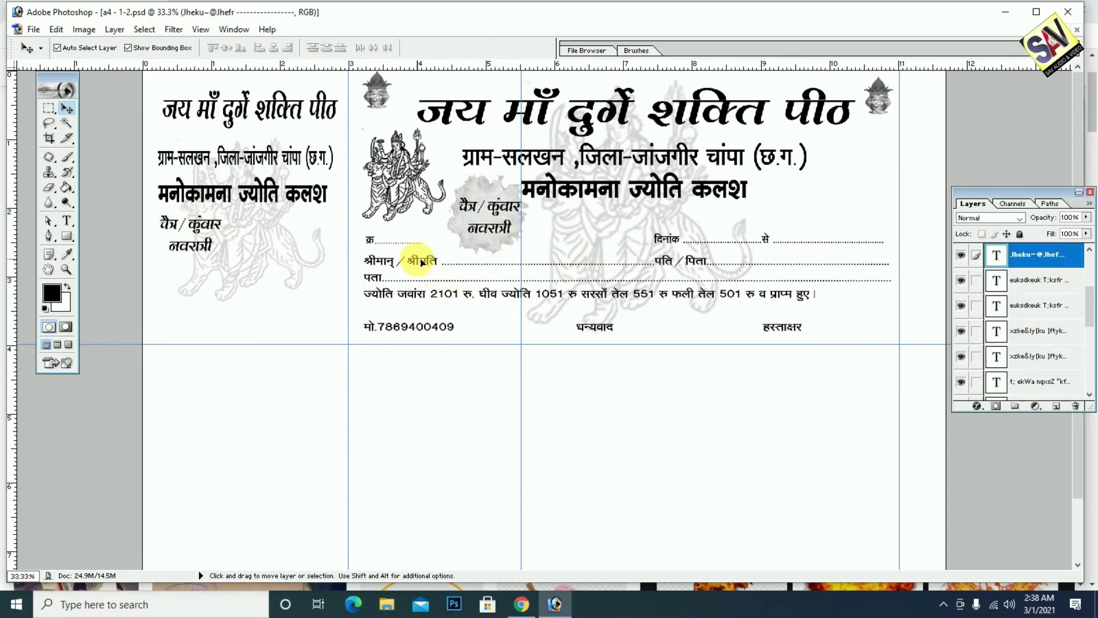
mouse_move(432, 261)
left_mouse_down()
mouse_move(232, 269)
mouse_move(259, 393)
left_mouse_up()
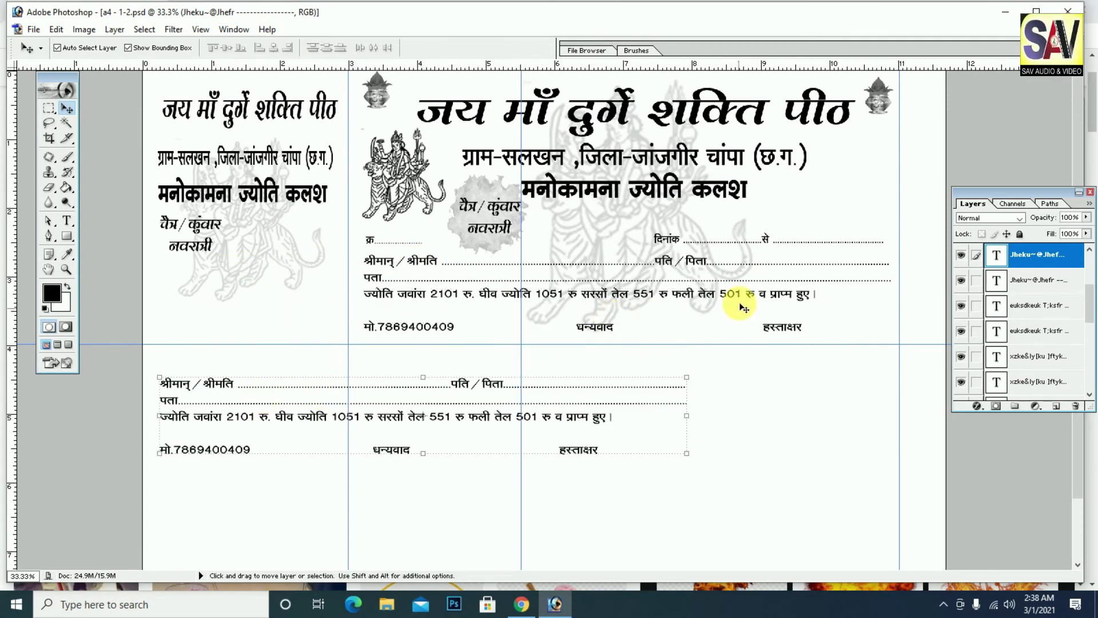
Place a copy of the दिनांक … से date line below the guide.
left_click(667, 239)
left_click_drag(666, 239, 349, 361)
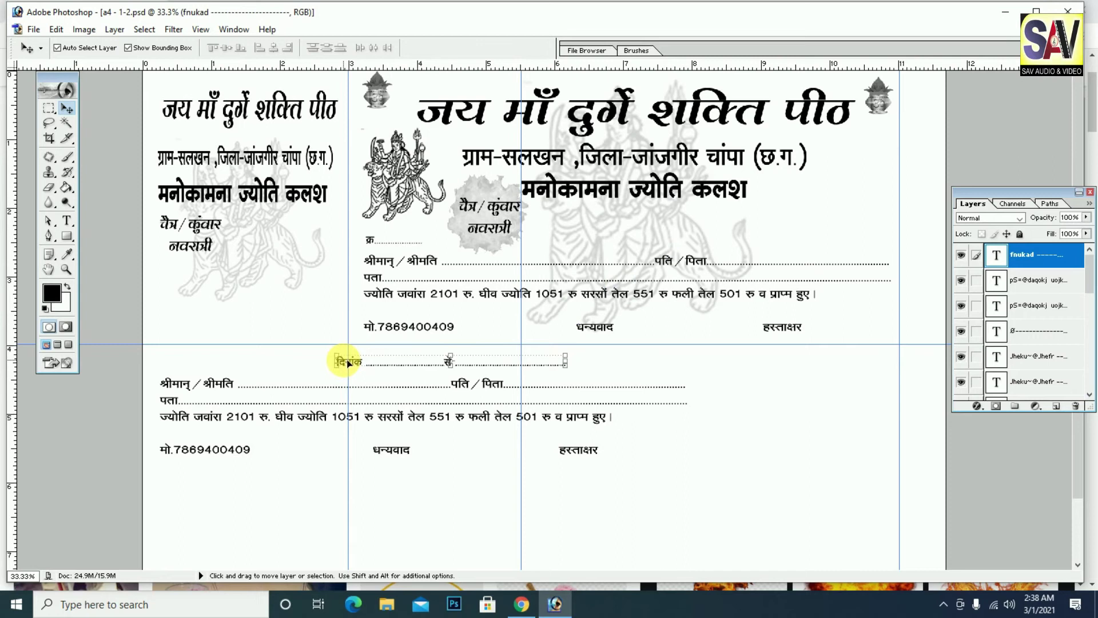
key("ctrl+z")
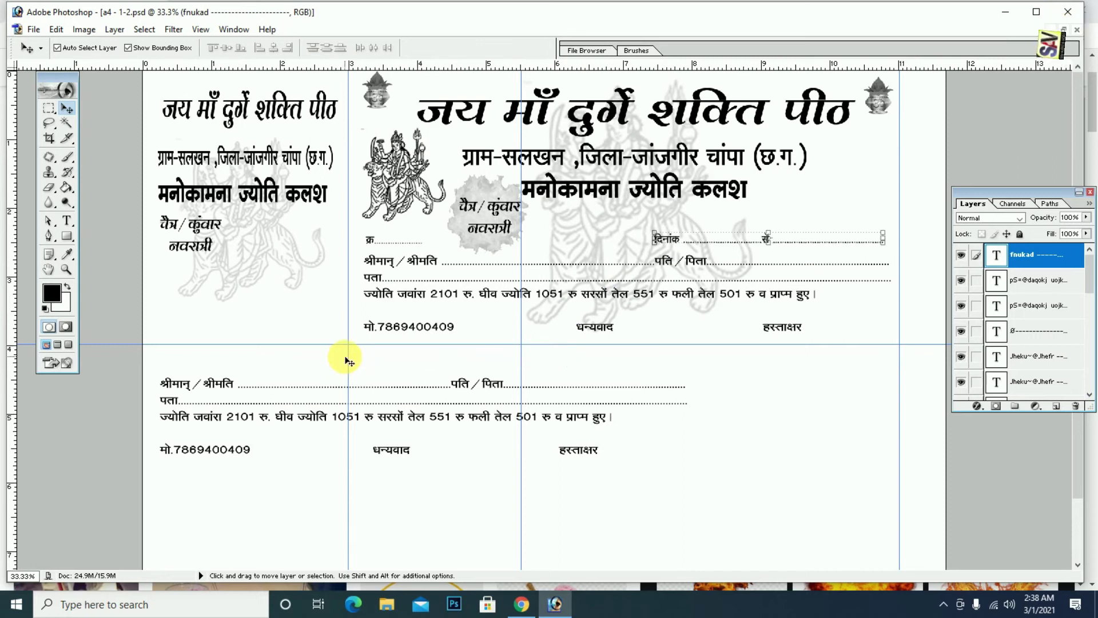
left_click_drag(670, 239, 421, 362, "alt")
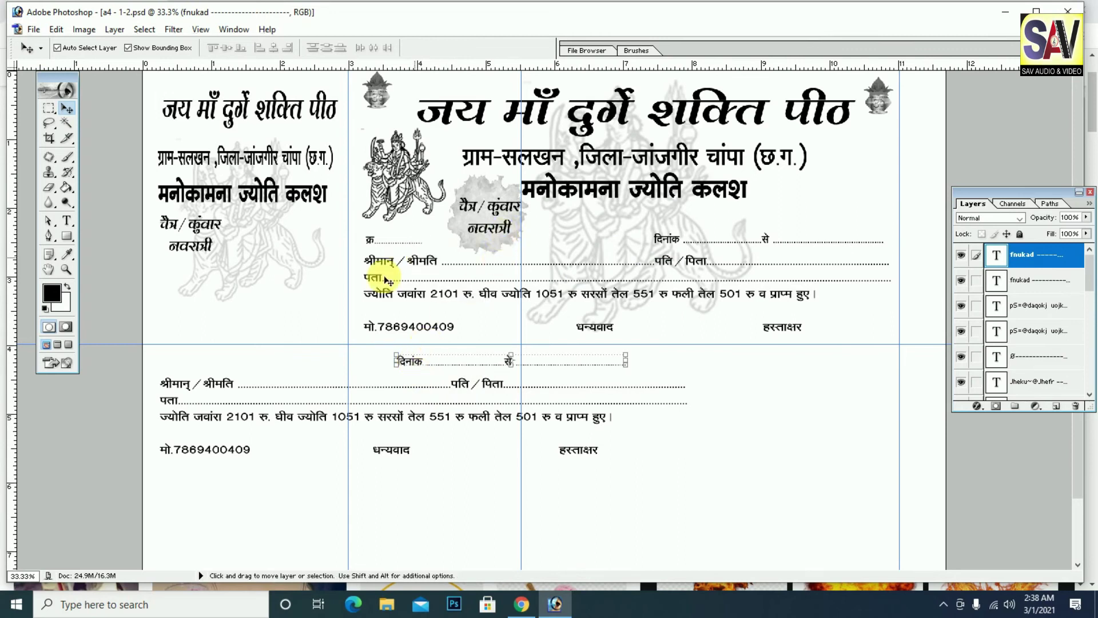
key("ctrl+plus")
key("ctrl+plus")
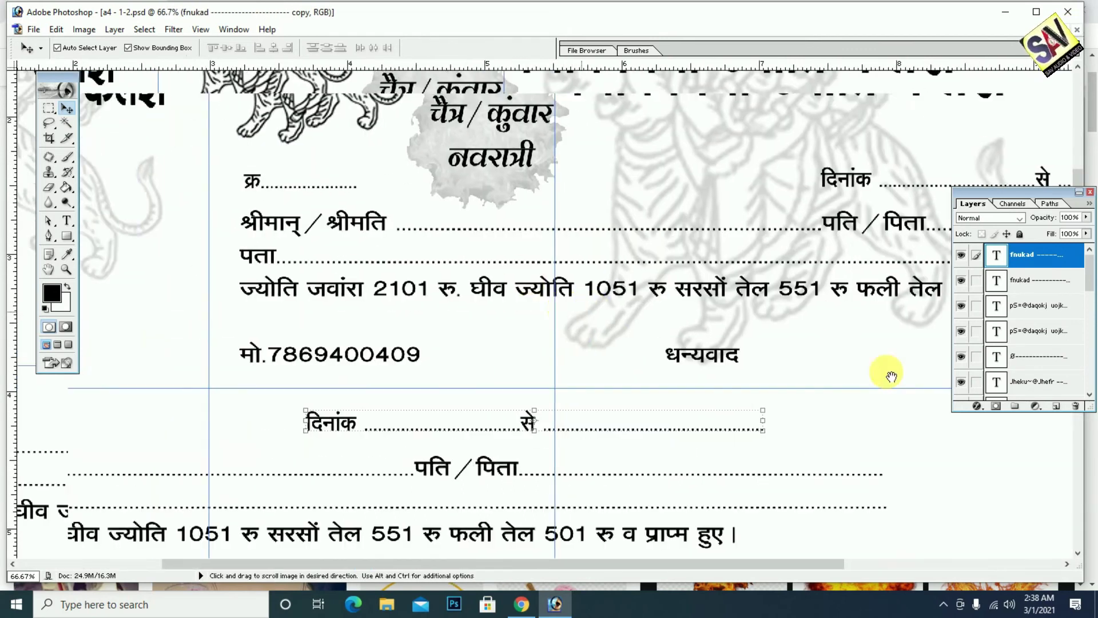
Move the stub's title, address line and मनोकामना ज्योति कलश heading up closer together.
scroll(502, 306, "up", 1)
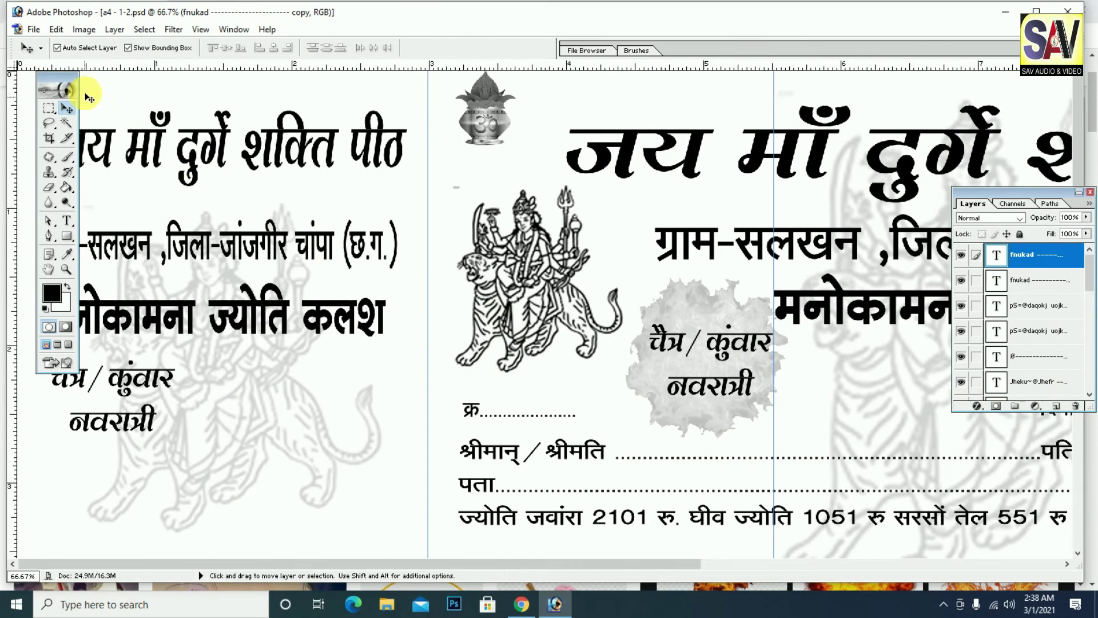
left_click_drag(503, 169, 622, 172)
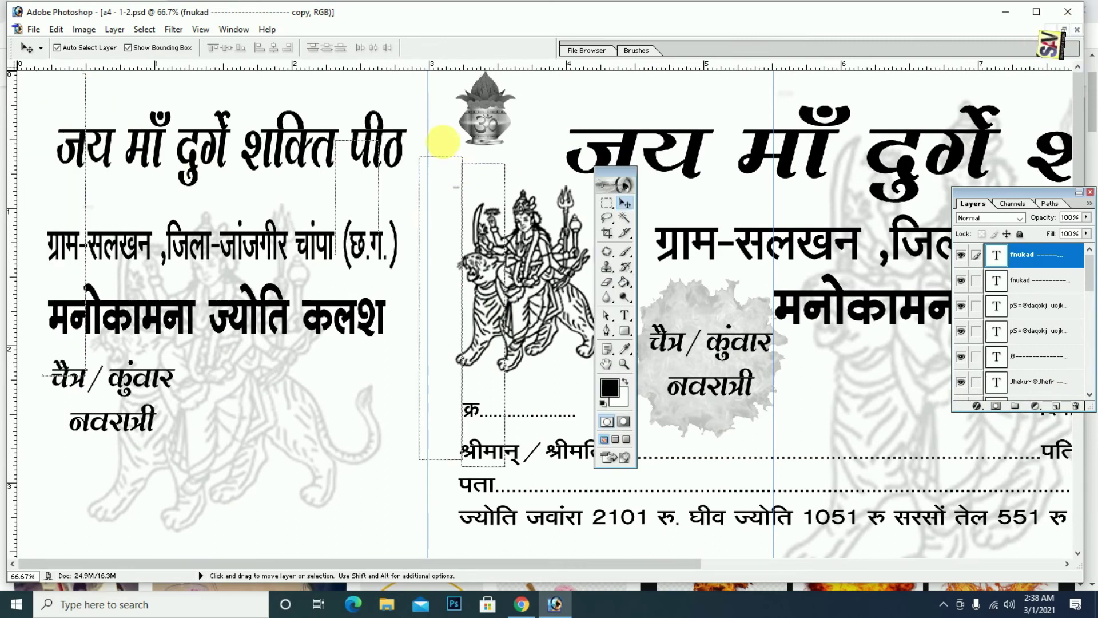
left_click(334, 157)
left_click_drag(334, 157, 330, 147)
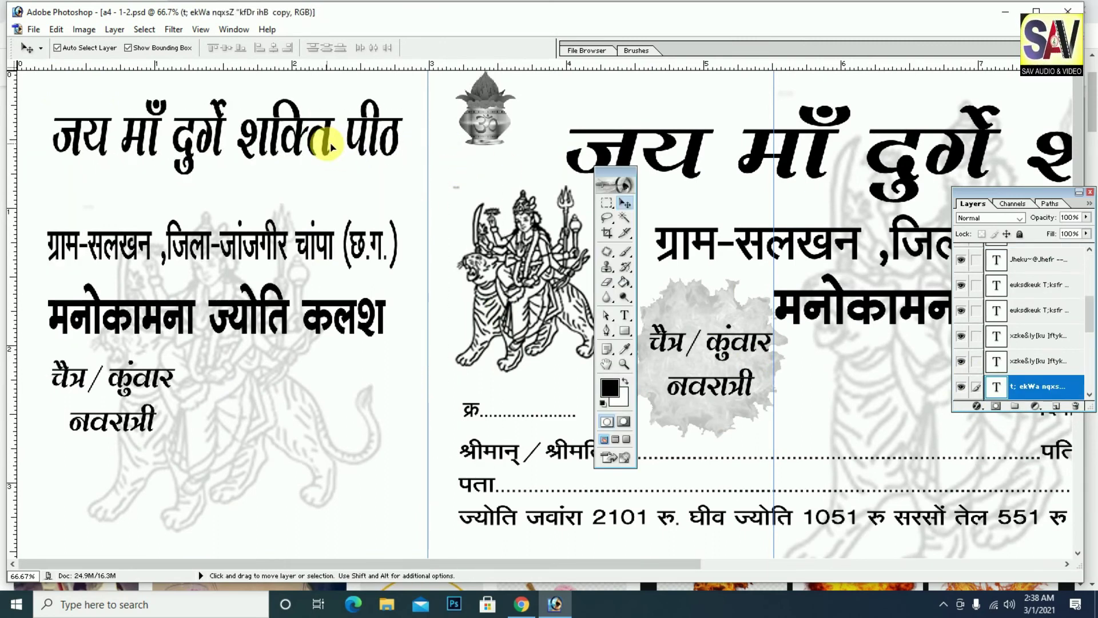
mouse_move(280, 233)
left_mouse_down()
mouse_move(228, 229)
mouse_move(234, 212)
left_mouse_up()
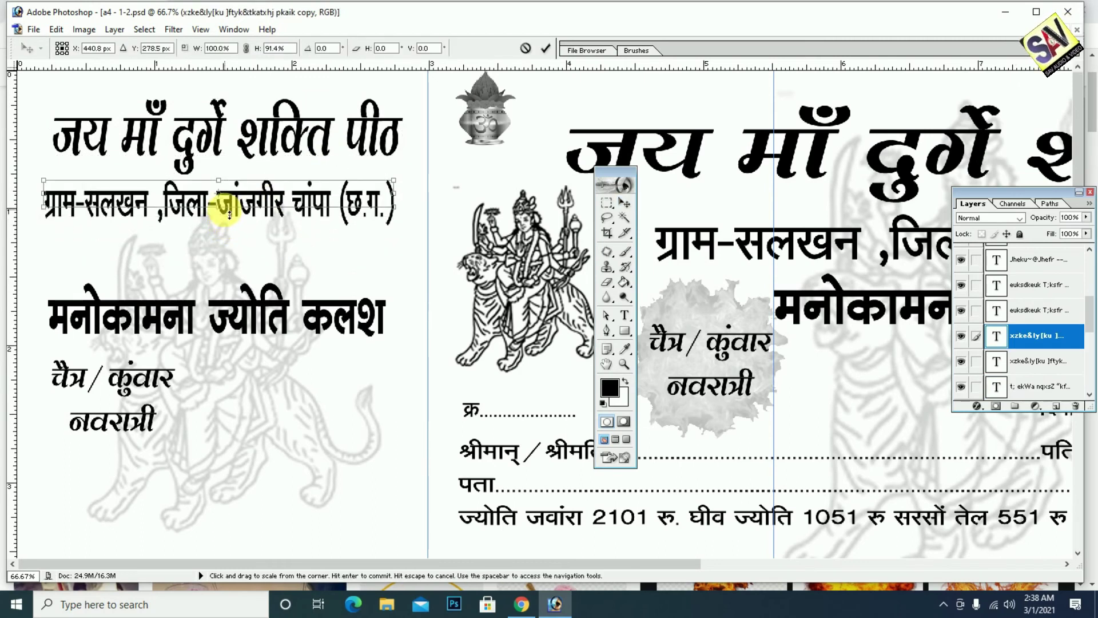
key("Return")
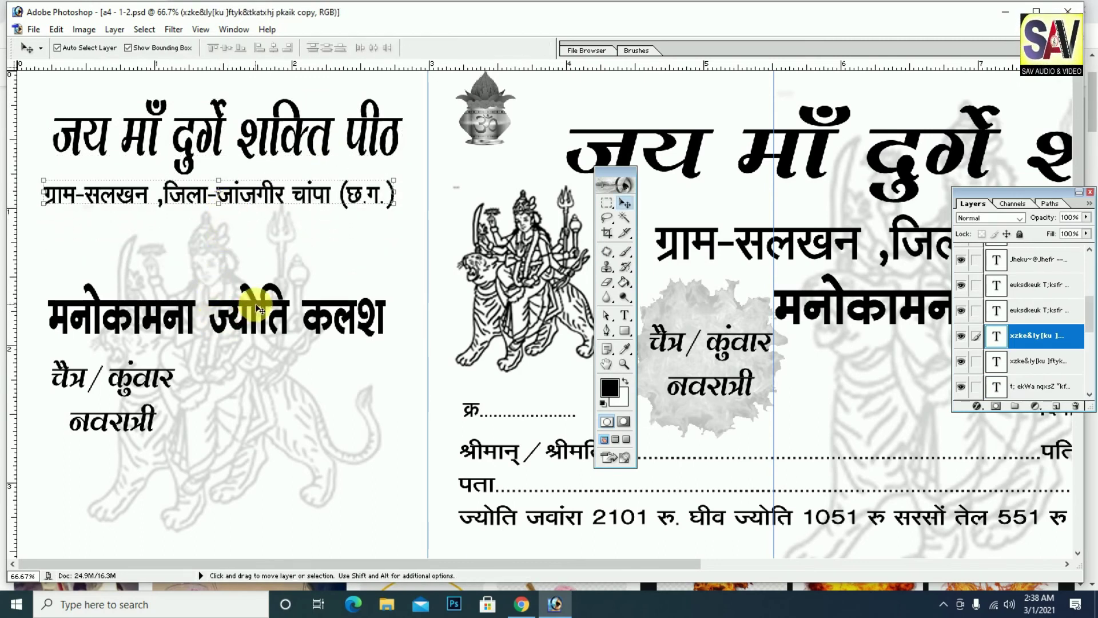
left_click_drag(260, 309, 265, 249)
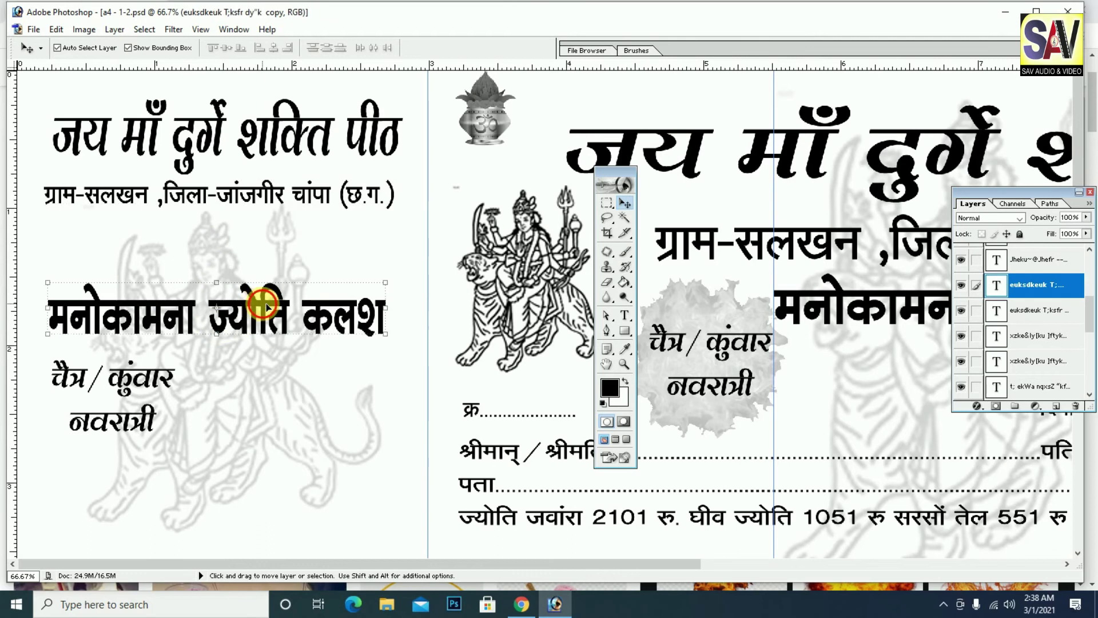
Shift the चैत्र / कुंवार नवरात्री label up and right beneath the heading.
left_click(157, 376)
left_click_drag(158, 376, 401, 315)
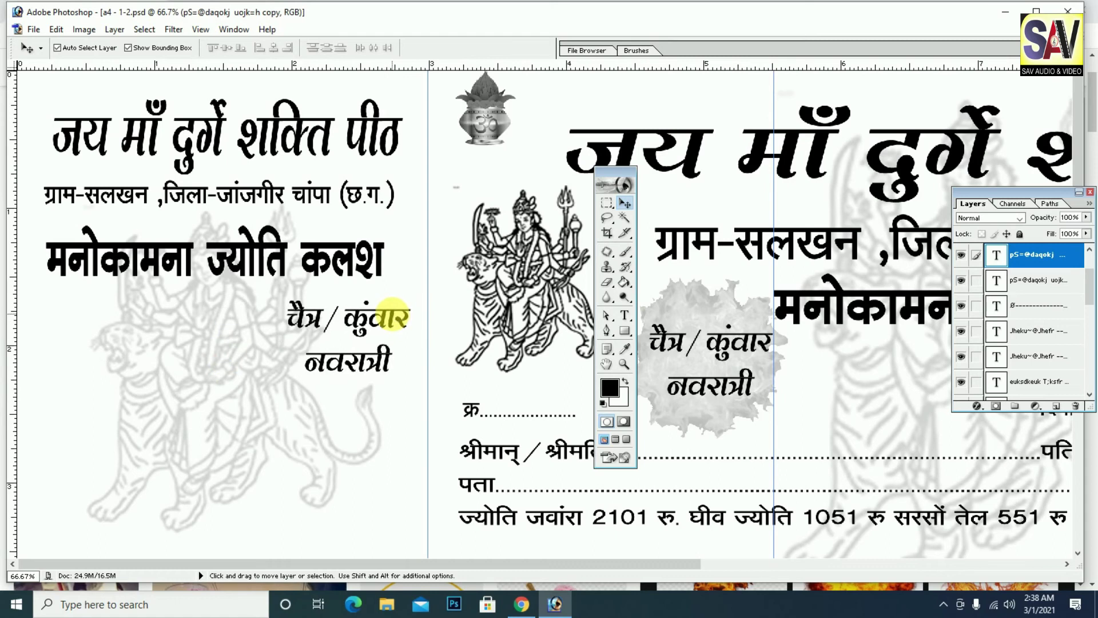
key("ctrl+minus")
key("ctrl+minus")
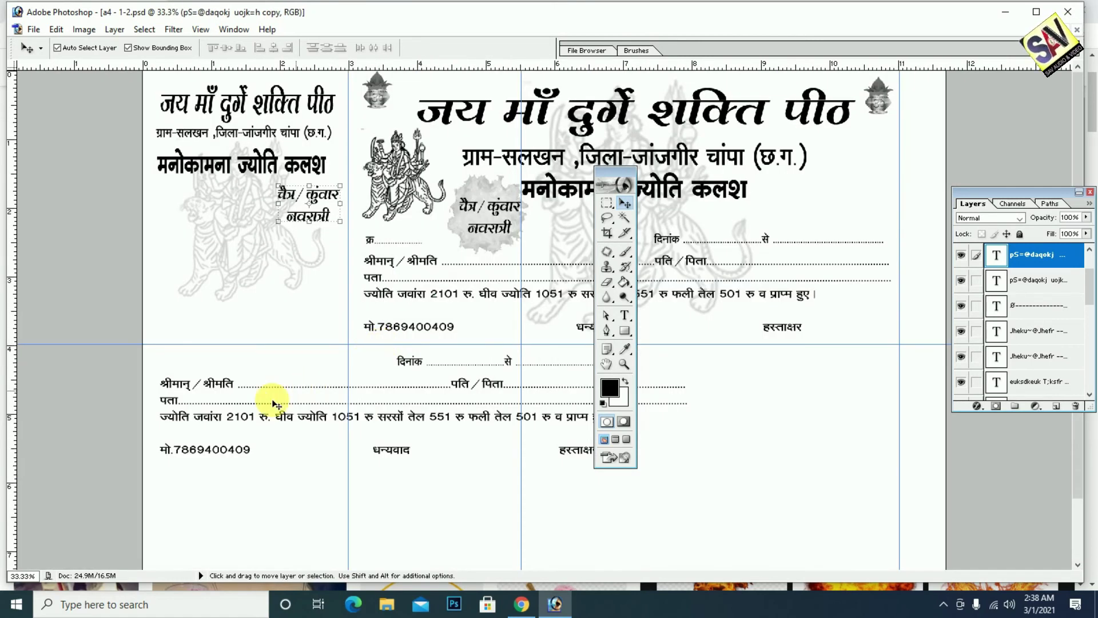
Drop the copied date line near the bottom of the page.
left_click(229, 389)
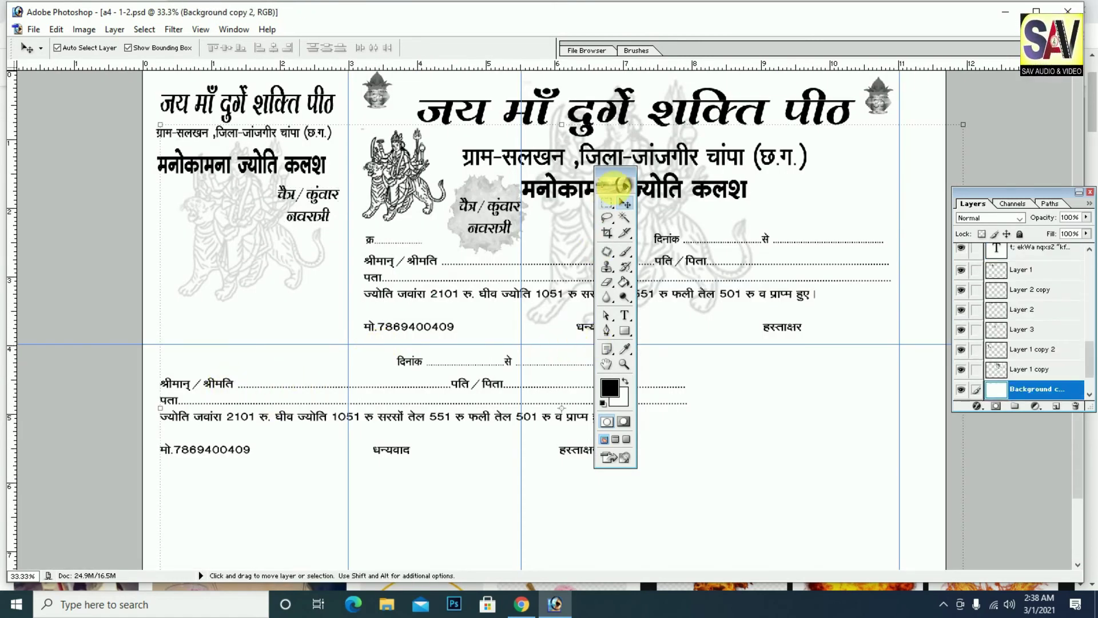
left_click_drag(614, 178, 862, 205)
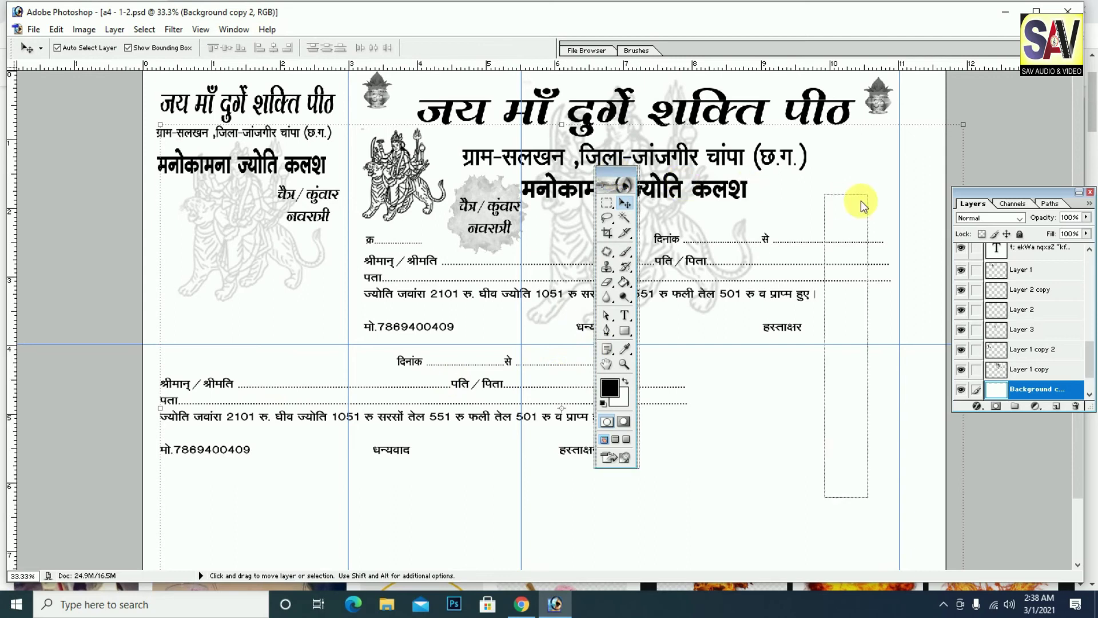
left_click(414, 363)
mouse_move(415, 363)
left_mouse_down()
mouse_move(320, 489)
mouse_move(338, 540)
left_mouse_up()
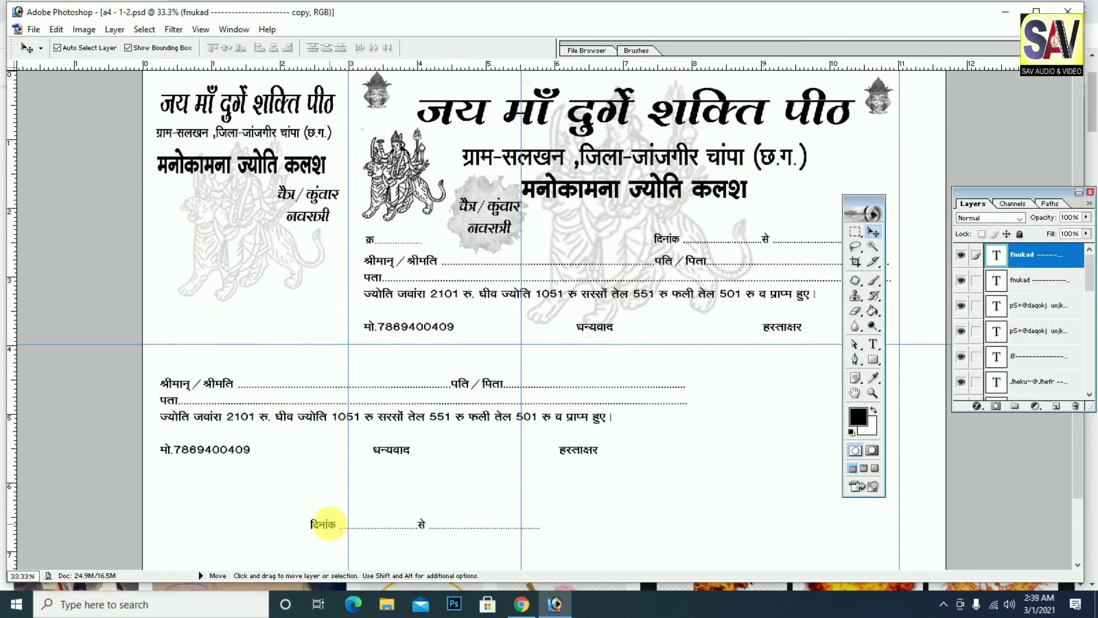
left_click(229, 386)
Move the lower form text block into the left stub and break पति / पिता onto a new line.
left_click(221, 312)
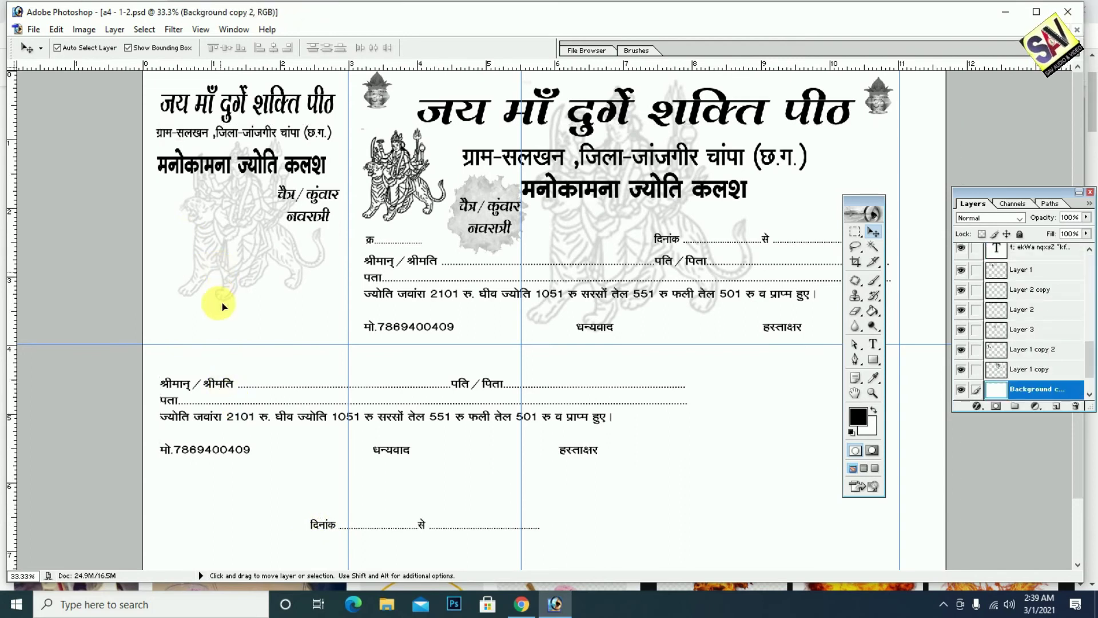
left_click(215, 385)
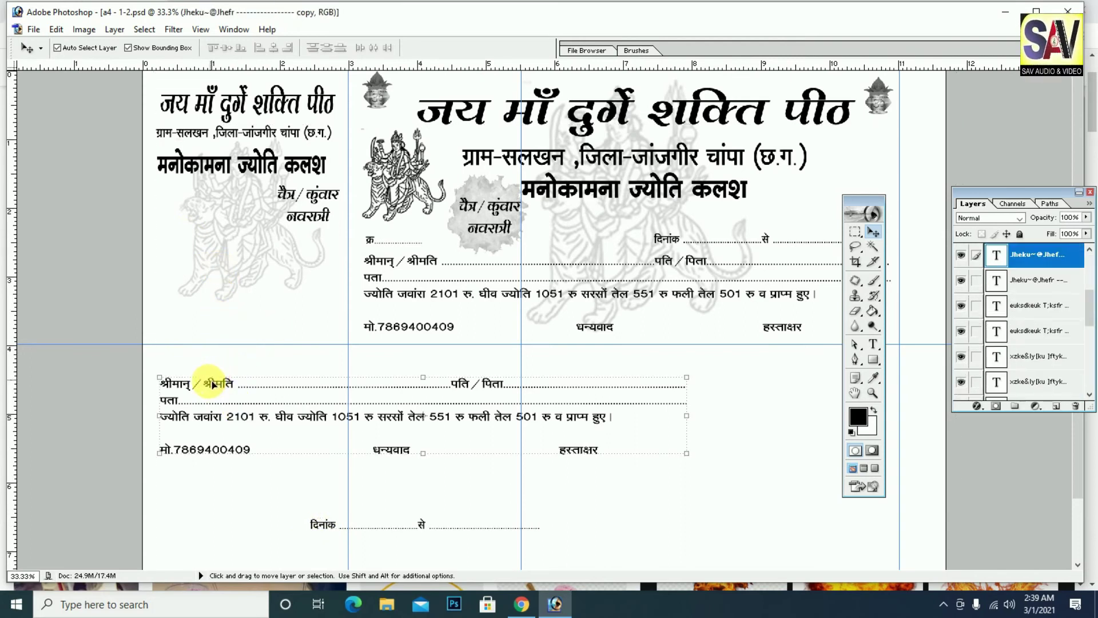
left_click_drag(223, 388, 212, 263)
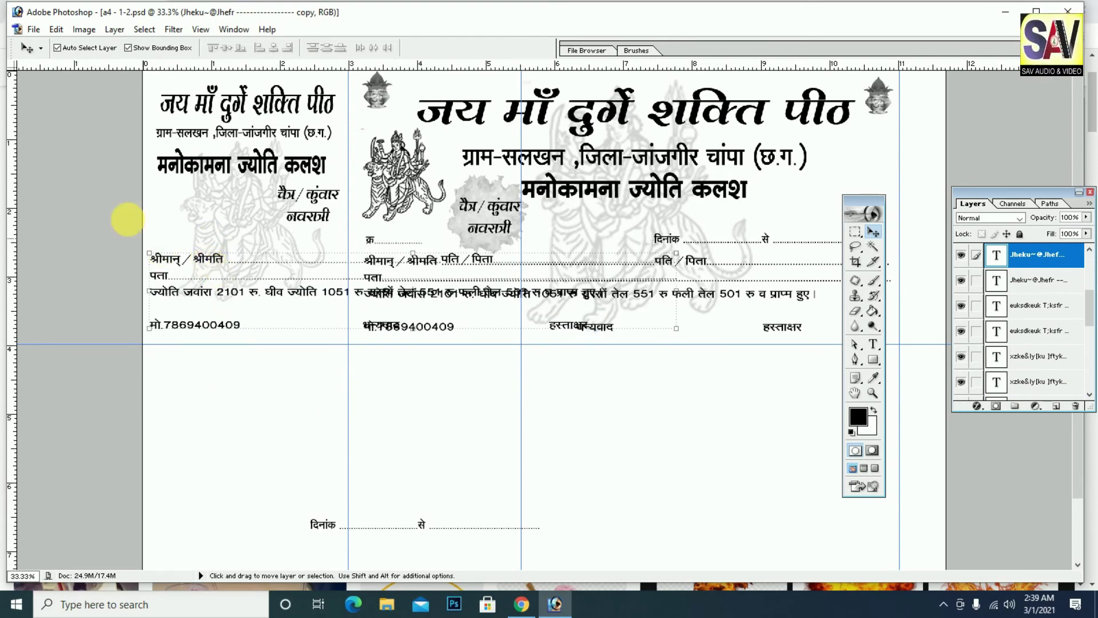
left_click(871, 345)
left_click(345, 262)
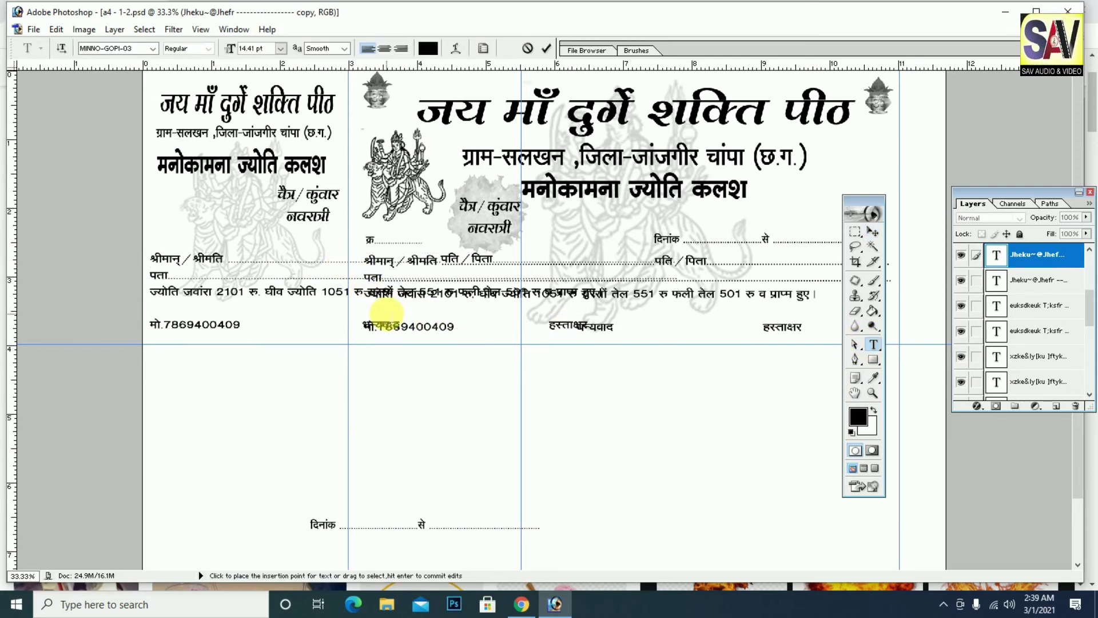
key("Return")
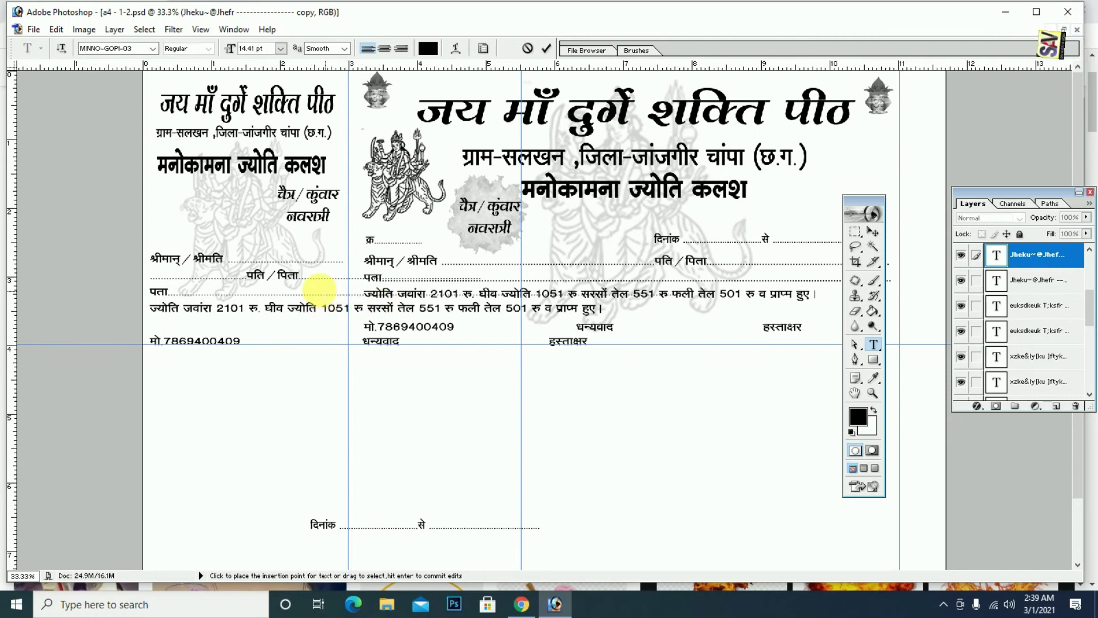
Put पति / पिता on its own line and delete the extra dots below it.
key("Return")
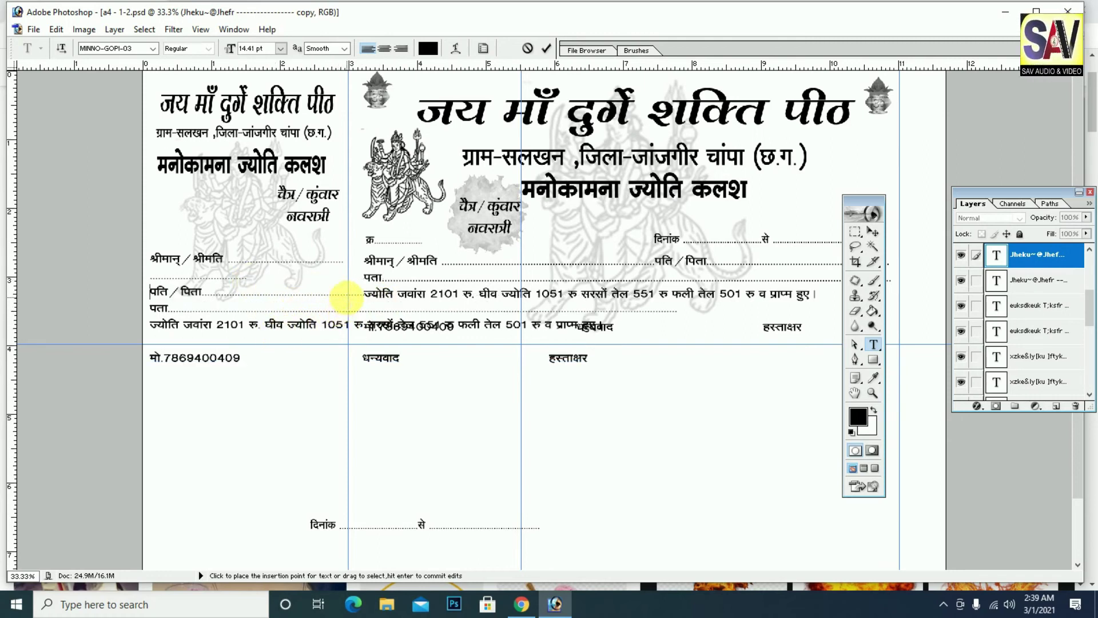
key("Return")
left_click(189, 312)
left_click_drag(189, 312, 137, 312)
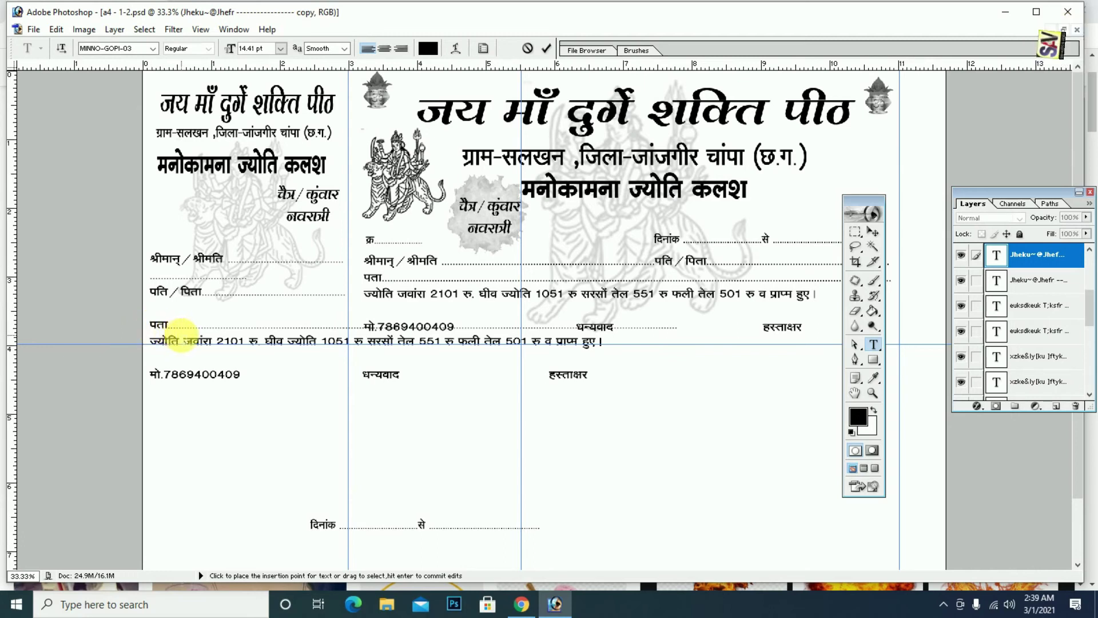
key("BackSpace")
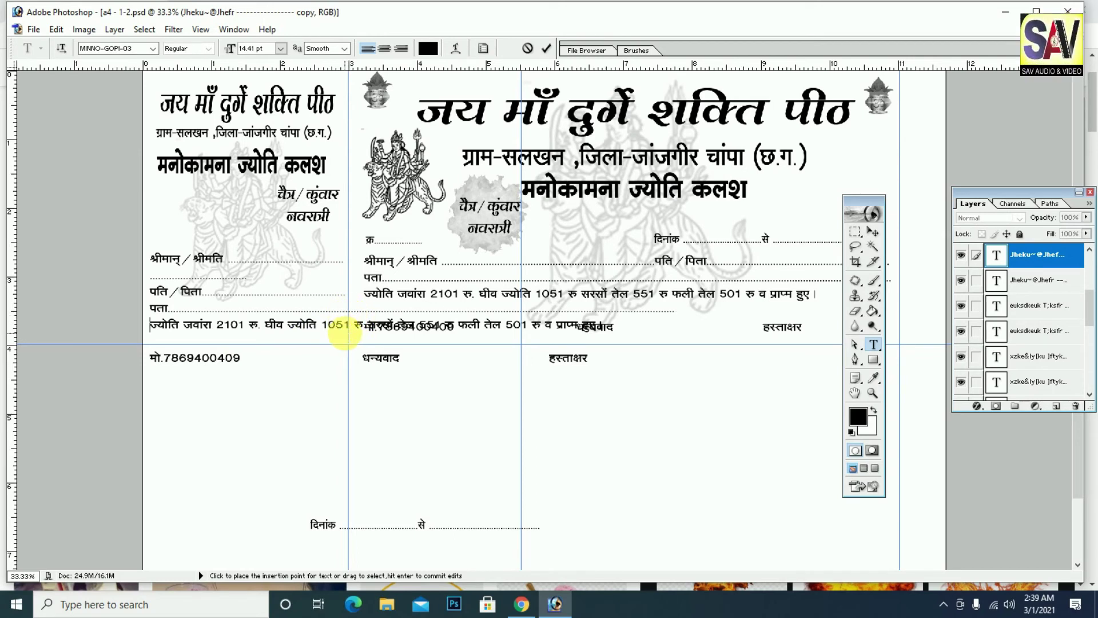
Wrap the price sentence after 1051 and remove the blank line above it.
key("Return")
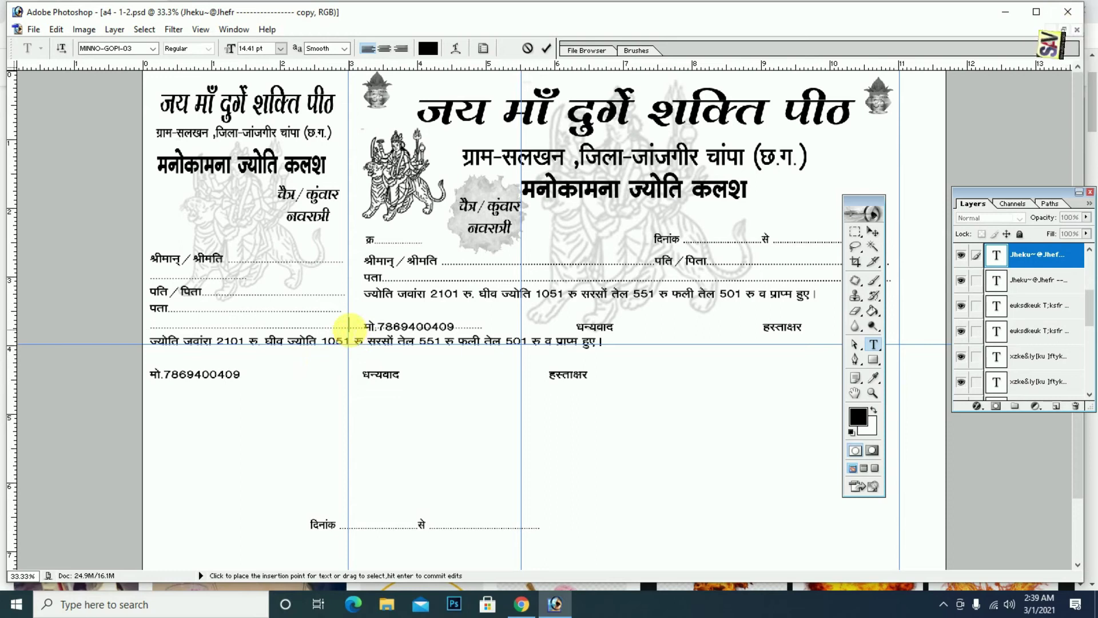
key("Return")
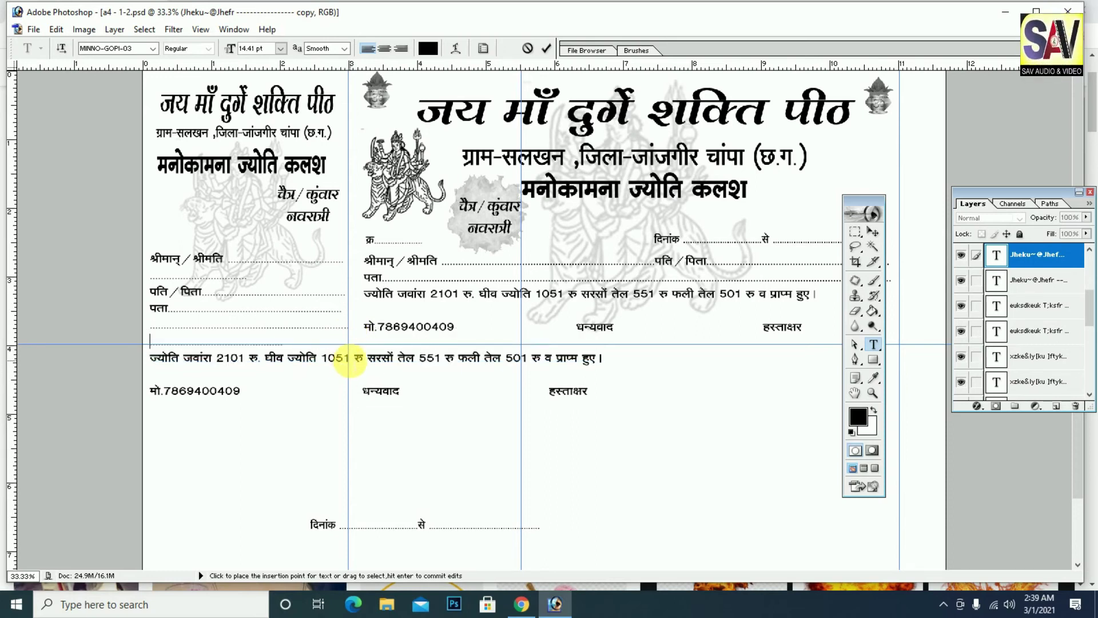
key("Return")
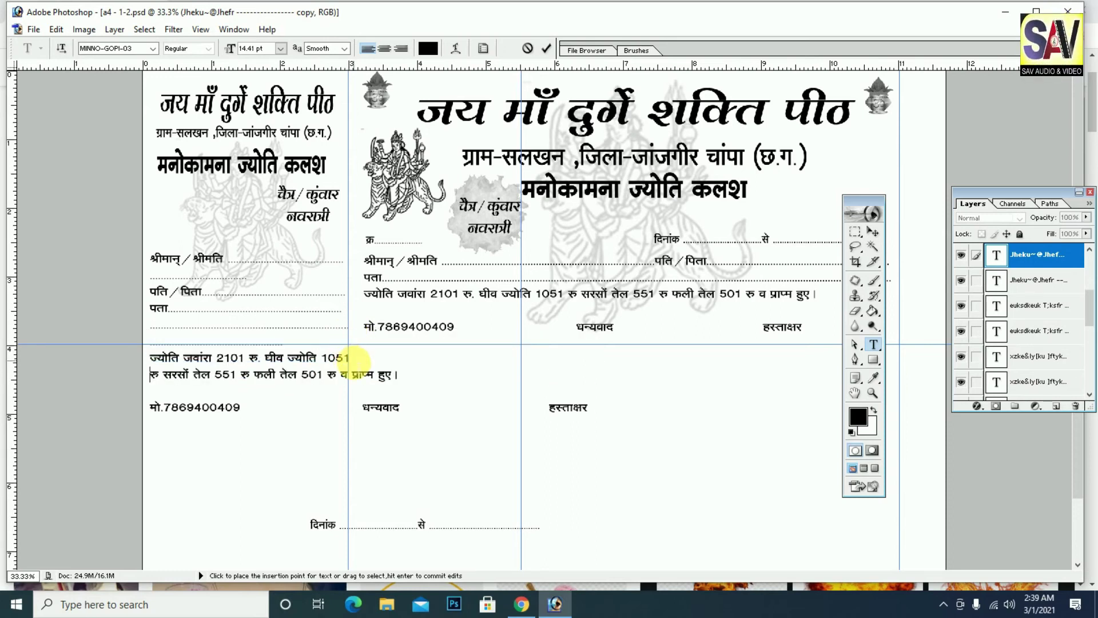
left_click_drag(320, 344, 143, 347)
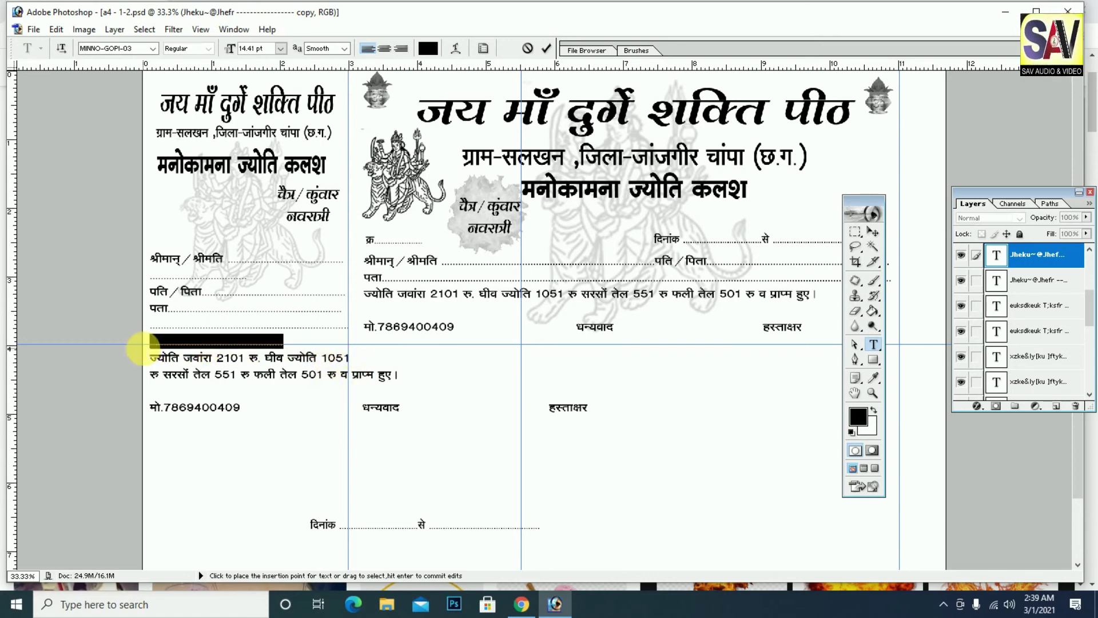
key("BackSpace")
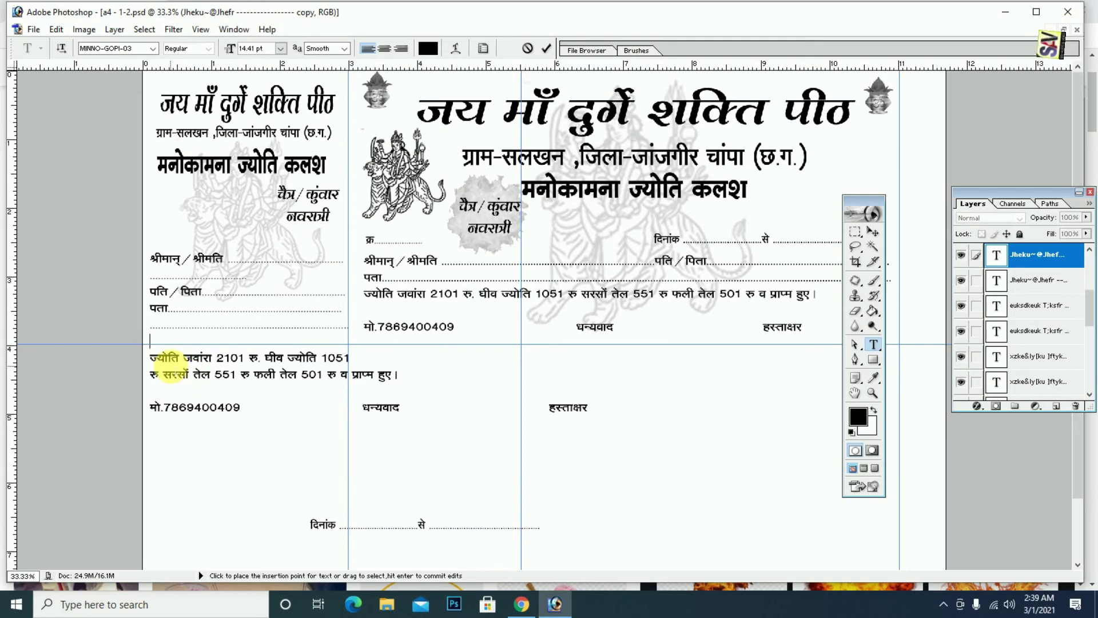
key("BackSpace")
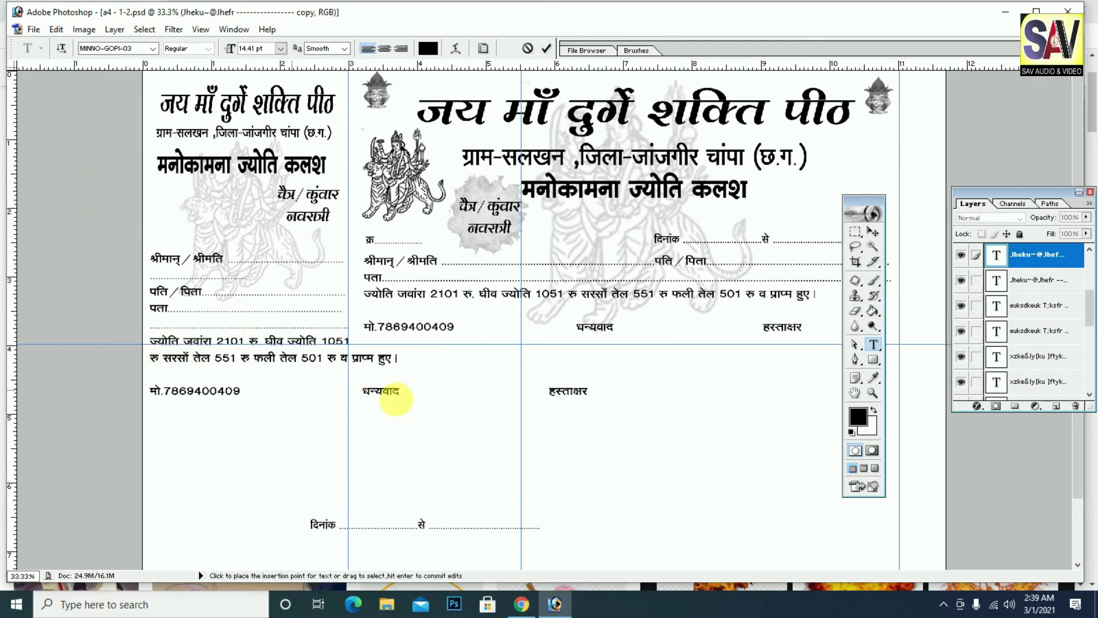
Raise the stub's text block and break प्राप्म हुए। onto its own line.
left_click(873, 235)
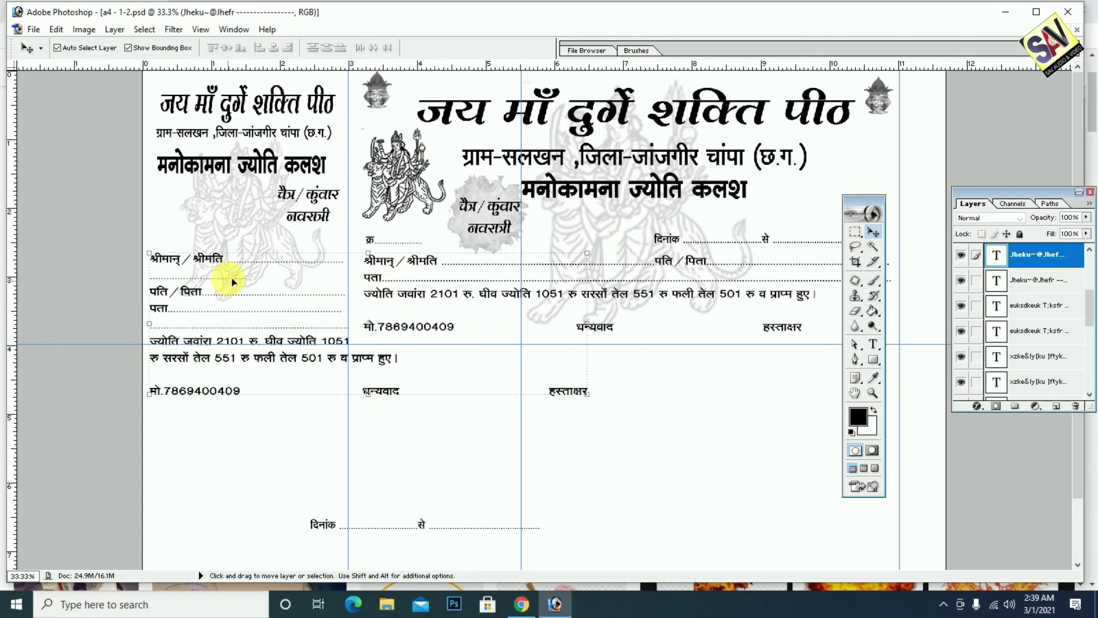
left_click_drag(220, 260, 221, 232)
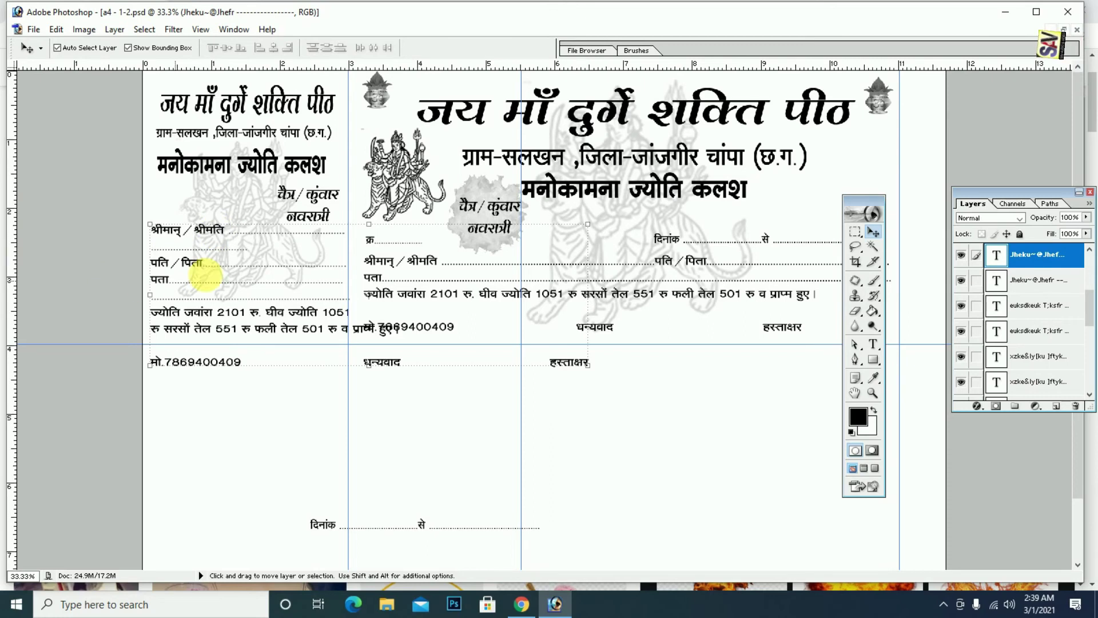
left_click_drag(215, 232, 215, 224)
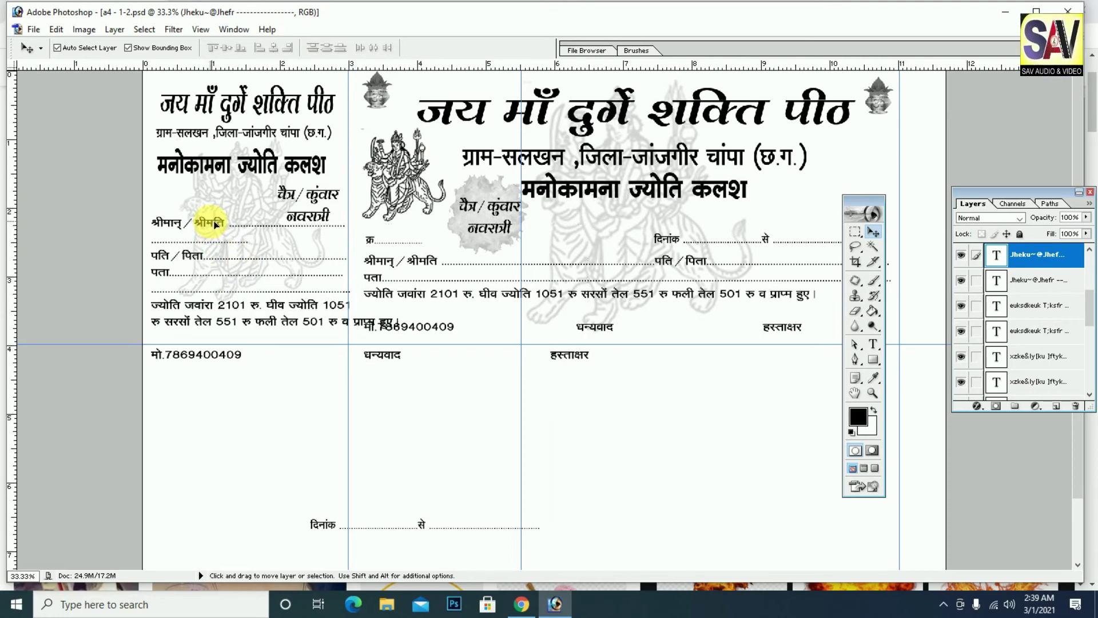
left_click(875, 344)
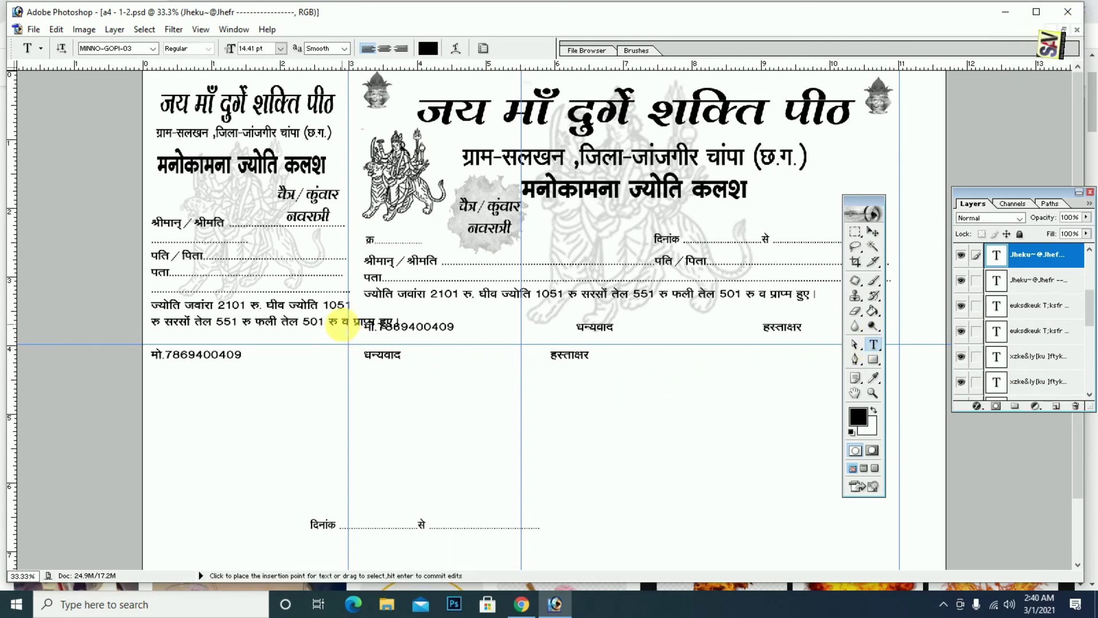
left_click(346, 326)
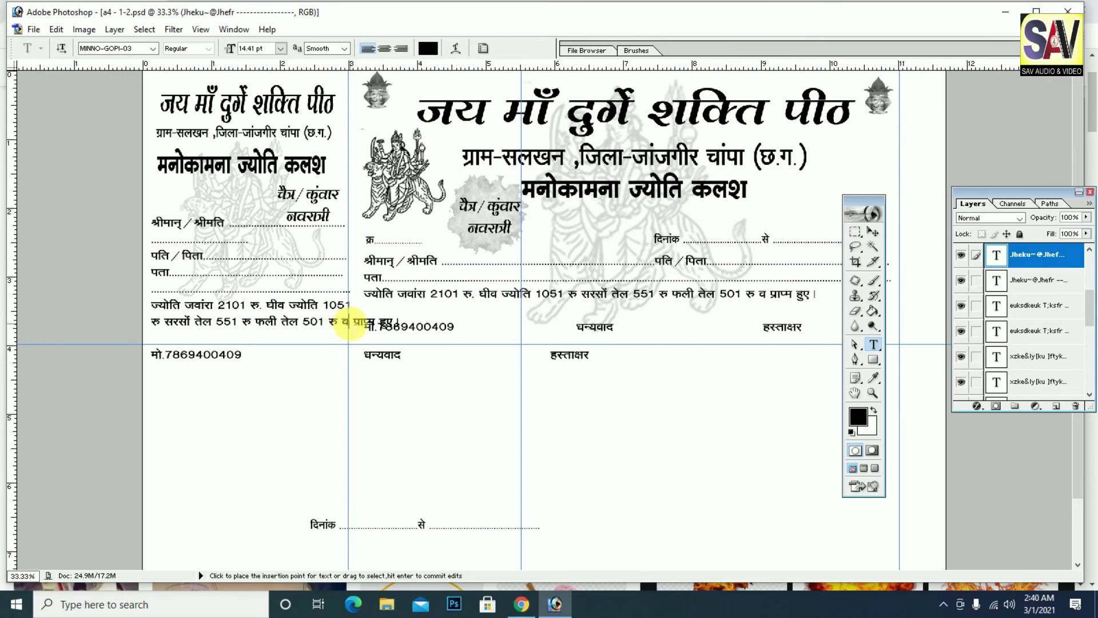
key("Return")
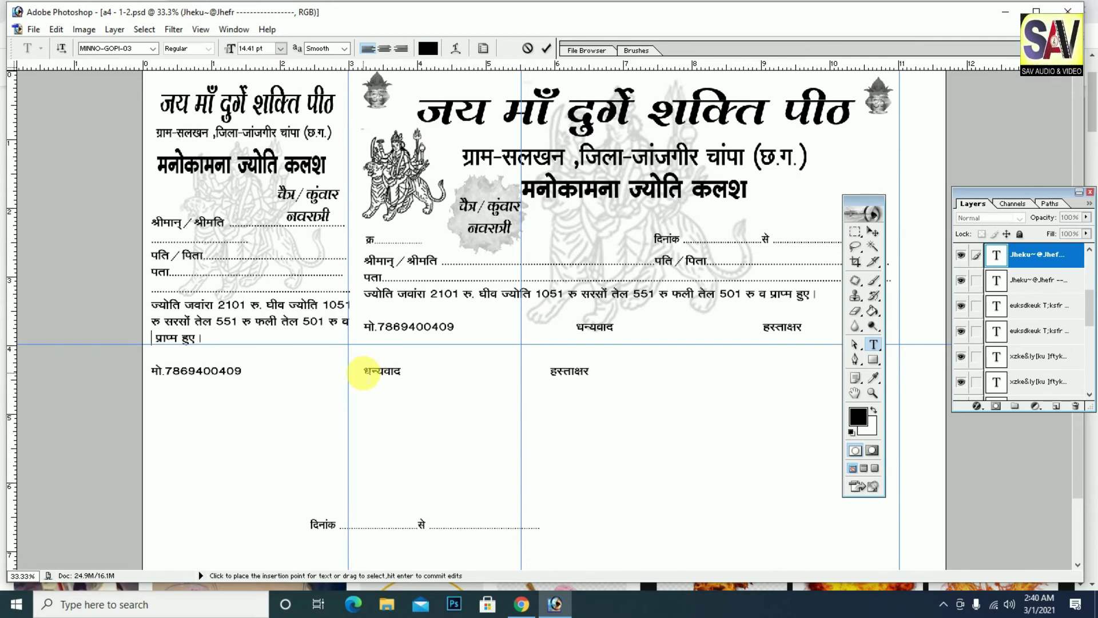
Delete the spaces before धन्यवाद and हस्ताक्षर so they sit beside the phone number.
left_click(364, 374)
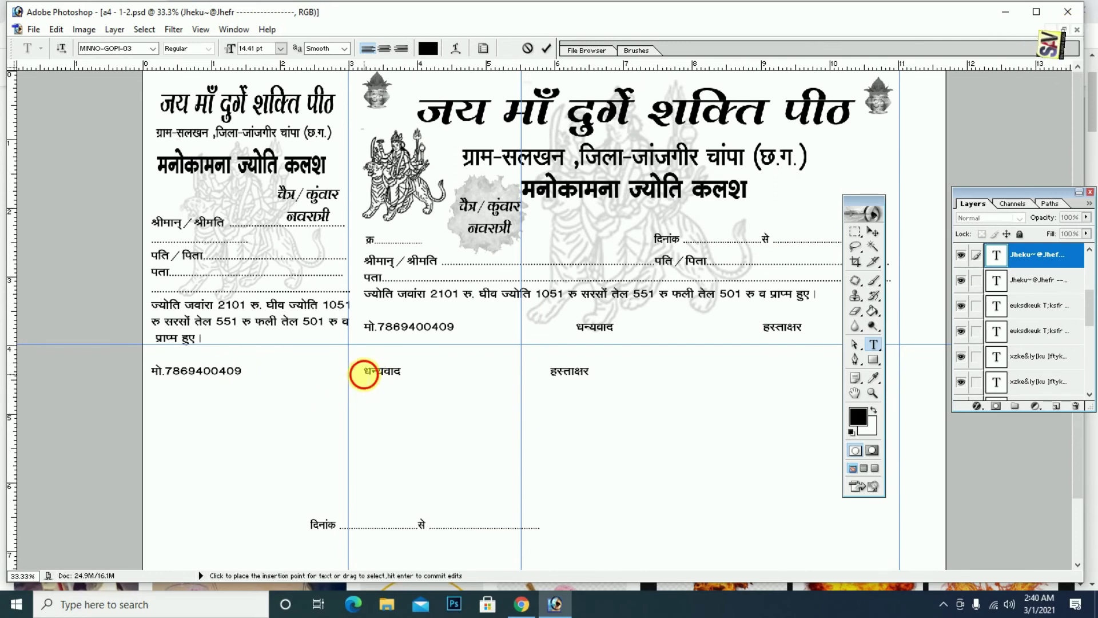
key("BackSpace")
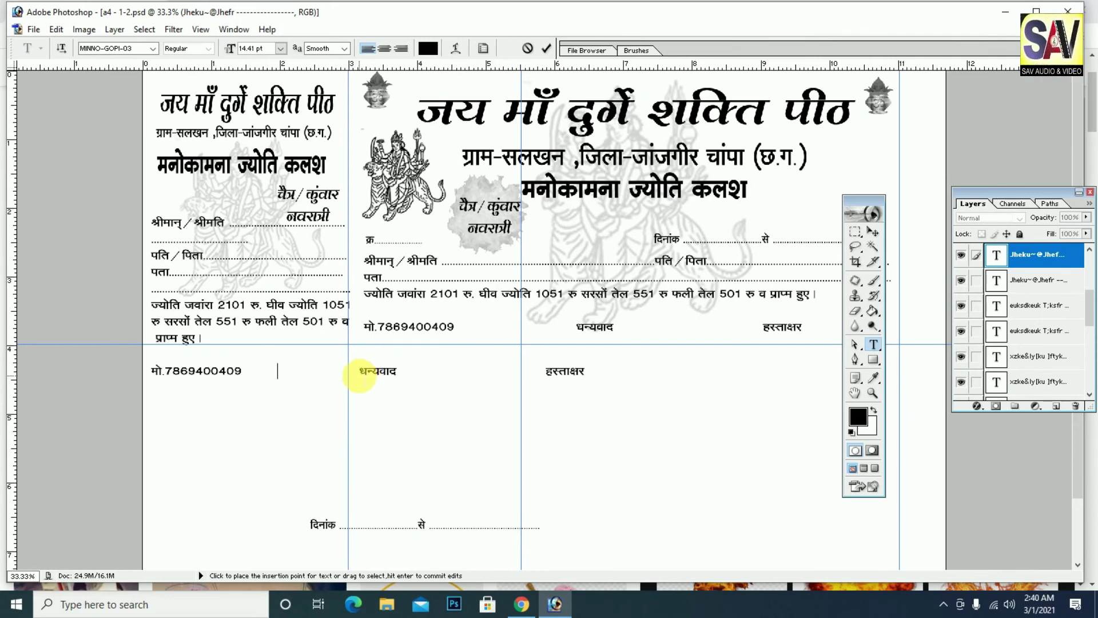
key("BackSpace")
key("BackSpace")
key("BackSpace")
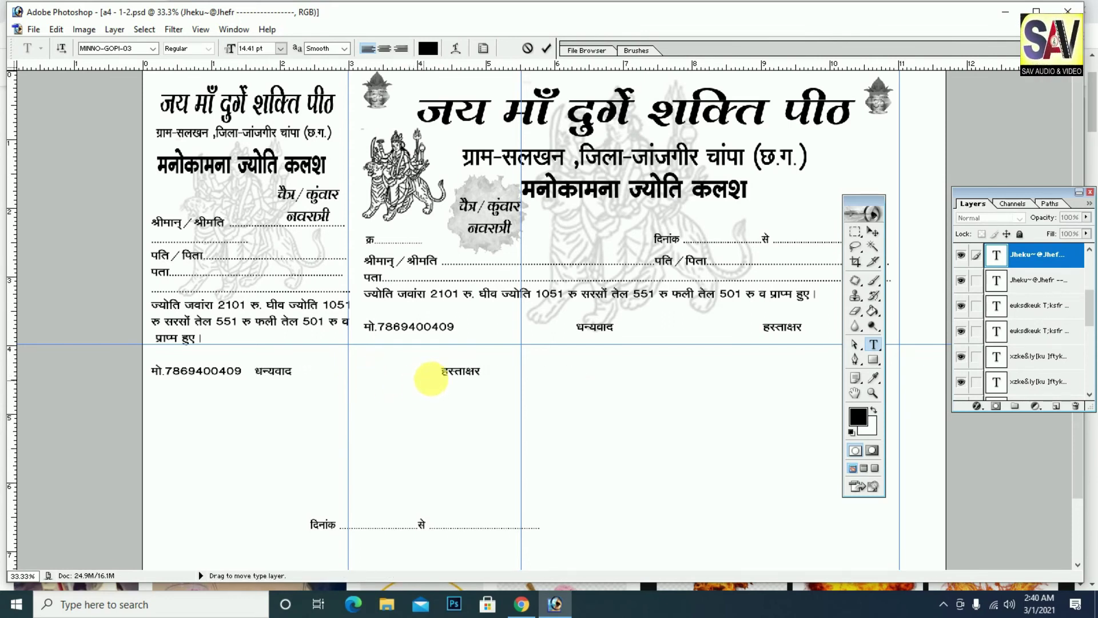
left_click(440, 372)
key("BackSpace")
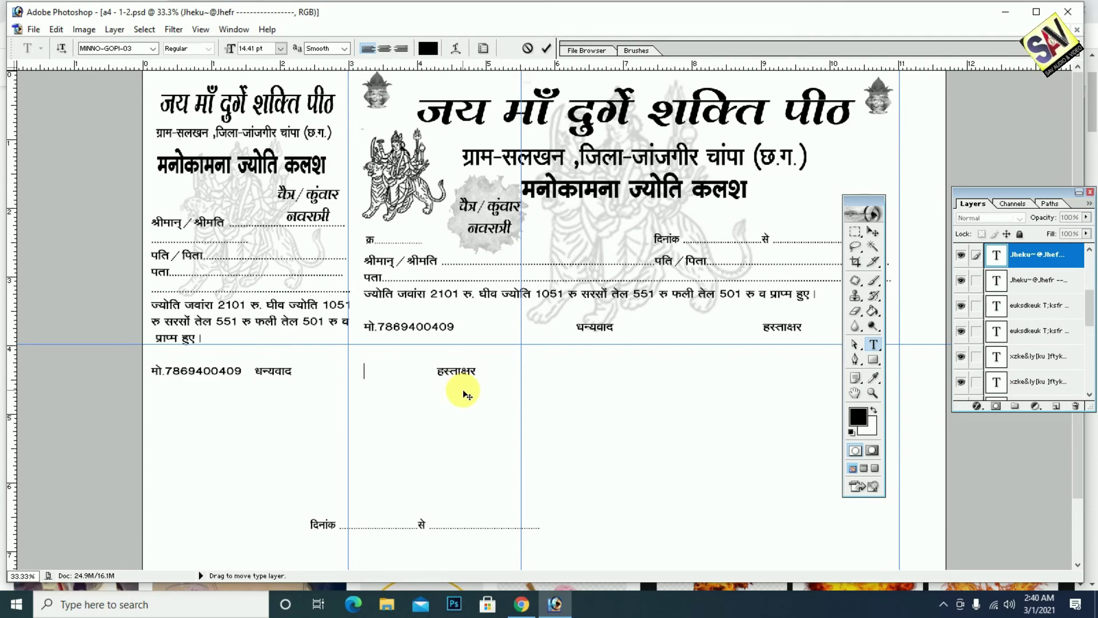
key("BackSpace")
key("BackSpace")
key("BackSpace")
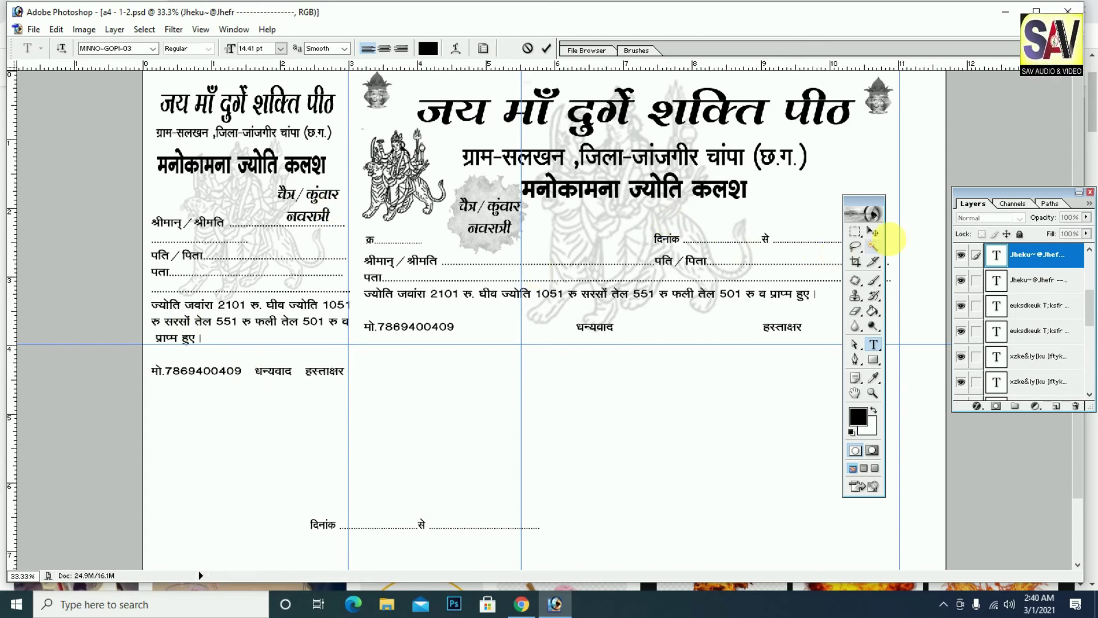
Raise the stub's form text, scale it to about 95% and nudge it slightly left.
left_click(874, 233)
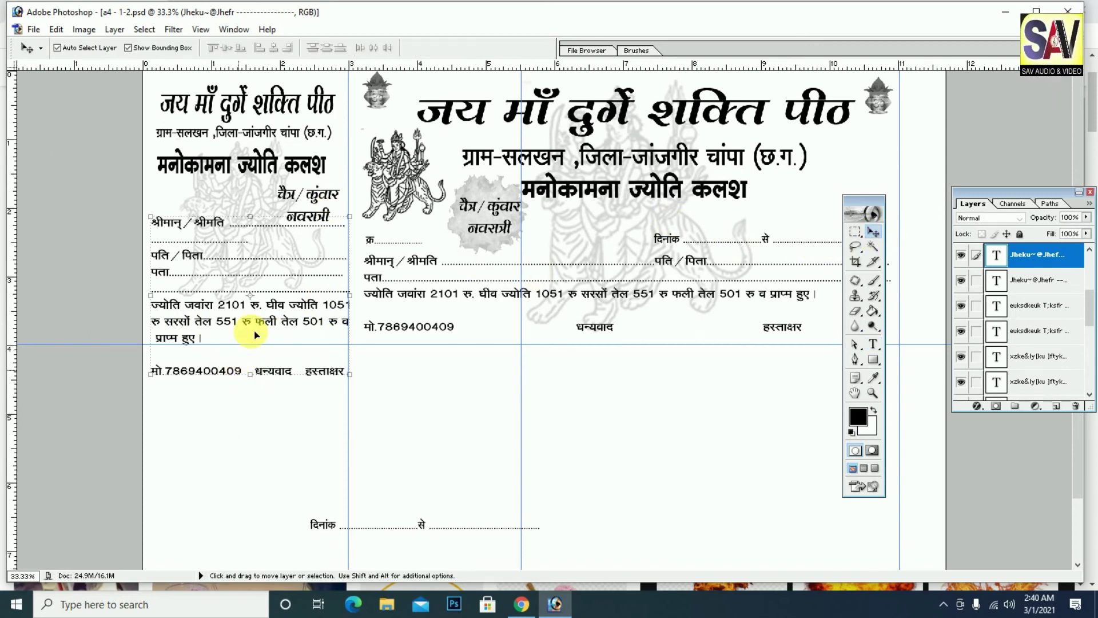
left_click_drag(258, 317, 251, 281)
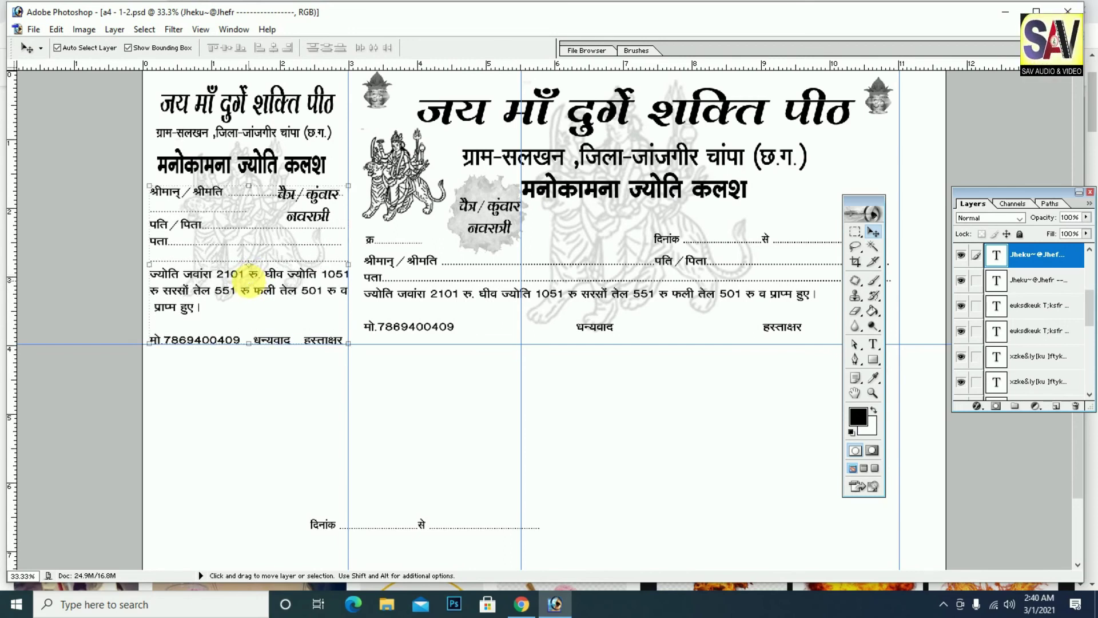
left_click_drag(354, 193, 345, 201)
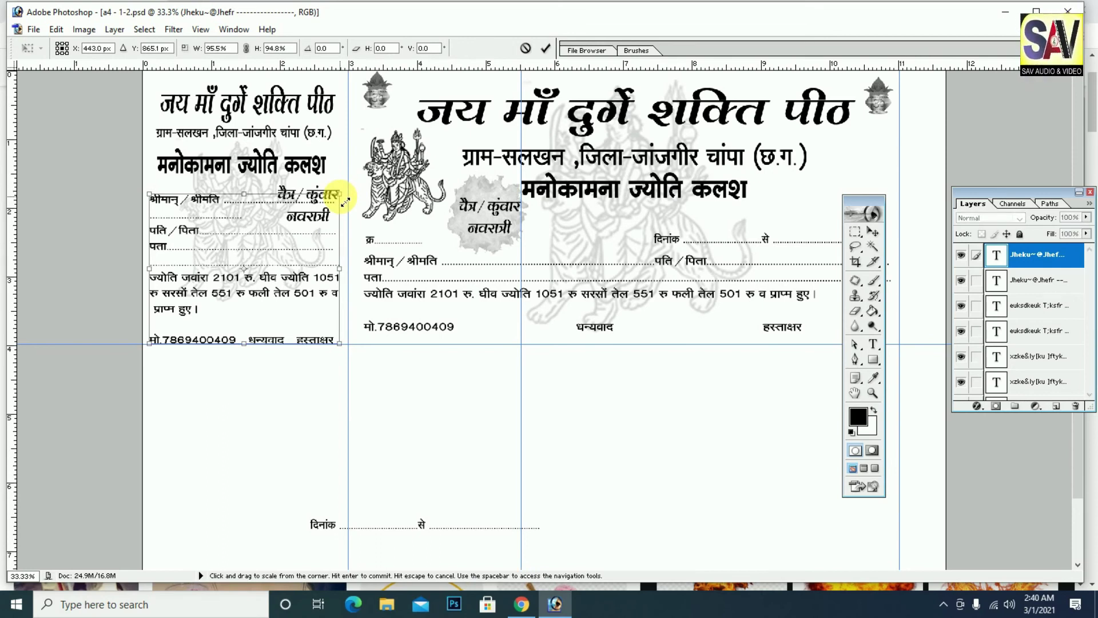
key("Return")
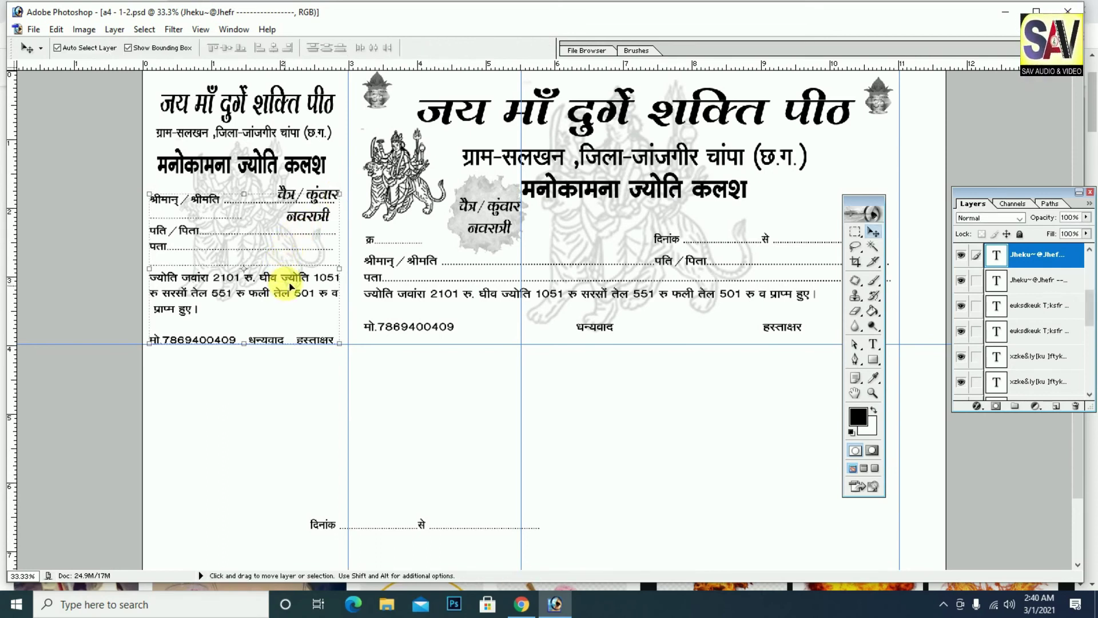
left_click_drag(291, 286, 288, 288)
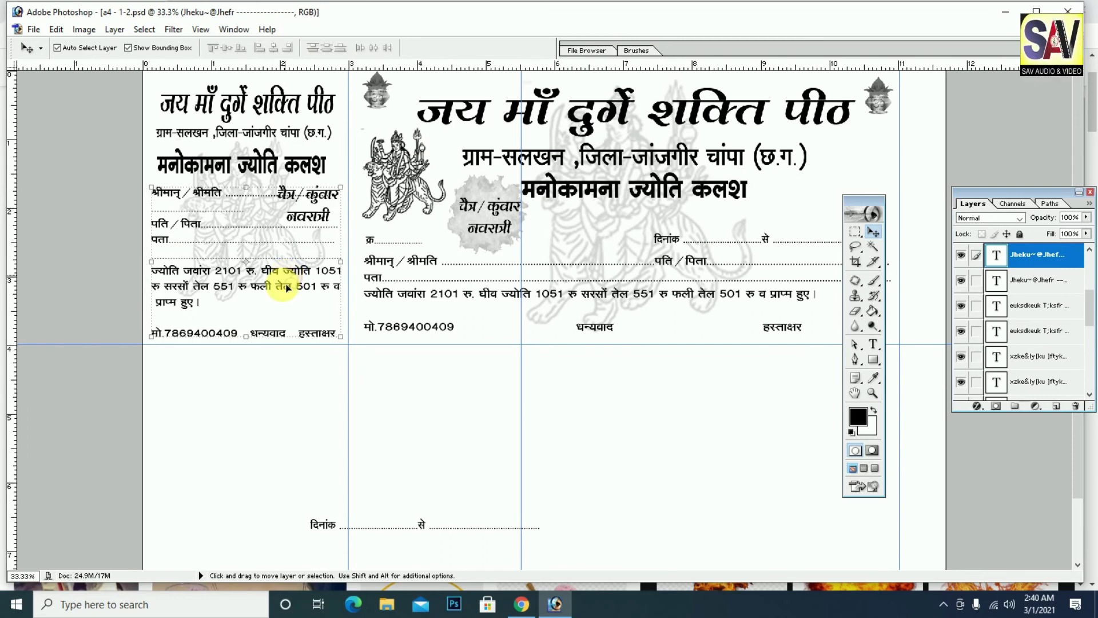
left_click(278, 399)
Place the चैत्र / कुंवार नवरात्री label beside the श्रीमति dotted line.
key("ctrl+plus")
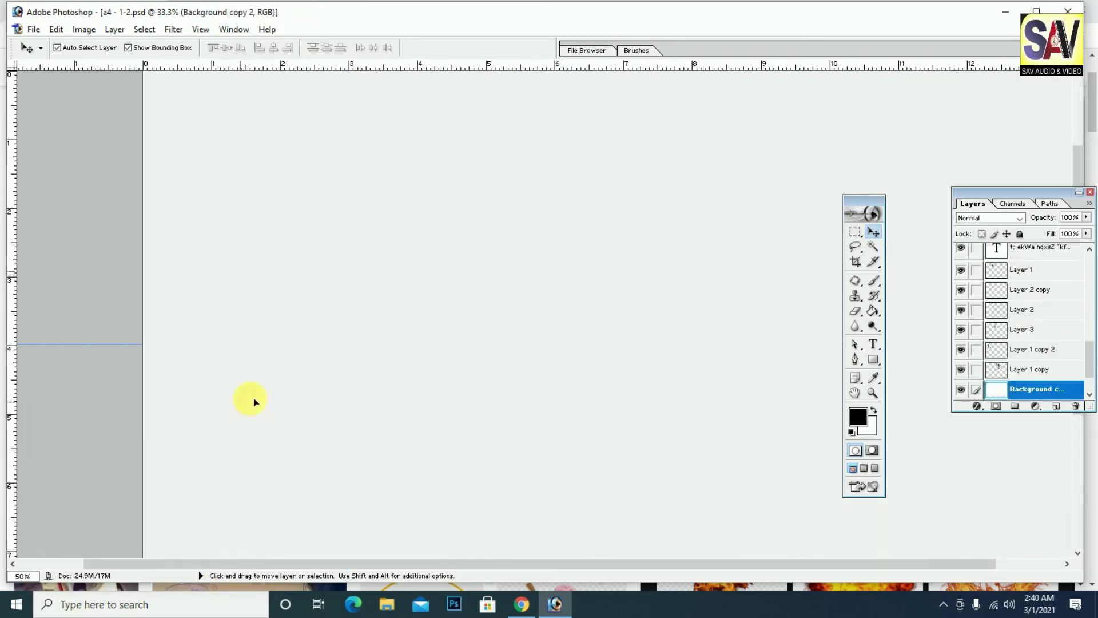
scroll(290, 307, "left", 5)
scroll(429, 319, "up", 5)
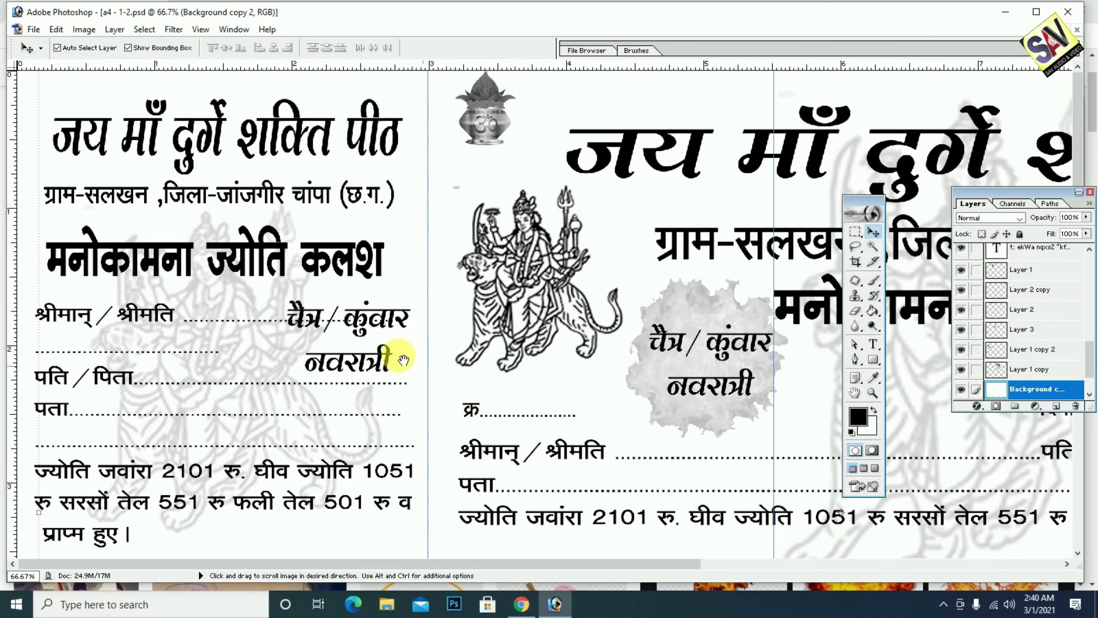
left_click(379, 315)
left_click_drag(386, 318, 467, 150)
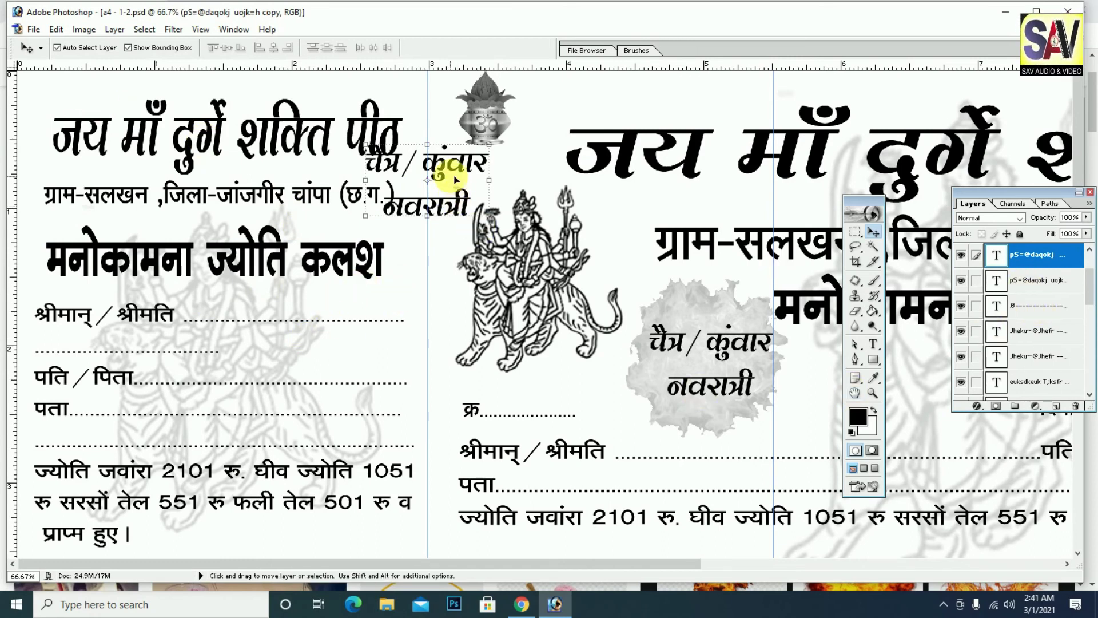
left_click_drag(455, 173, 375, 322)
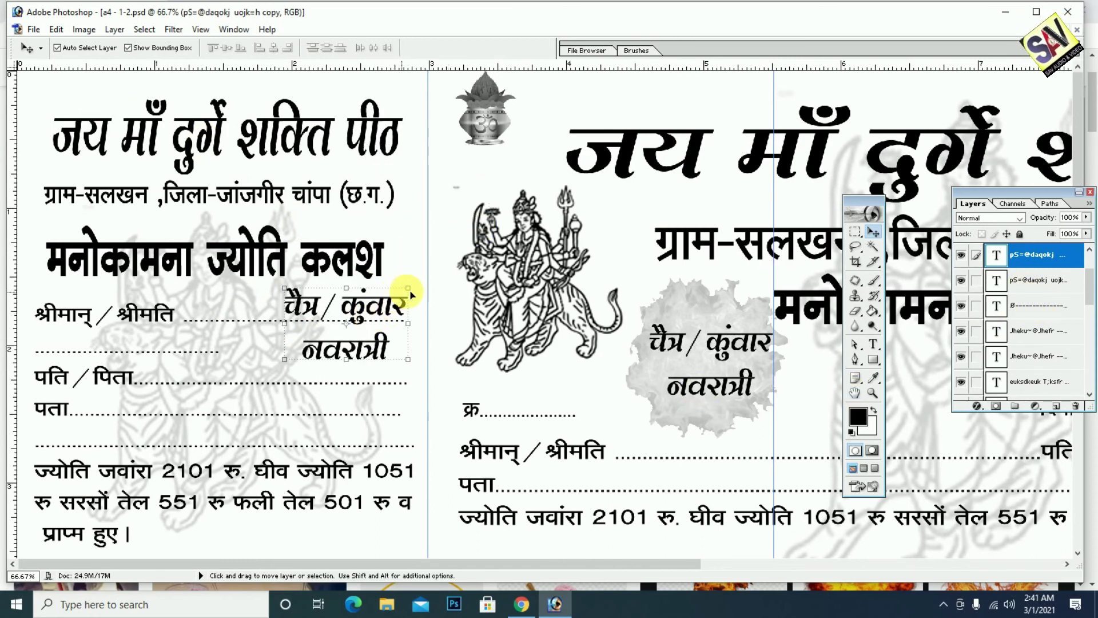
Scale the label to about 95%, lower it and tilt it about -3.7°, then apply.
key("ctrl+t")
left_click_drag(407, 293, 407, 305)
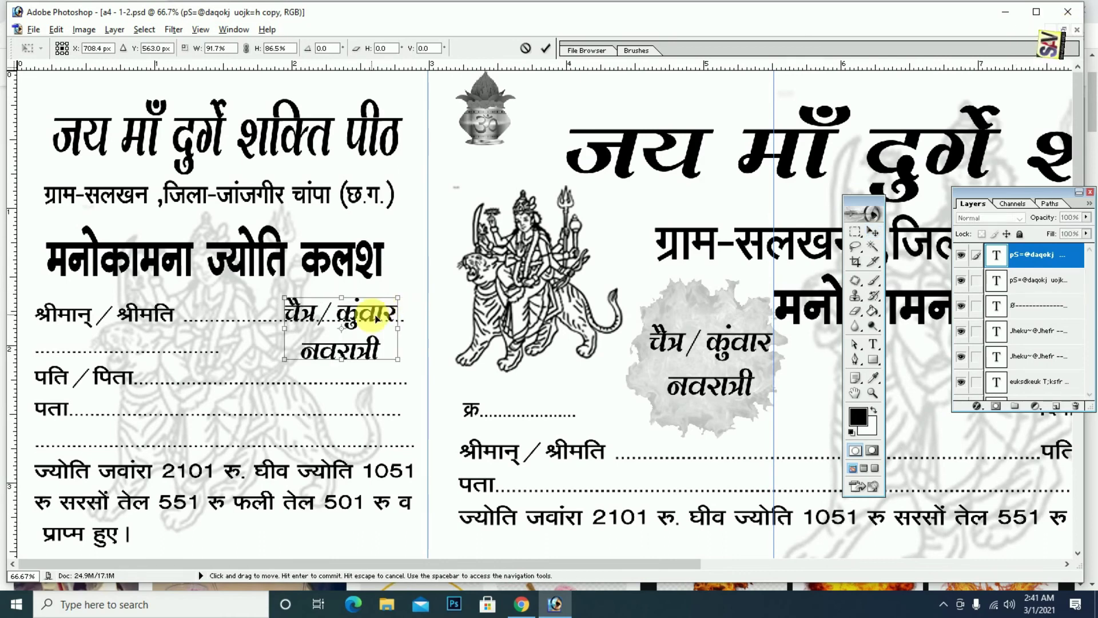
mouse_move(376, 325)
left_mouse_down()
mouse_move(375, 336)
mouse_move(388, 309)
left_mouse_up()
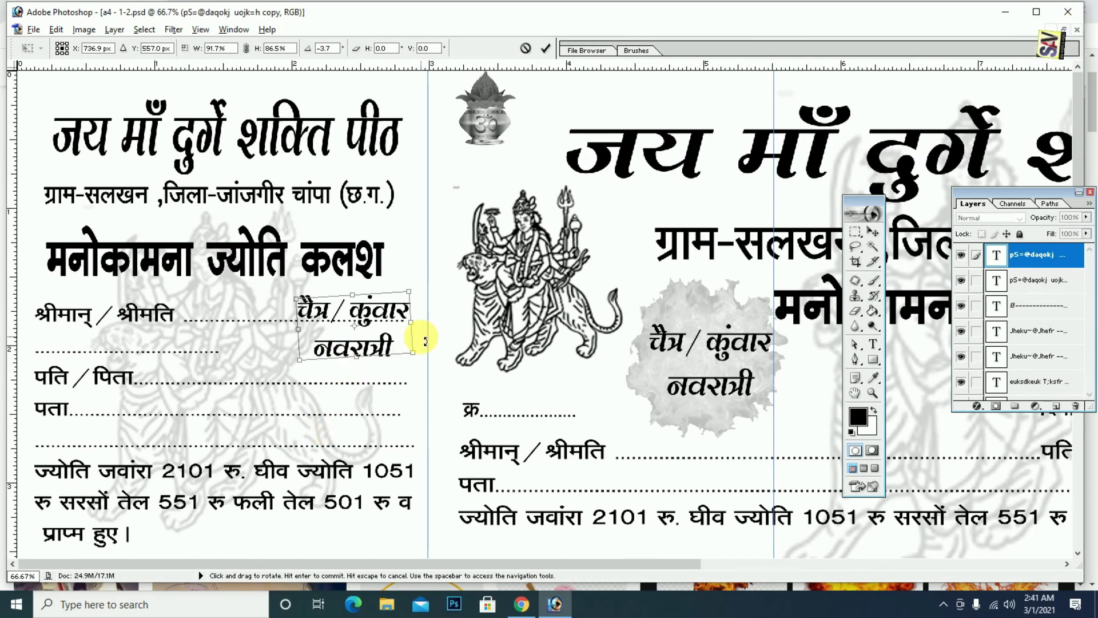
left_click_drag(427, 350, 426, 343)
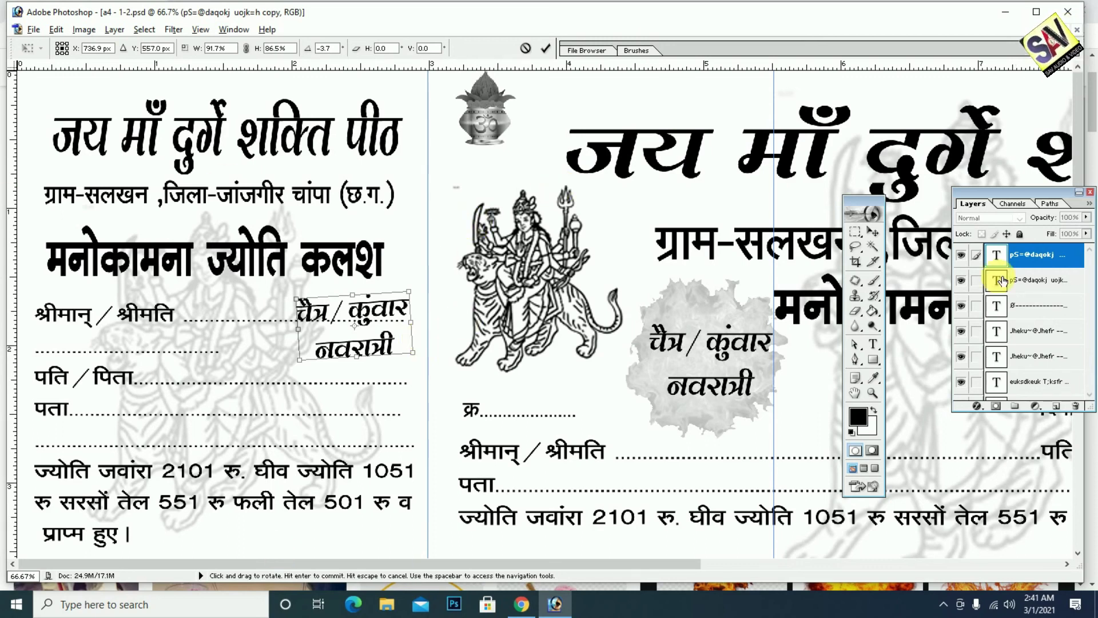
left_click(872, 234)
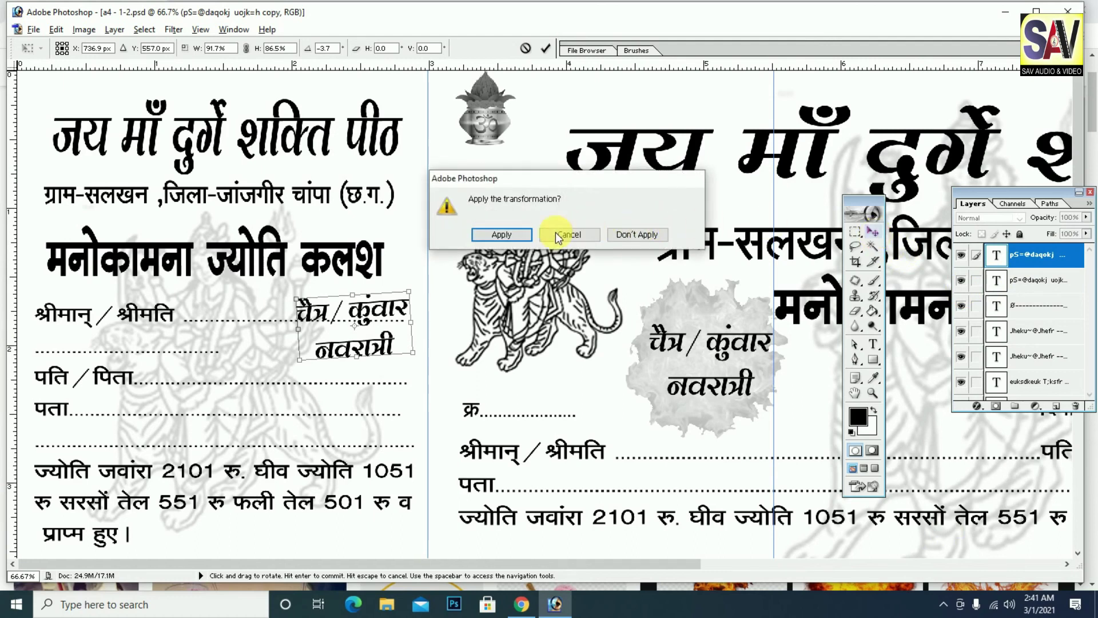
left_click(502, 235)
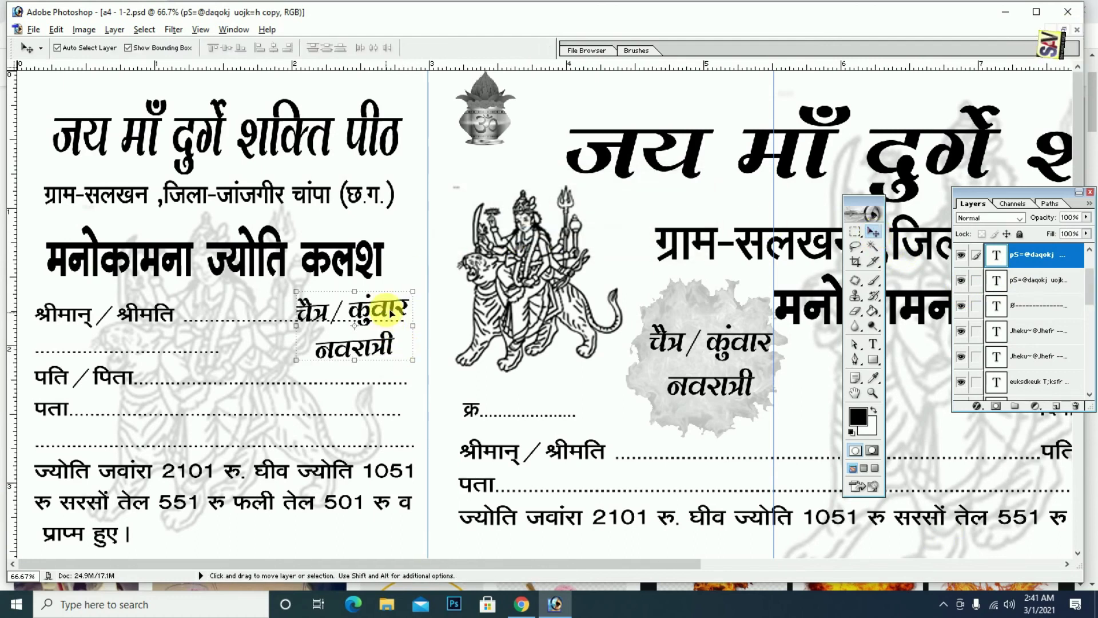
Select the dotted line under श्रीमान् / श्रीमति, then move the Navratri text copy down toward the fee lines.
mouse_move(391, 314)
left_mouse_down()
mouse_move(396, 335)
mouse_move(395, 316)
left_mouse_up()
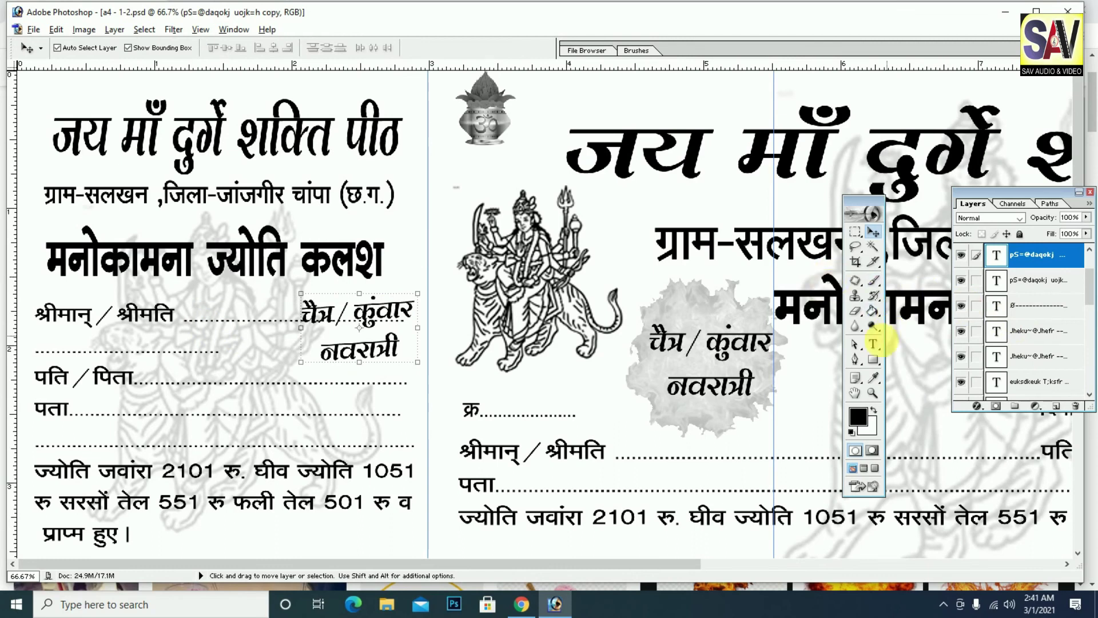
left_click(874, 344)
left_click_drag(220, 351, 42, 351)
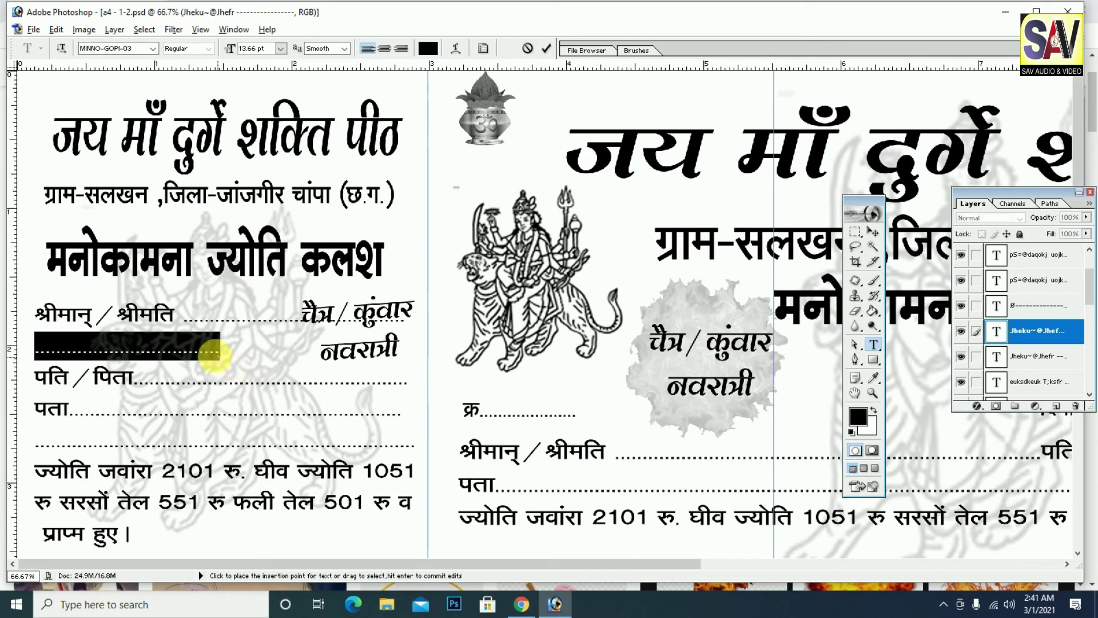
left_click(225, 355)
left_click_drag(191, 355, 66, 355)
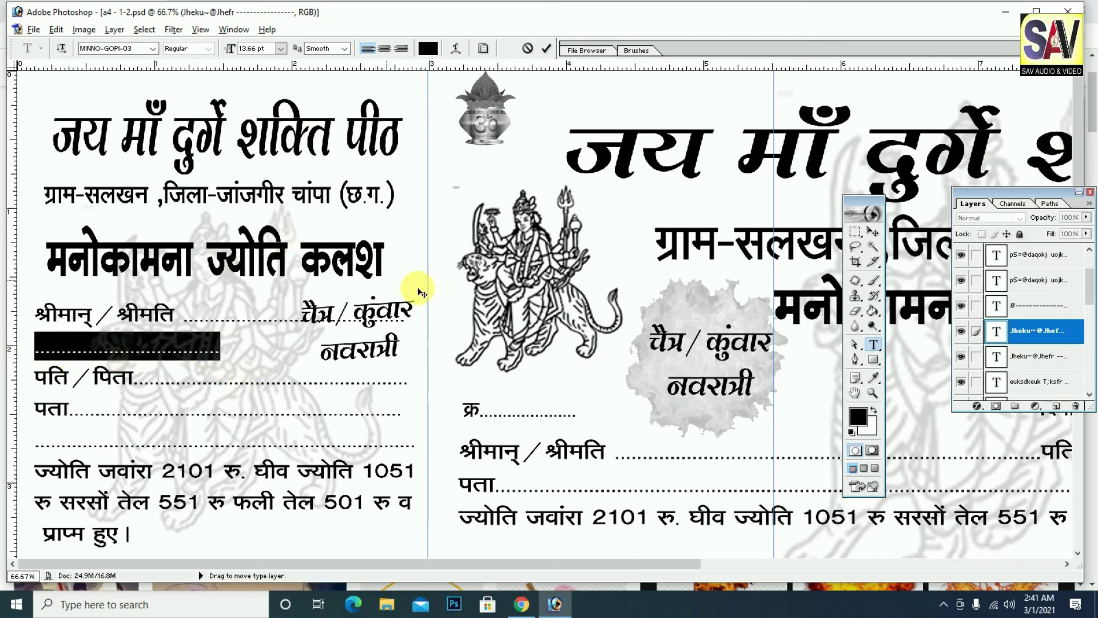
left_click(874, 232)
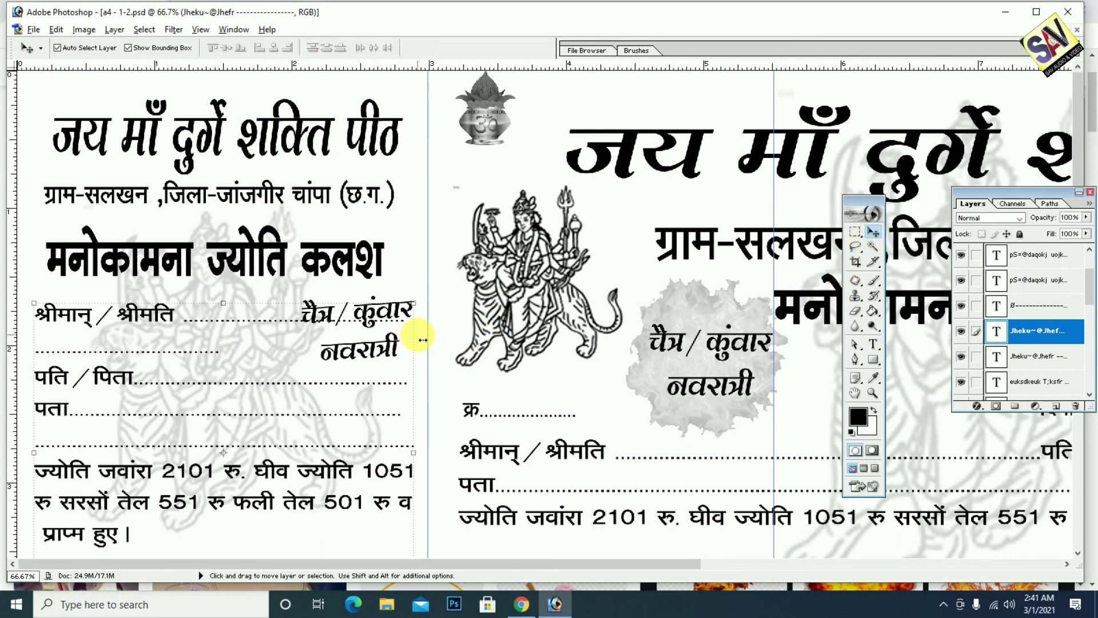
left_click_drag(381, 309, 384, 506)
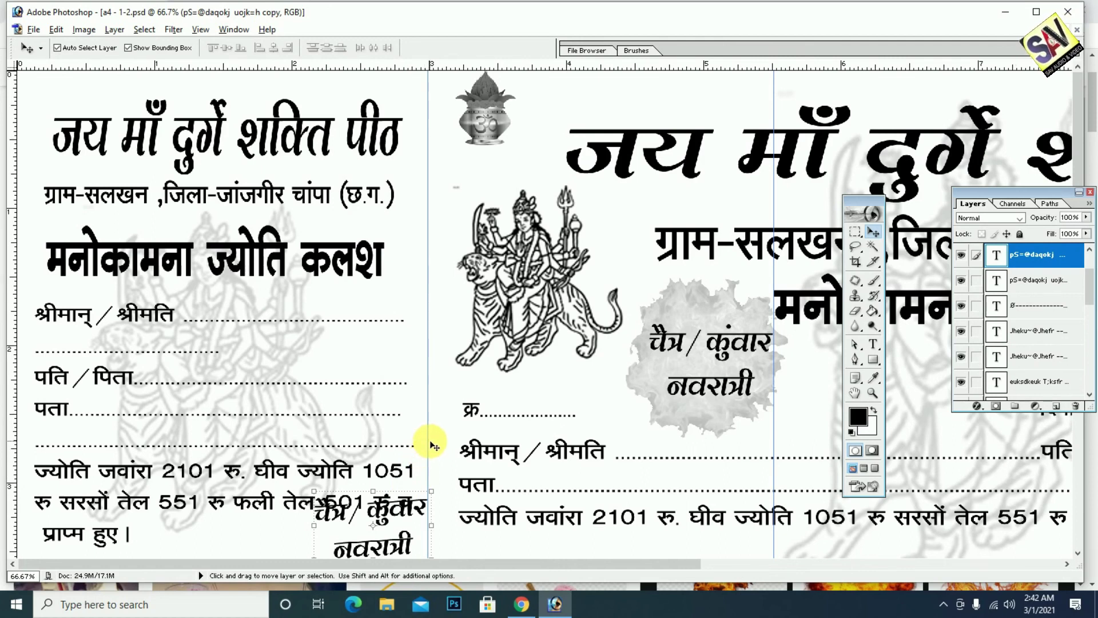
Move the Navratri label below the 501 fee line and scale it down slightly, undoing a stray duplicate.
scroll(435, 321, "down", 5)
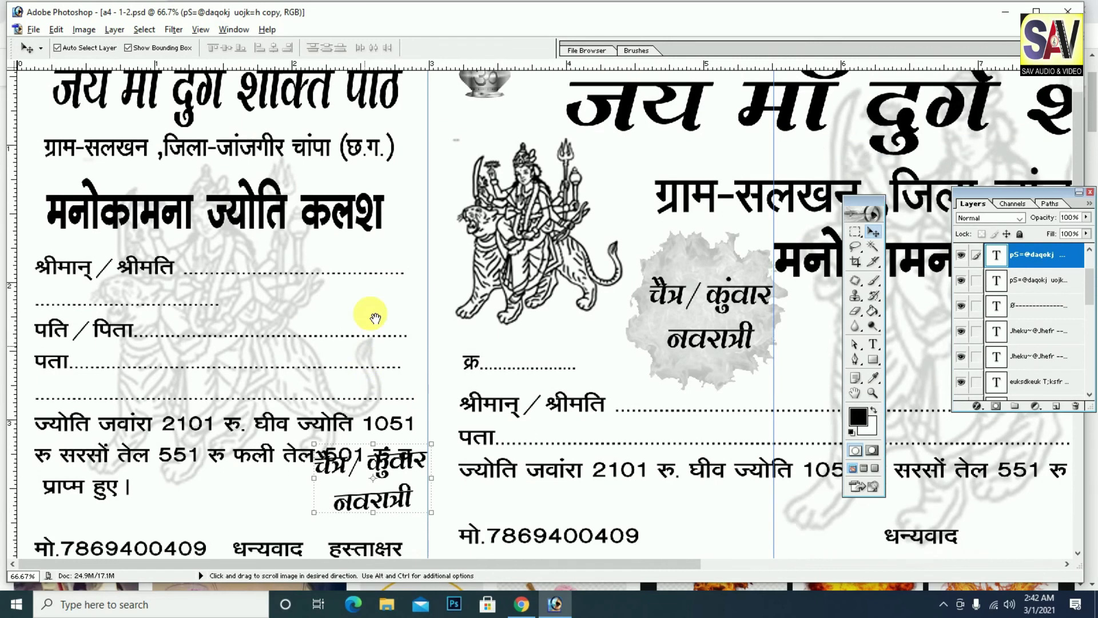
left_click_drag(370, 338, 339, 372)
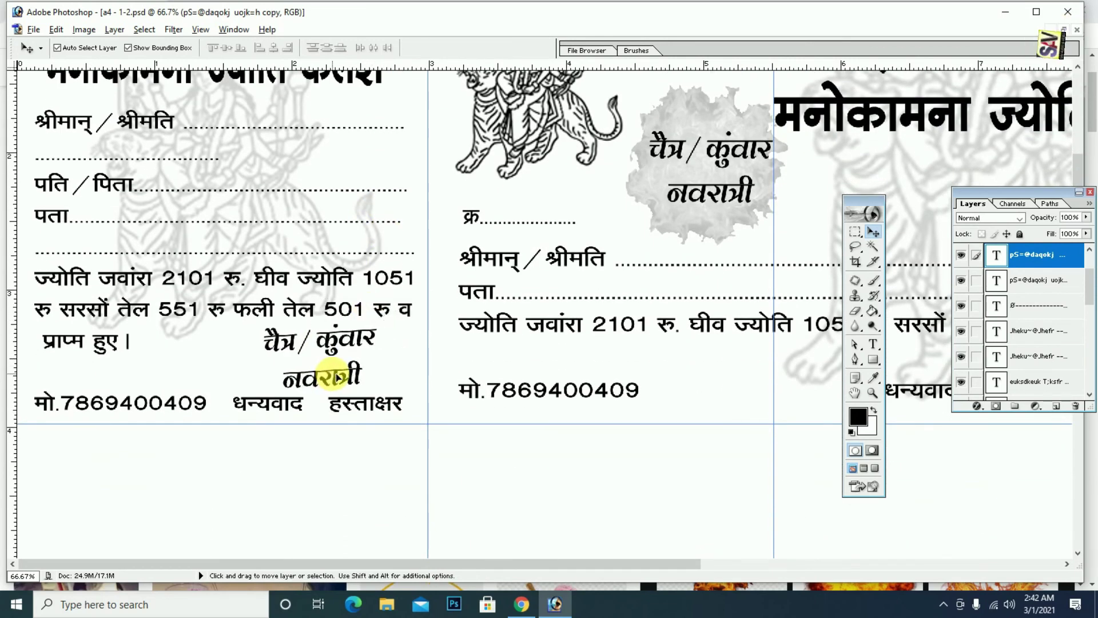
key("ctrl+t")
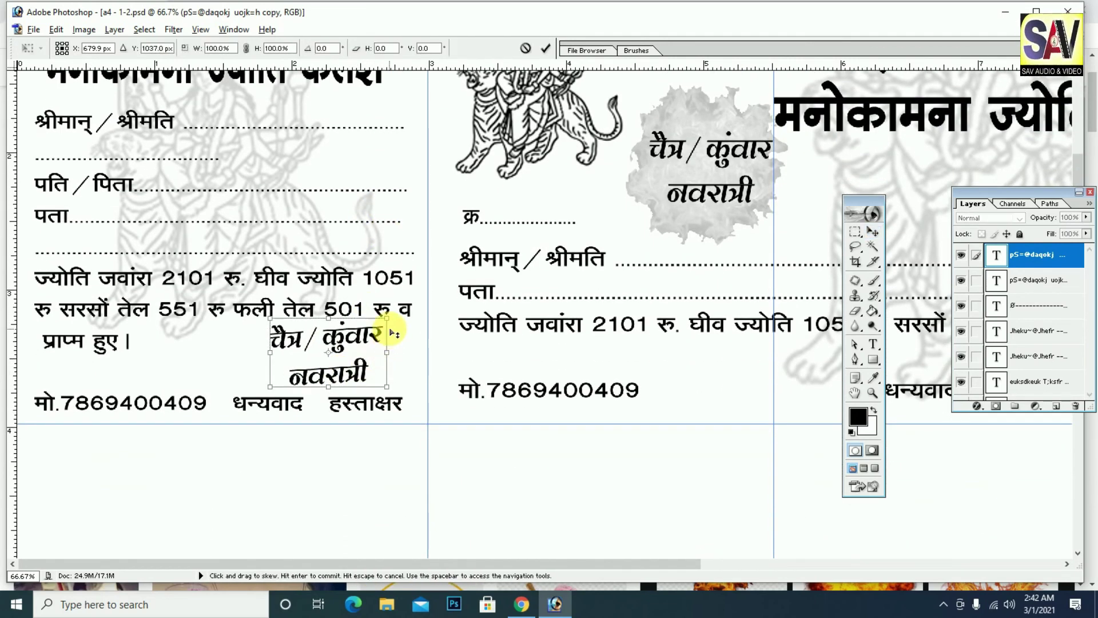
left_click_drag(387, 321, 375, 343)
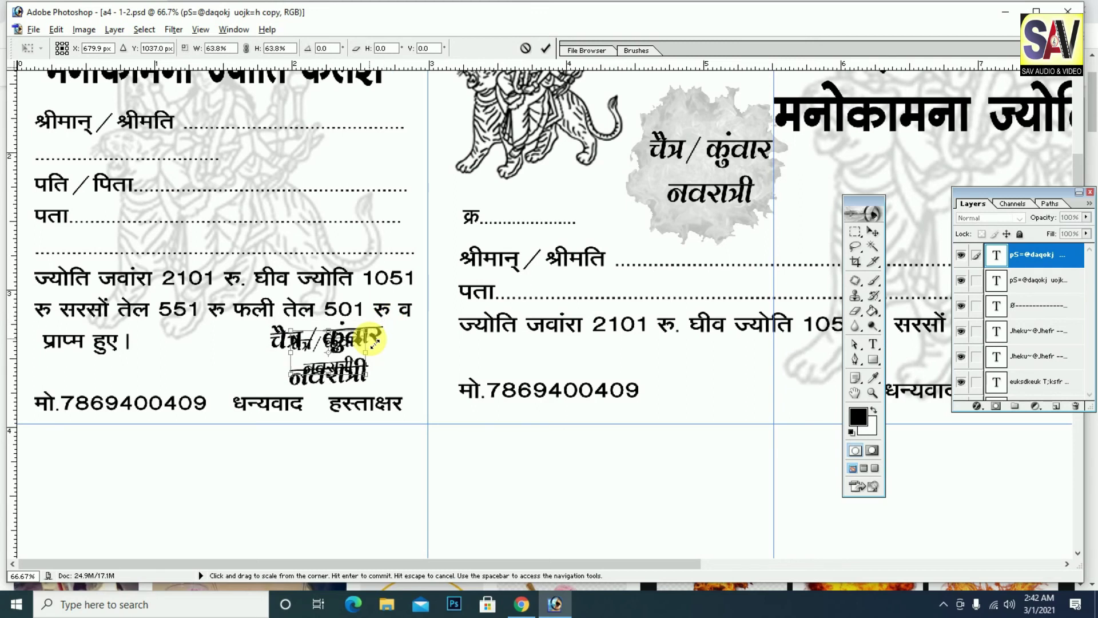
key("Return")
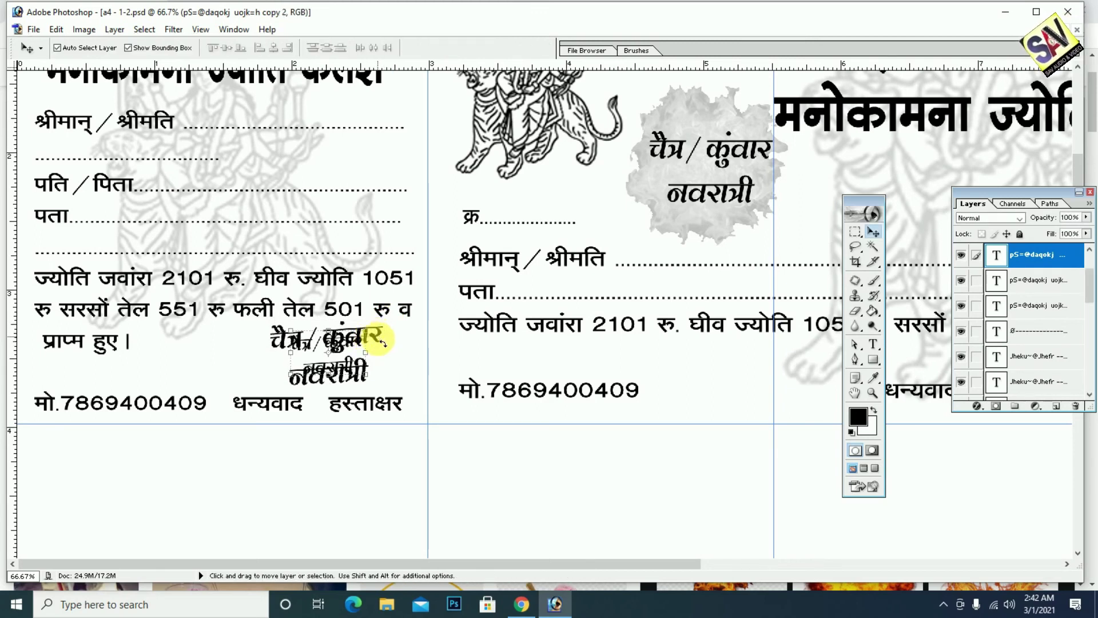
key("ctrl+alt+z")
left_click_drag(418, 329, 394, 339)
key("ctrl+t")
left_click_drag(412, 326, 392, 341)
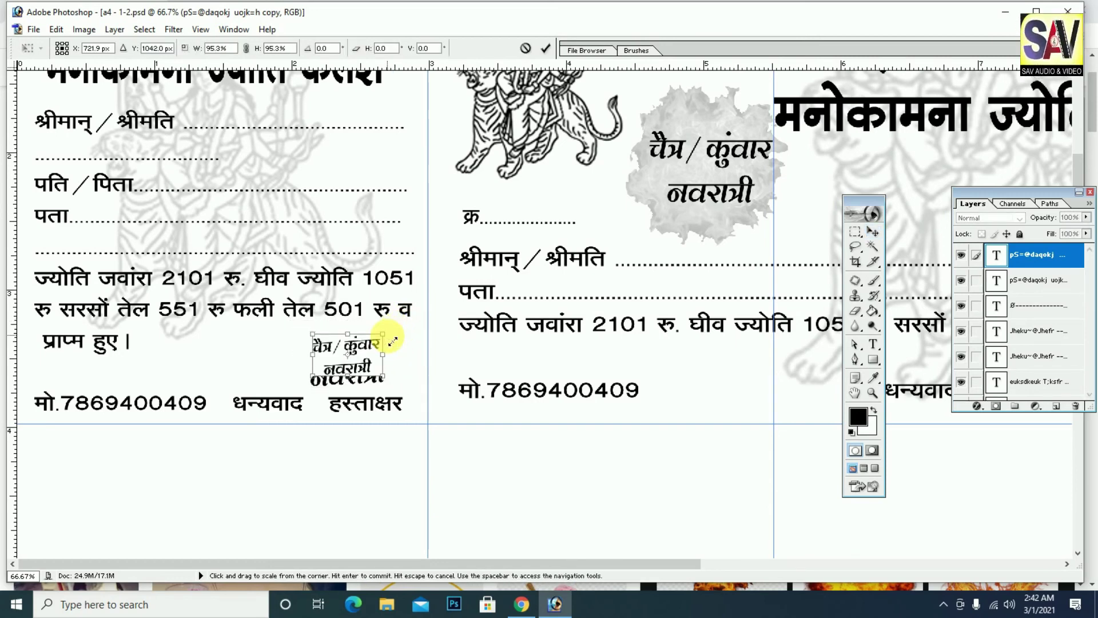
key("Return")
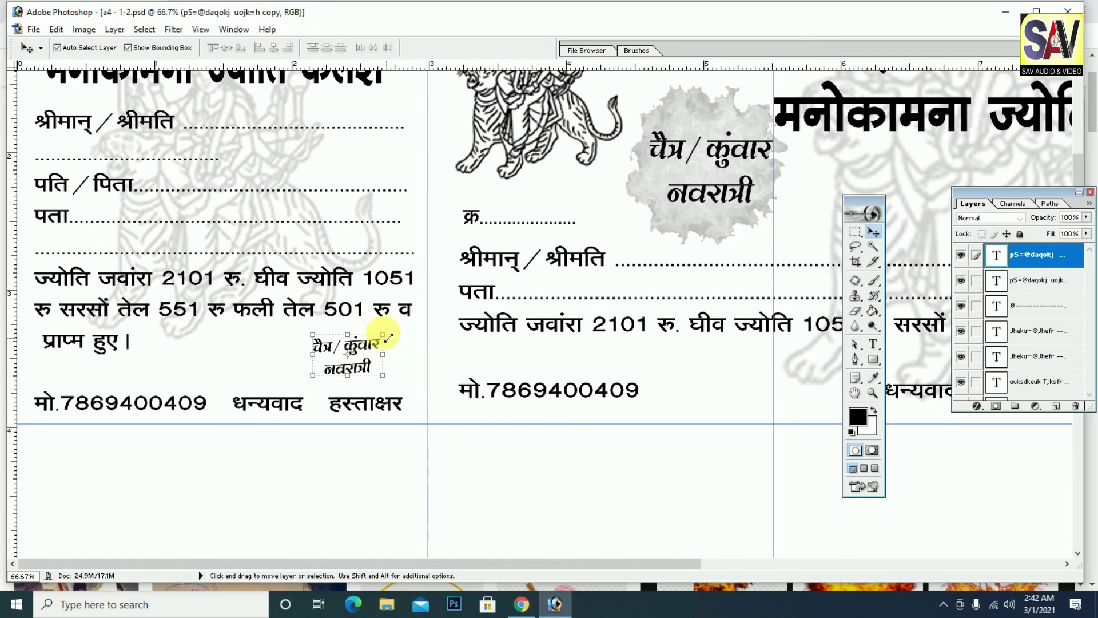
Find Layer 3's grey splash and place a copy of it on the left stub.
left_click(658, 176)
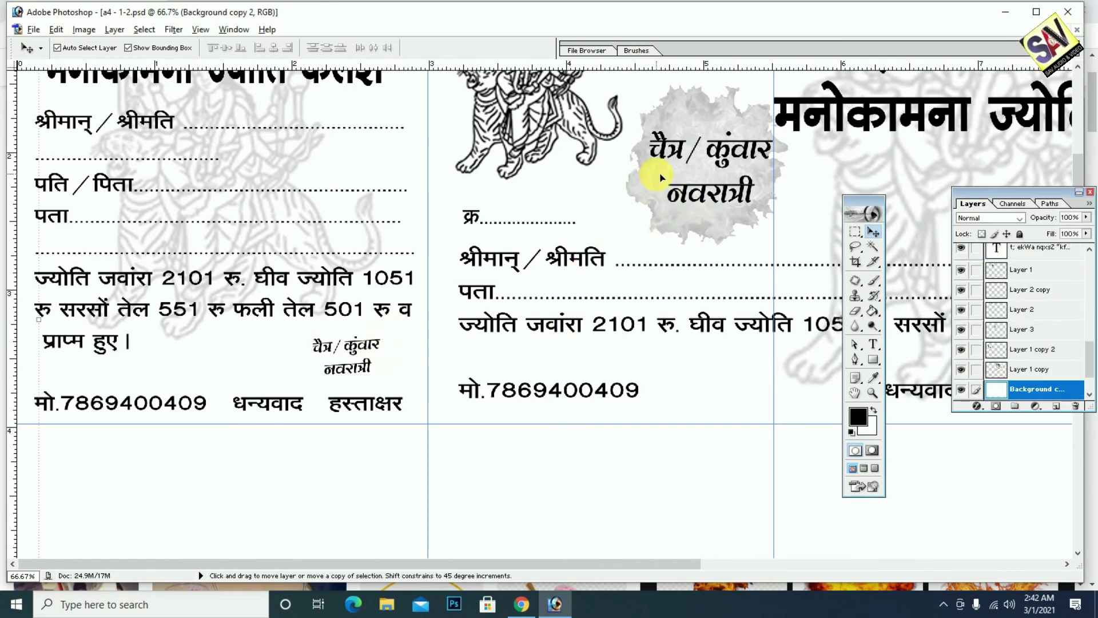
left_click(963, 349)
left_click(963, 350)
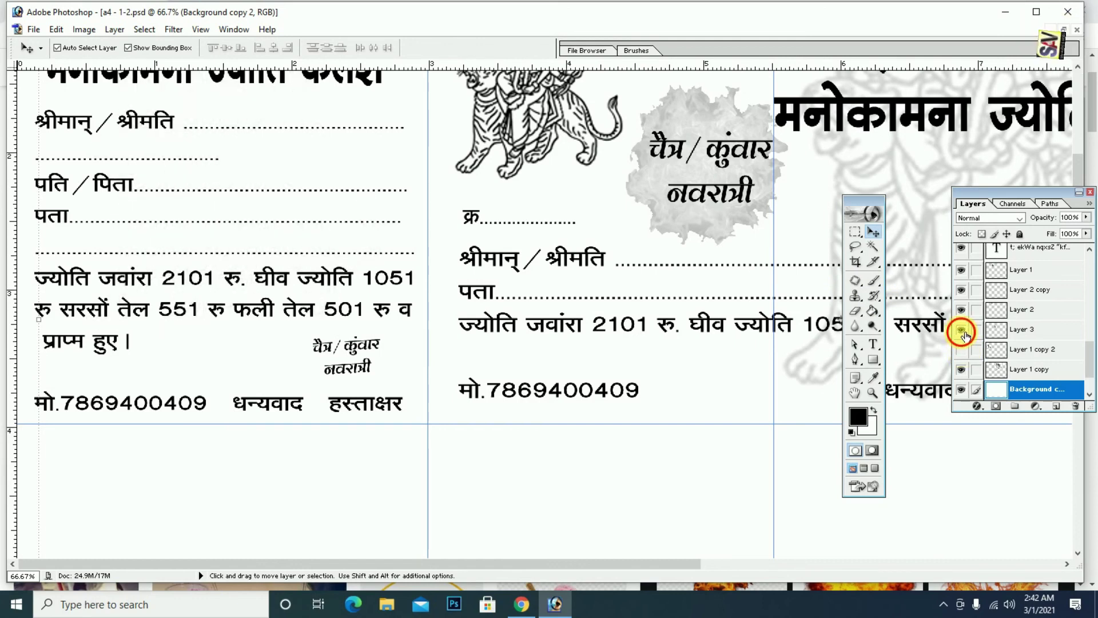
left_click(961, 330)
left_click(962, 330)
left_click(962, 350)
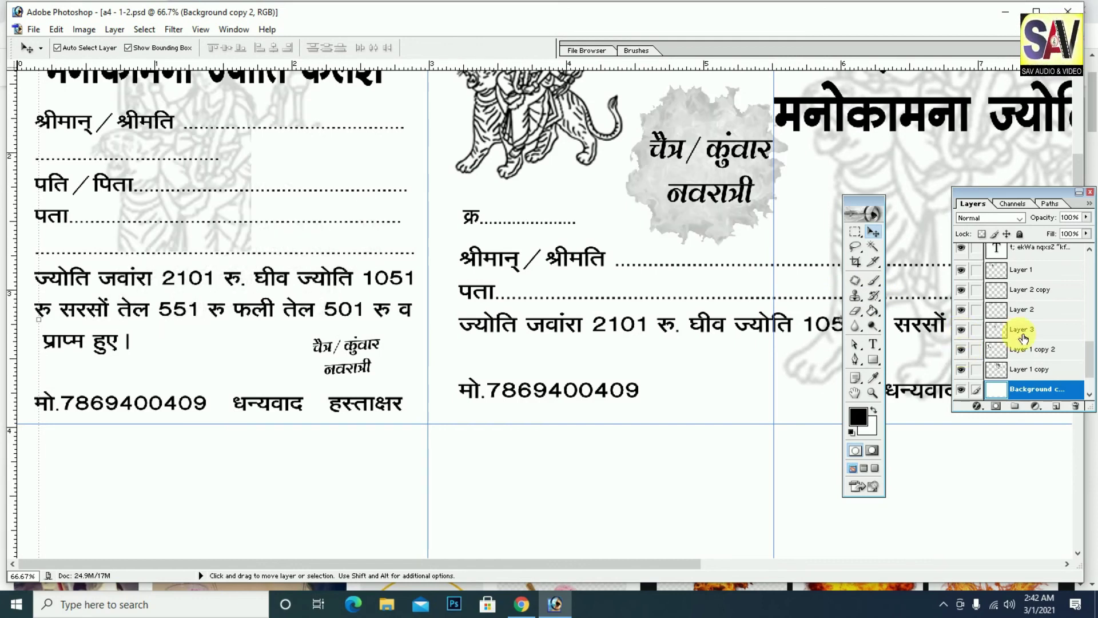
left_click(1021, 330)
mouse_move(673, 179)
left_mouse_down()
mouse_move(435, 274)
mouse_move(376, 328)
mouse_move(387, 317)
mouse_move(398, 336)
left_mouse_up()
key("Return")
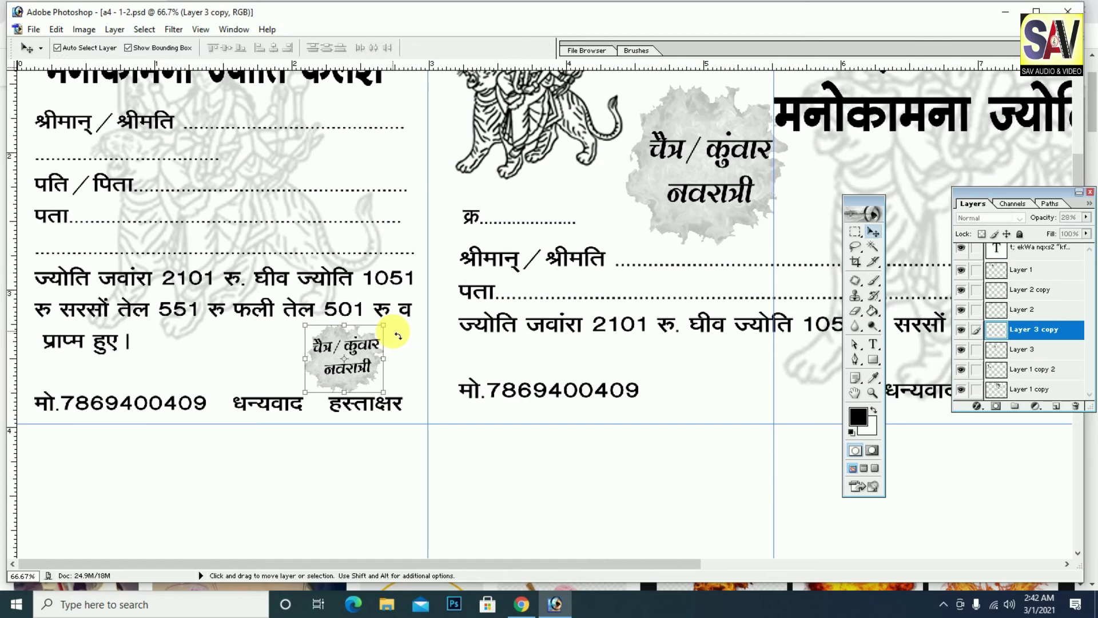
Widen the copied splash and centre the small Navratri text over it.
key("ctrl+plus")
key("ctrl+plus")
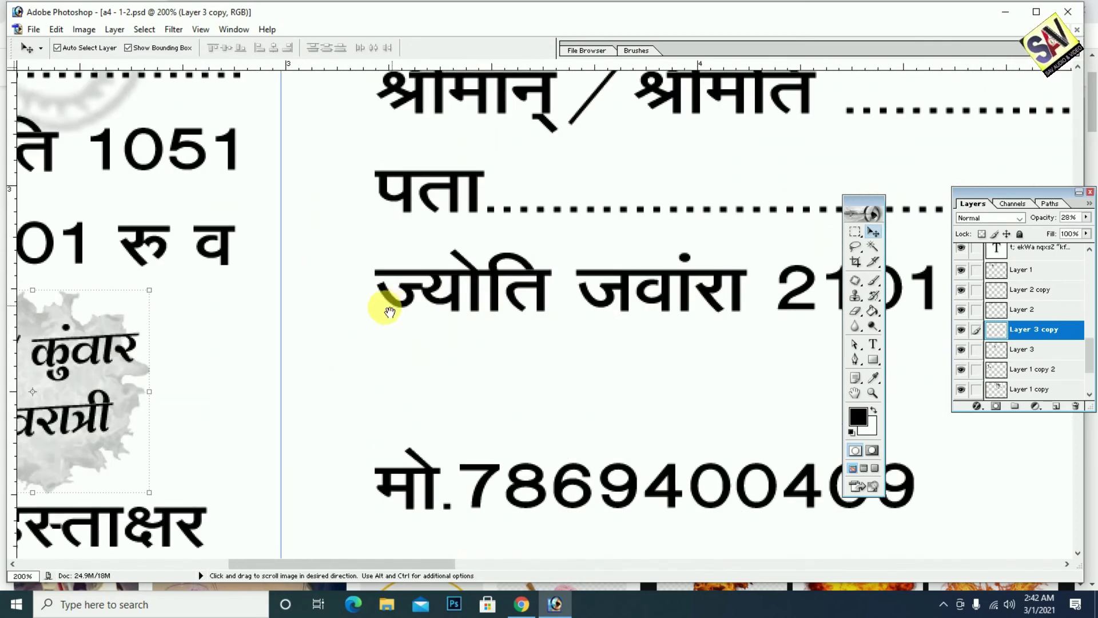
mouse_move(310, 328)
left_mouse_down()
mouse_move(543, 312)
mouse_move(558, 292)
left_mouse_up()
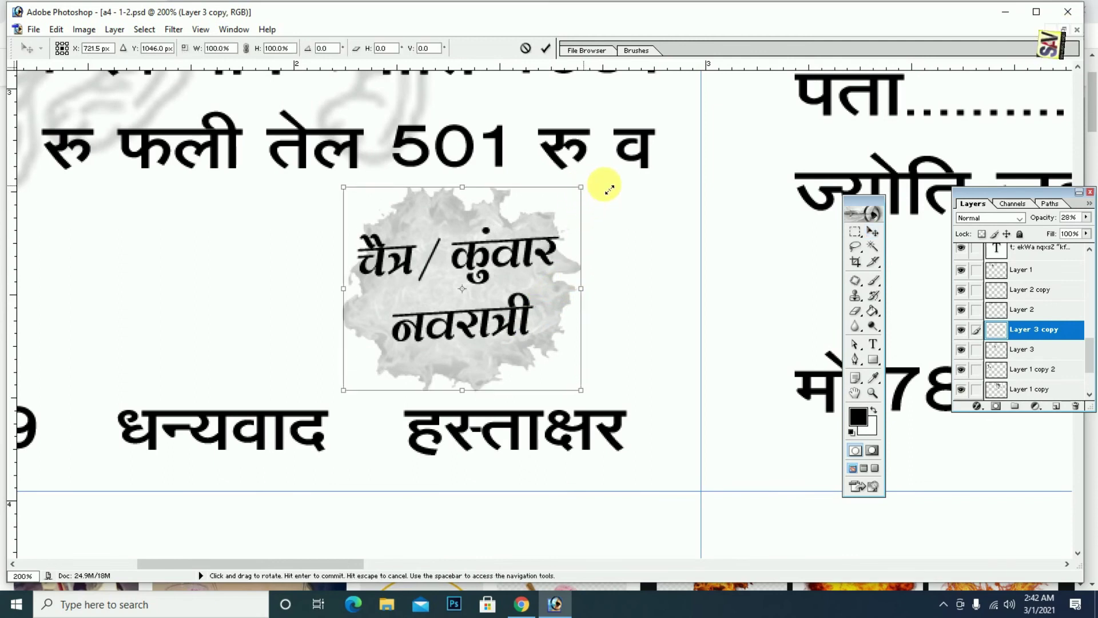
left_click_drag(578, 188, 610, 187)
key("Return")
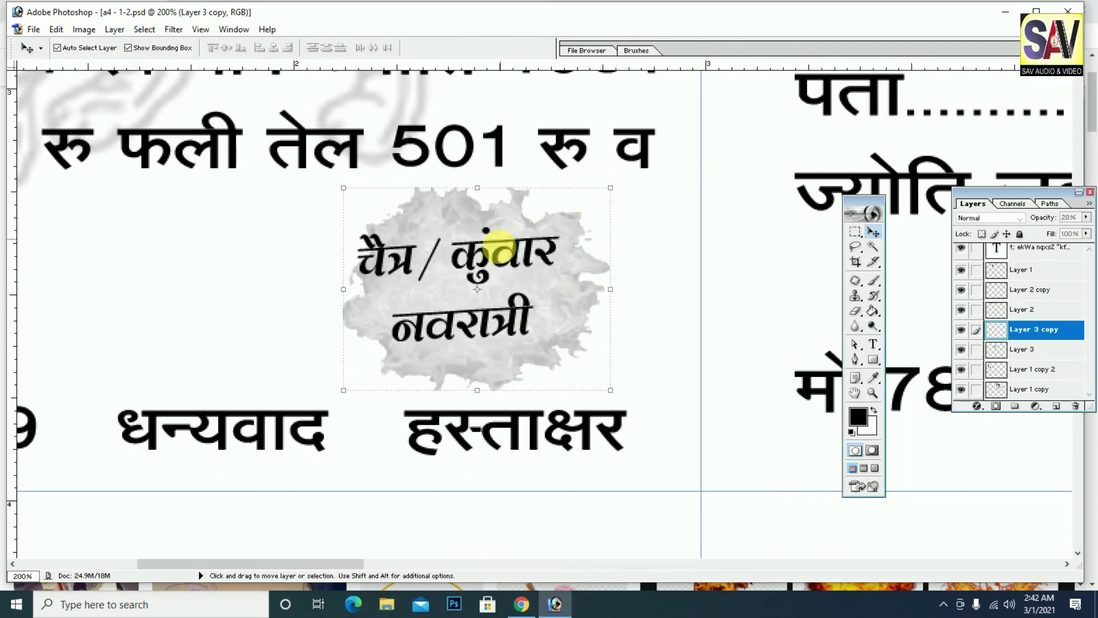
left_click_drag(521, 259, 541, 266)
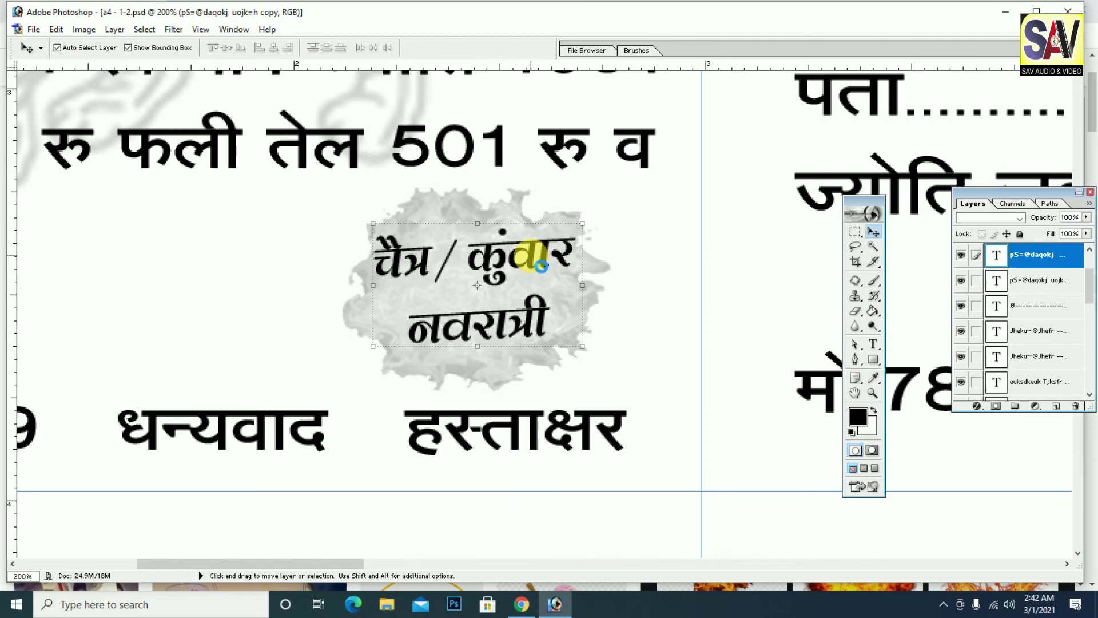
key("ctrl+minus")
key("ctrl+minus")
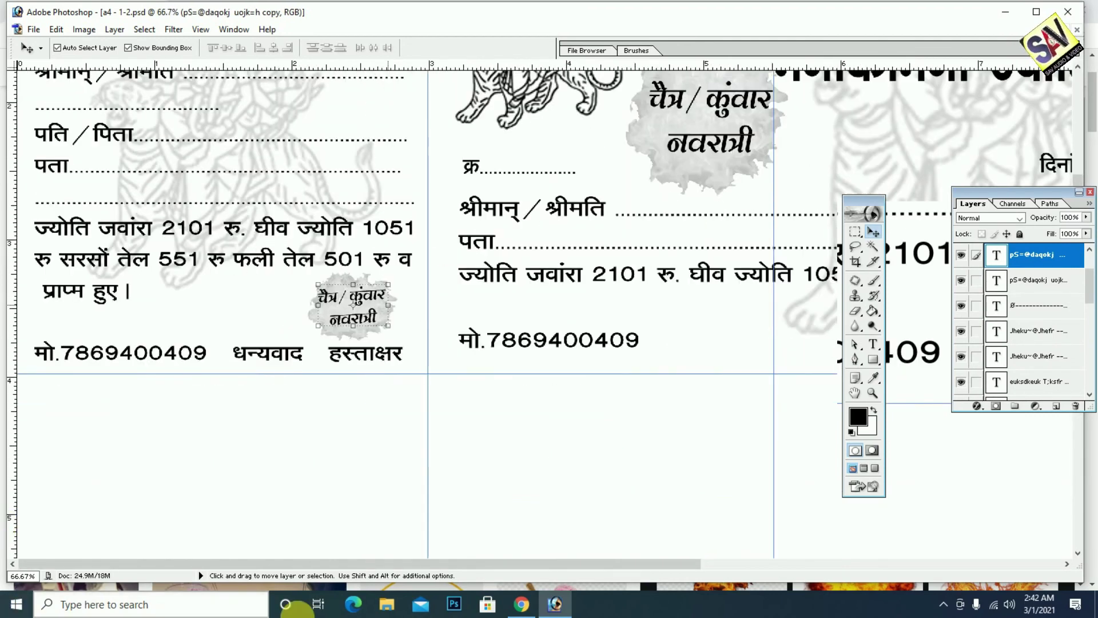
key("ctrl+minus")
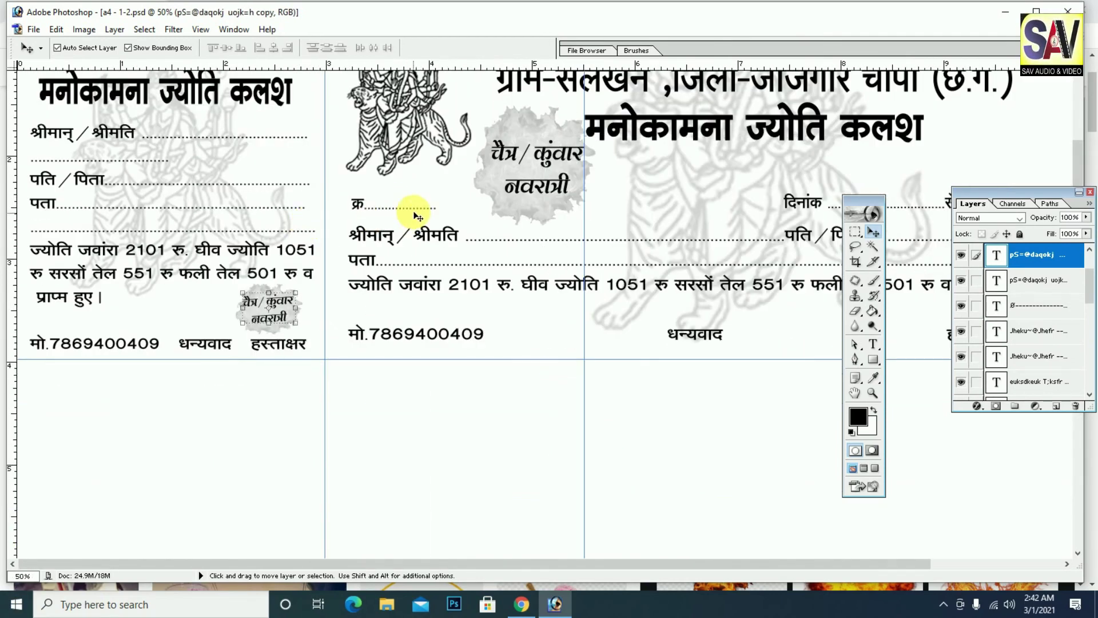
Extend the पता and पति / पिता dotted lines on the stub, keeping पति / पिता on its own line.
scroll(416, 215, "up", 1)
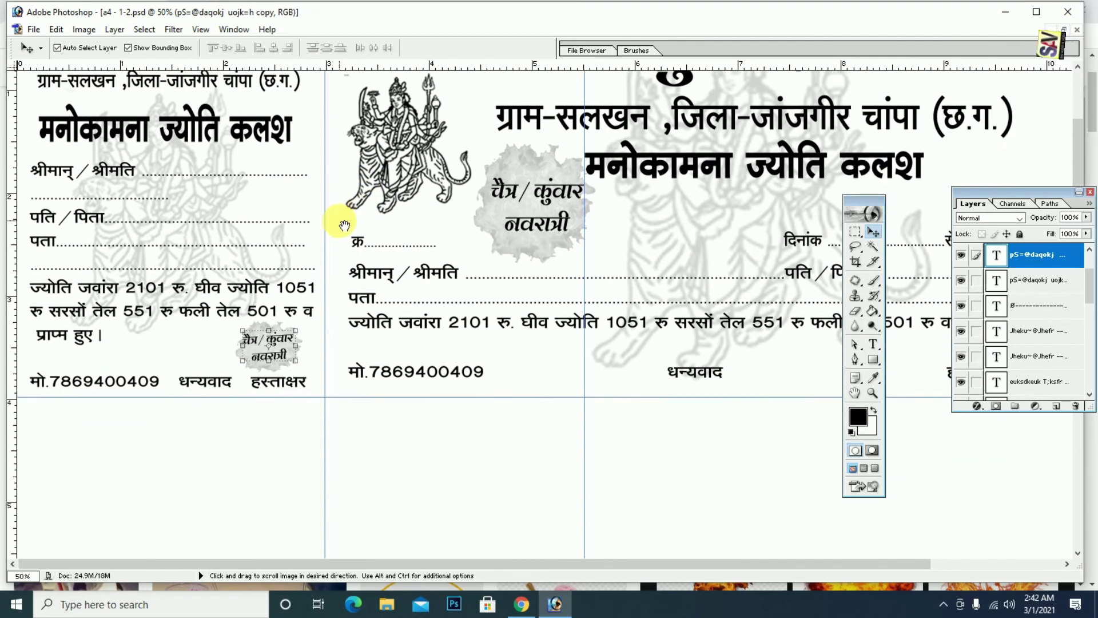
scroll(312, 195, "down", 1)
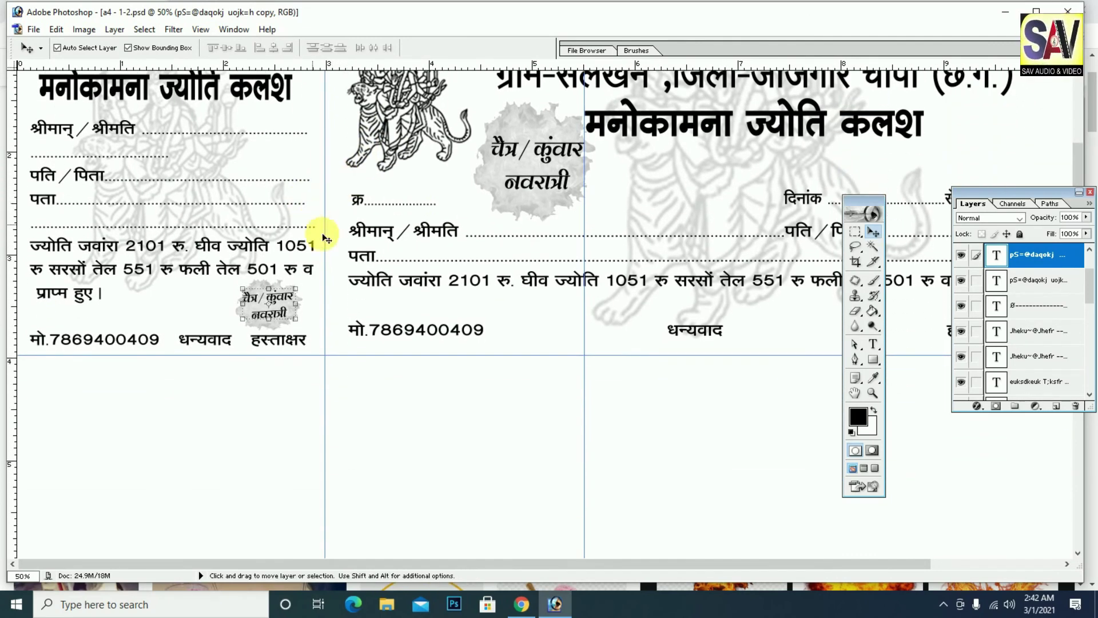
left_click(874, 345)
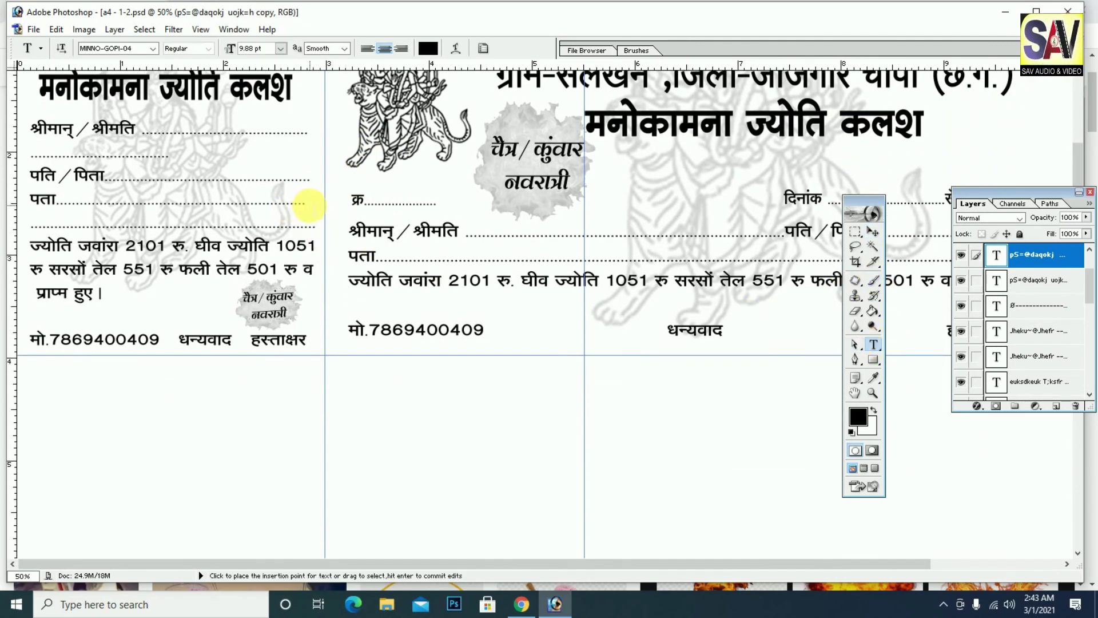
left_click(306, 206)
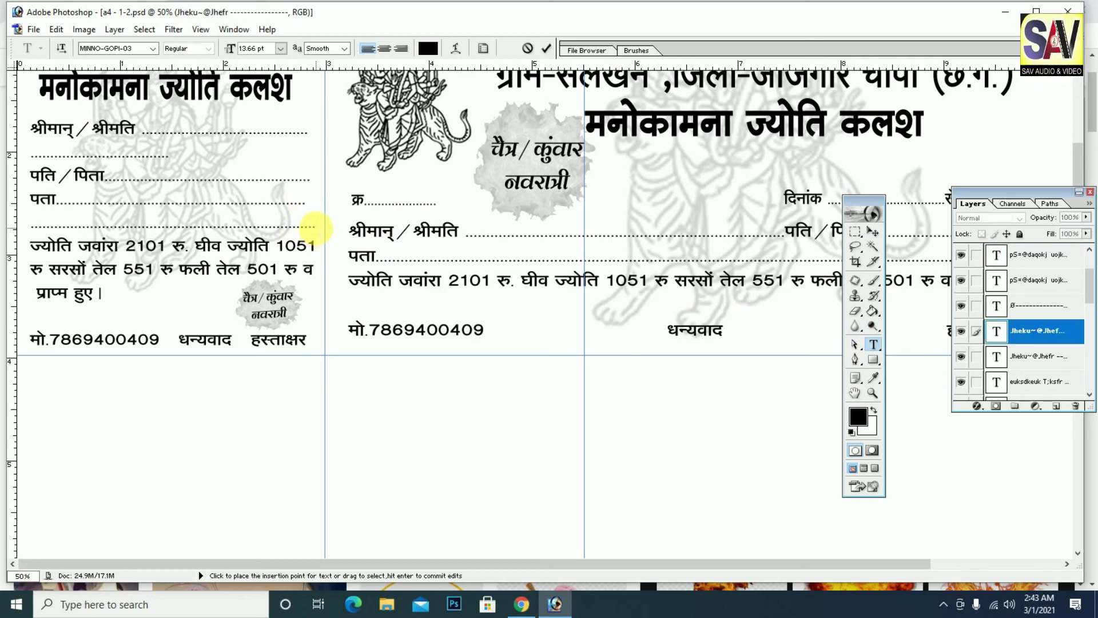
type("....")
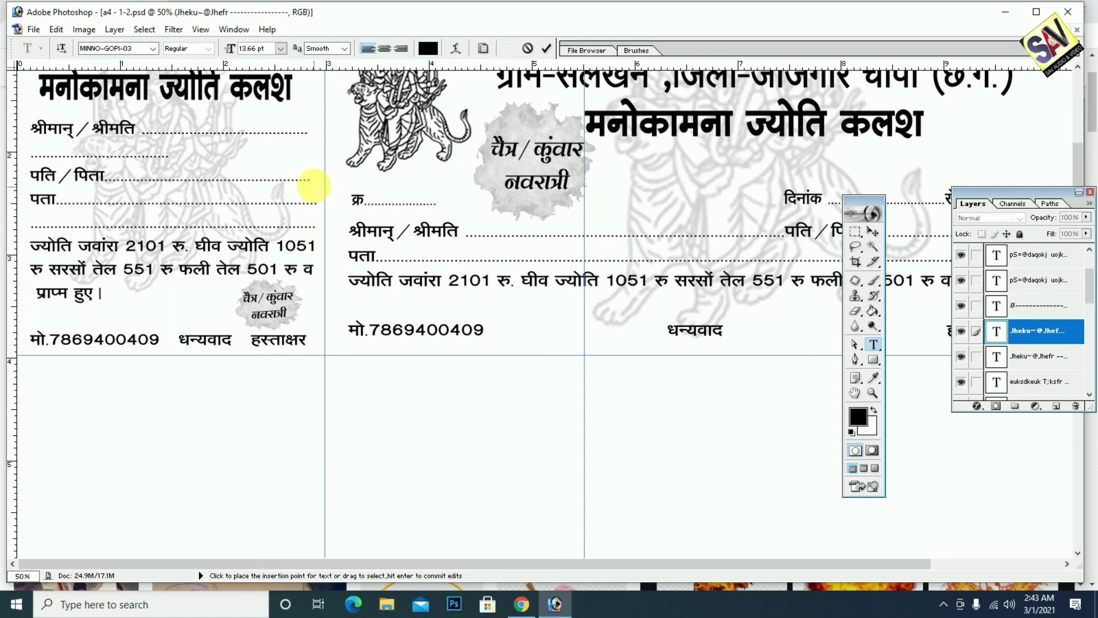
left_click(313, 182)
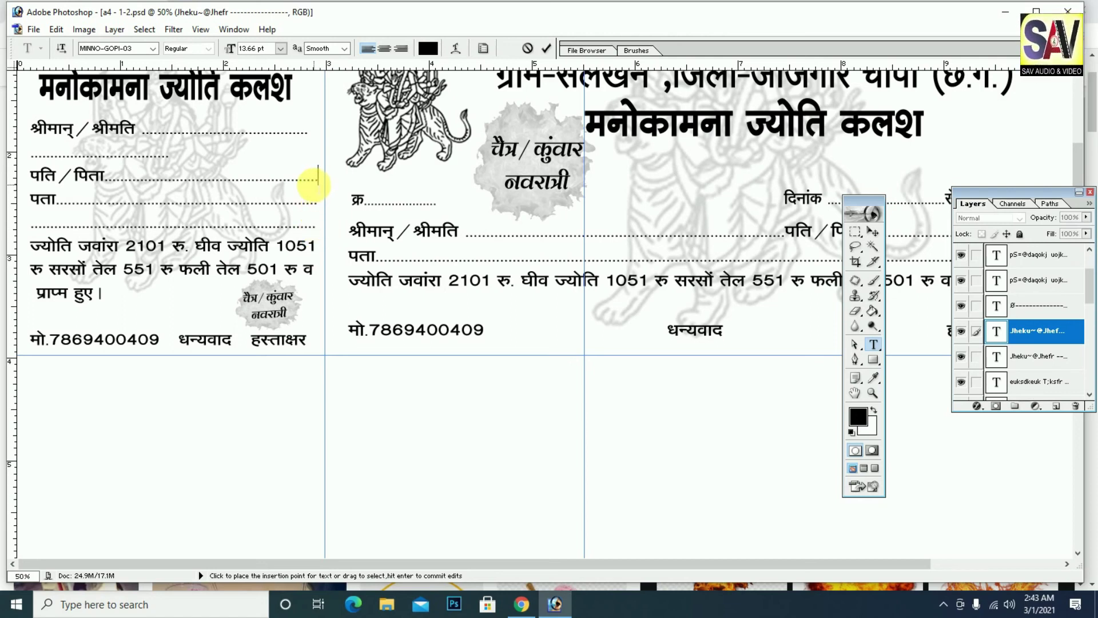
left_click(170, 156)
key("Delete")
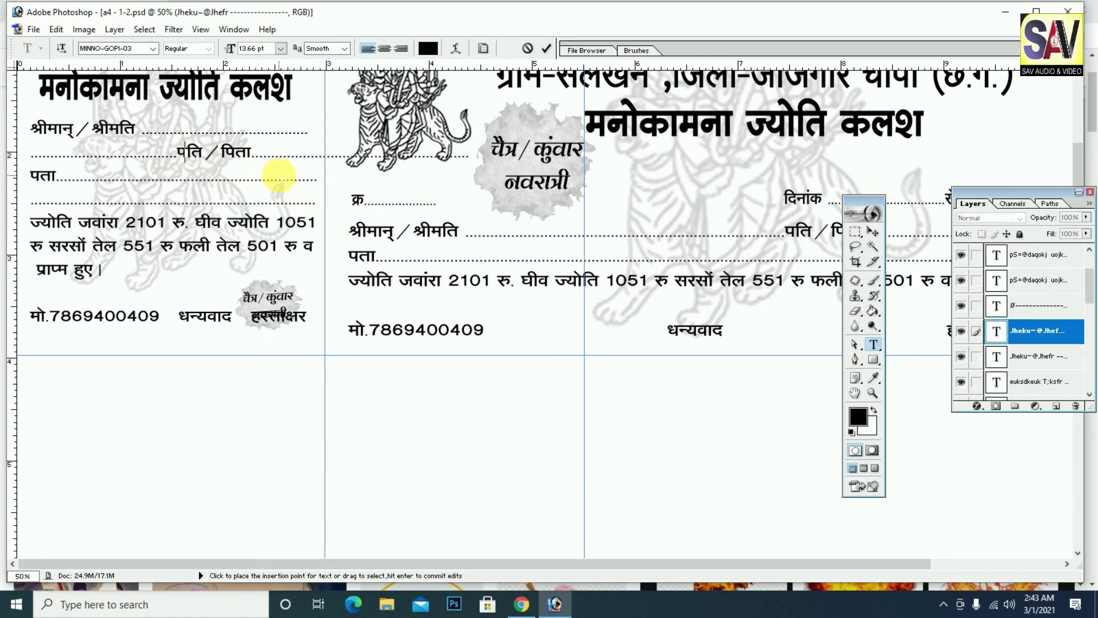
type(".......................................")
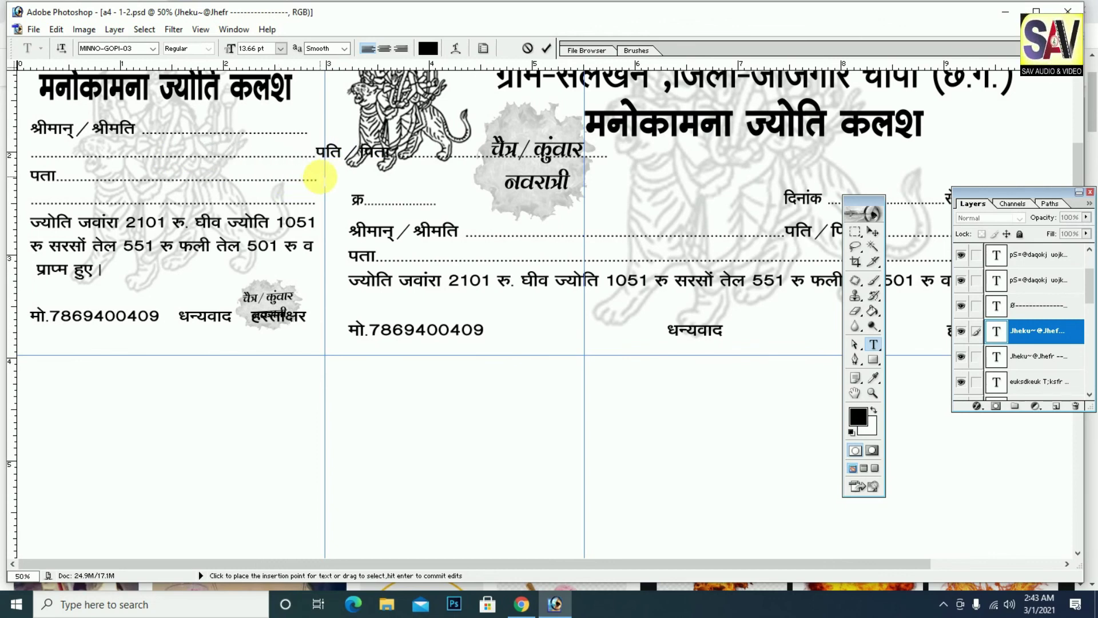
key("Return")
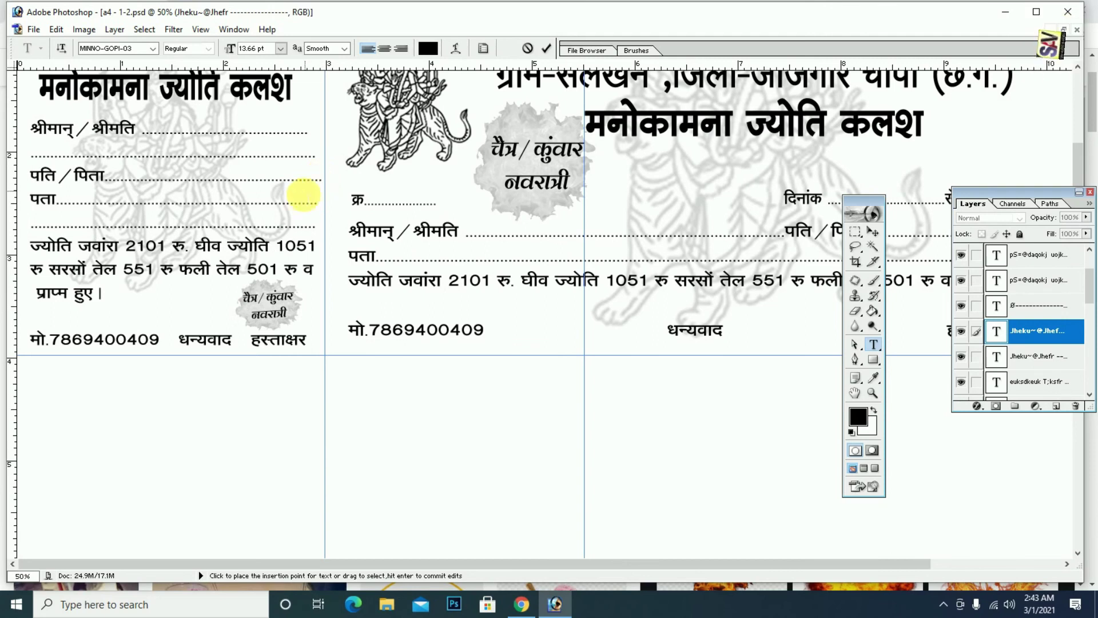
Commit the left stub text edit and select the Durga image on the receipt.
left_click(872, 232)
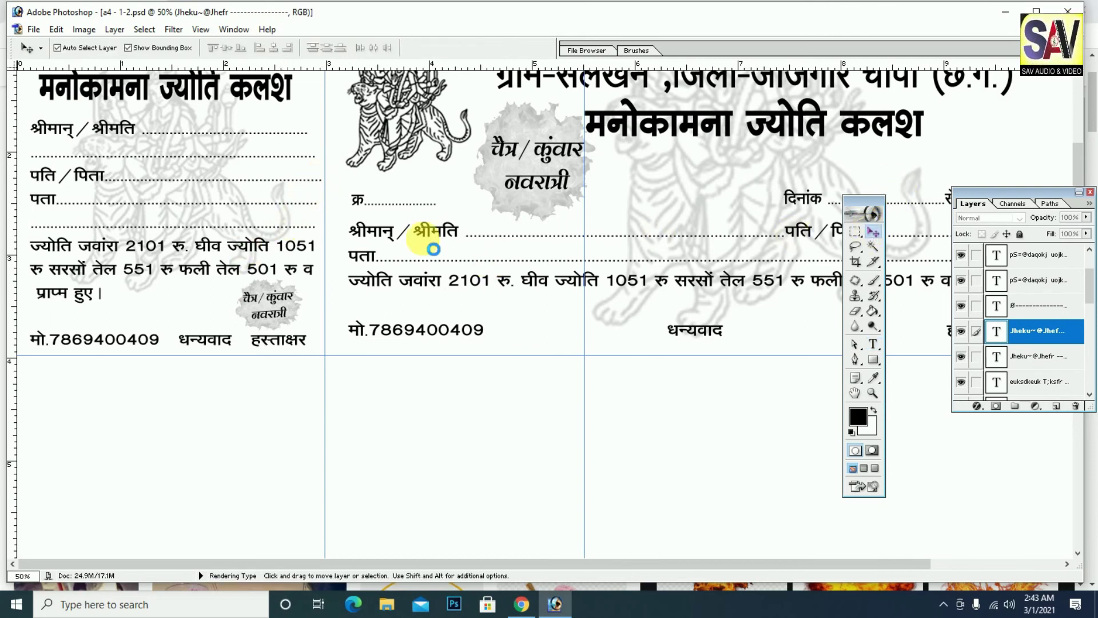
left_click_drag(370, 178, 332, 321)
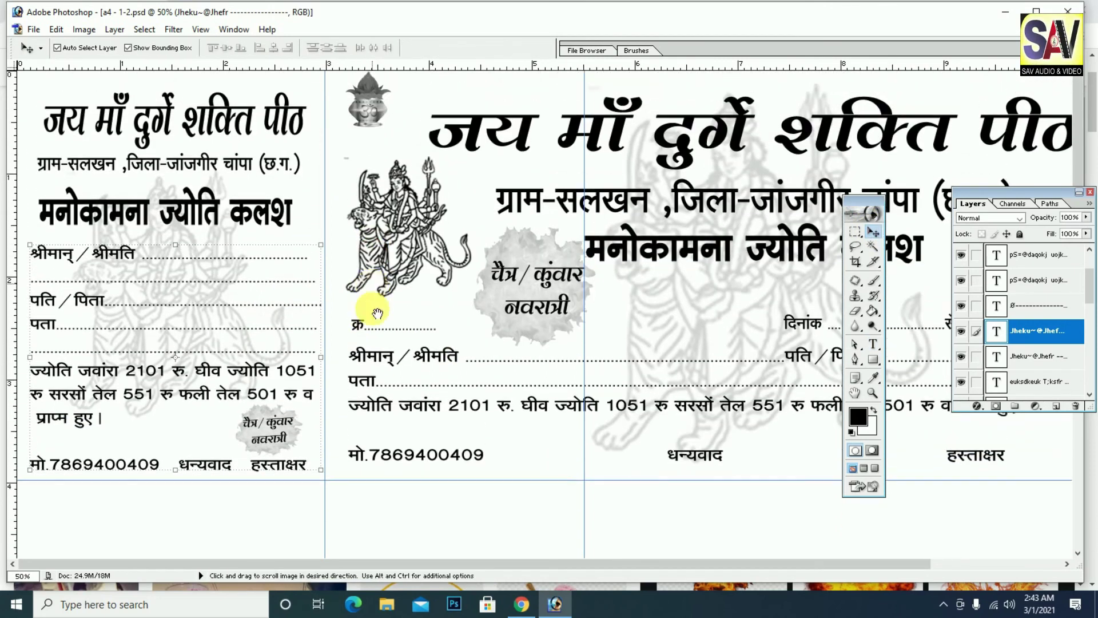
scroll(337, 322, "down", 3)
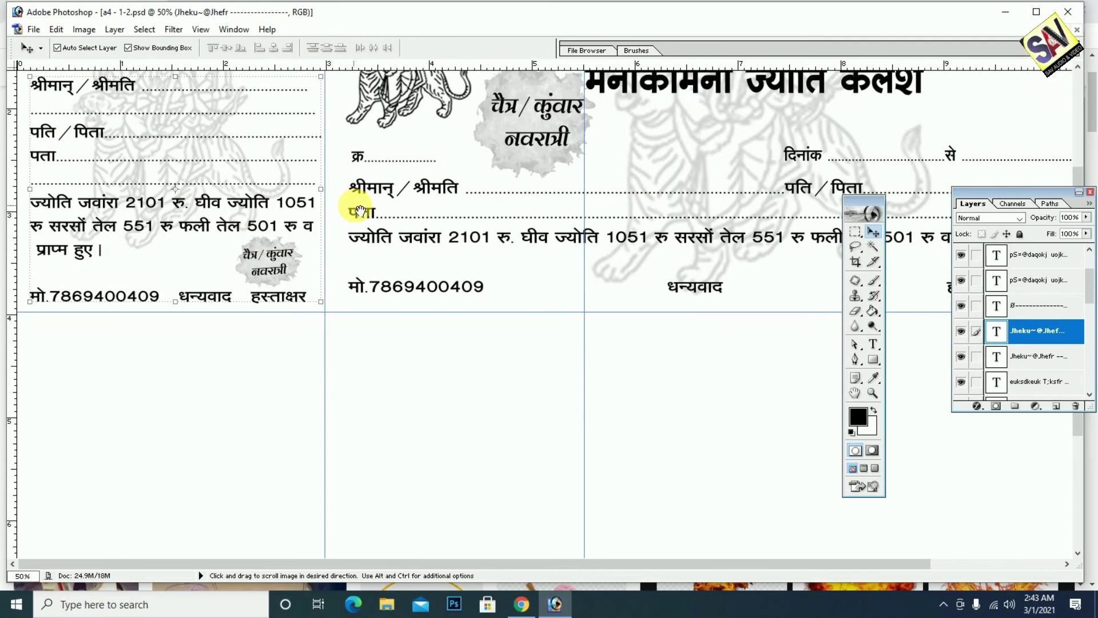
scroll(366, 343, "up", 3)
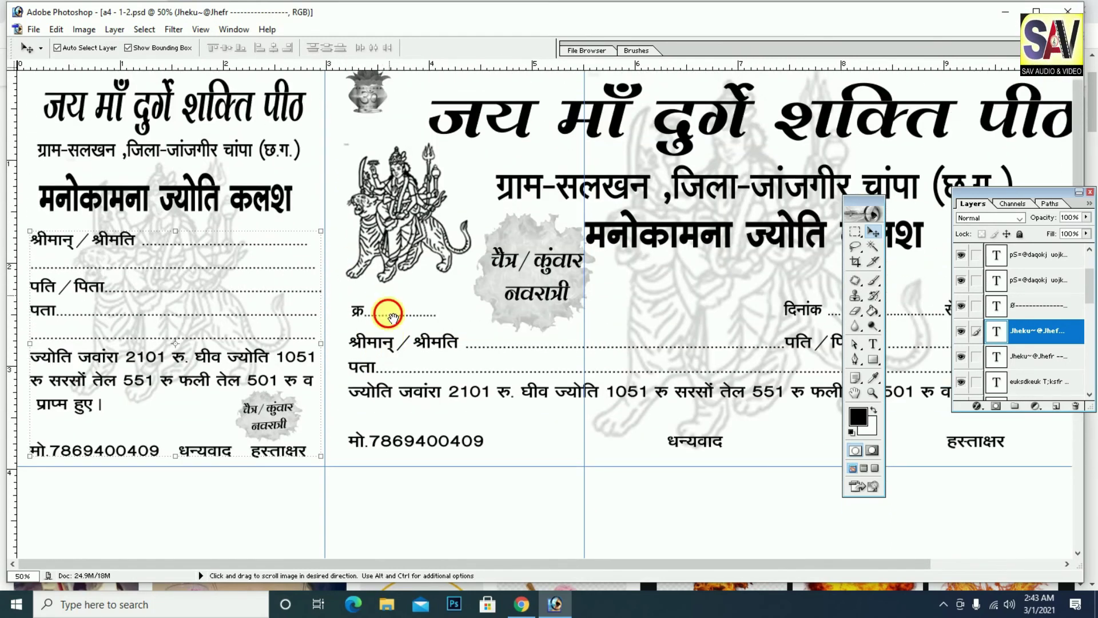
left_click(412, 210)
key("alt")
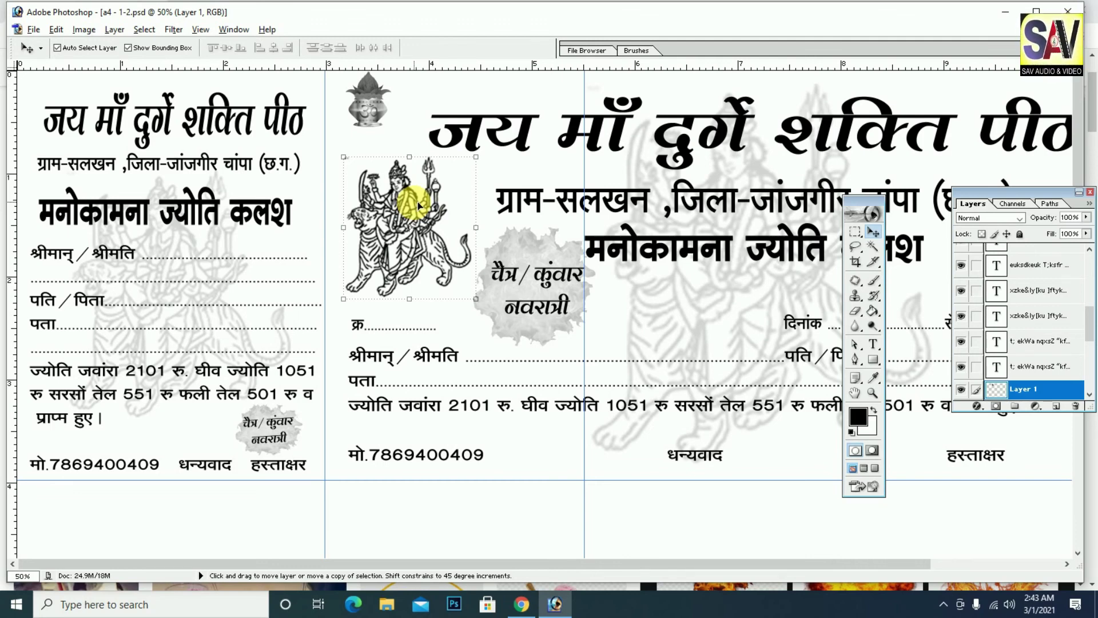
Place a copy of the Durga image on the left stub near the lower text.
mouse_move(421, 203)
left_mouse_down()
mouse_move(314, 259)
mouse_move(328, 258)
left_mouse_up()
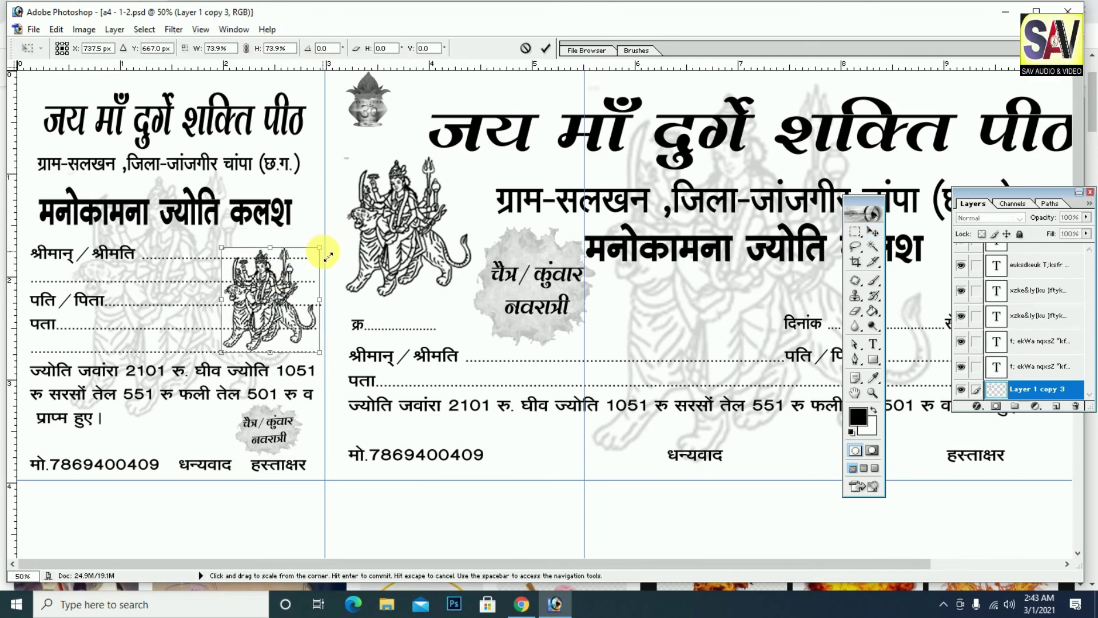
key("Return")
mouse_move(266, 295)
left_mouse_down()
mouse_move(276, 306)
mouse_move(281, 295)
left_mouse_up()
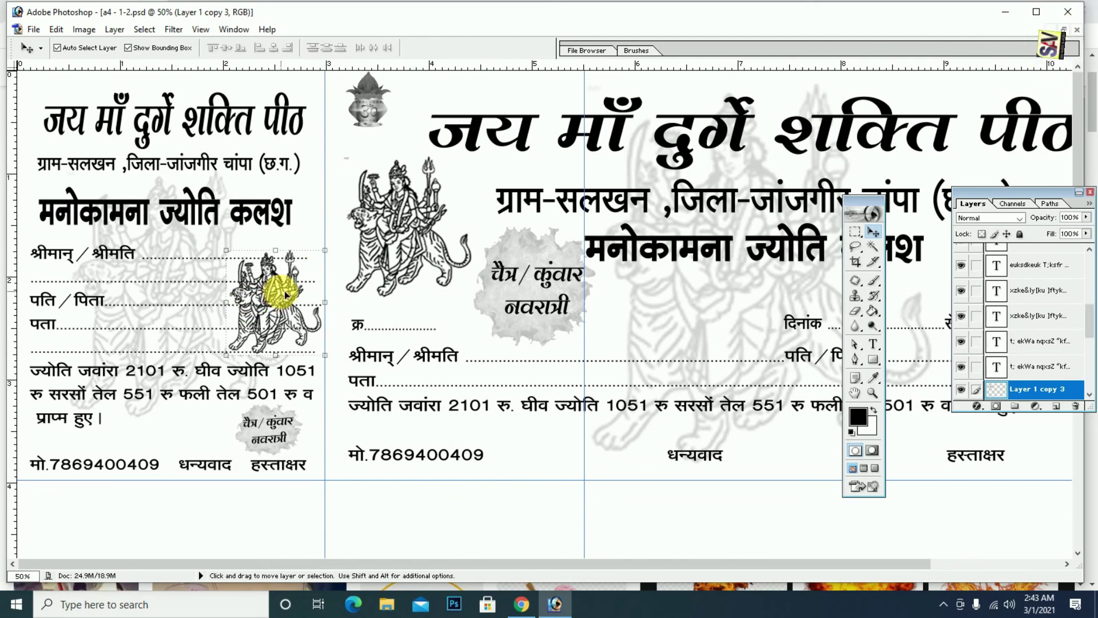
mouse_move(283, 291)
left_mouse_down()
mouse_move(202, 413)
mouse_move(208, 408)
left_mouse_up()
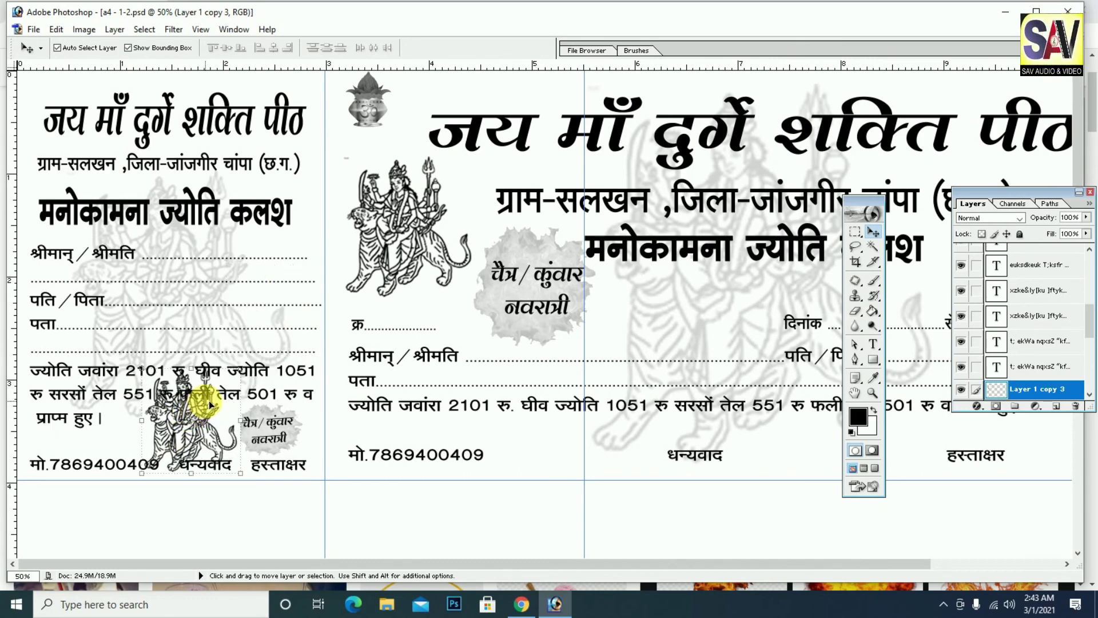
Shrink the copied Durga image and position it above धन्यवाद beside the Navratri badge.
key("ctrl+t")
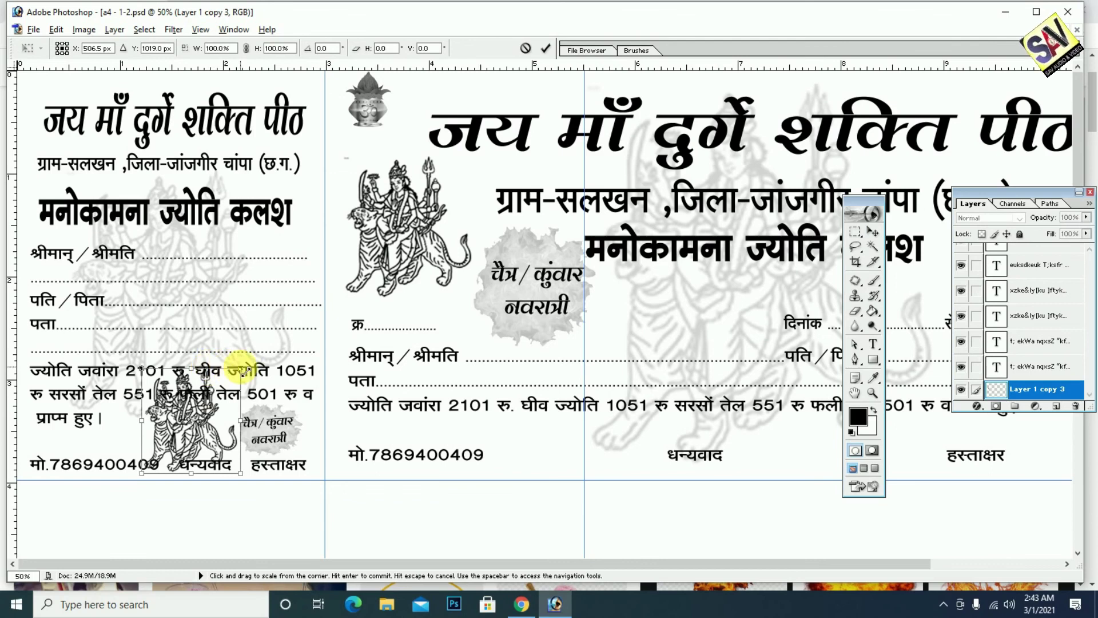
mouse_move(229, 377)
left_mouse_down()
mouse_move(196, 420)
mouse_move(216, 407)
left_mouse_up()
key("Return")
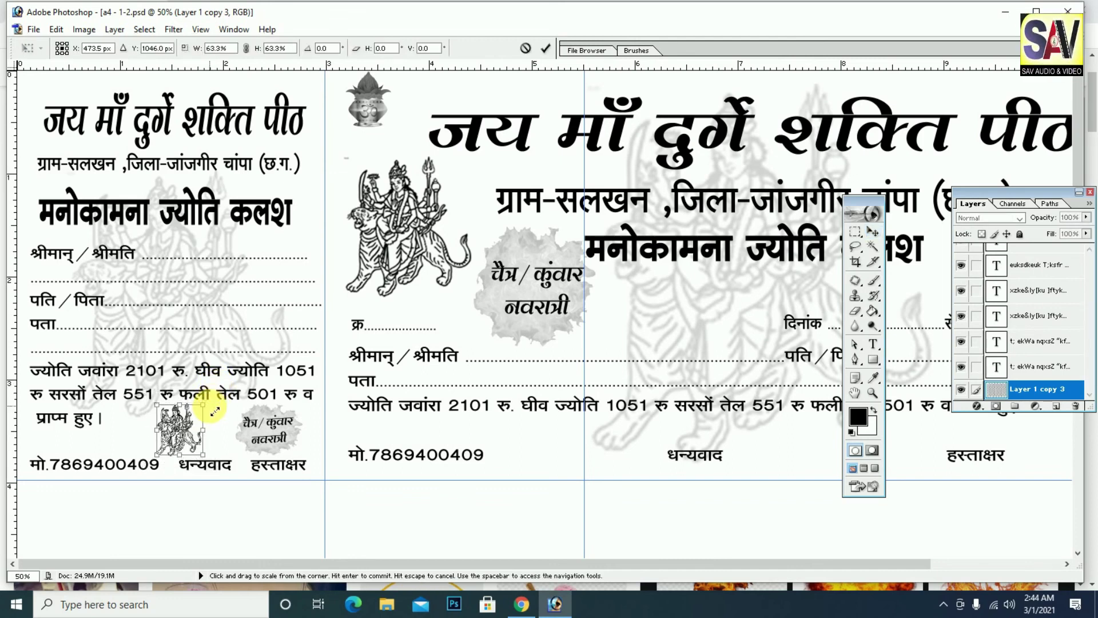
key("Return")
left_click_drag(187, 417, 215, 424)
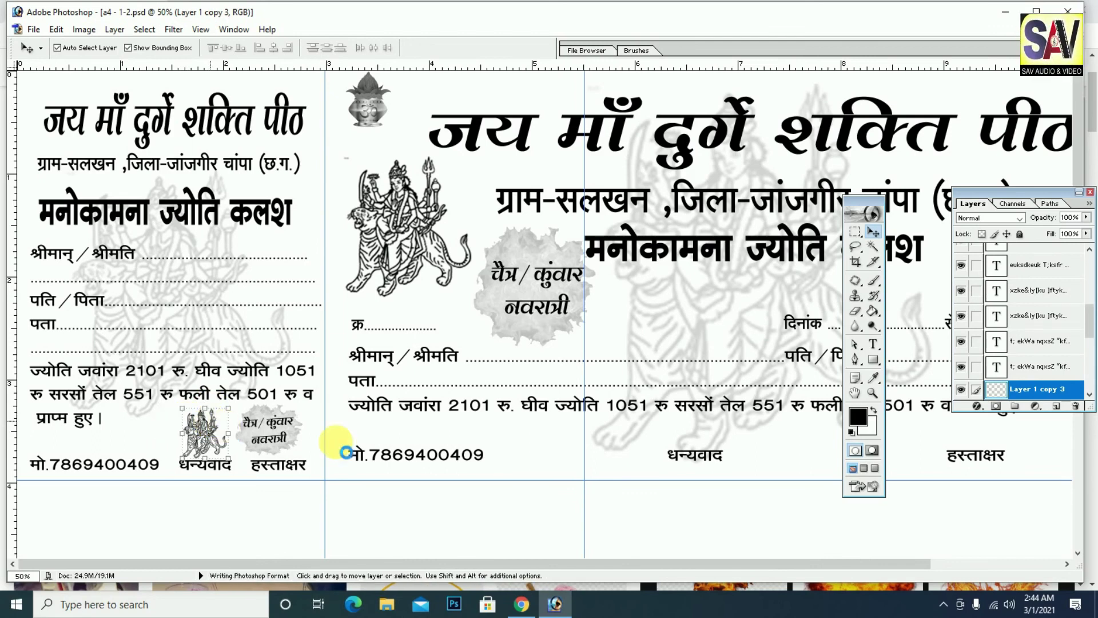
key("ctrl+plus")
key("ctrl+plus")
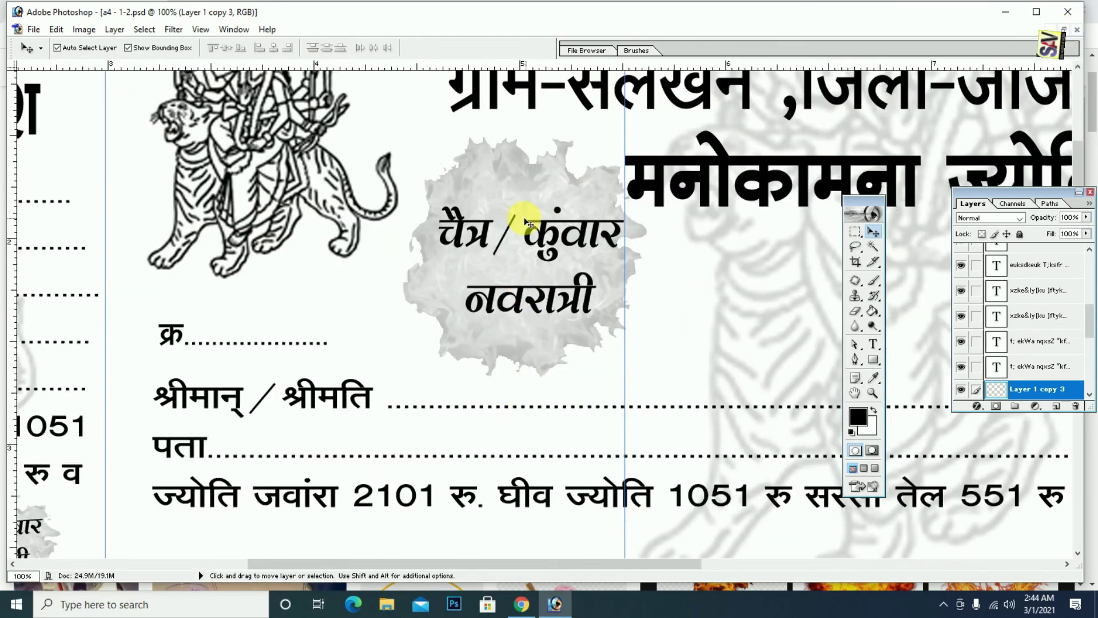
mouse_move(540, 294)
left_mouse_down()
mouse_move(569, 276)
mouse_move(598, 175)
left_mouse_up()
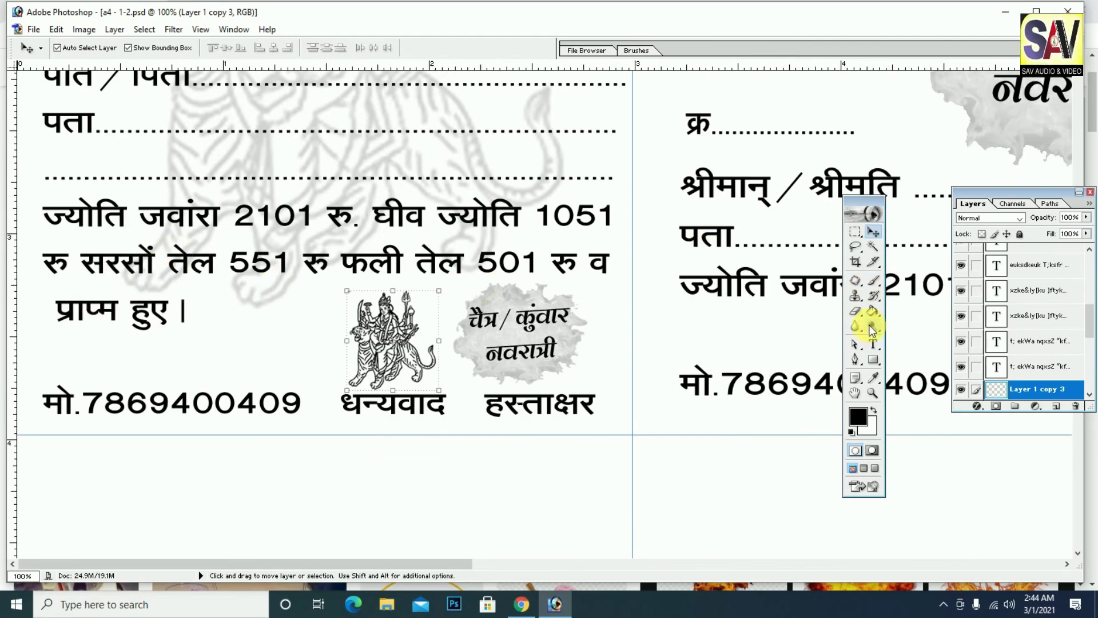
Correct प्राप्म to प्राप्त in the left stub's text.
left_click(874, 343)
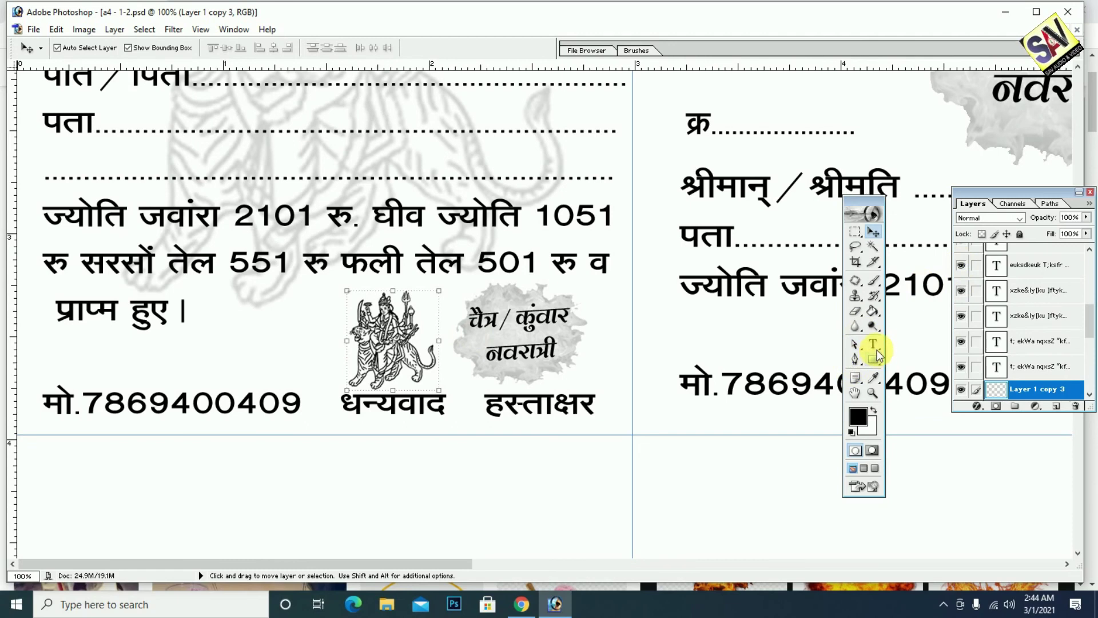
left_click(117, 312)
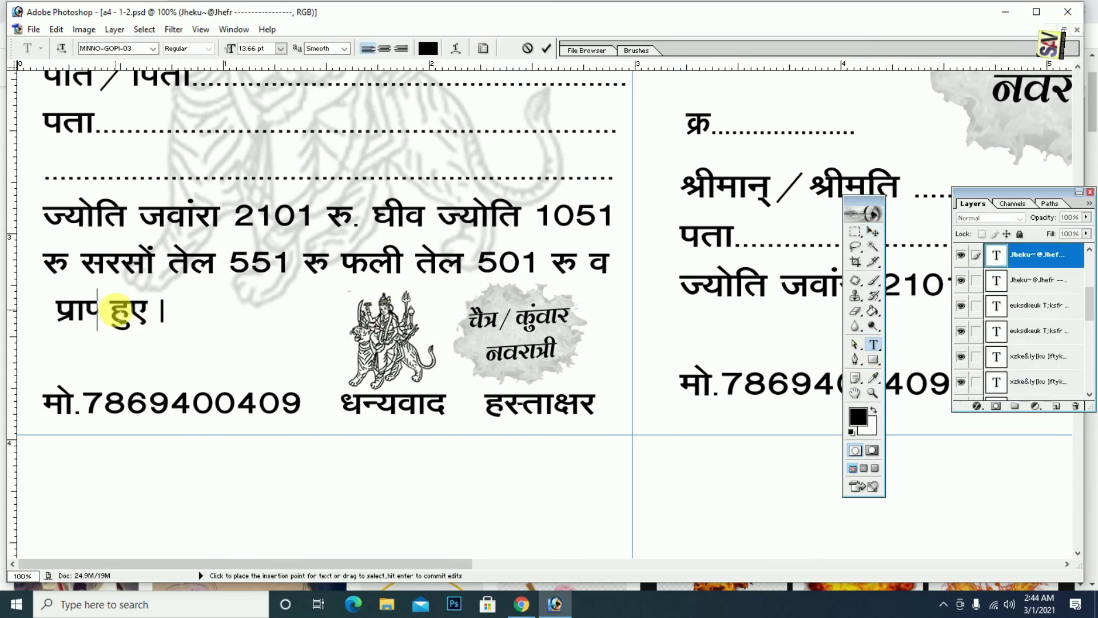
type("r")
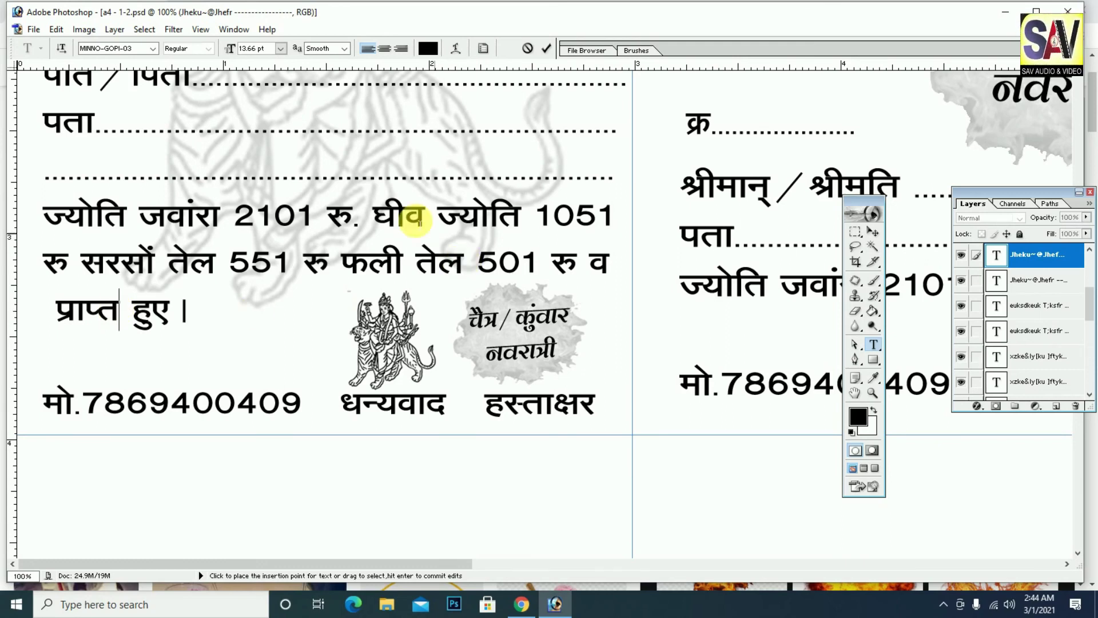
left_click(874, 232)
Correct प्राप्म to प्राप्त on the main receipt's amount line.
key("ctrl+minus")
left_click_drag(710, 338, 456, 336)
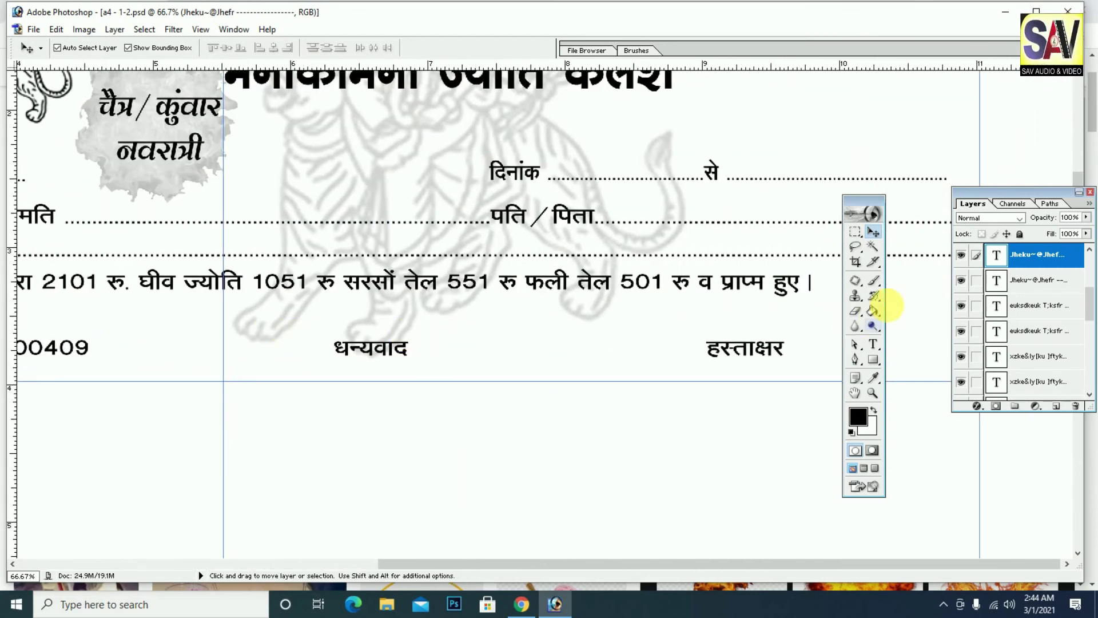
left_click(873, 345)
left_click(763, 284)
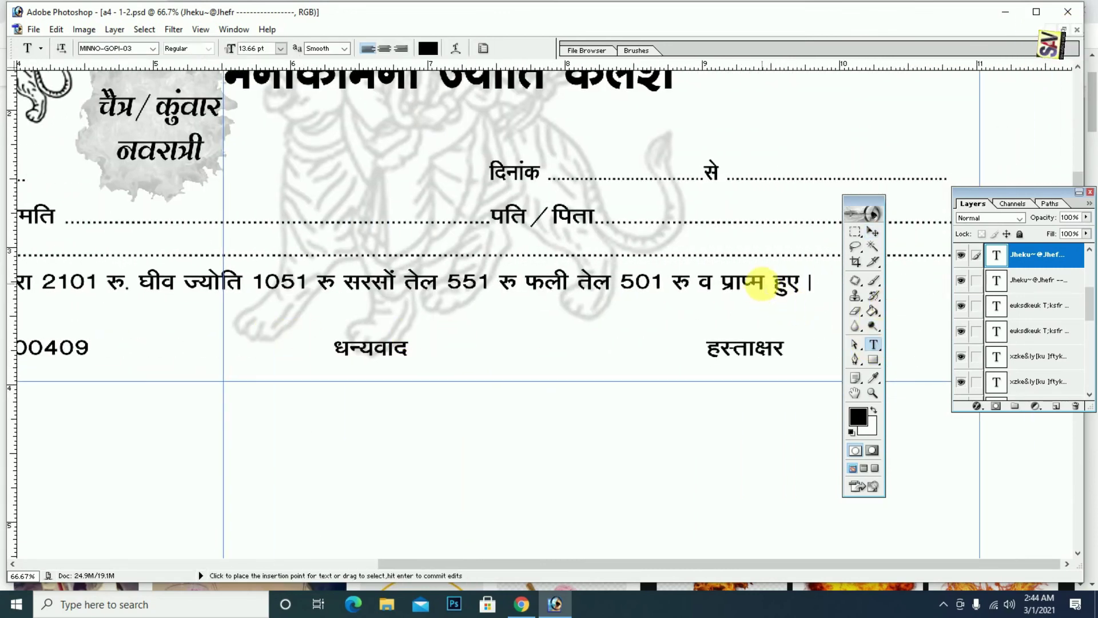
key("BackSpace")
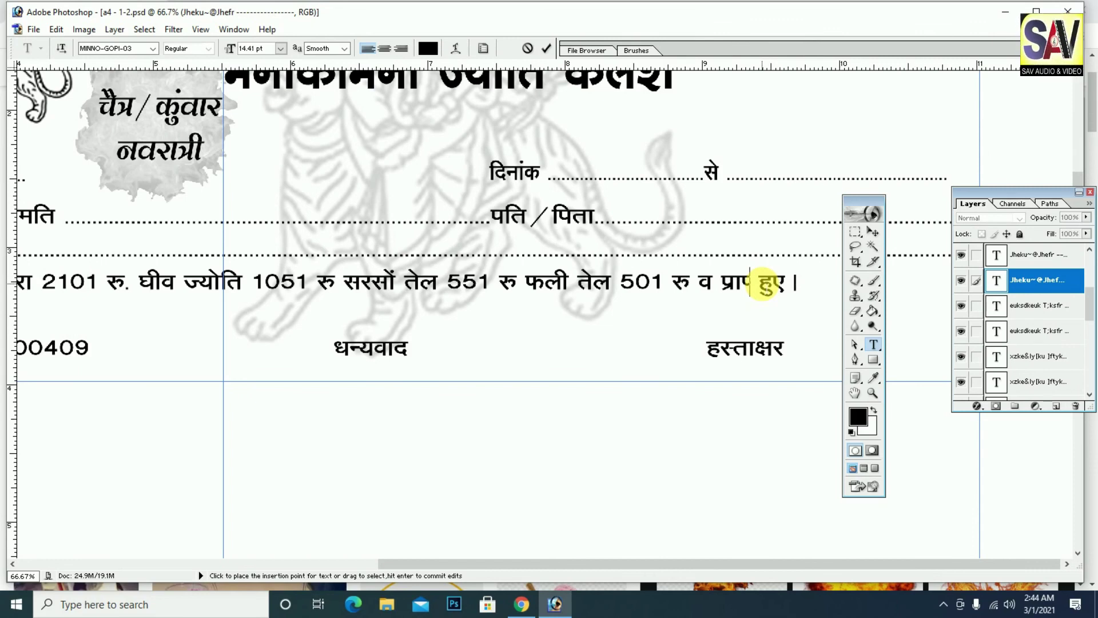
key("ctrl+minus")
key("ctrl+minus")
key("ctrl+minus")
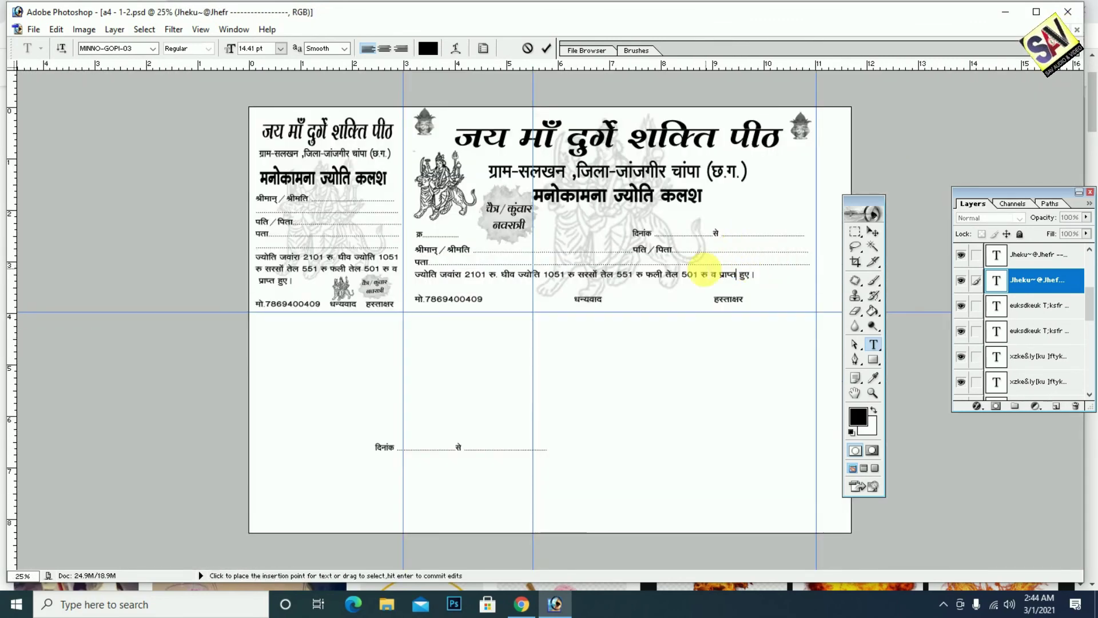
left_click(874, 232)
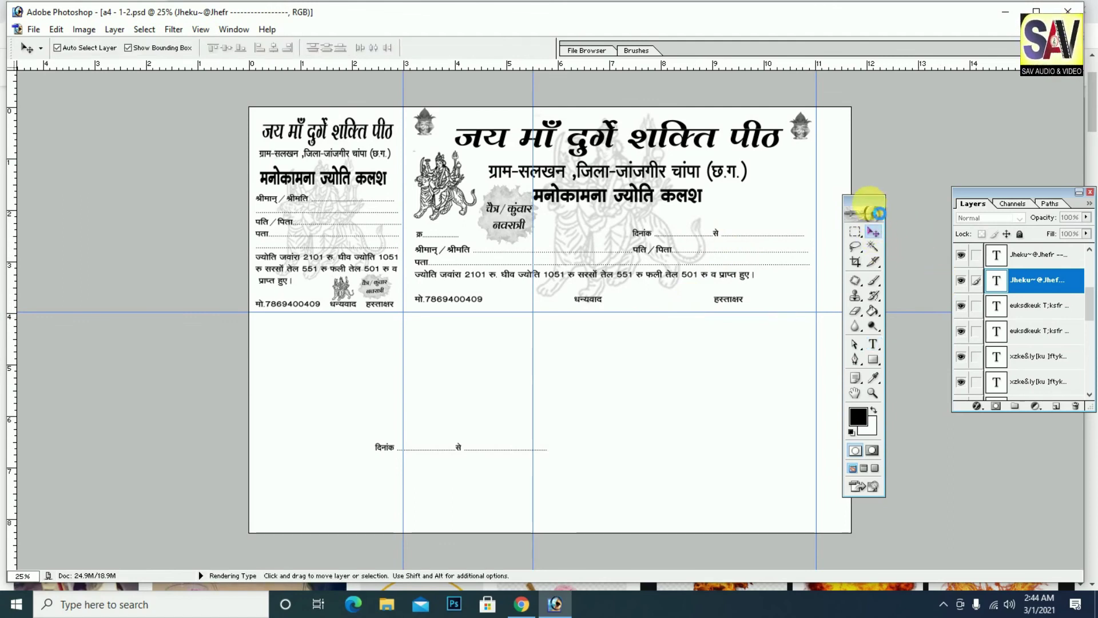
Move the tools palette aside and adjust the zoom to review the finished receipt.
left_click_drag(864, 198, 909, 138)
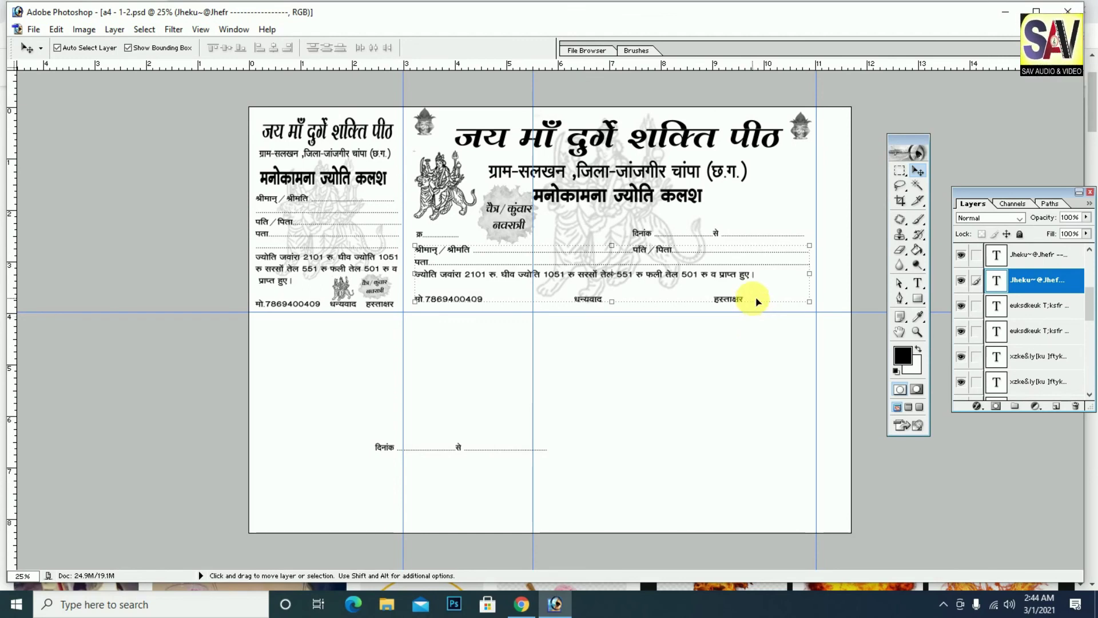
key("ctrl+plus")
key("ctrl+plus")
key("ctrl+minus")
key("ctrl+minus")
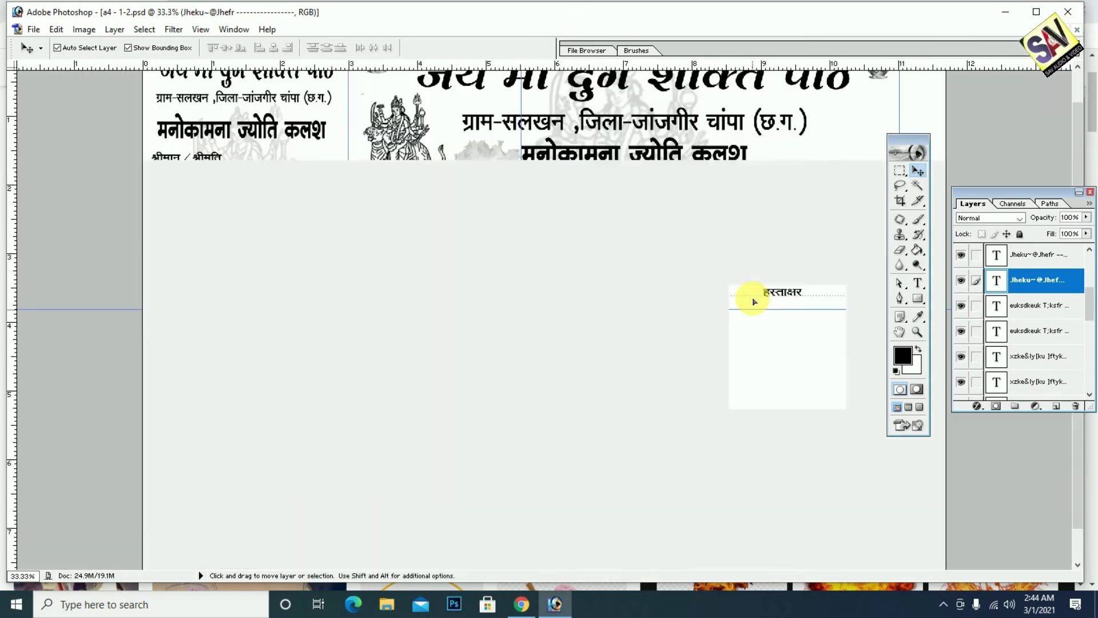
scroll(772, 270, "up", 2)
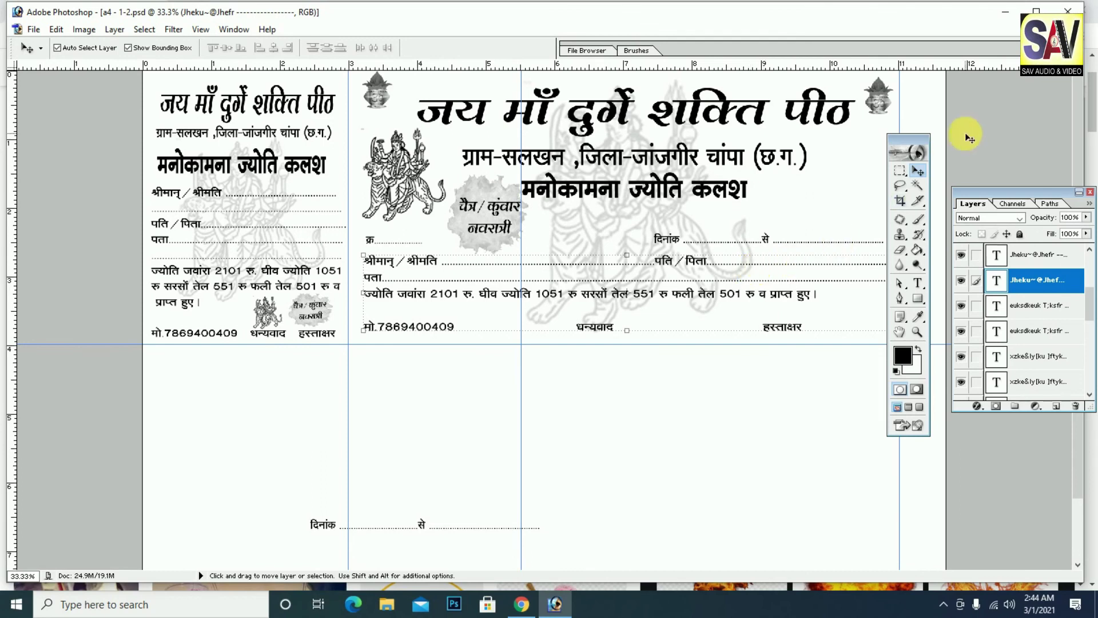
left_click_drag(906, 145, 977, 133)
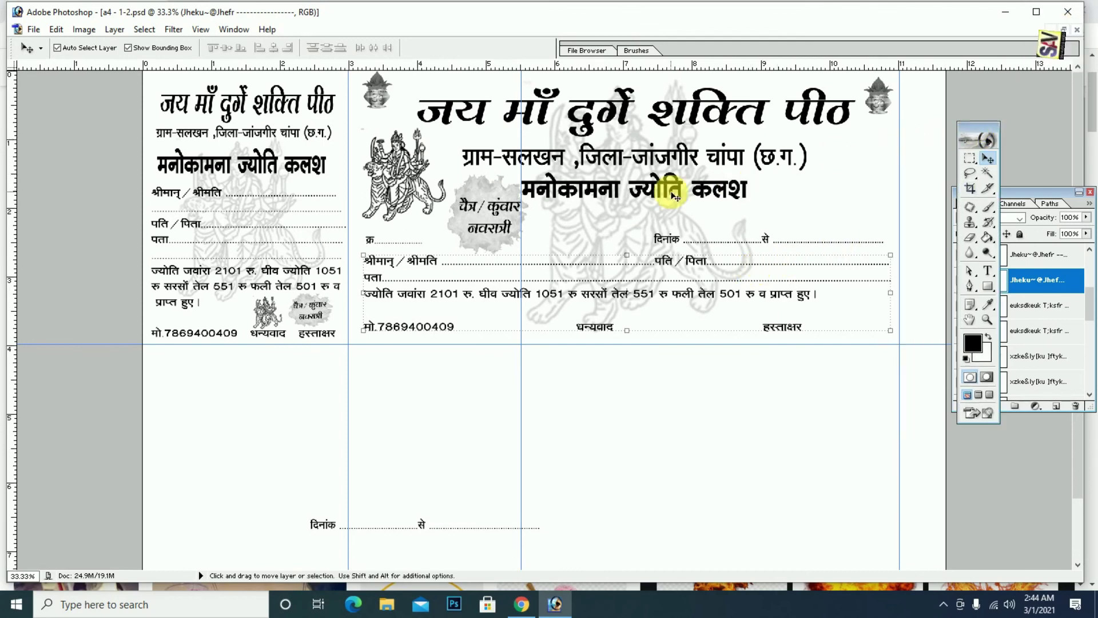